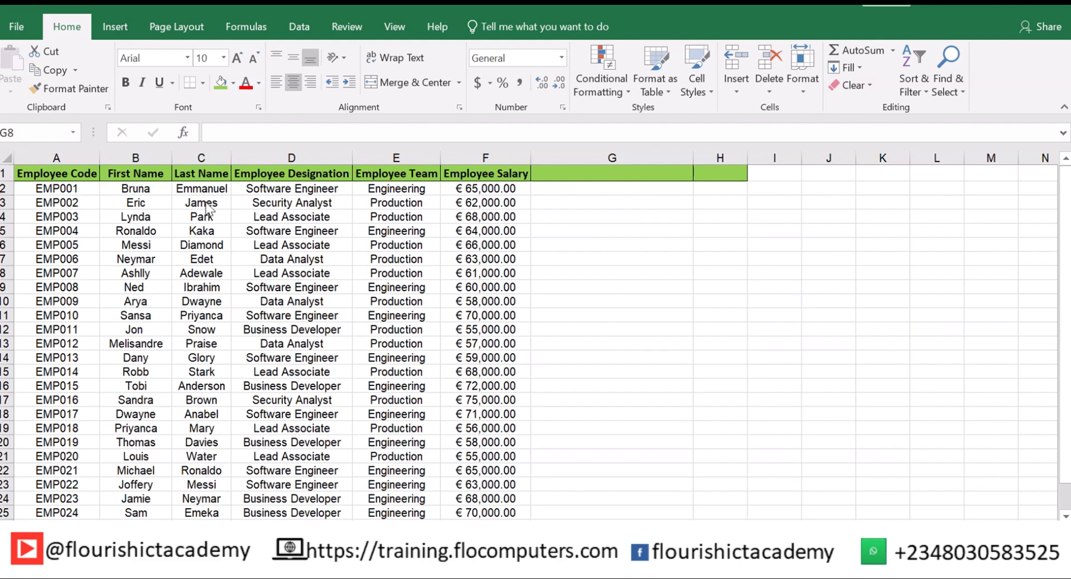
Examine the employee table's columns from Employee Code to Employee Salary, down to the last record in row 25
click(484, 157)
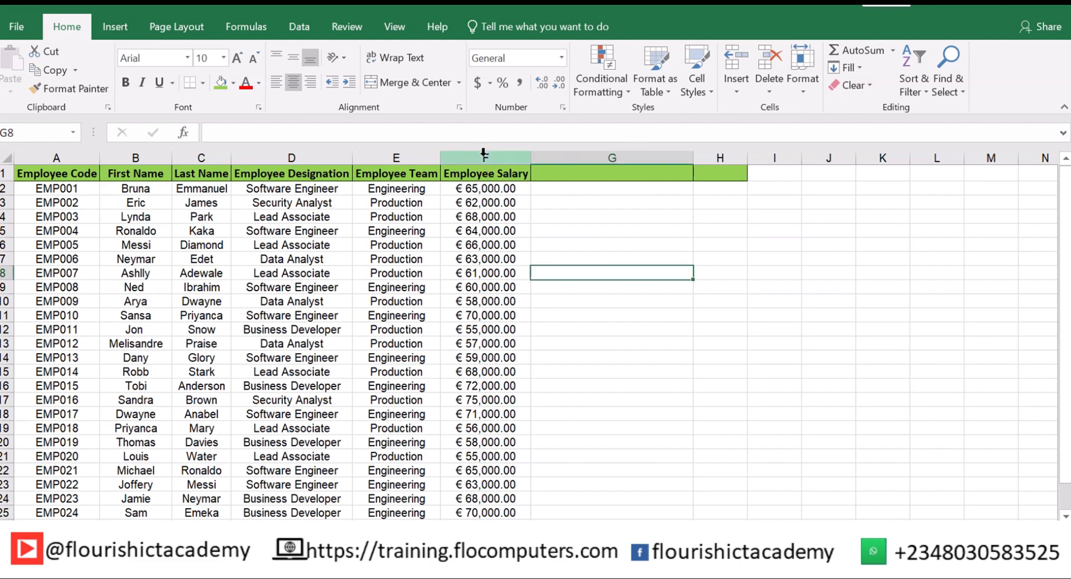
click(67, 154)
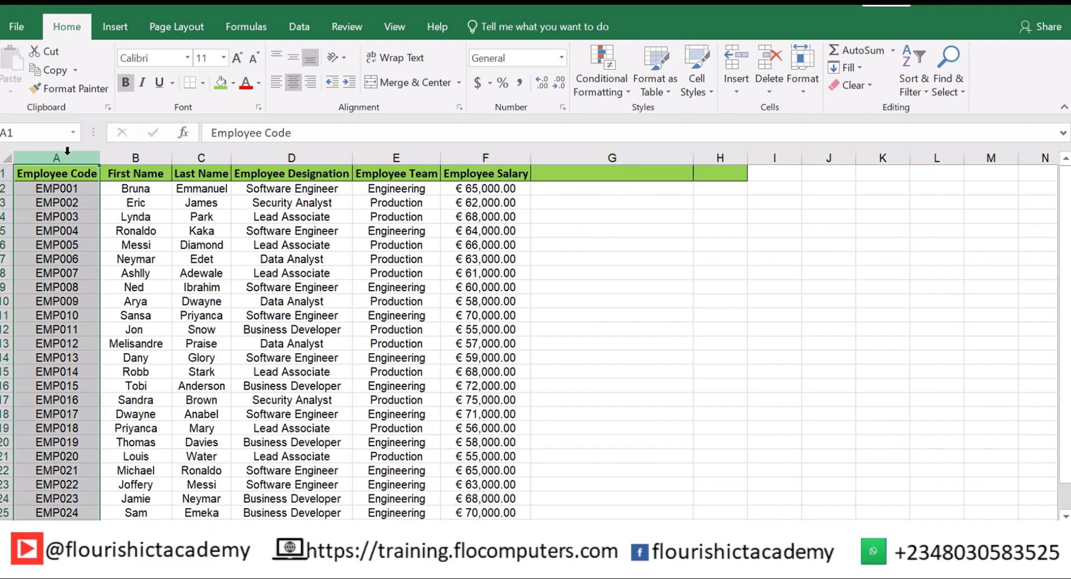
click(138, 156)
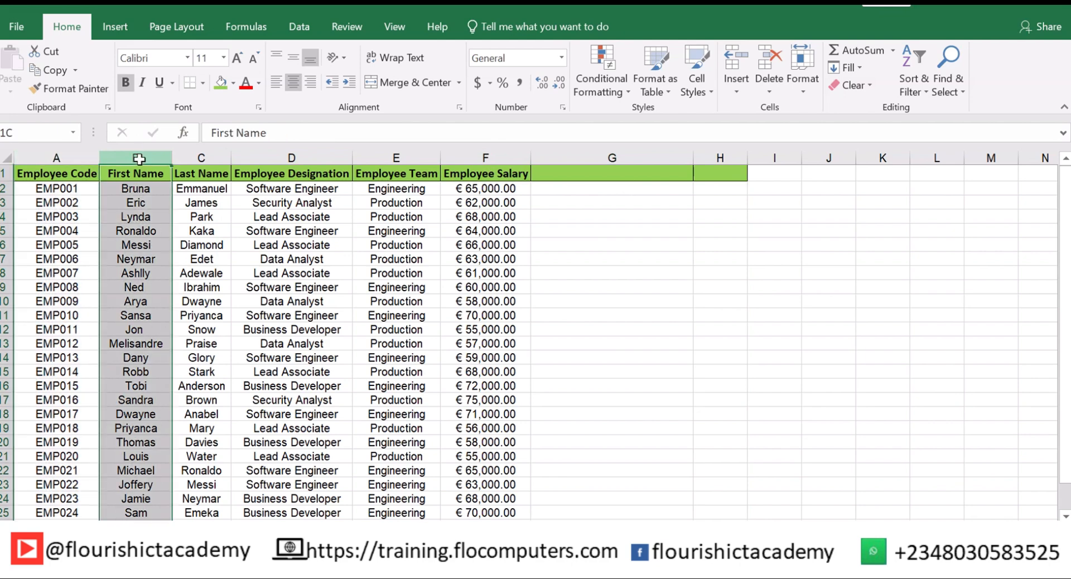
click(187, 158)
click(260, 158)
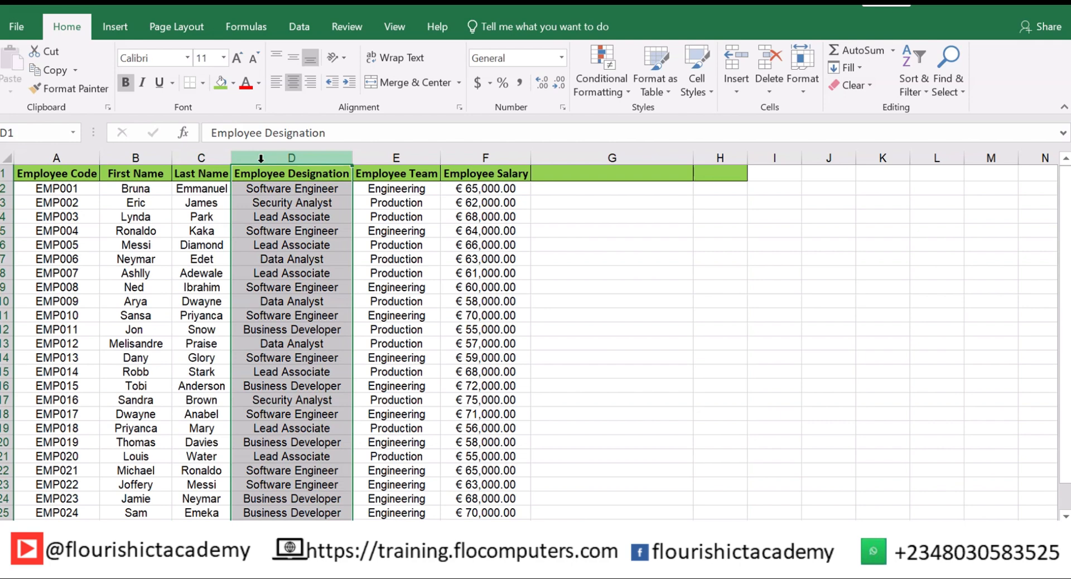
click(398, 154)
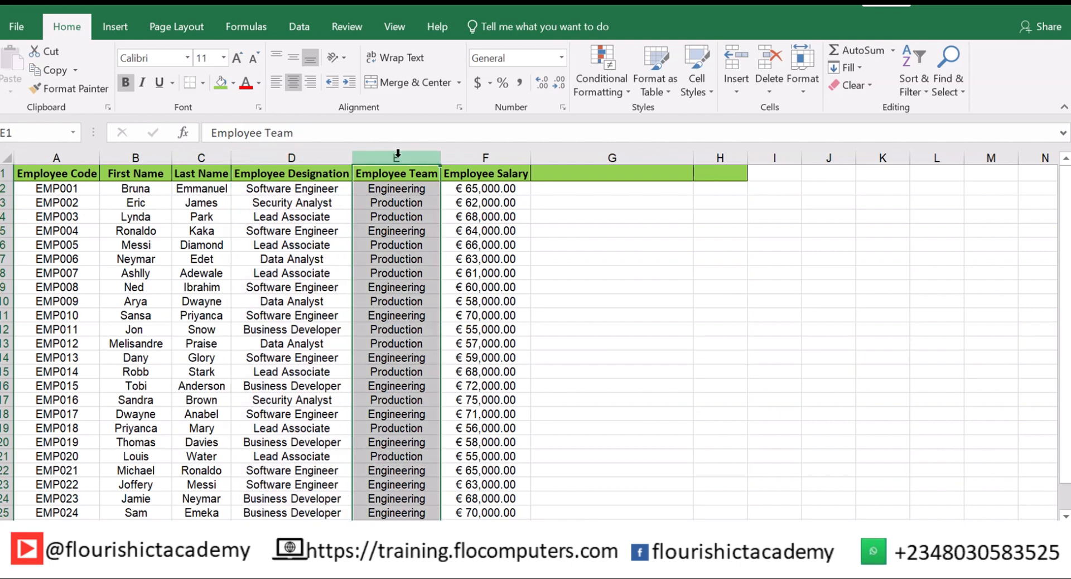
click(488, 169)
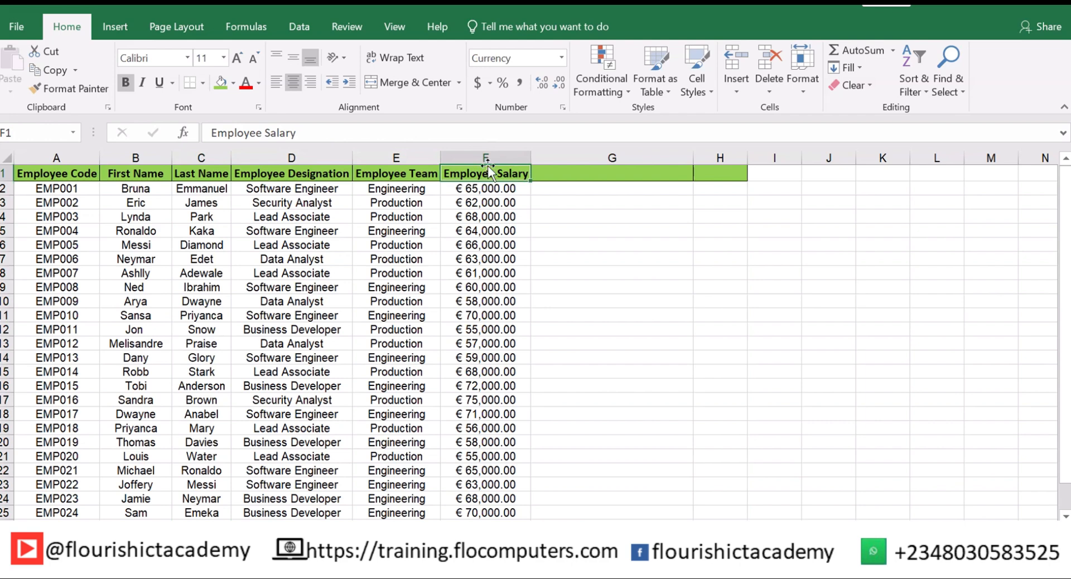
click(488, 157)
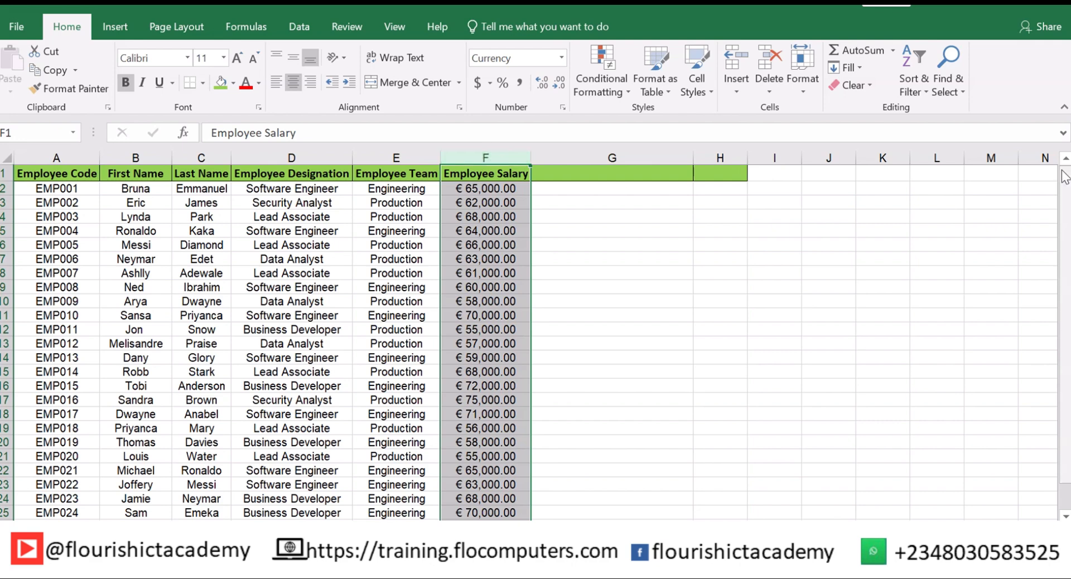
drag(1065, 179, 1065, 206)
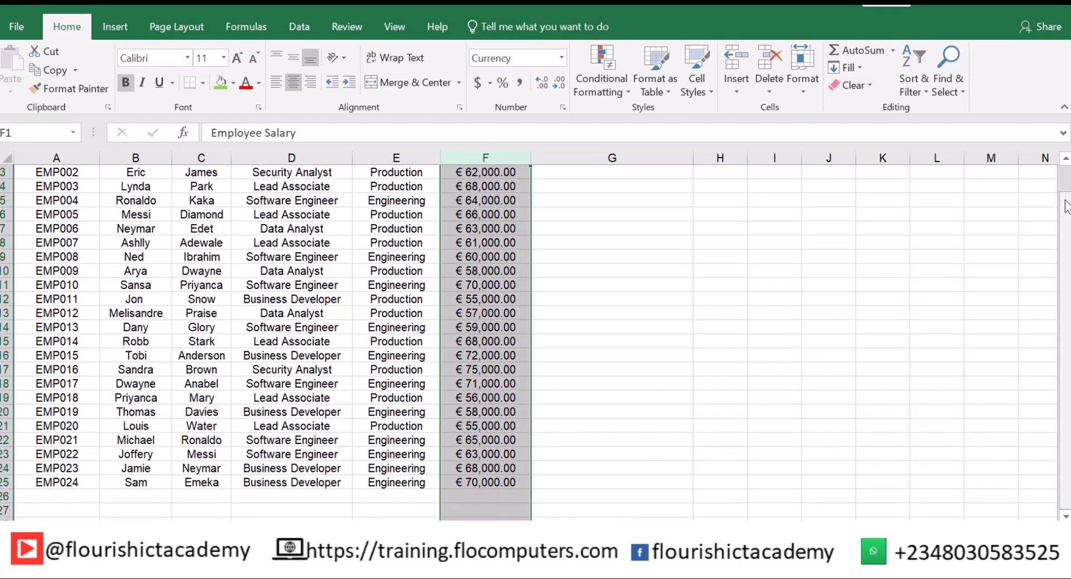
click(29, 484)
click(4, 482)
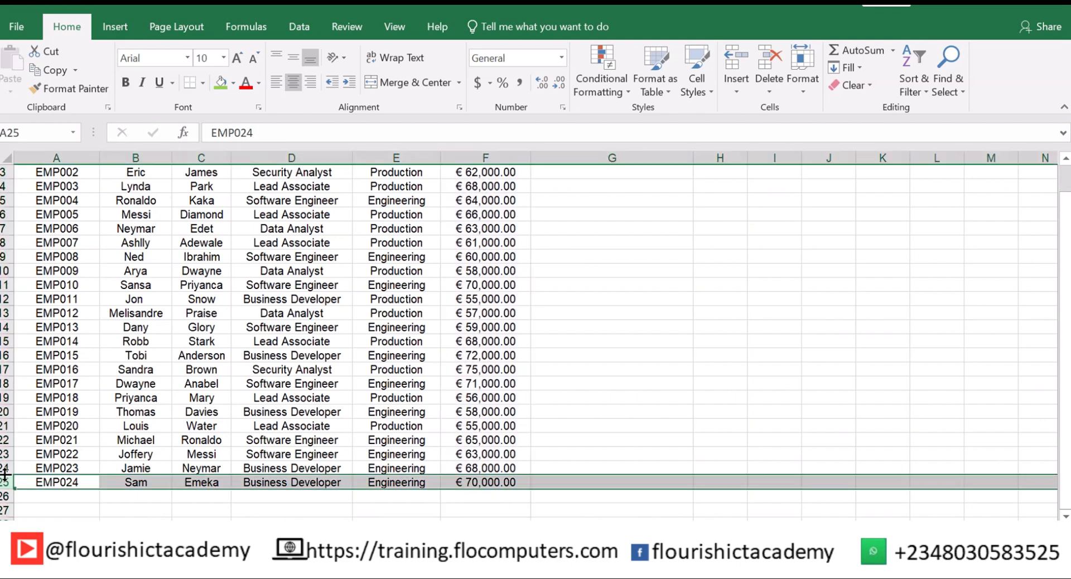
scroll(1061, 415, up, 1)
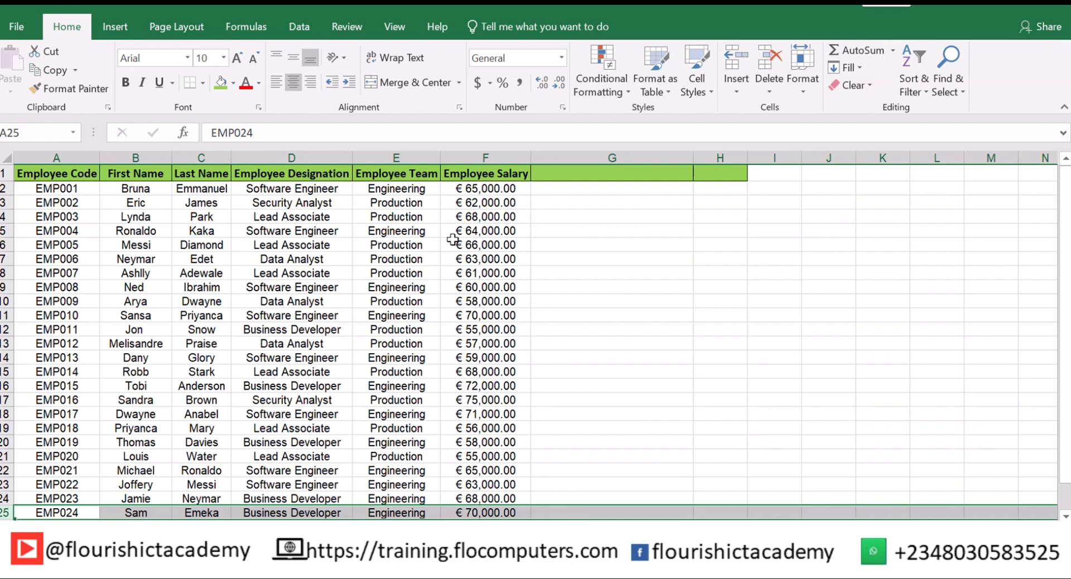
Enter the heading CONCATENATE in cell G1, correcting its misspelling
click(604, 176)
text(co)
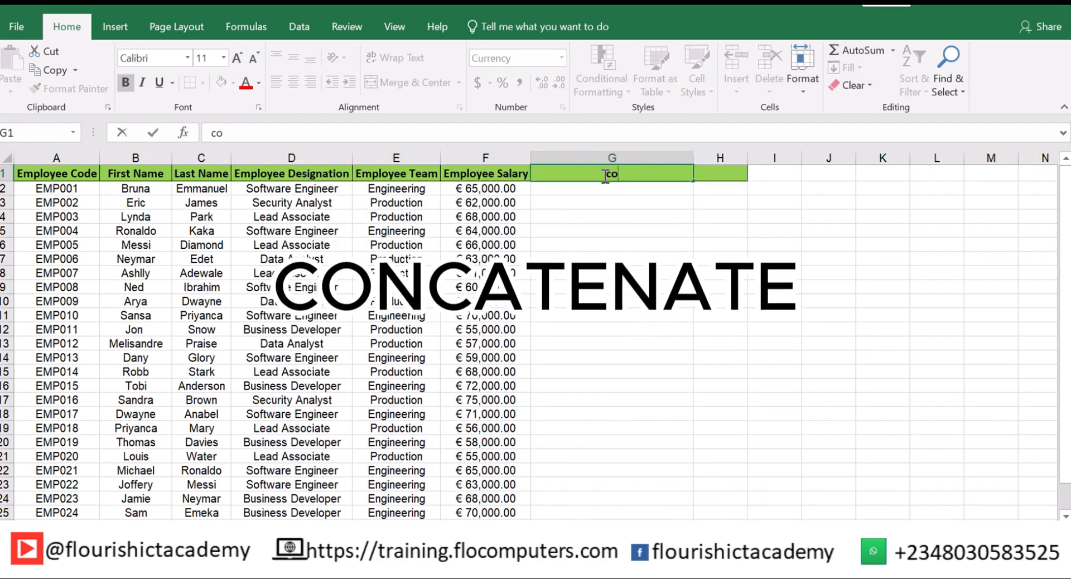
key(BackSpace)
key(BackSpace)
text(CON)
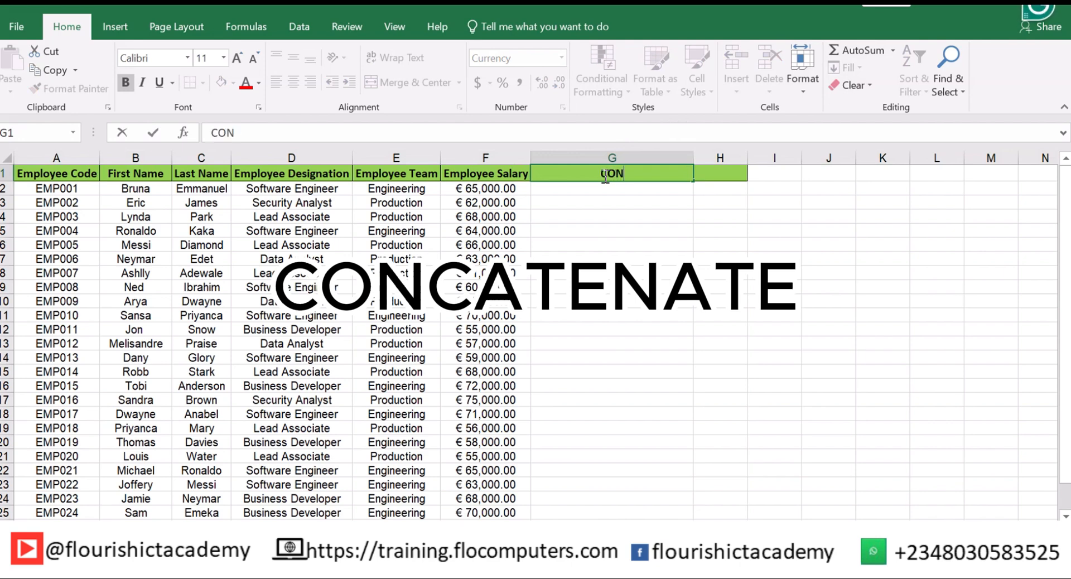
text(CETA)
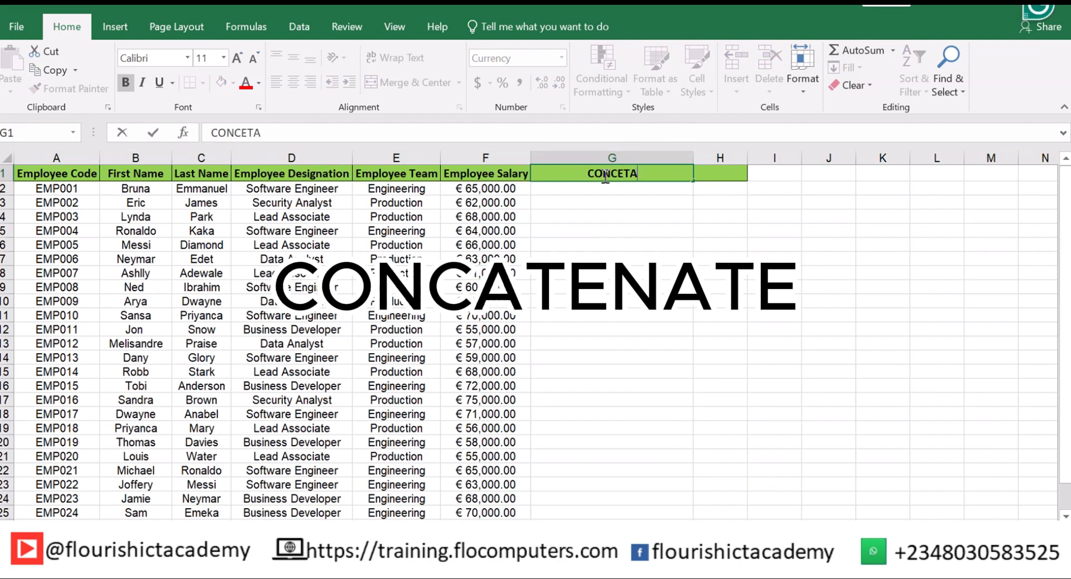
text(NATE)
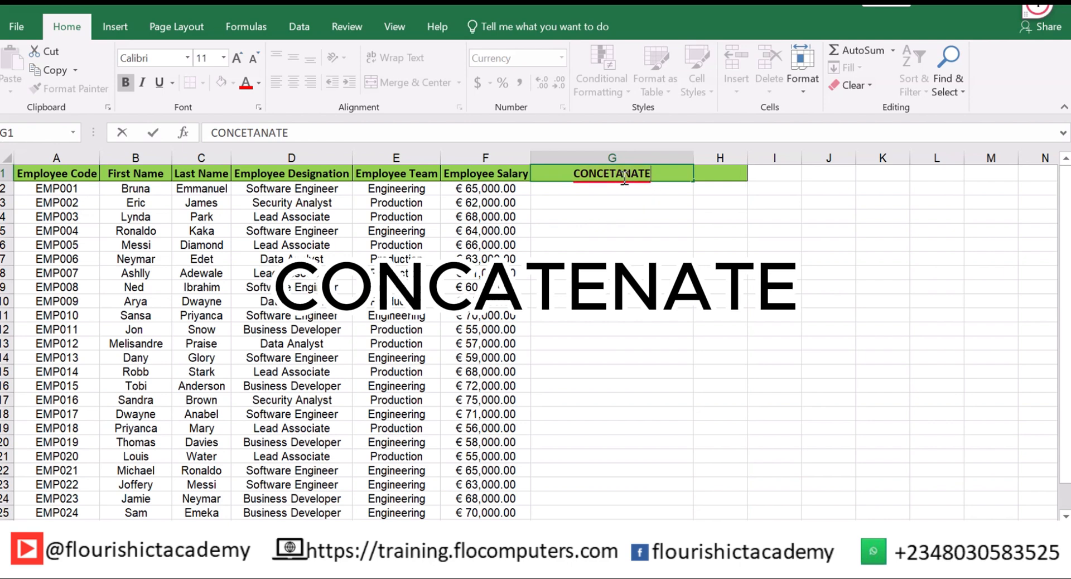
mouse_move(625, 174)
click(627, 223)
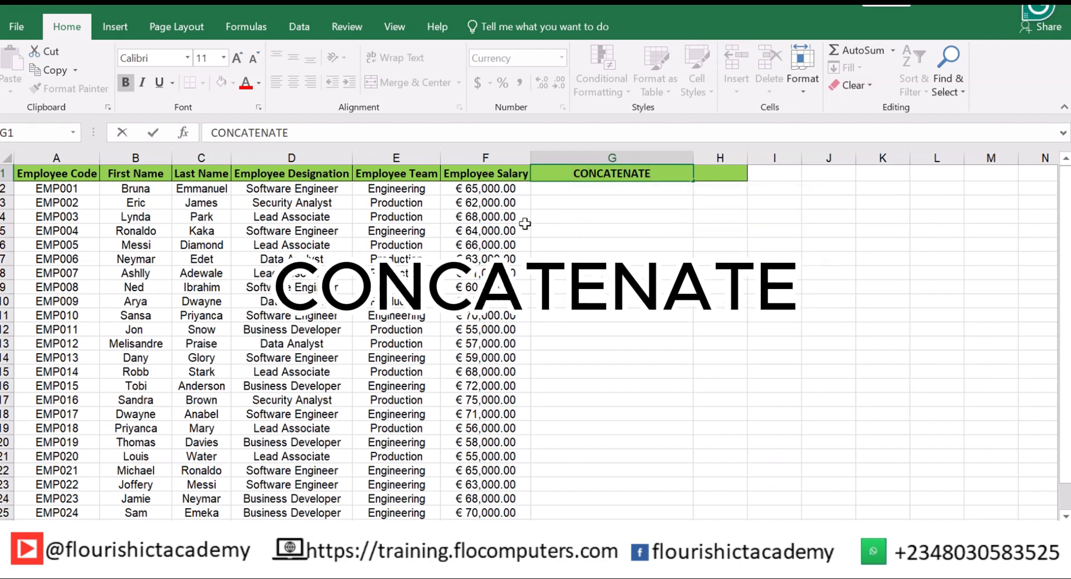
click(135, 190)
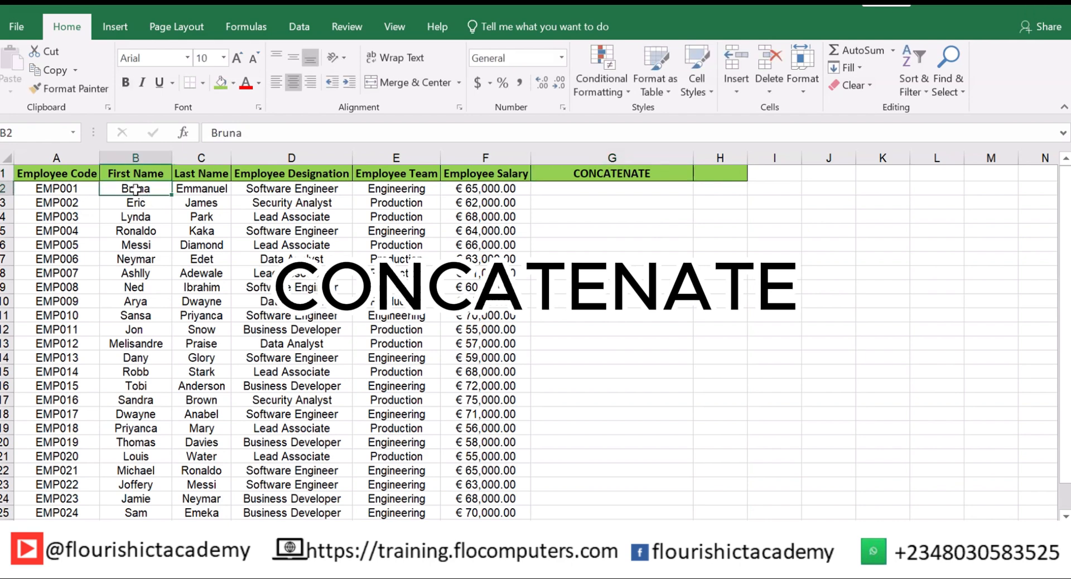
click(195, 187)
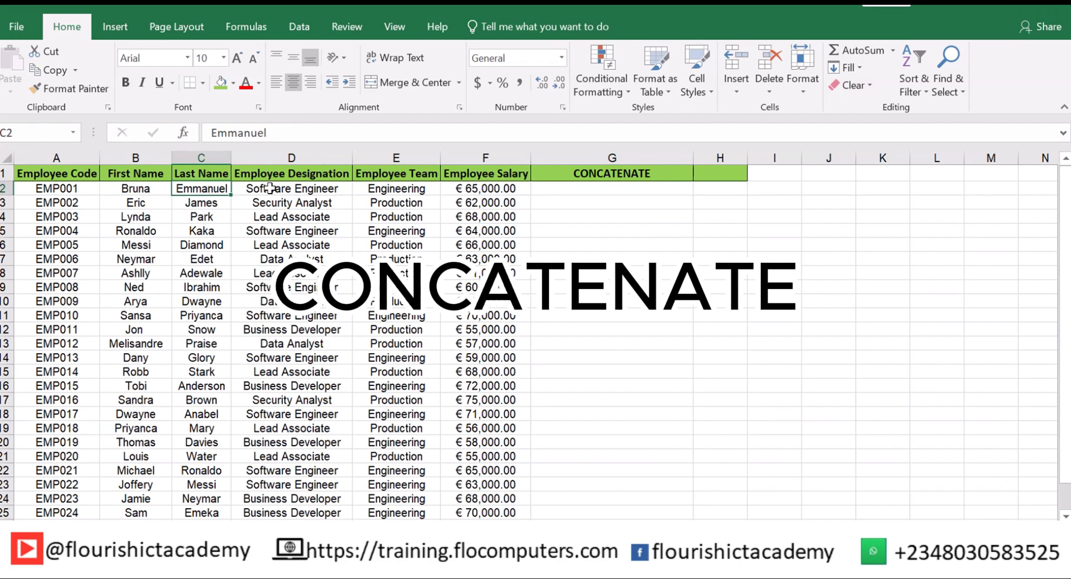
Search for the CONCATENATE function and insert it into cell G2, opening its arguments
click(594, 193)
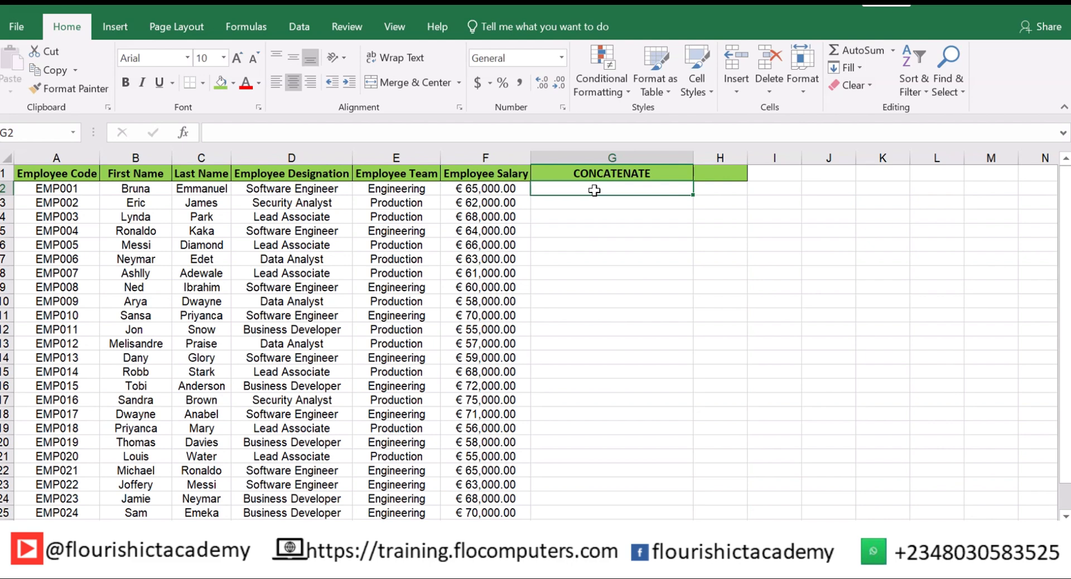
text(=)
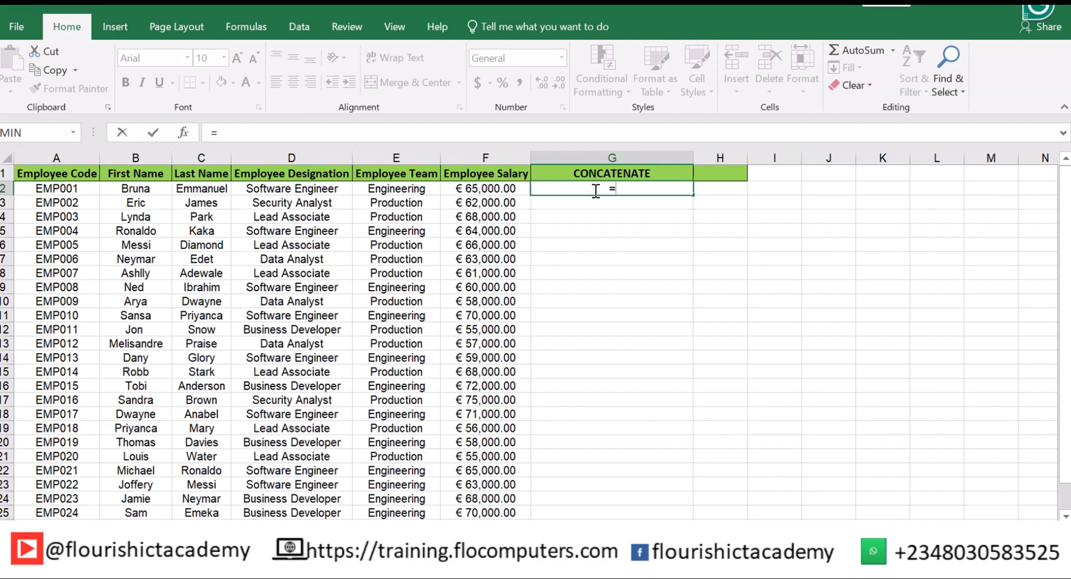
key(BackSpace)
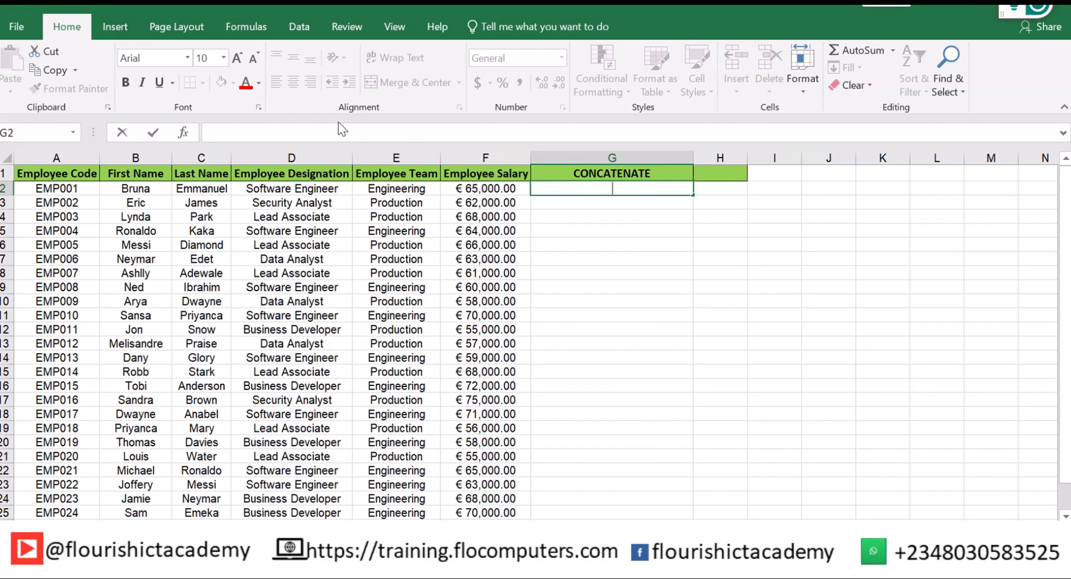
click(184, 132)
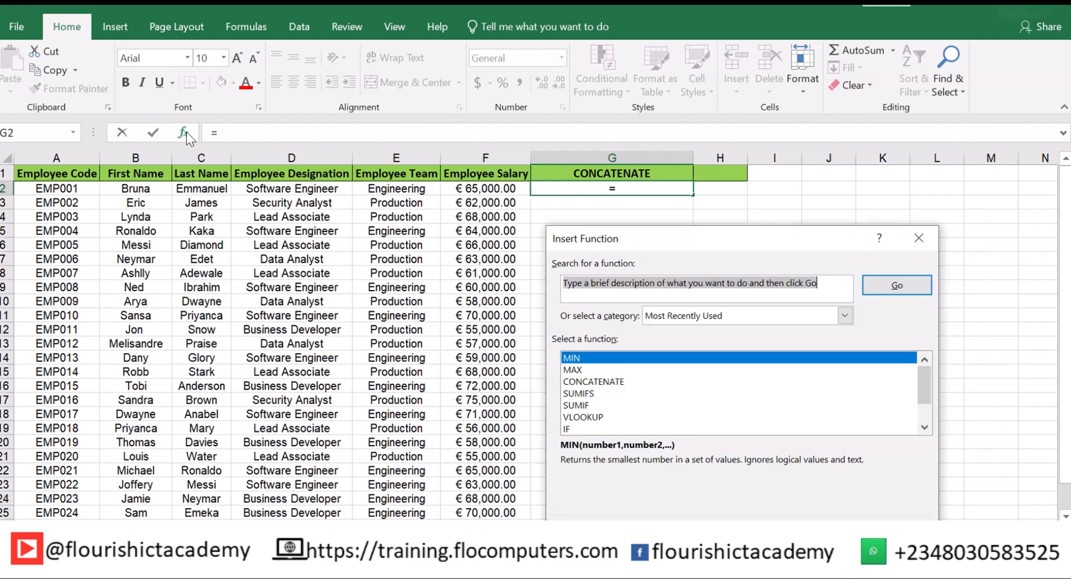
drag(668, 242, 668, 166)
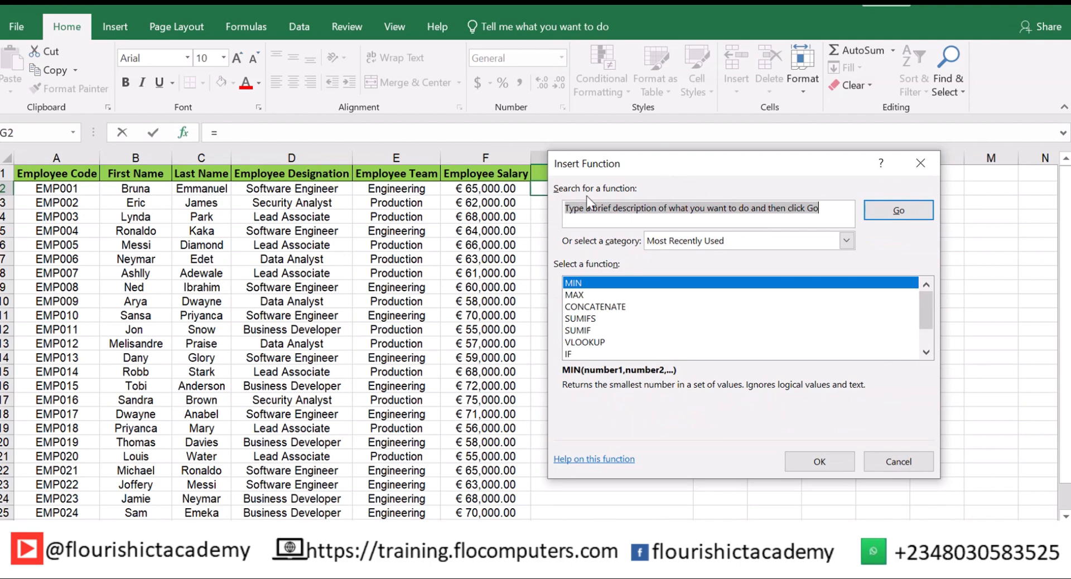
text(CO)
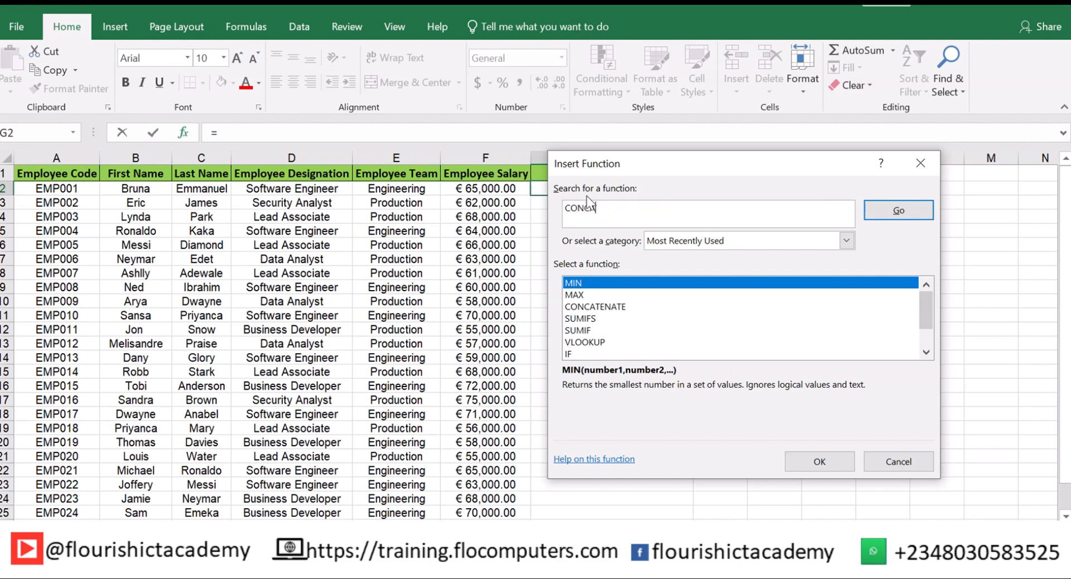
text(NCATENATE)
click(908, 208)
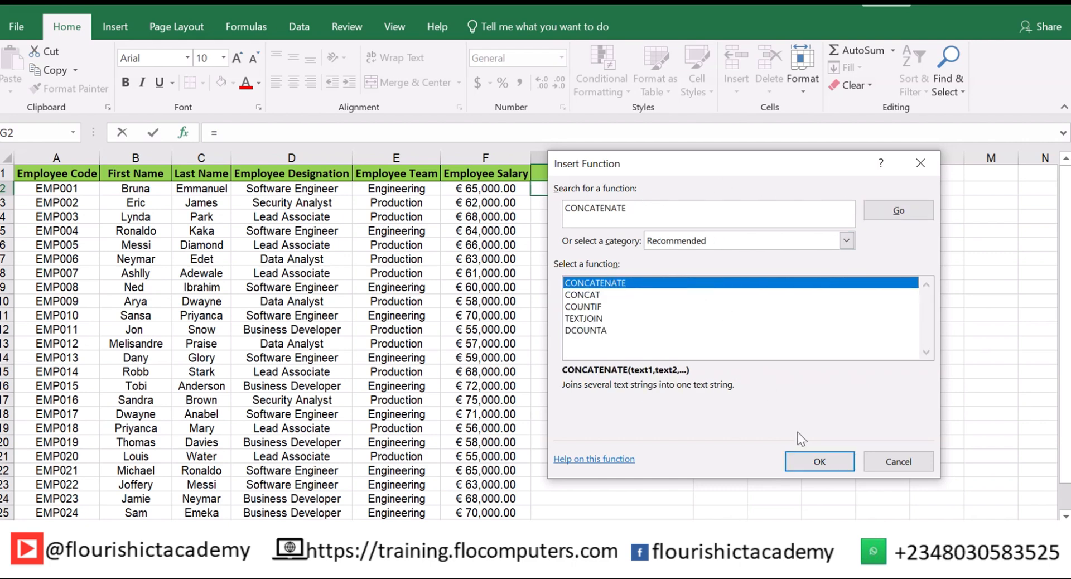
click(814, 460)
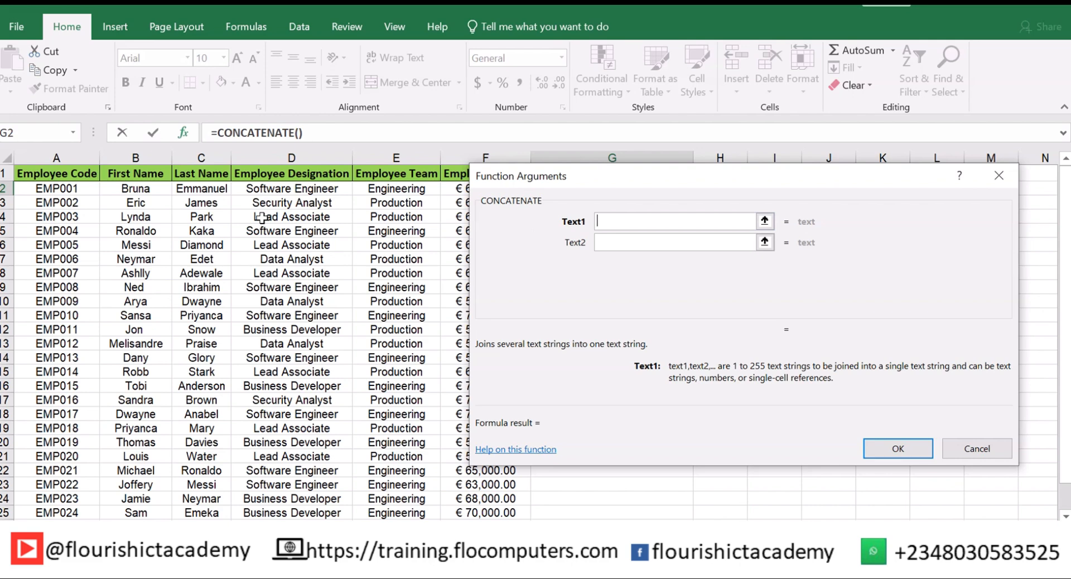
Set the function's Text1 to last-name cell C2 and Text2 to first-name cell B2, and complete the formula
click(209, 189)
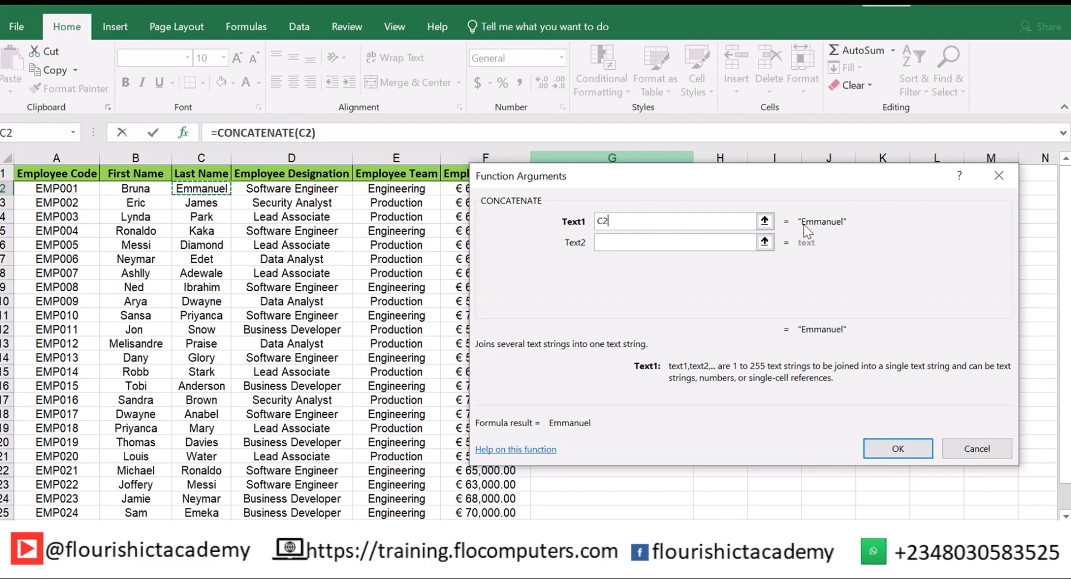
click(694, 244)
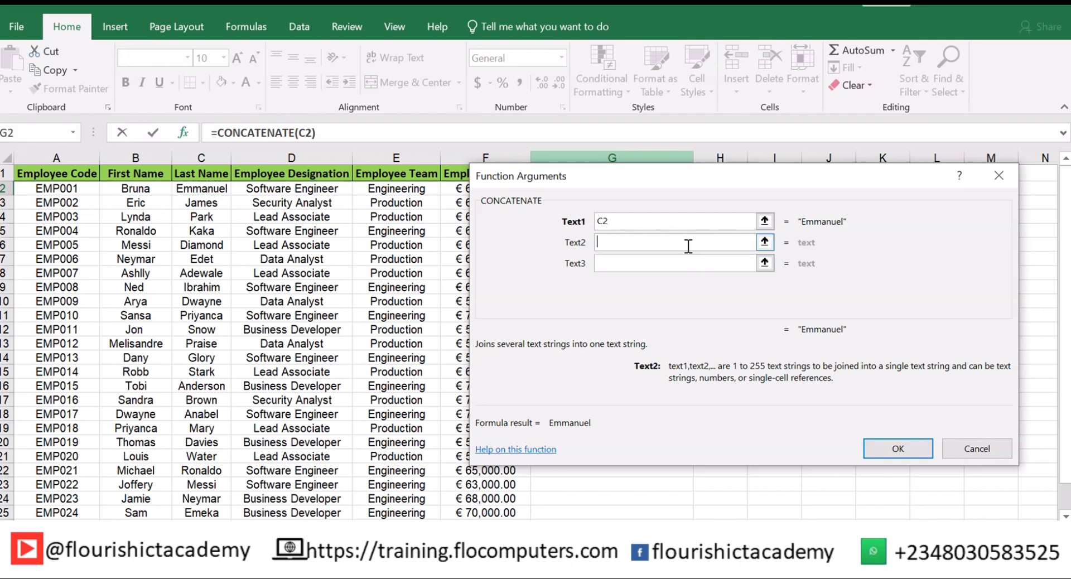
click(148, 188)
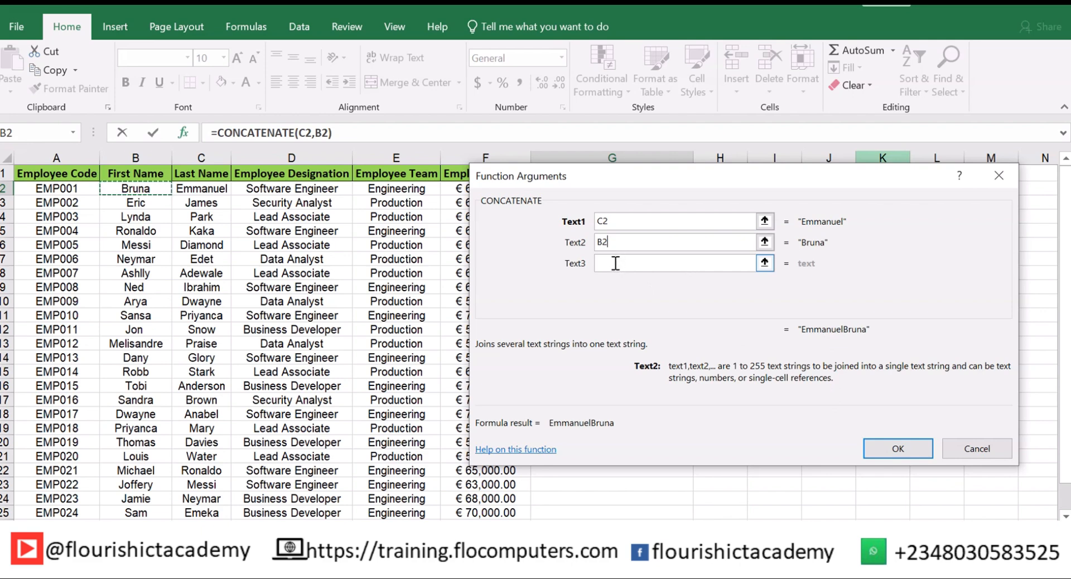
click(884, 444)
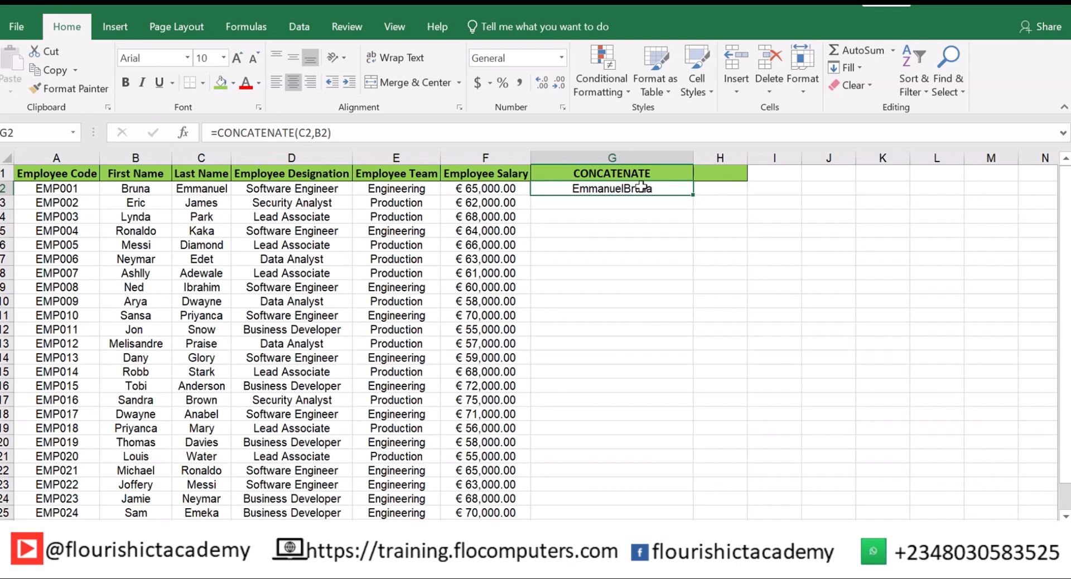
Add a space between the two names in G2 by changing the formula to =CONCATENATE(C2," ",B2)
click(355, 130)
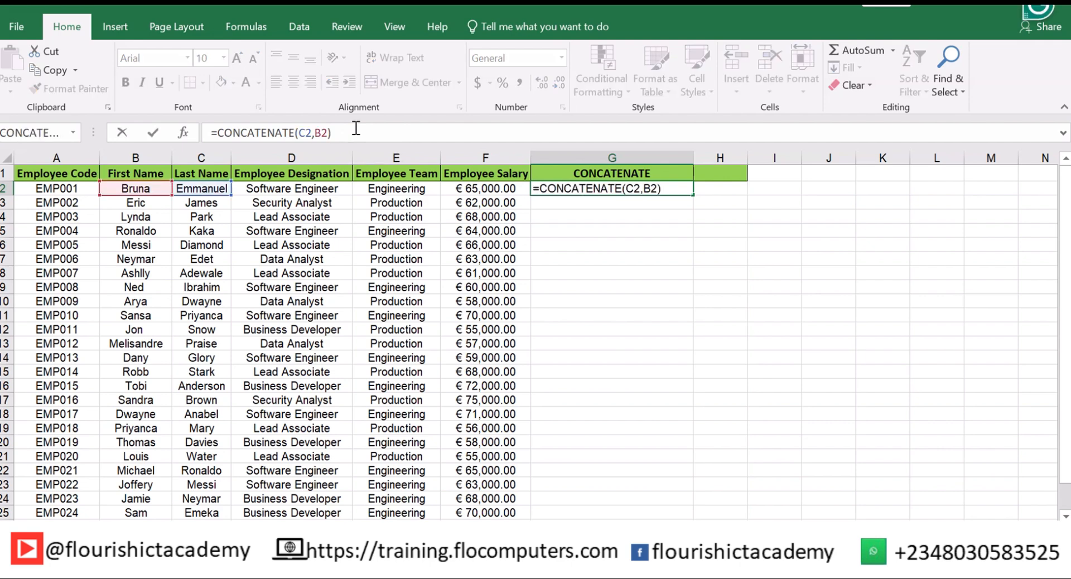
click(312, 132)
key(Right)
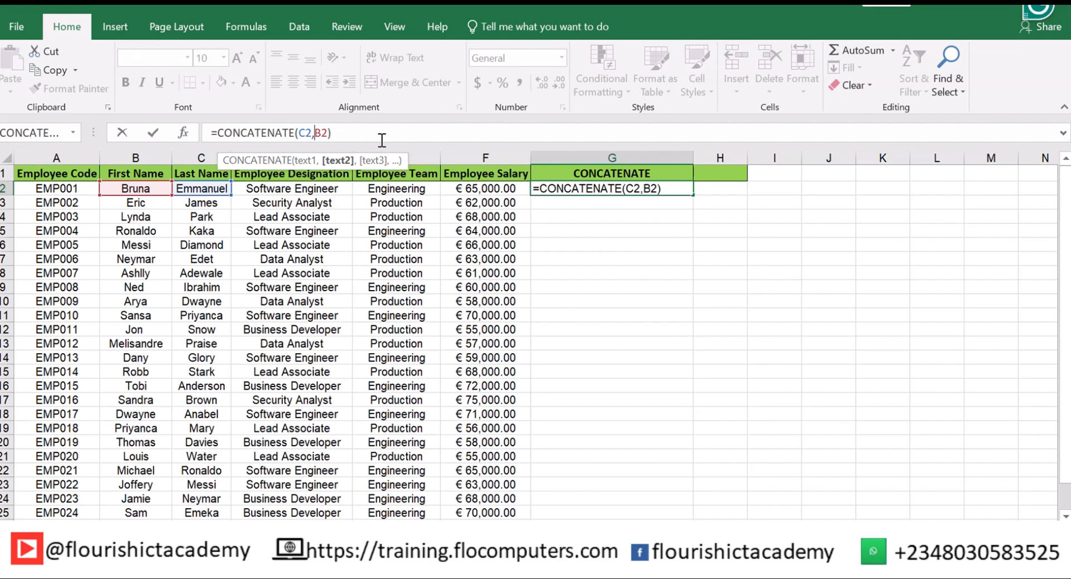
text(")
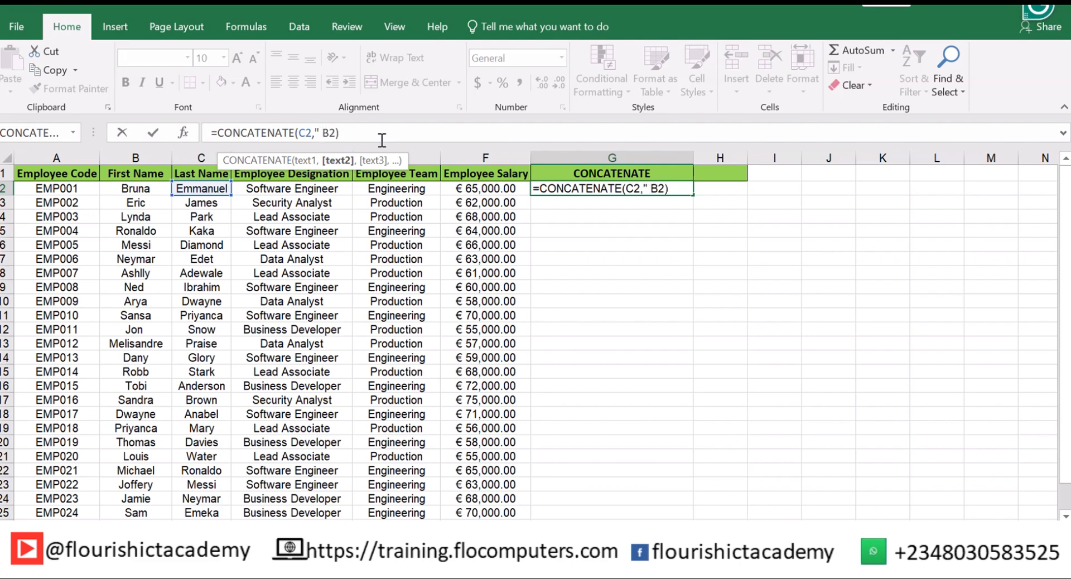
text(",)
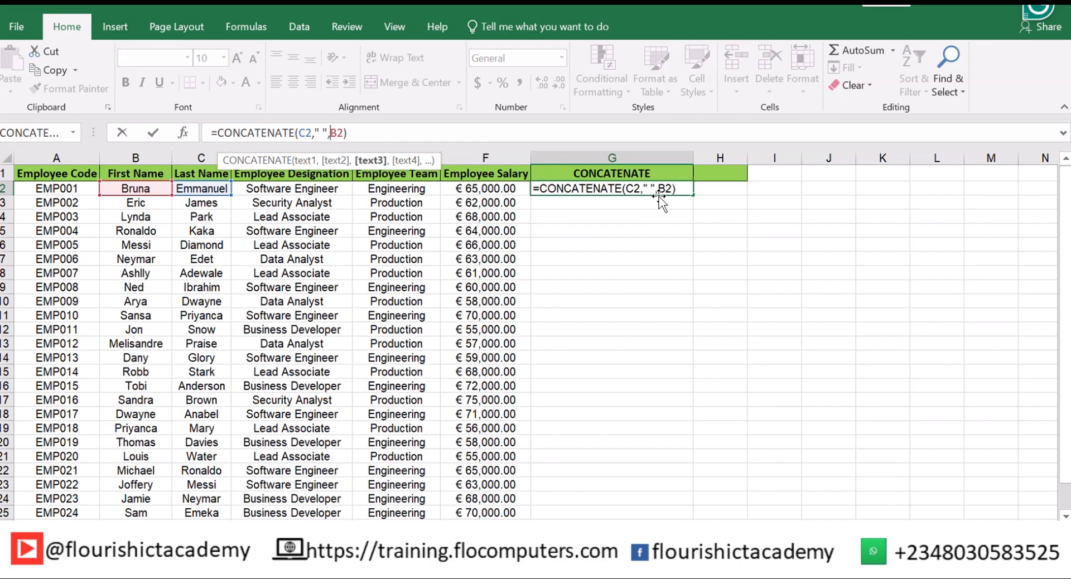
key(Return)
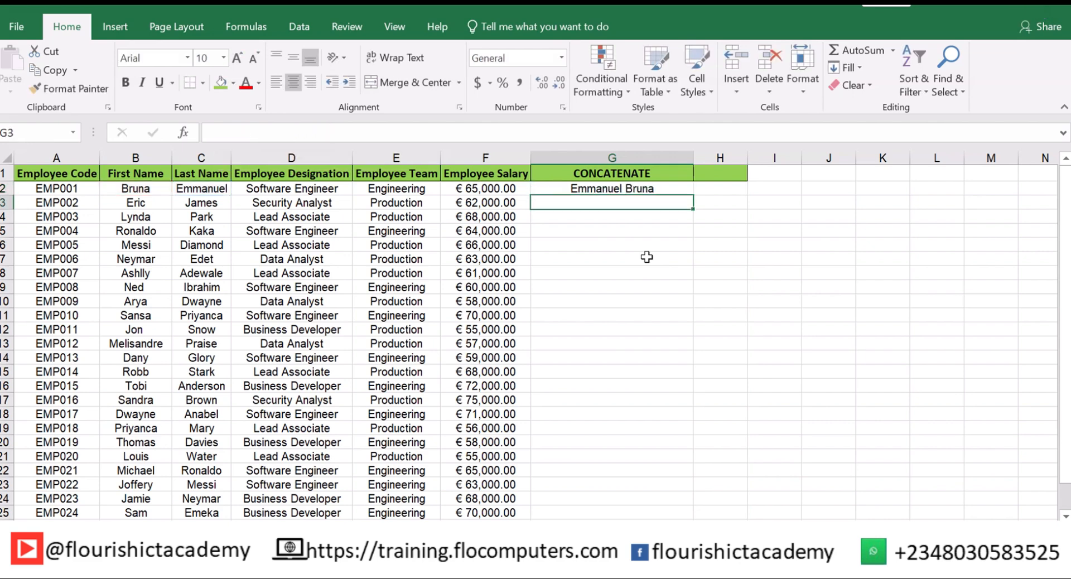
click(608, 190)
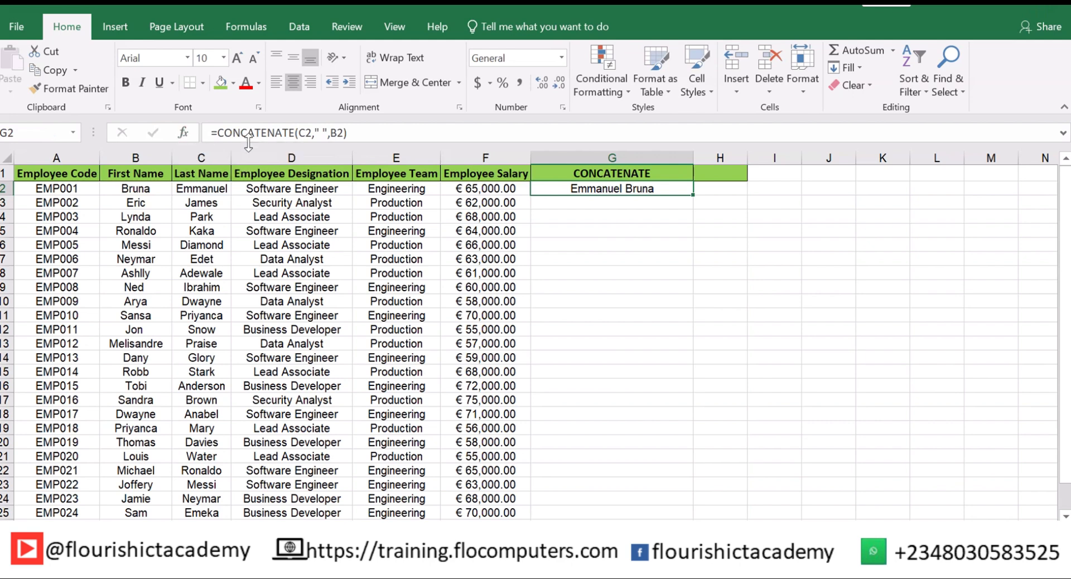
Begin a formula in cell G3 with the CONCATENATE function chosen from the suggested functions
click(602, 203)
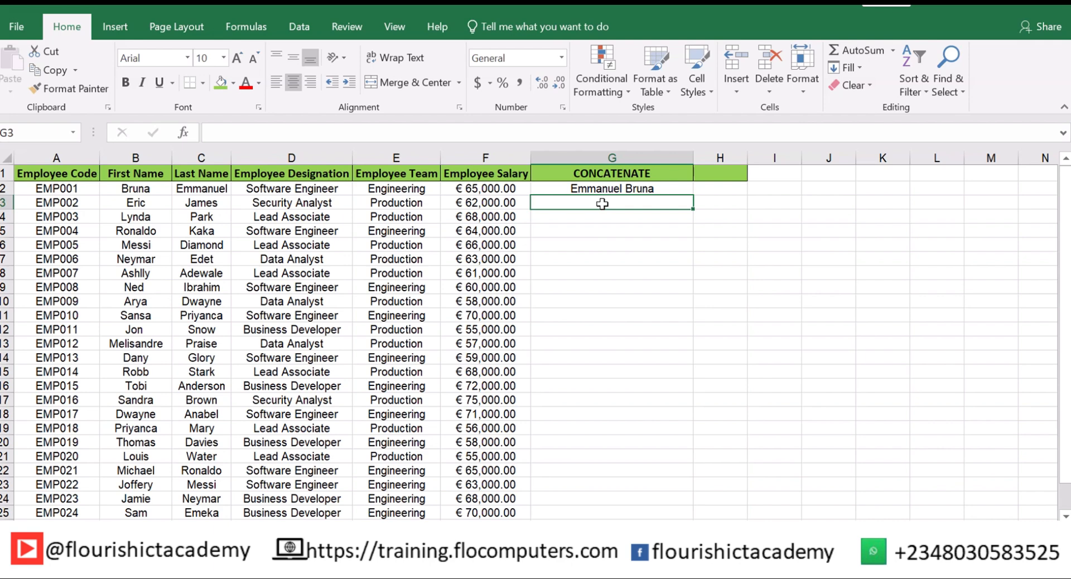
text(=)
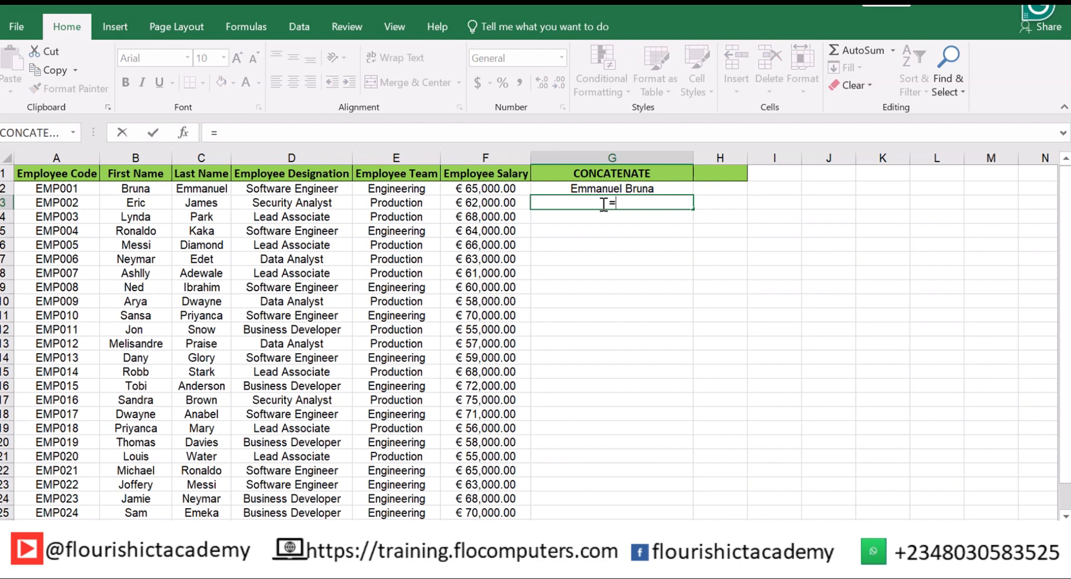
text(c)
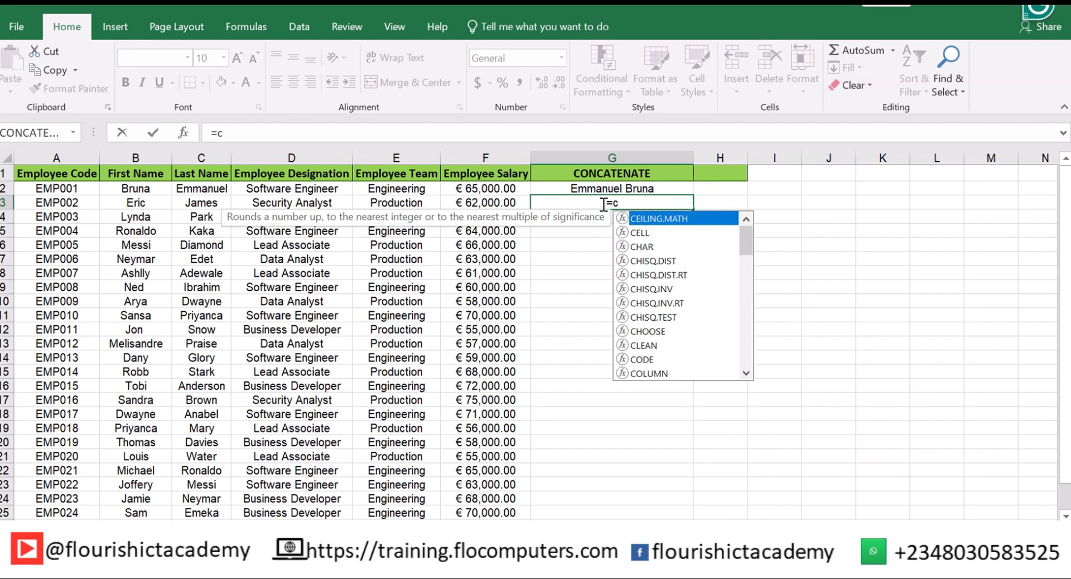
key(BackSpace)
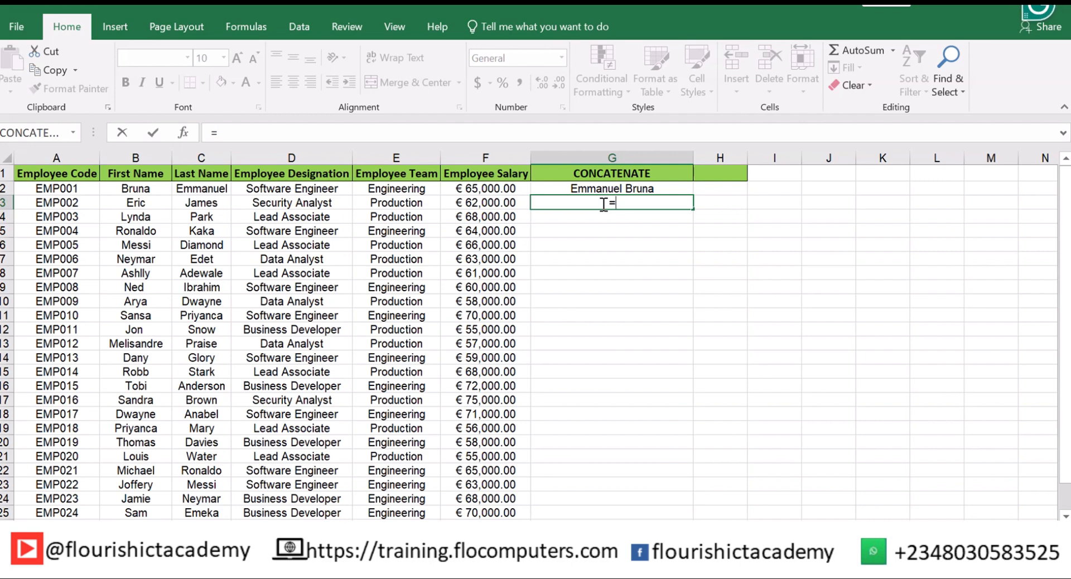
text(CONCA)
key(BackSpace)
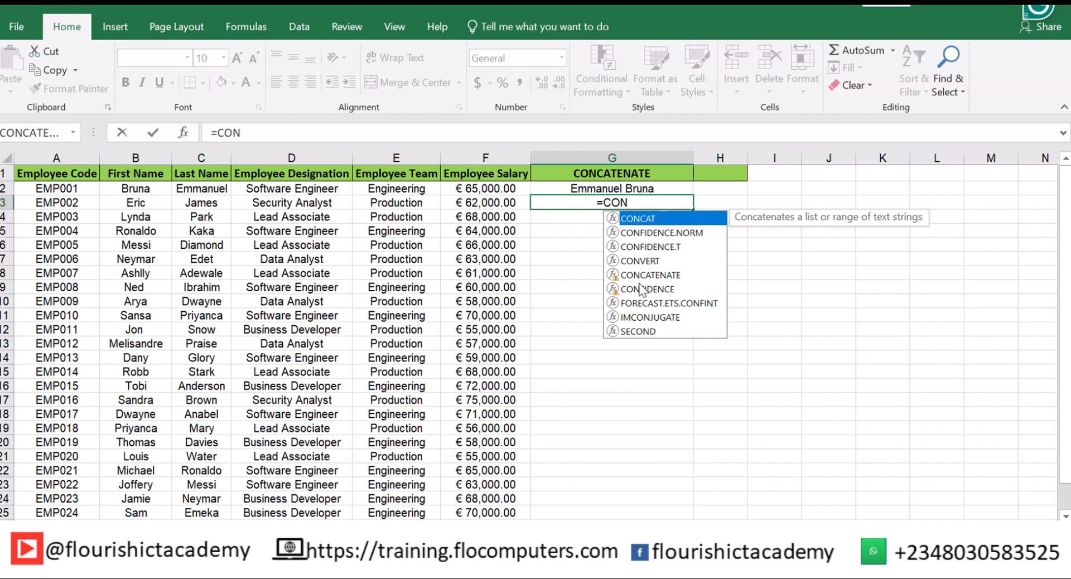
click(672, 274)
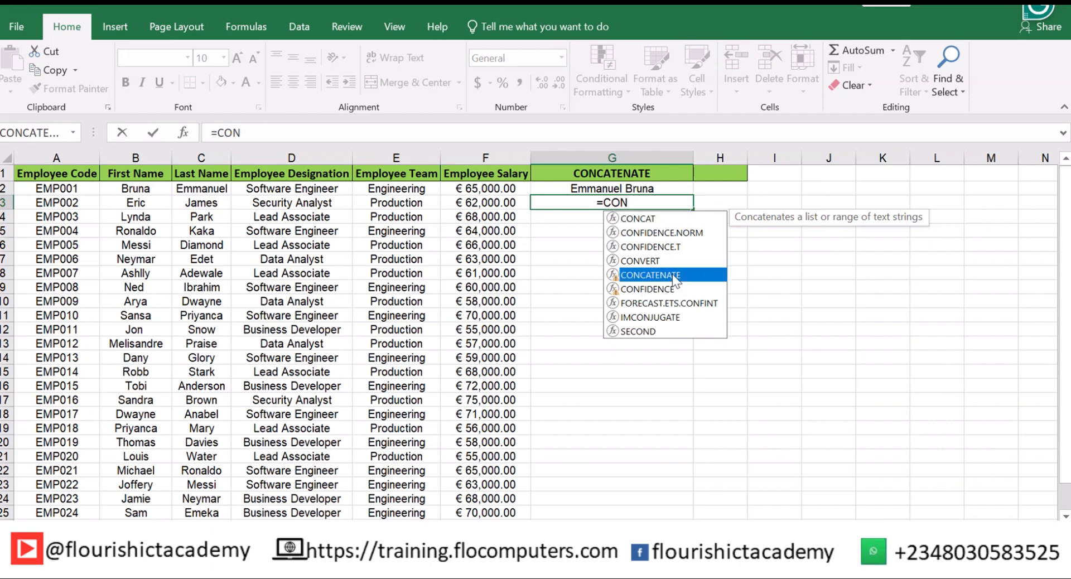
double_click(672, 273)
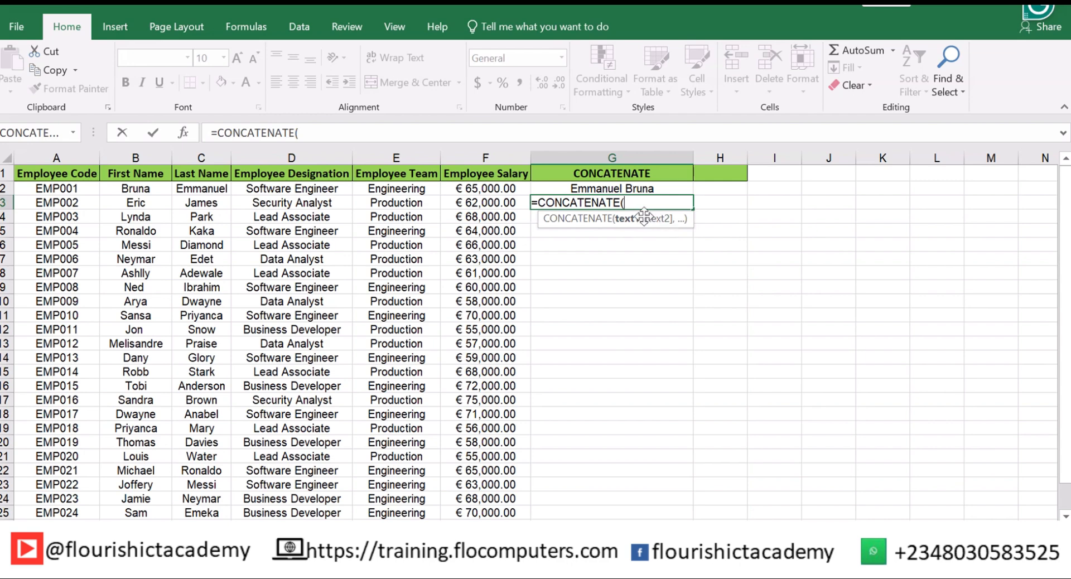
Complete the G3 formula as =CONCATENATE(B2," ",C2) to put the first name before the last name
text(B2)
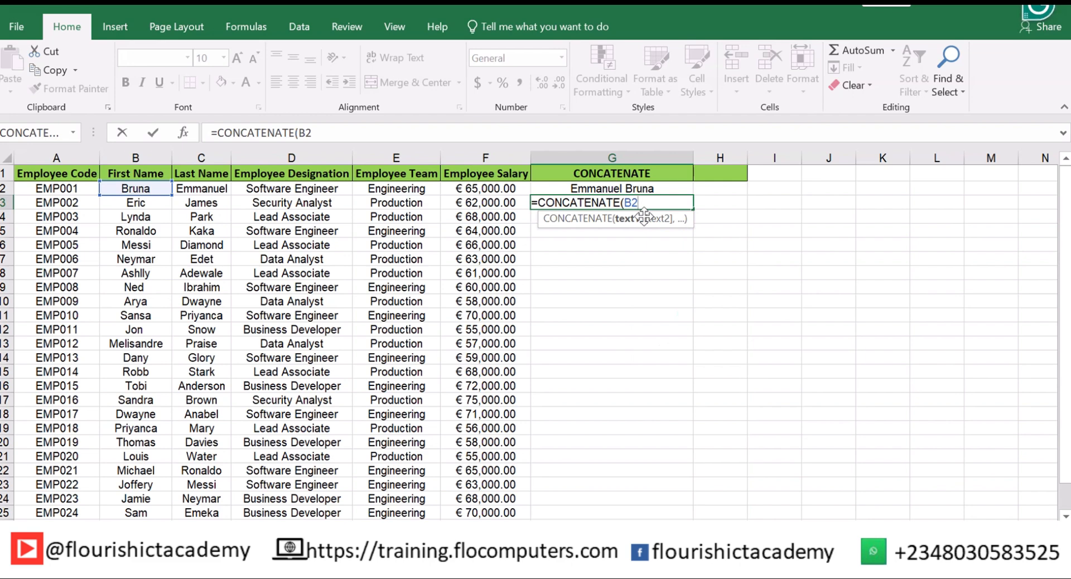
text(,)
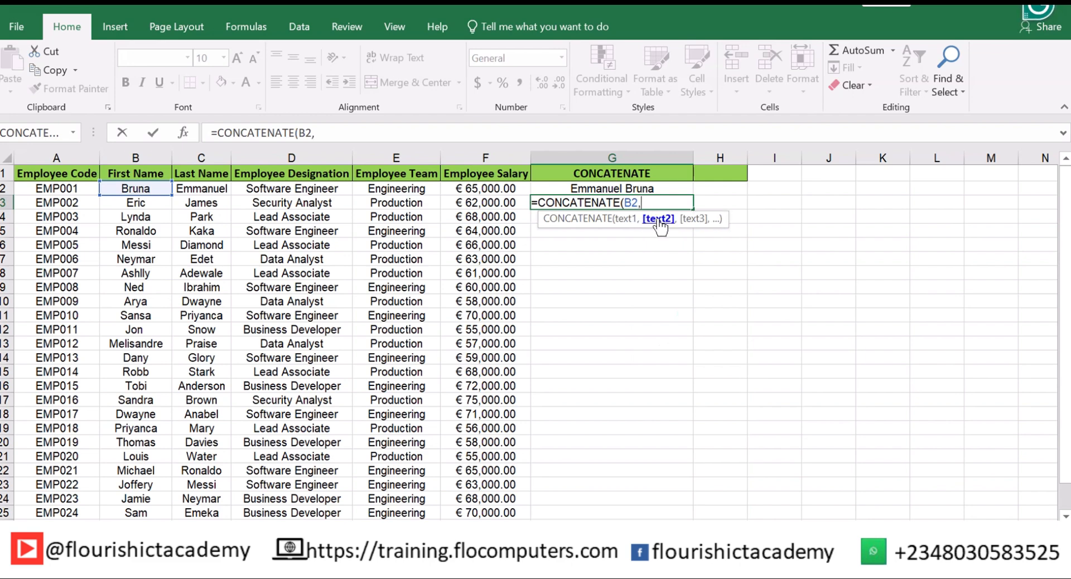
text(B)
key(BackSpace)
text(C2)
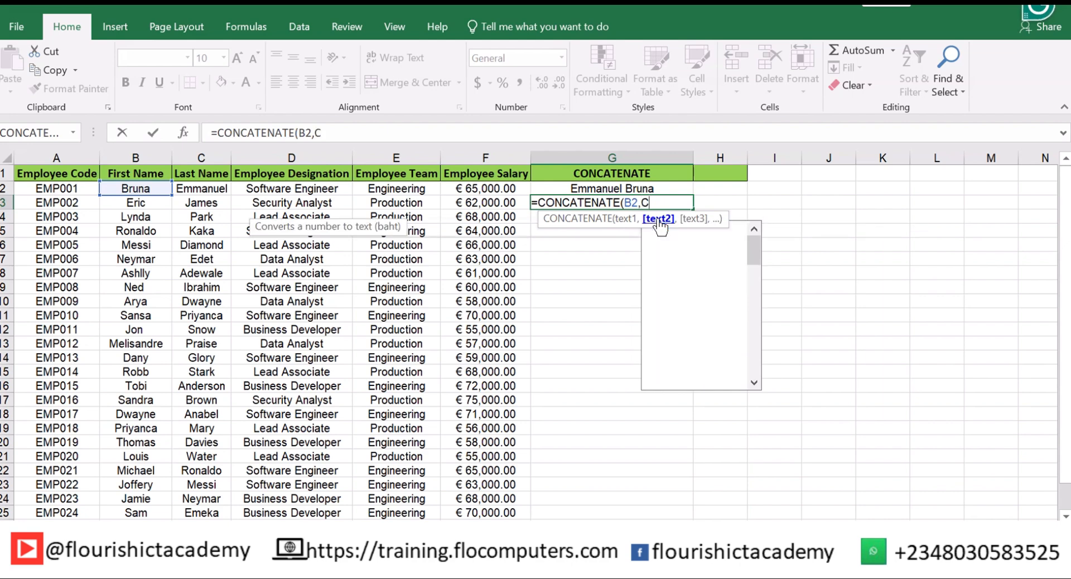
key(BackSpace)
key(BackSpace)
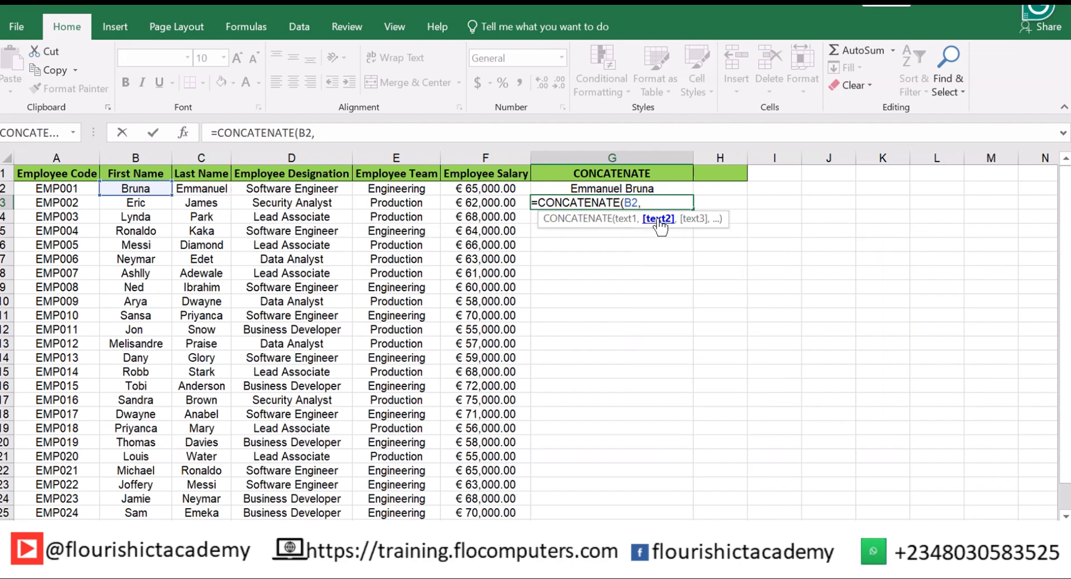
text(")
text( ".)
text(,)
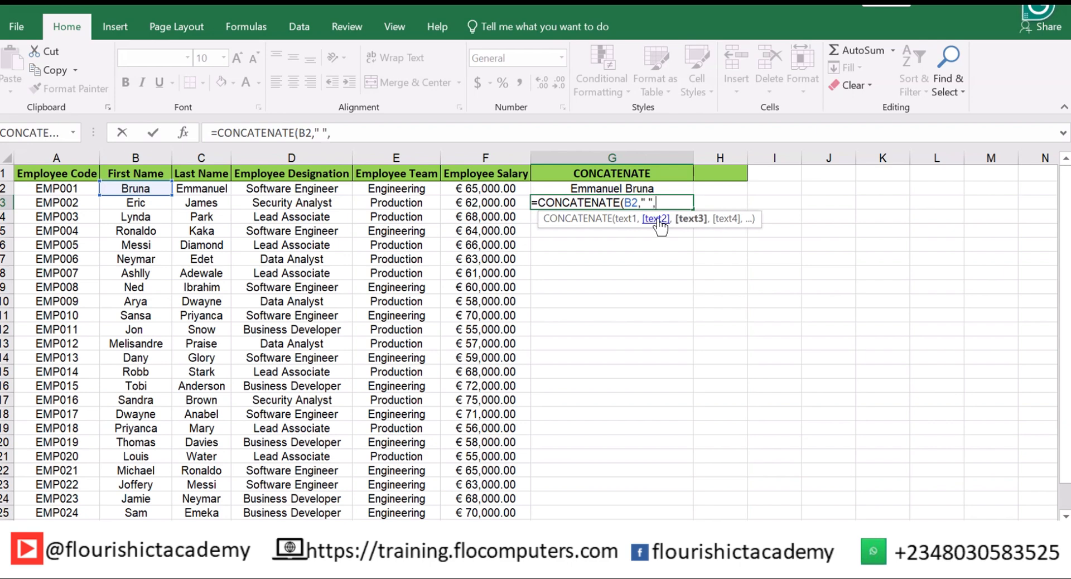
text(2))
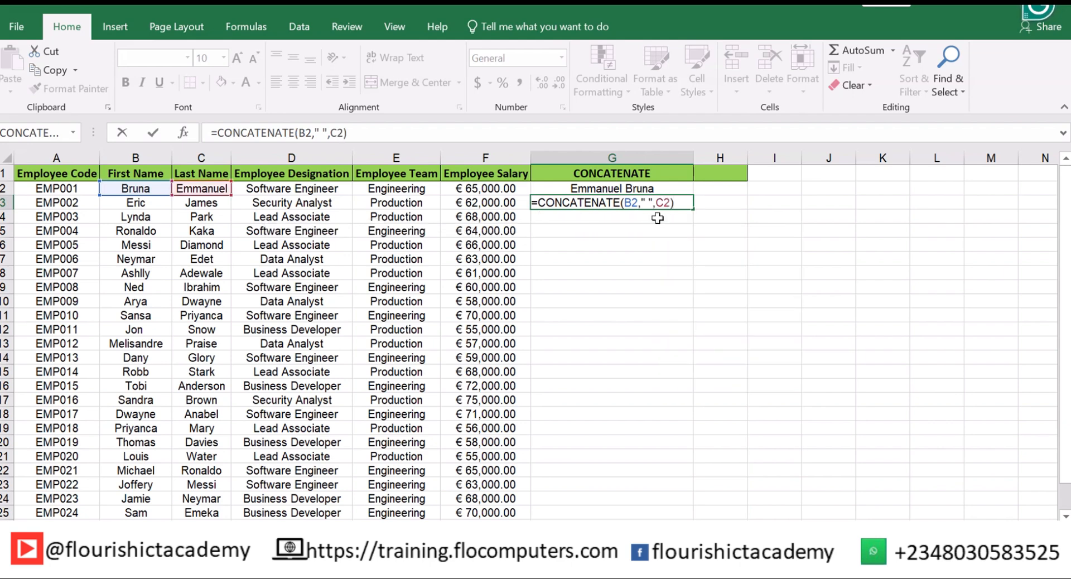
key(Return)
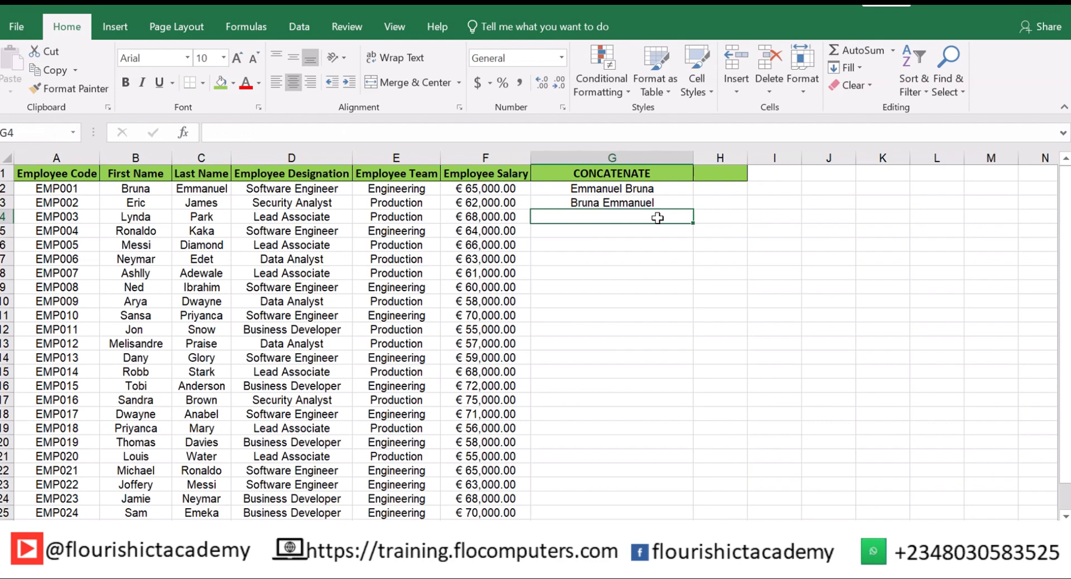
Clear the trial formula from cell G3
click(625, 204)
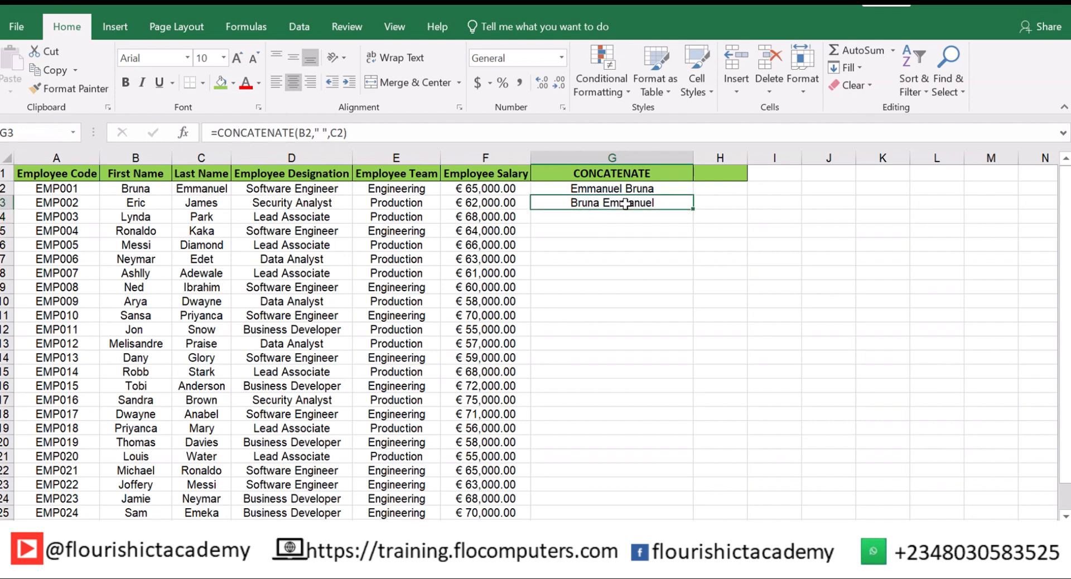
key(Delete)
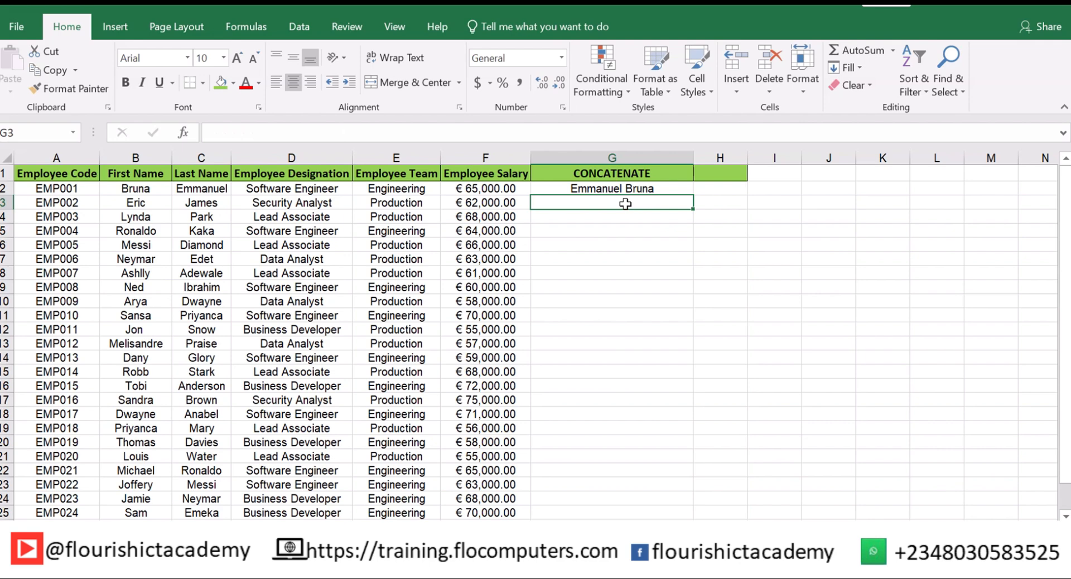
Copy the CONCATENATE formula from G2 down to G25 for all employees
click(639, 188)
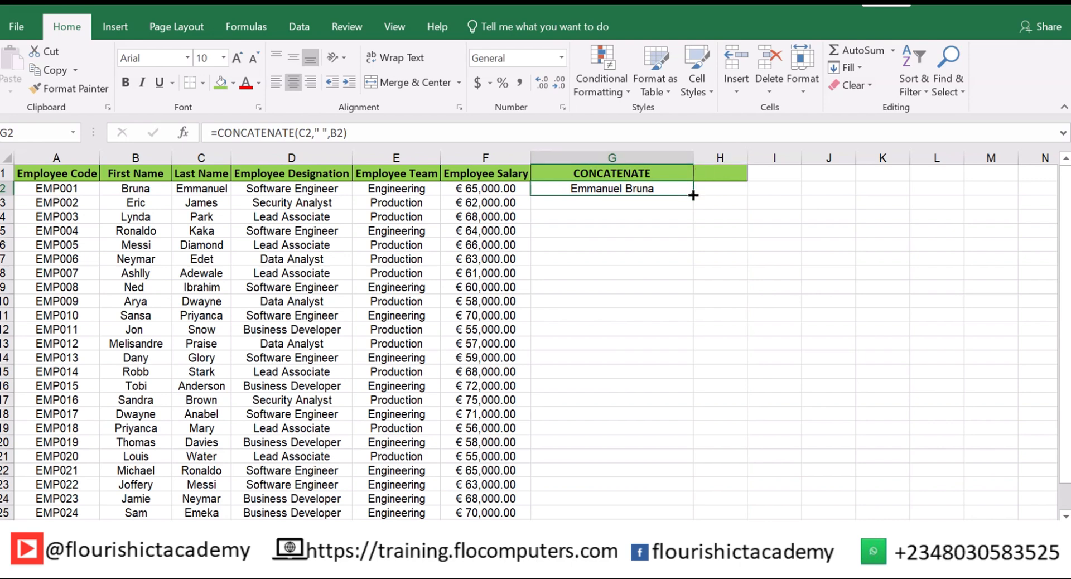
drag(693, 196, 653, 474)
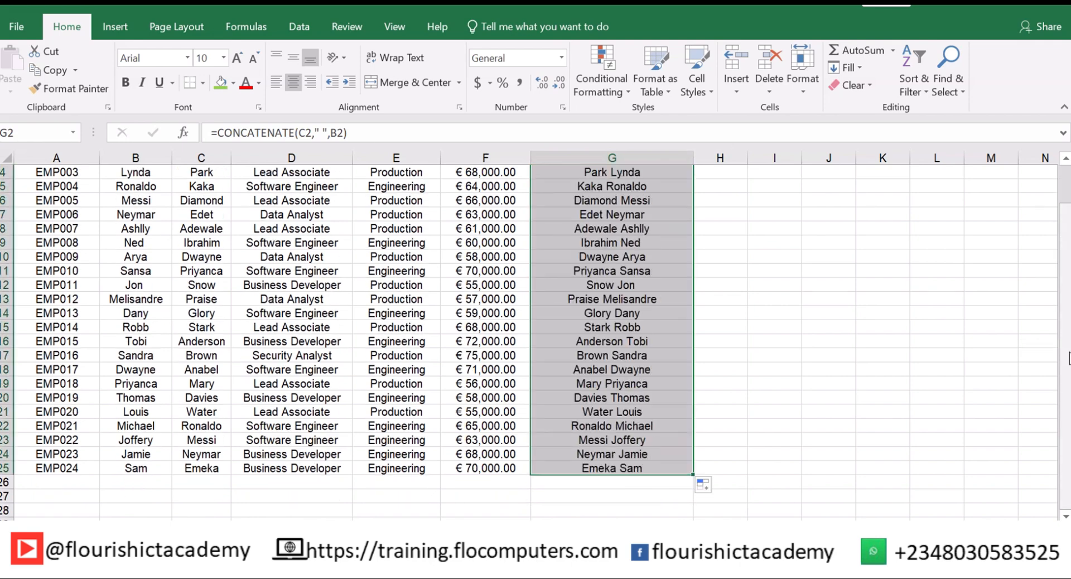
scroll(1062, 357, up, 1)
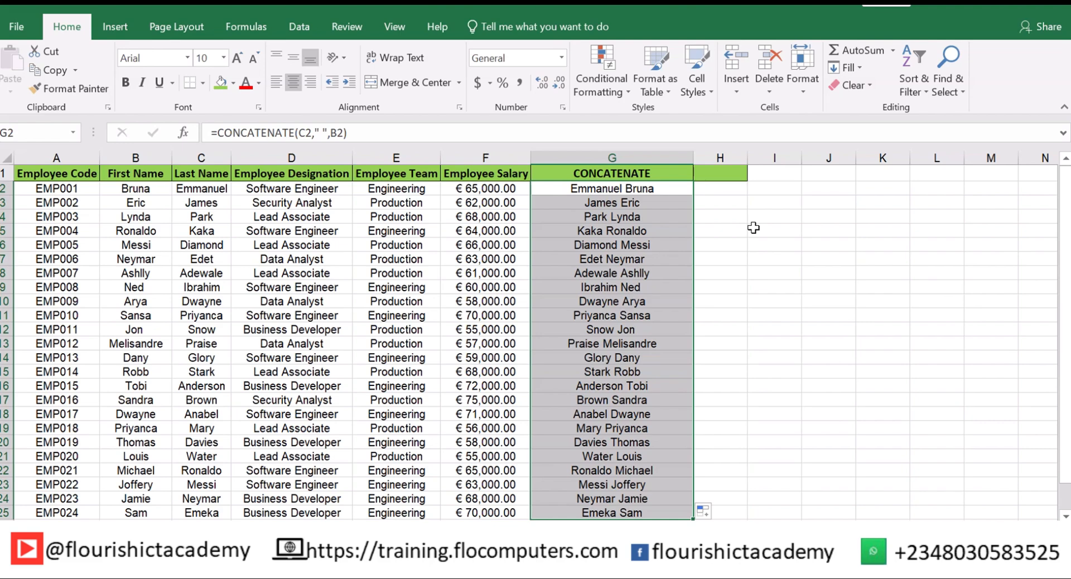
Enter the heading LEN in cell H1
click(726, 176)
text(LEN)
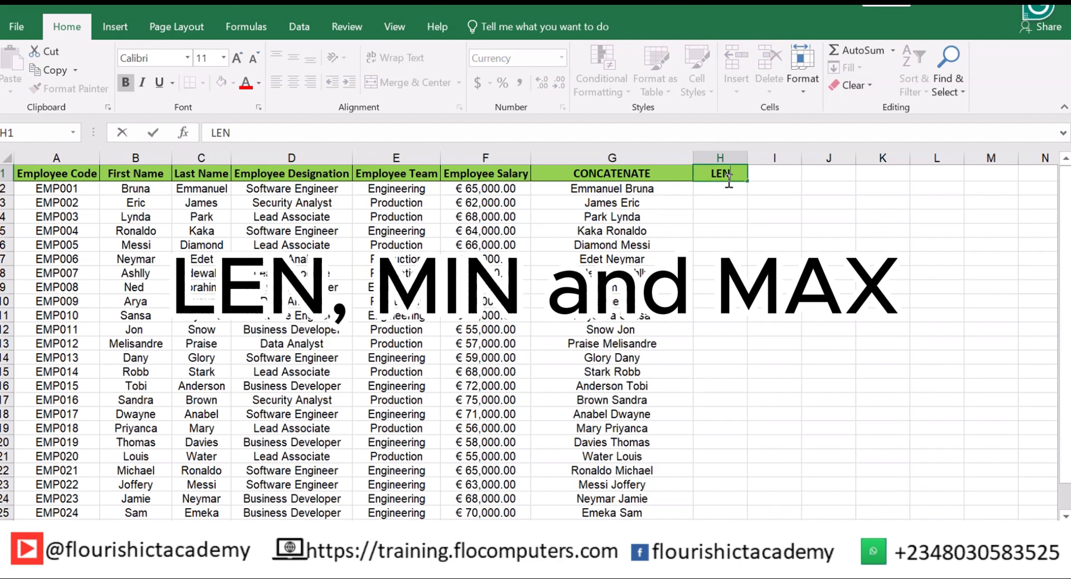
click(661, 188)
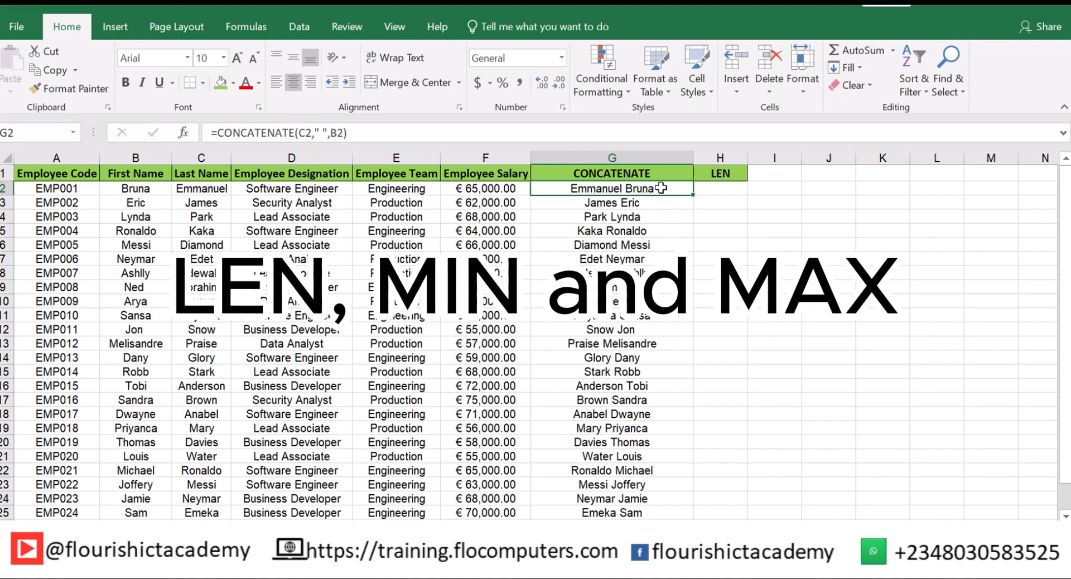
Enter the formula =LEN(G2) in cell H2 to count the characters of the combined name
click(710, 189)
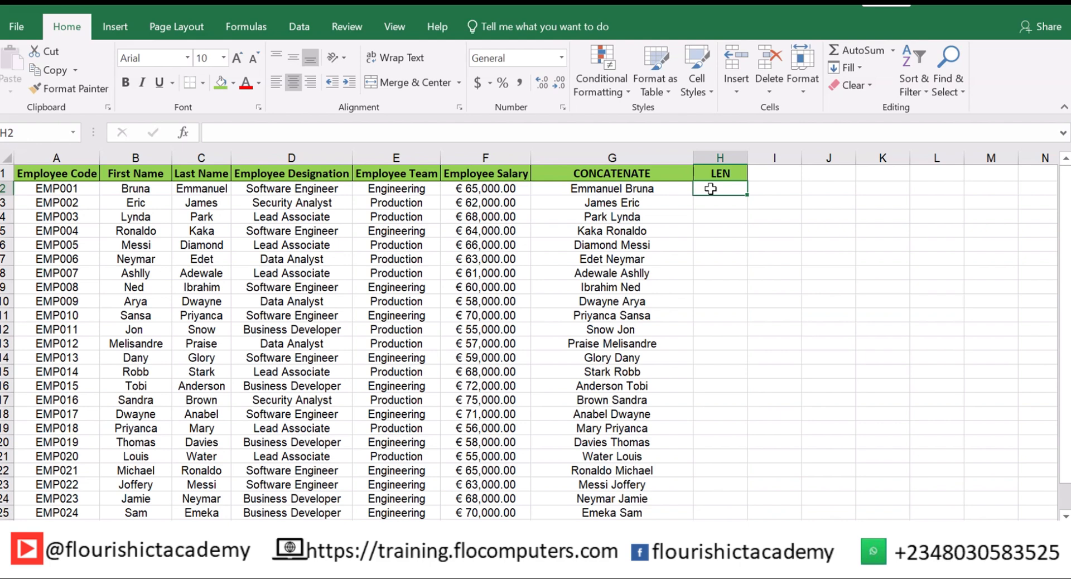
text(=)
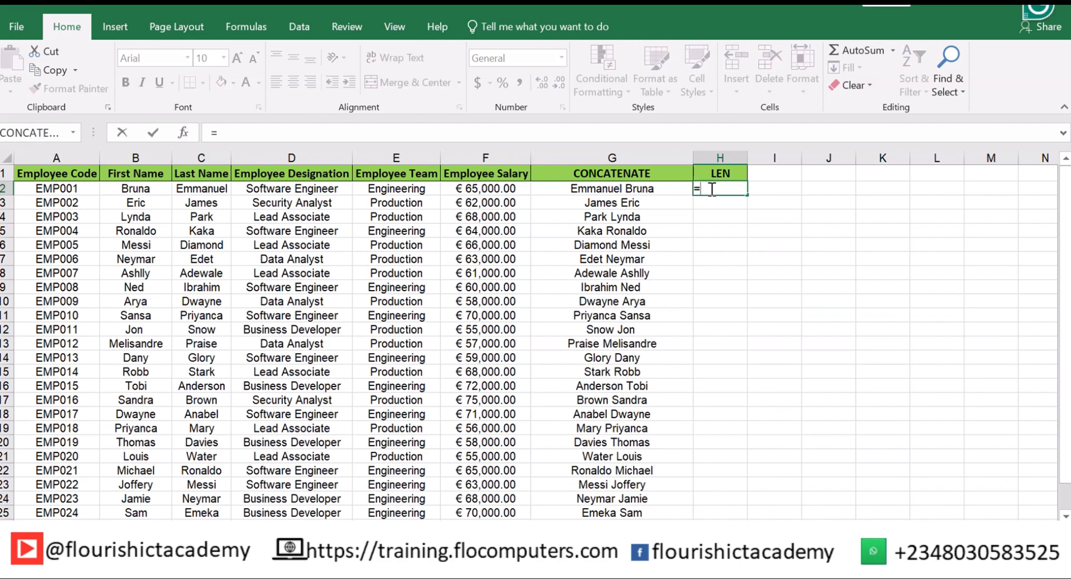
text(LEN)
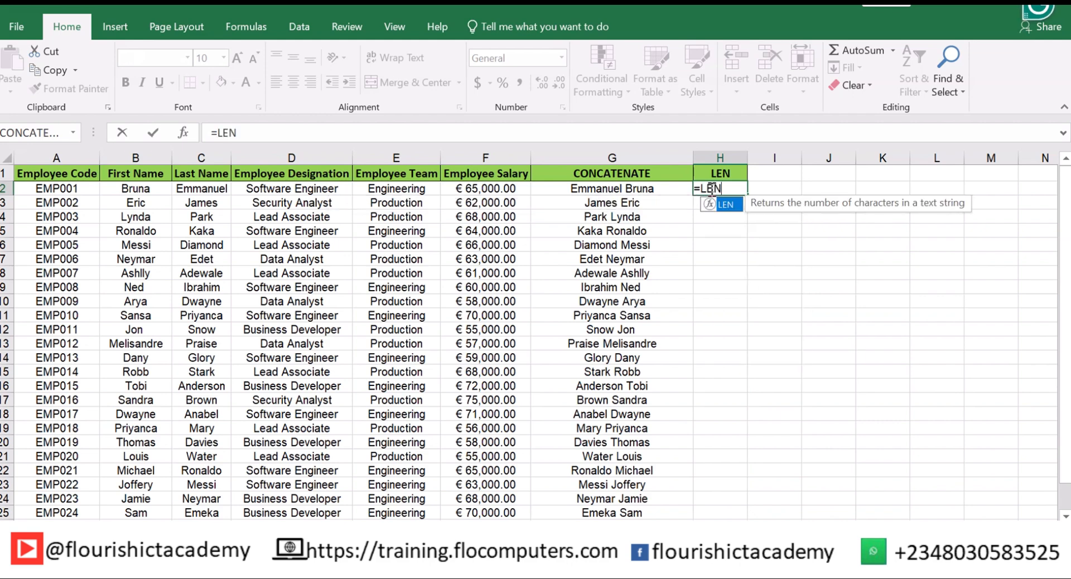
double_click(721, 204)
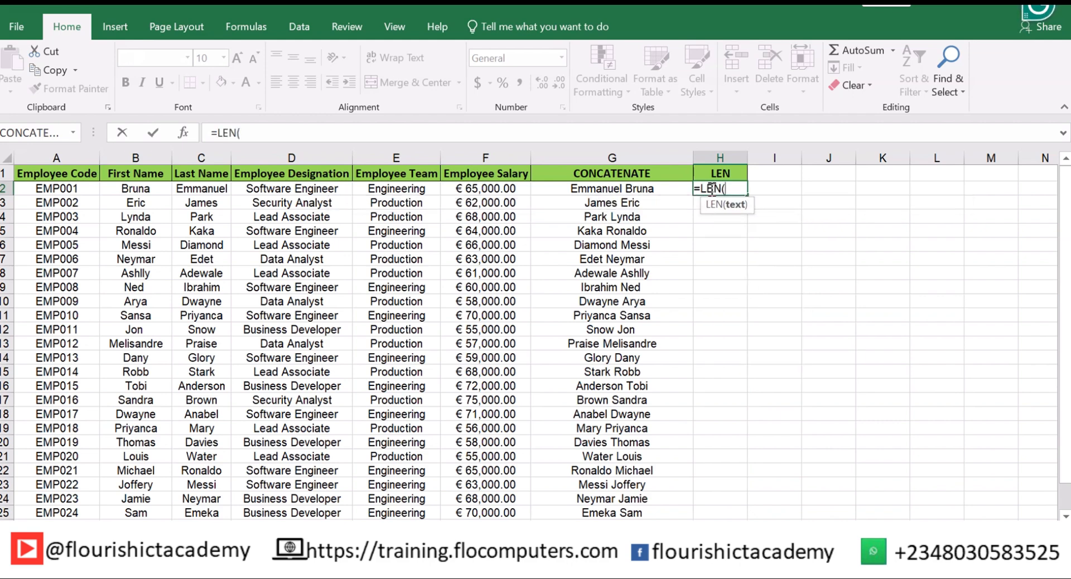
click(614, 190)
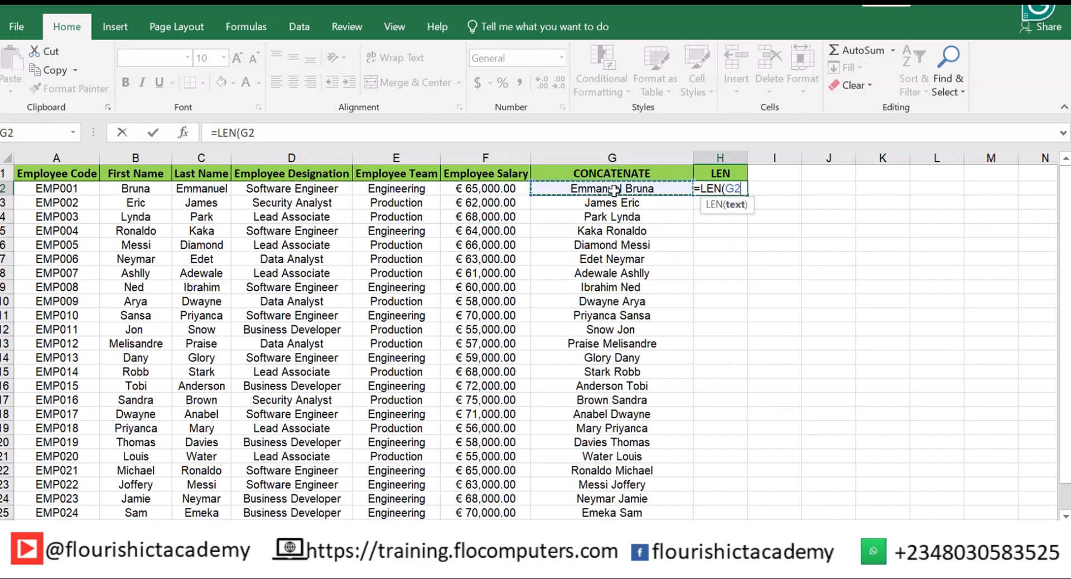
text())
key(Return)
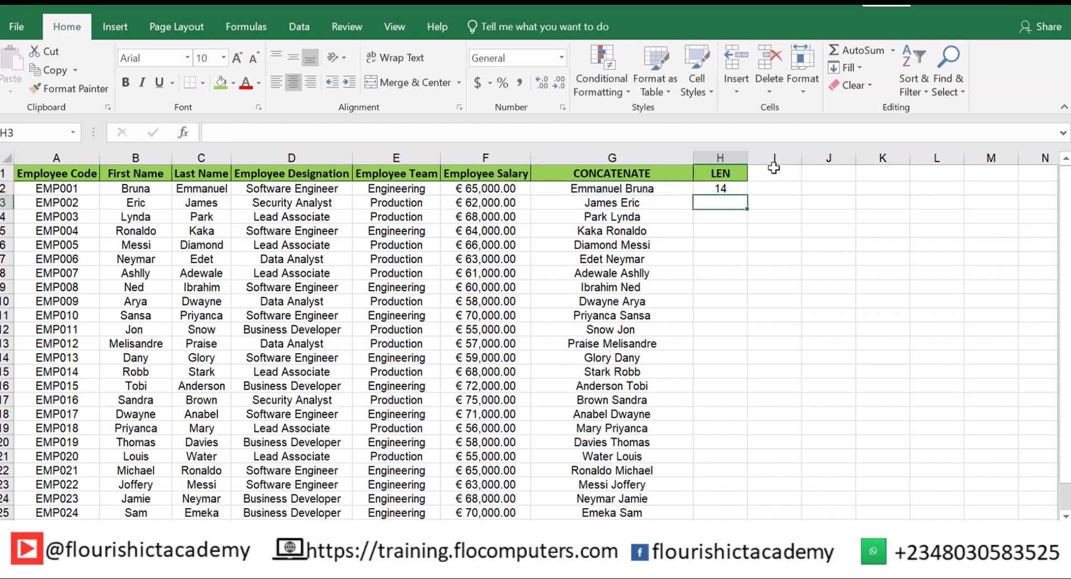
Copy the LEN formula from H2 down to H25 for all employees
click(728, 188)
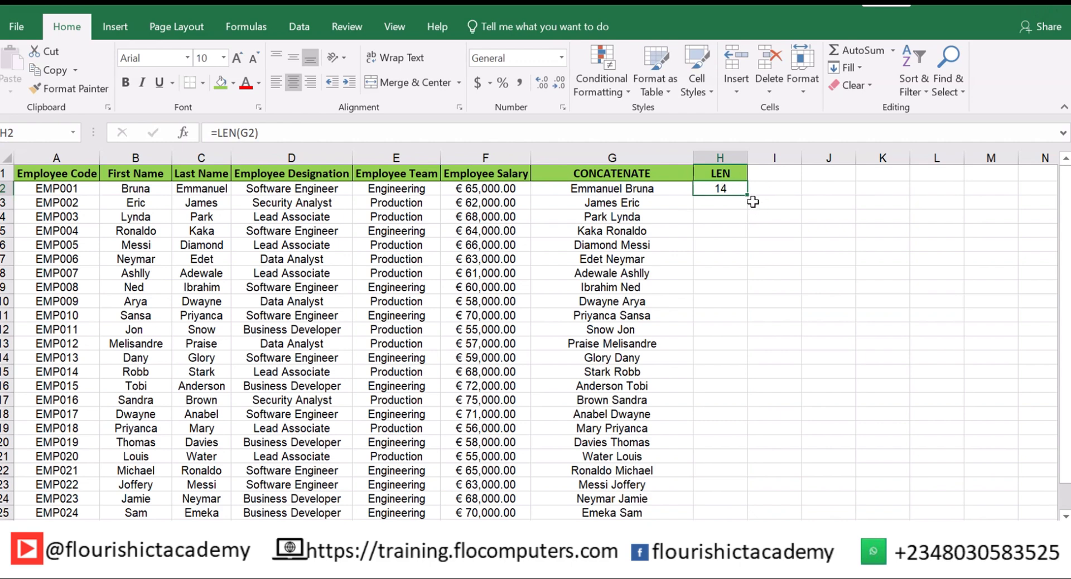
mouse_move(747, 195)
mouse_down()
mouse_move(748, 513)
mouse_move(745, 479)
mouse_up()
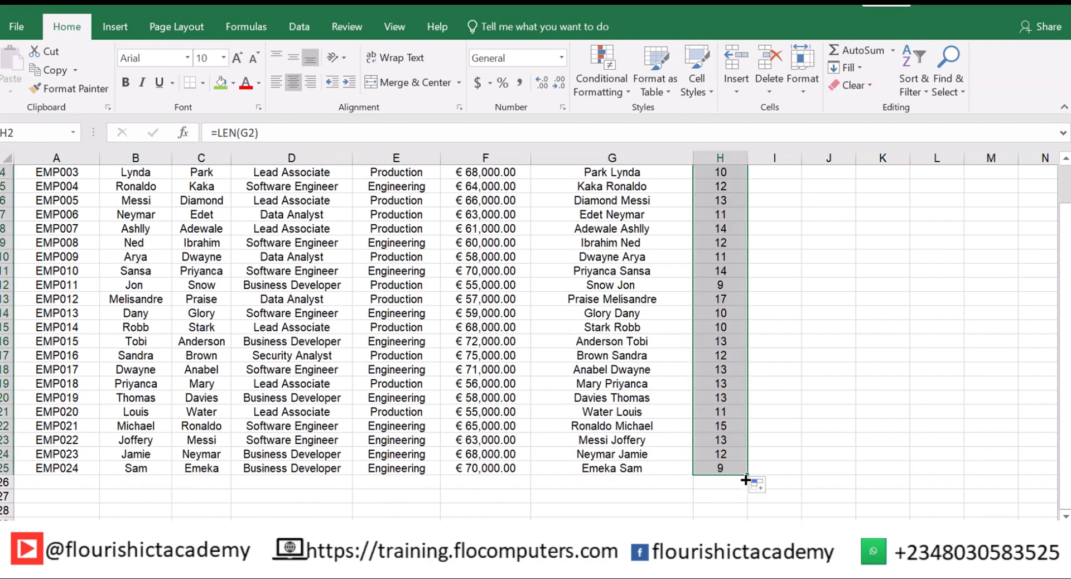
click(708, 464)
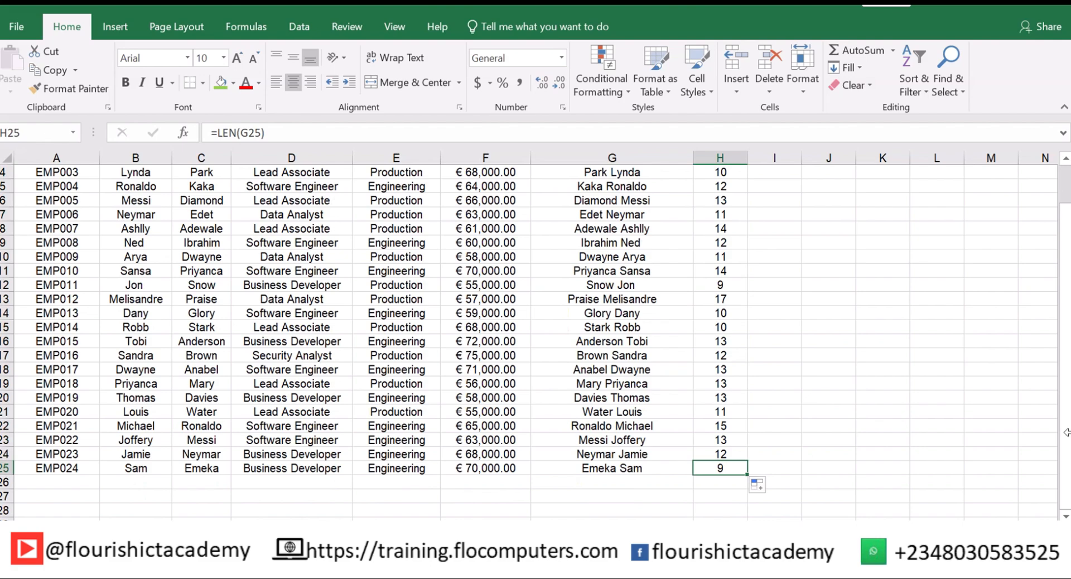
drag(1067, 433, 1063, 388)
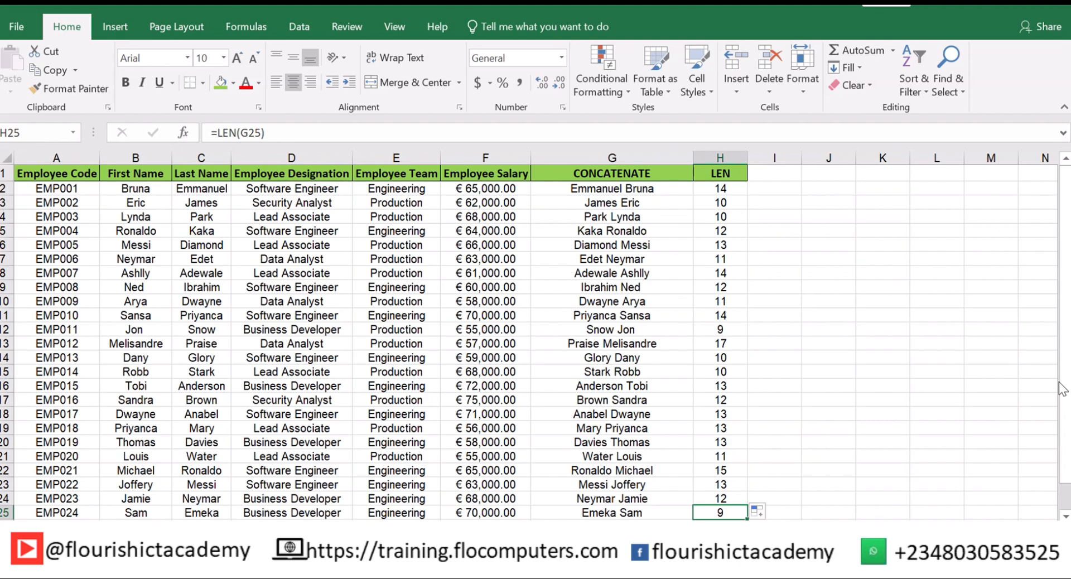
Enter the label MAX in cell G26 below the combined names and select the adjacent cell H26
key(Down)
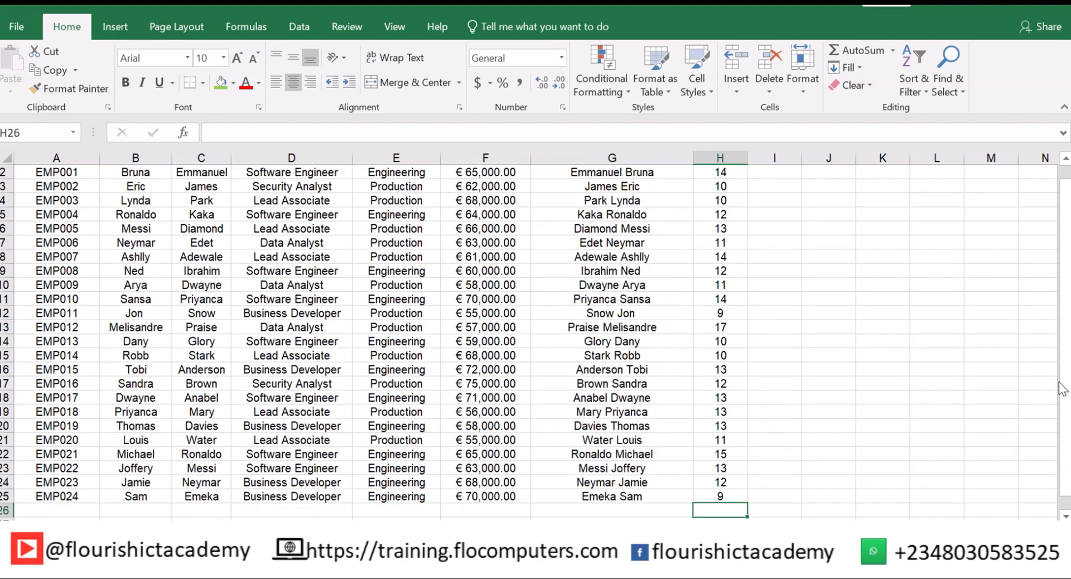
key(Left)
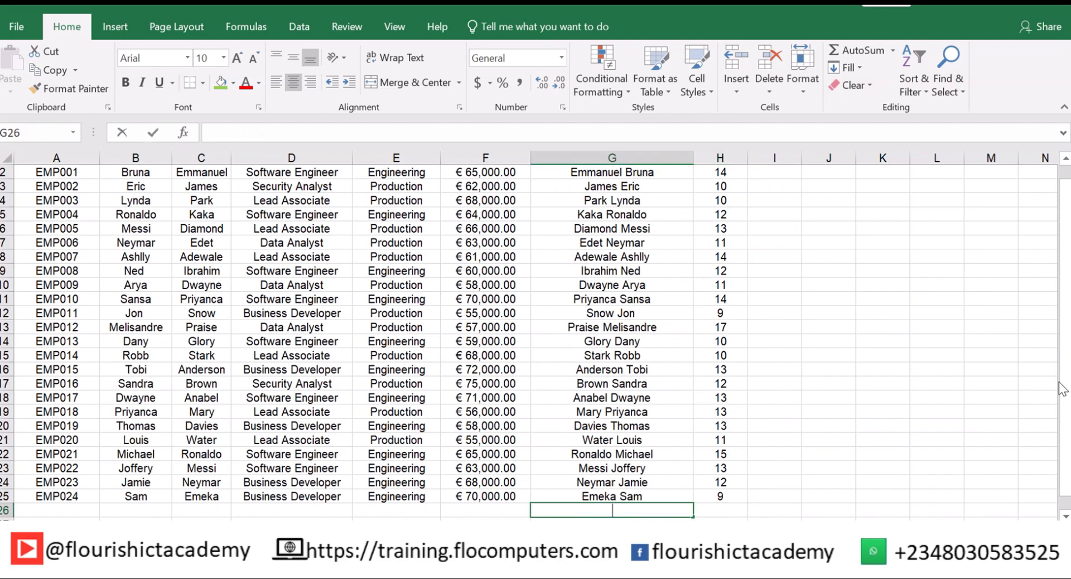
text(MAX)
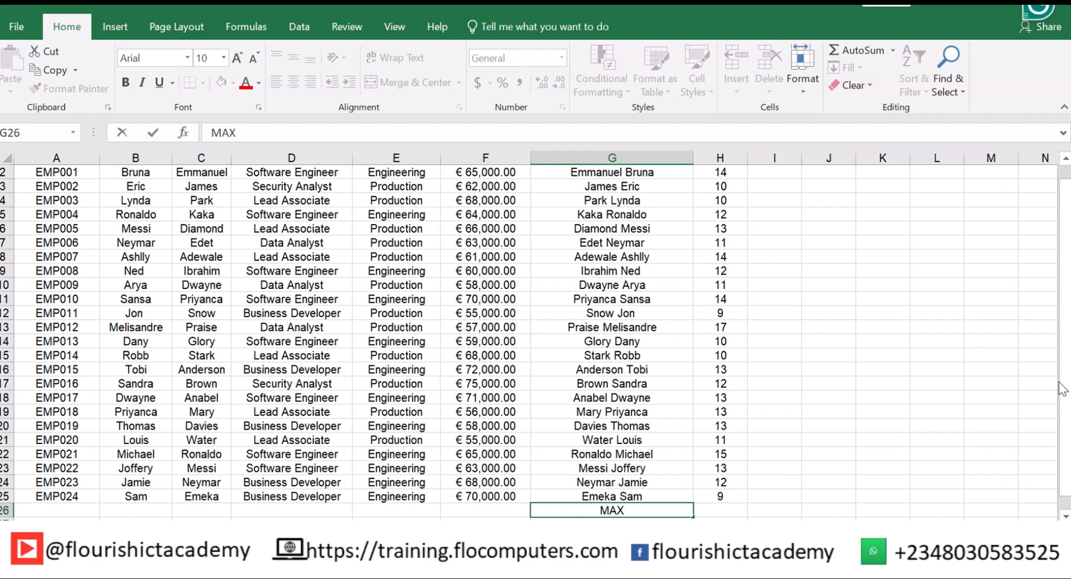
click(728, 508)
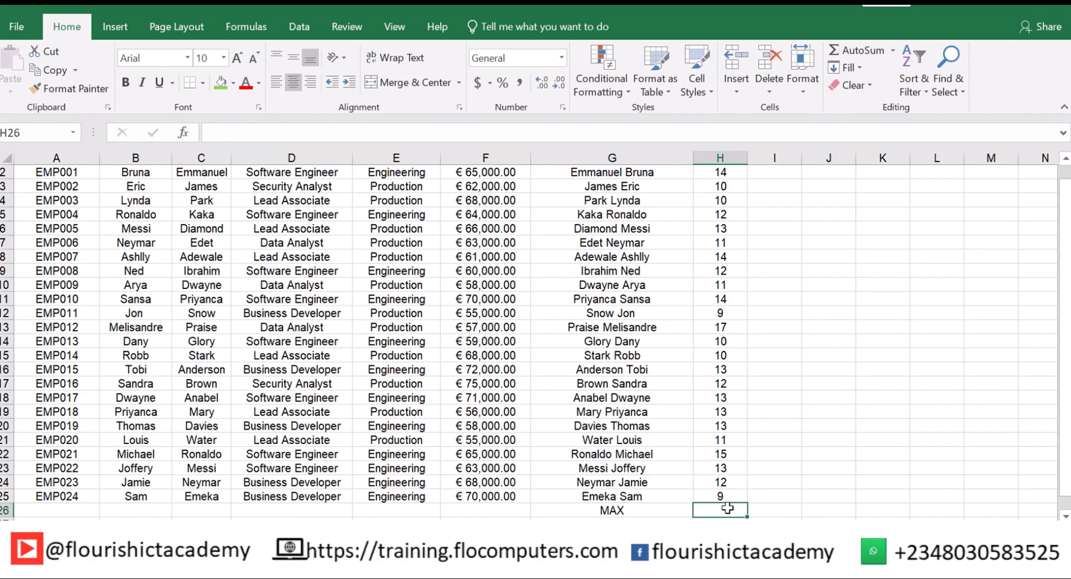
Enter the formula =MAX(H2:H25) in cell H26 to find the longest combined-name length
text(=MA)
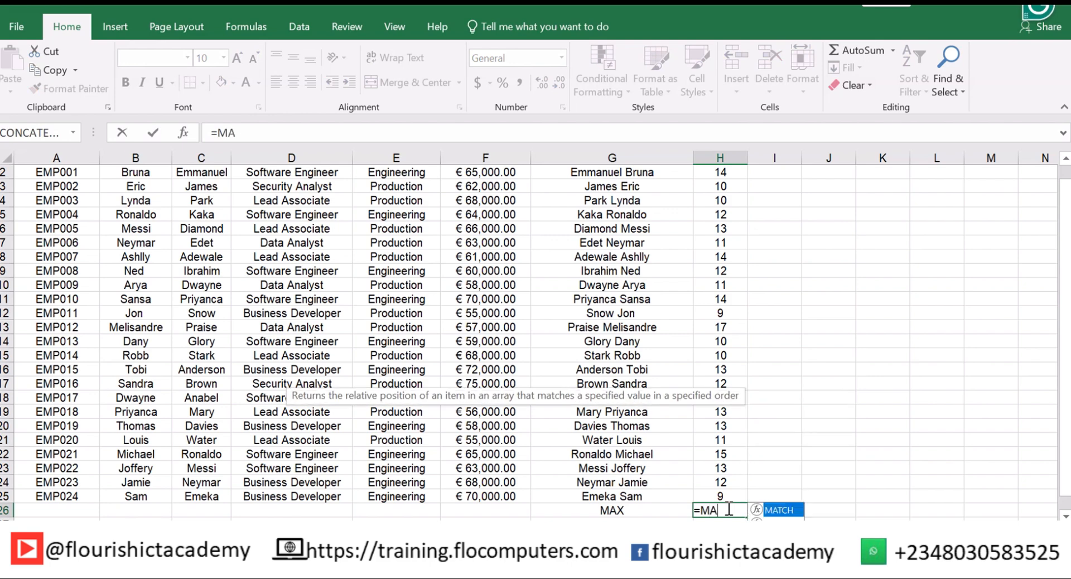
text(X()
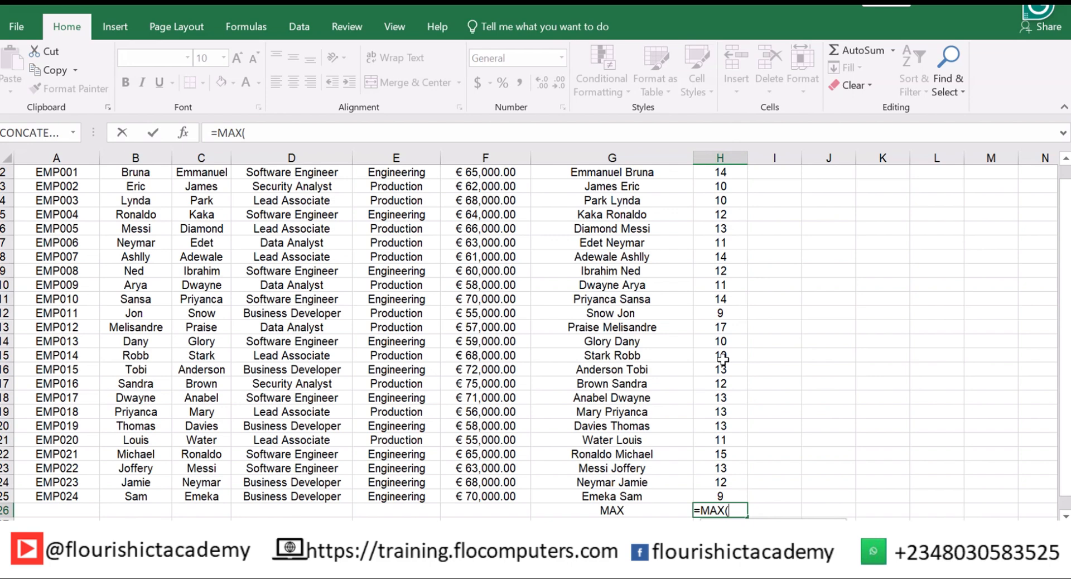
text(H2)
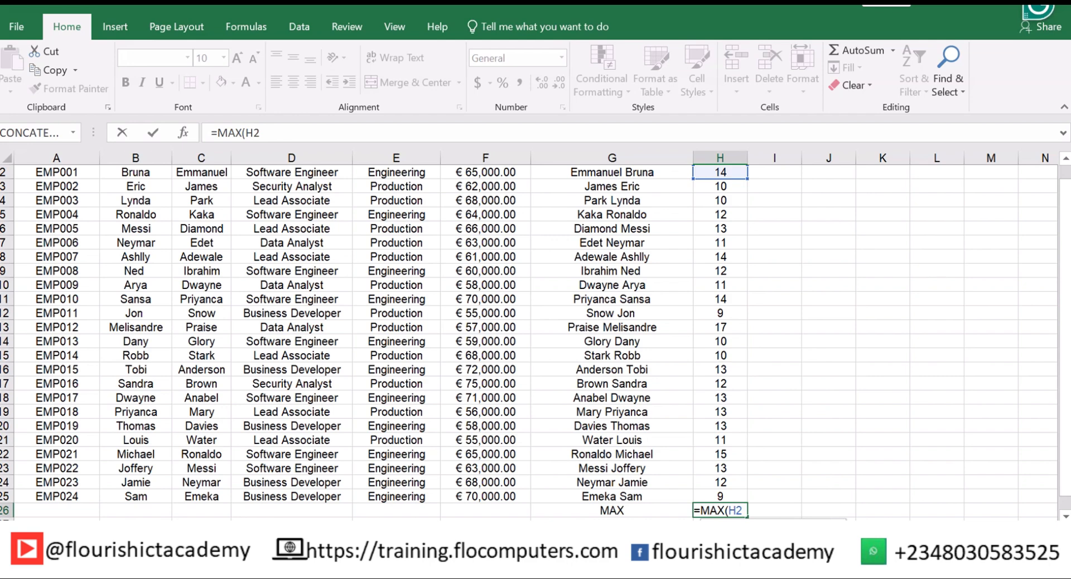
drag(1065, 212, 1065, 217)
text(:)
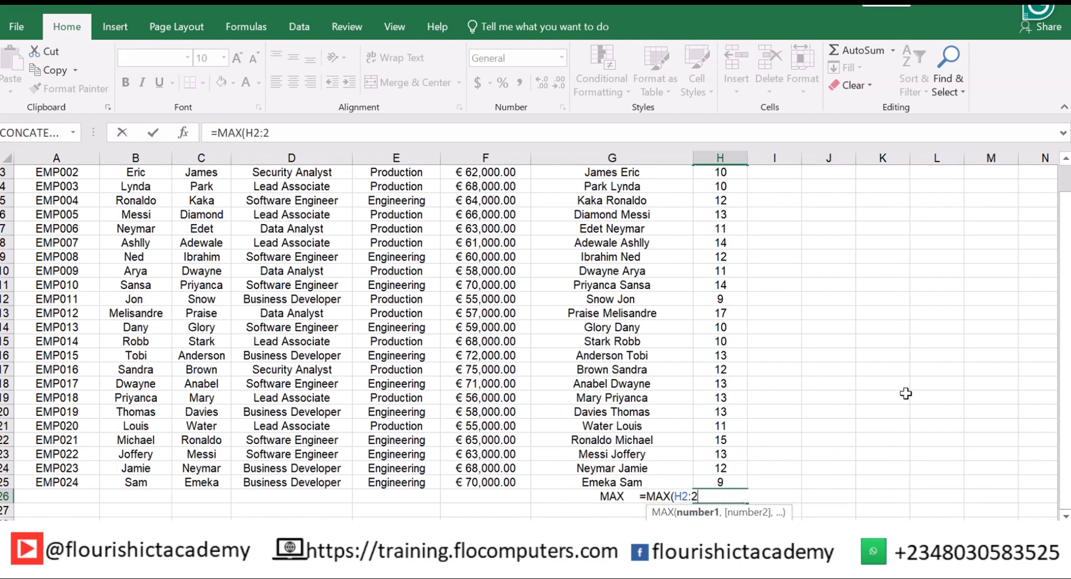
text(H25)
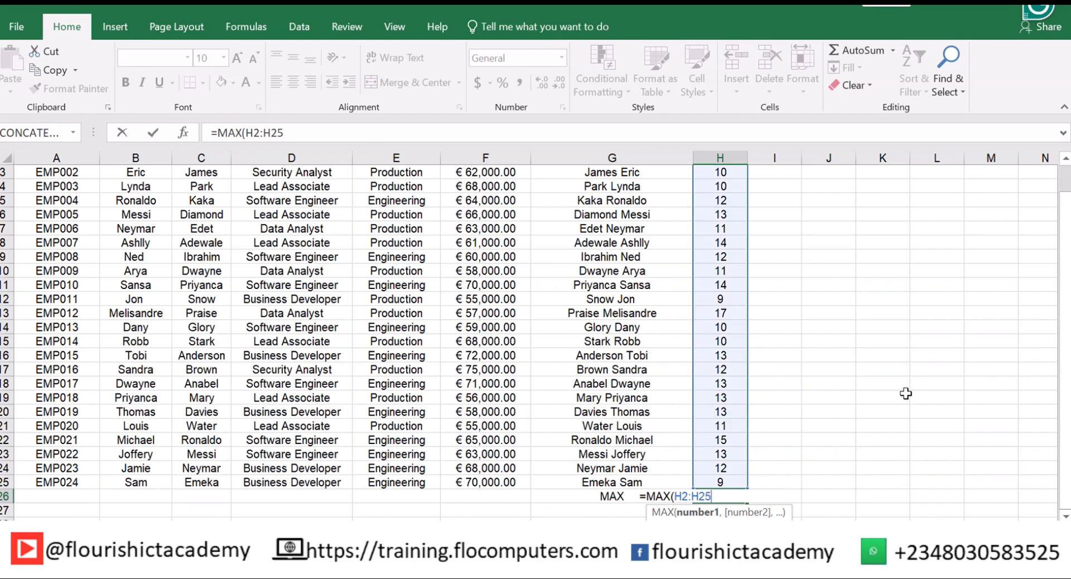
text())
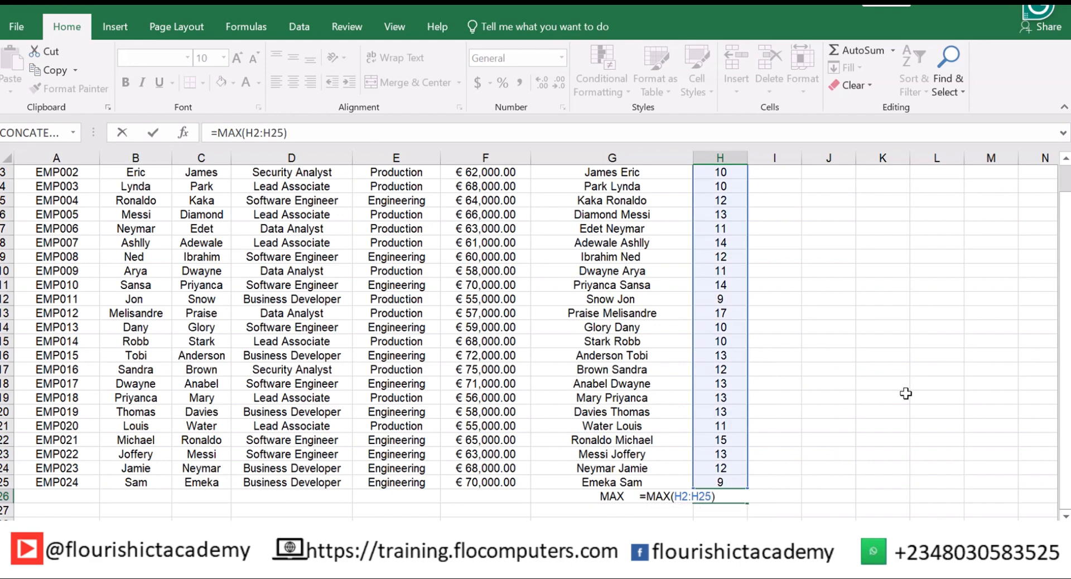
key(Return)
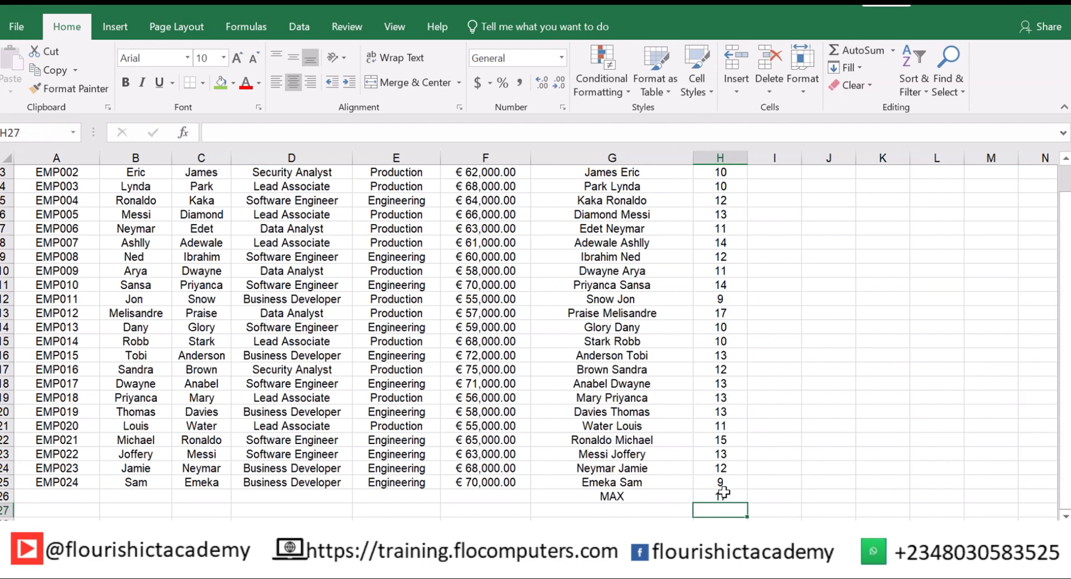
Enter the label MIN in cell G27 below the MAX label and select the adjacent cell H27
click(600, 512)
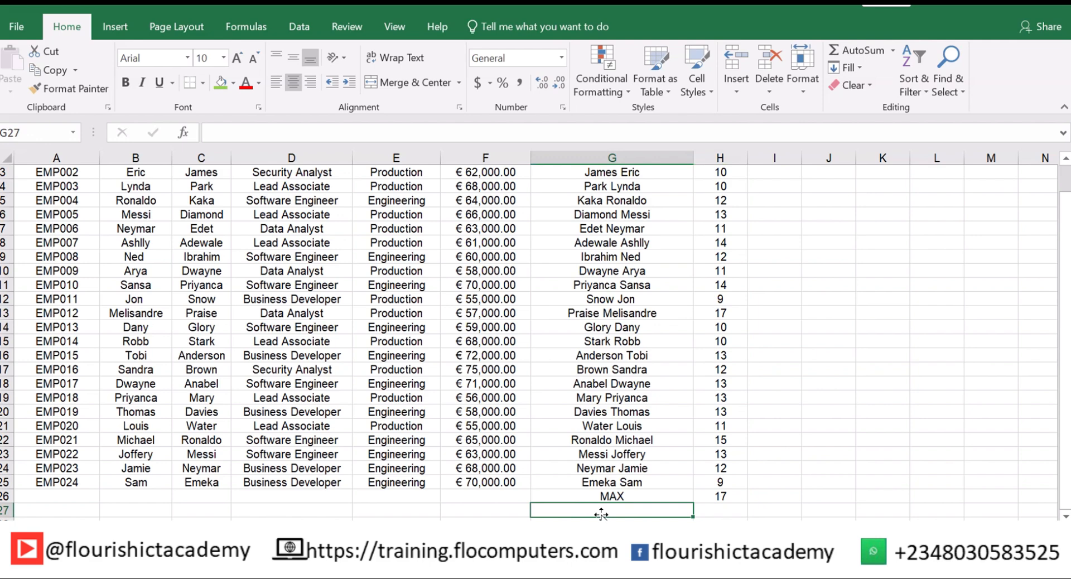
text(MIN)
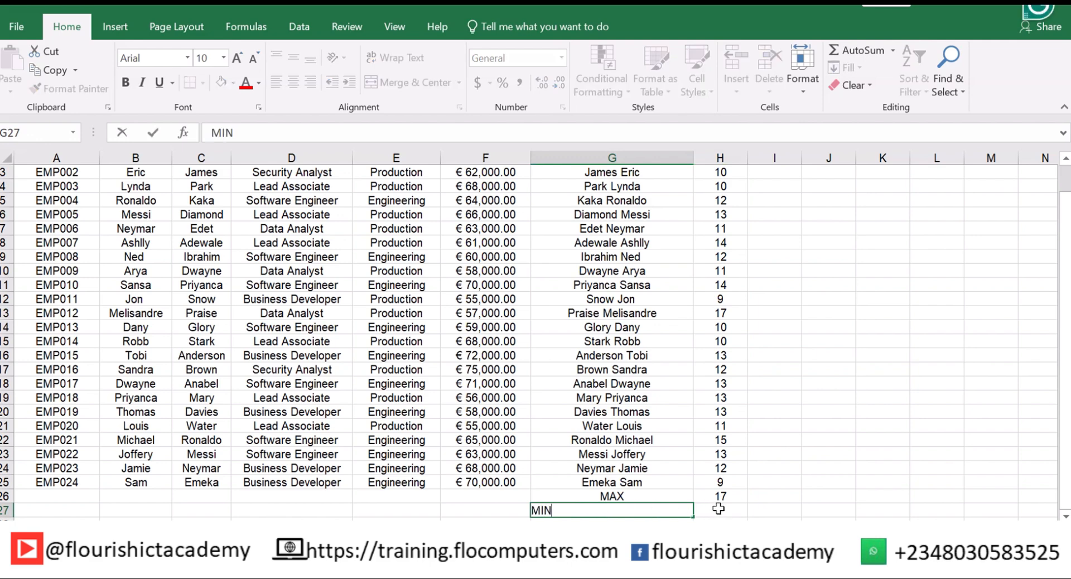
click(718, 508)
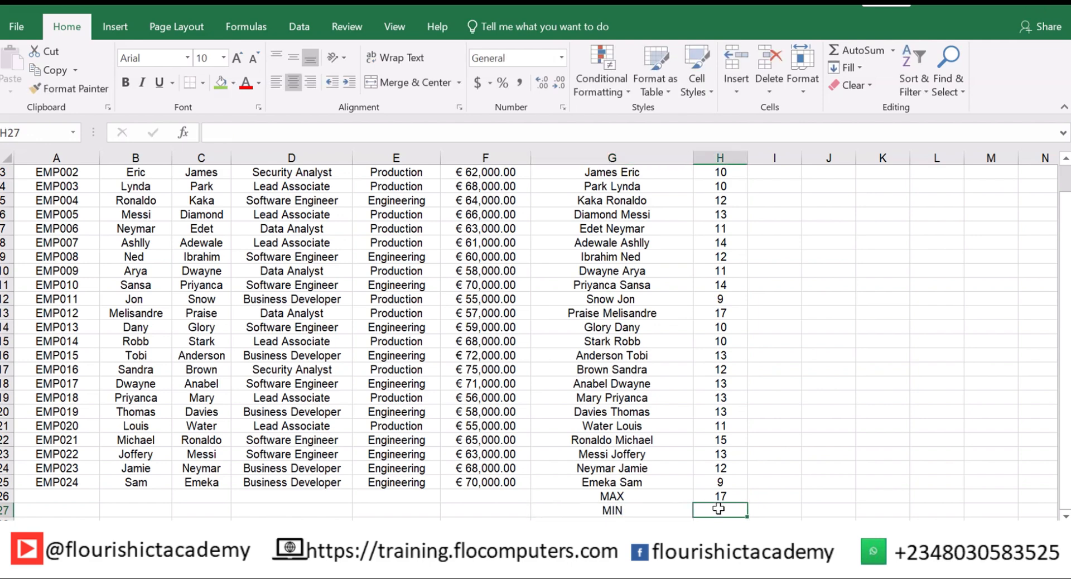
Enter the formula =MIN(H2:H25) in cell H27 to find the shortest combined-name length
text(=)
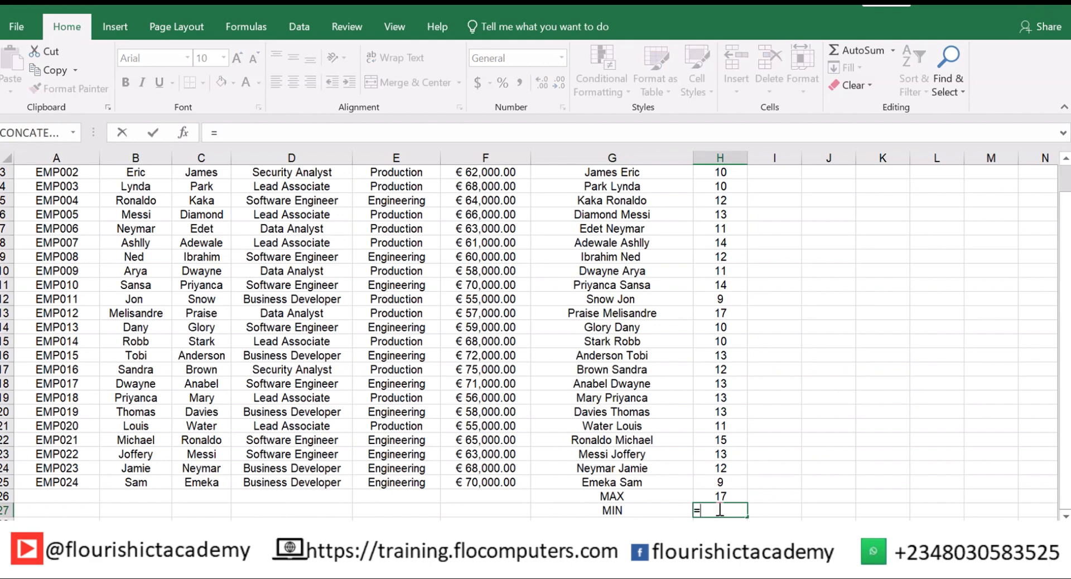
text(MIN)
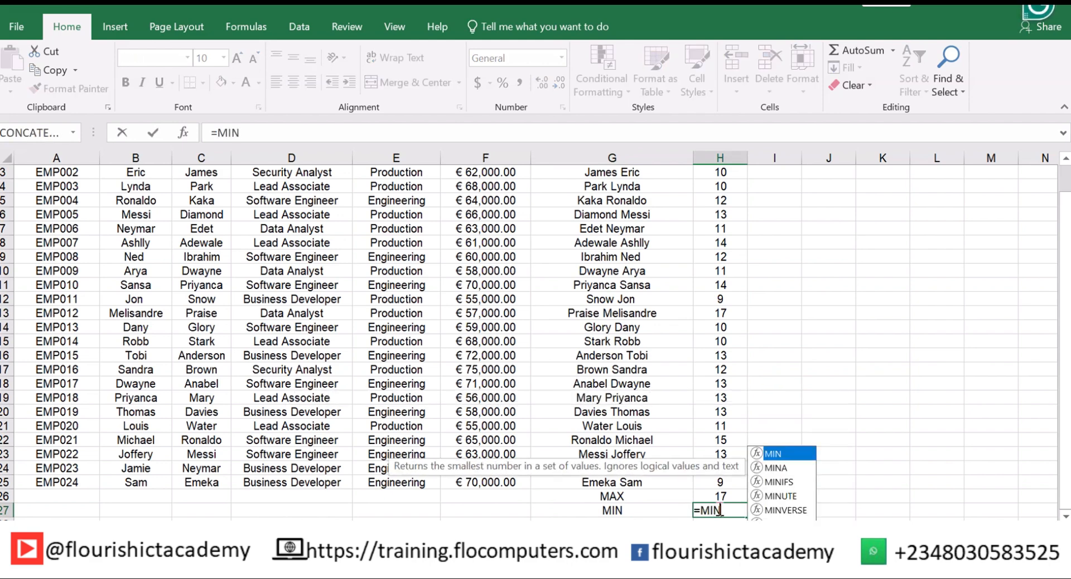
text(()
drag(1065, 331, 1065, 304)
drag(727, 189, 724, 468)
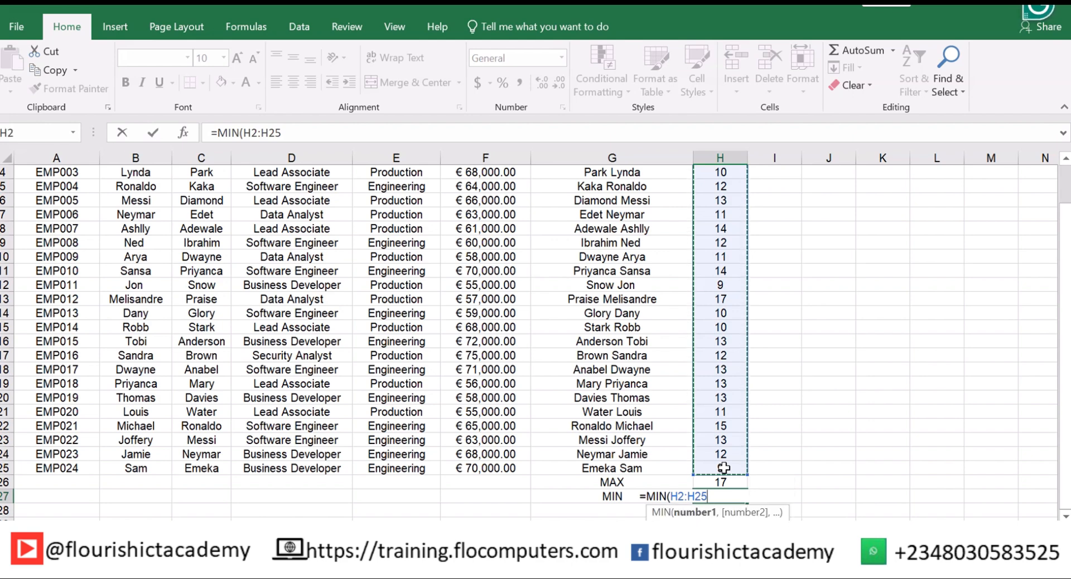
text())
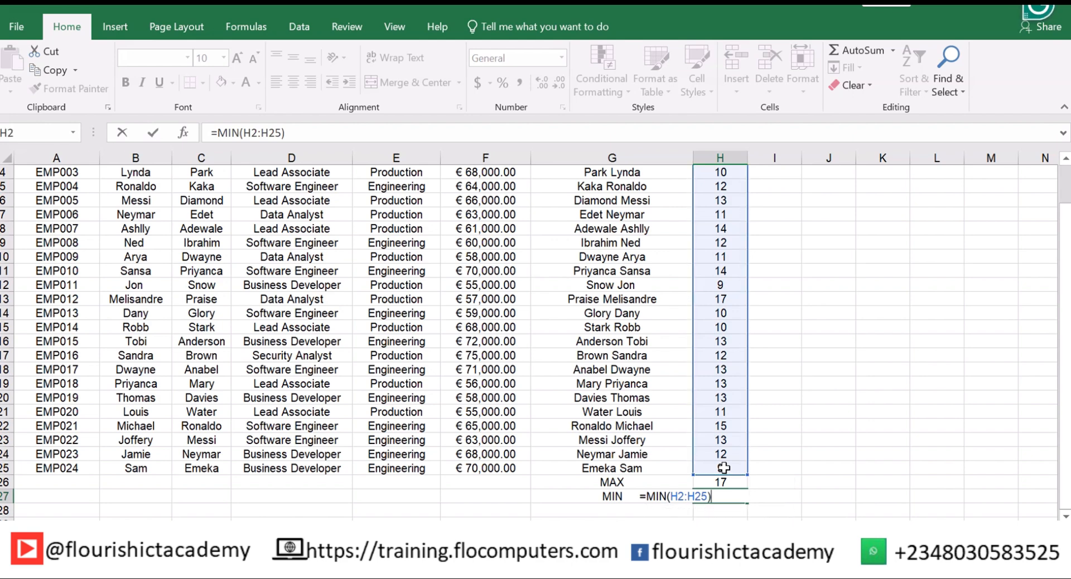
key(Return)
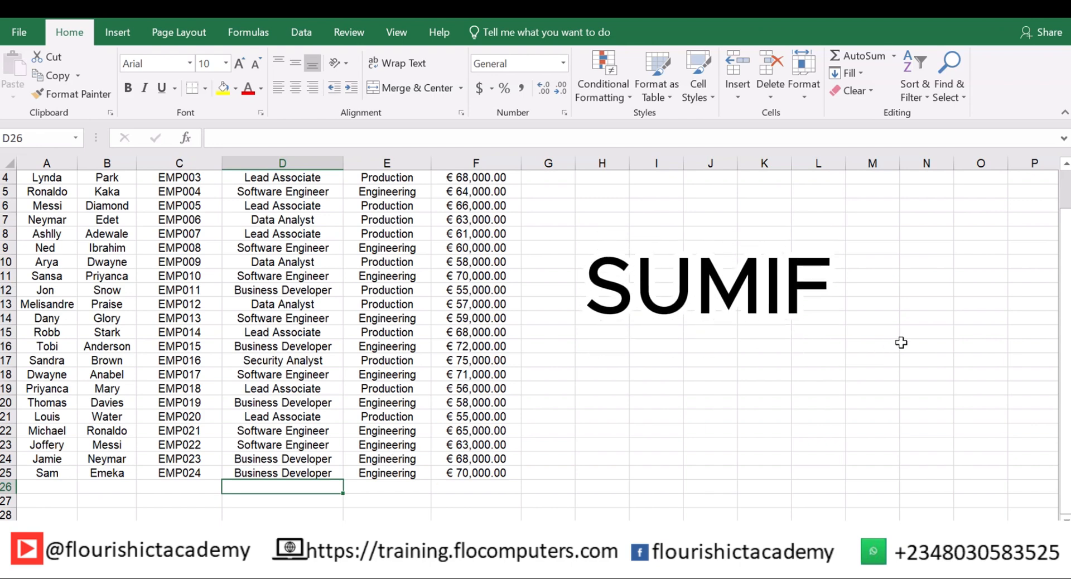
Clear the SUMIF text from cells H7 and H8 beside the employee table
drag(1064, 305, 1065, 259)
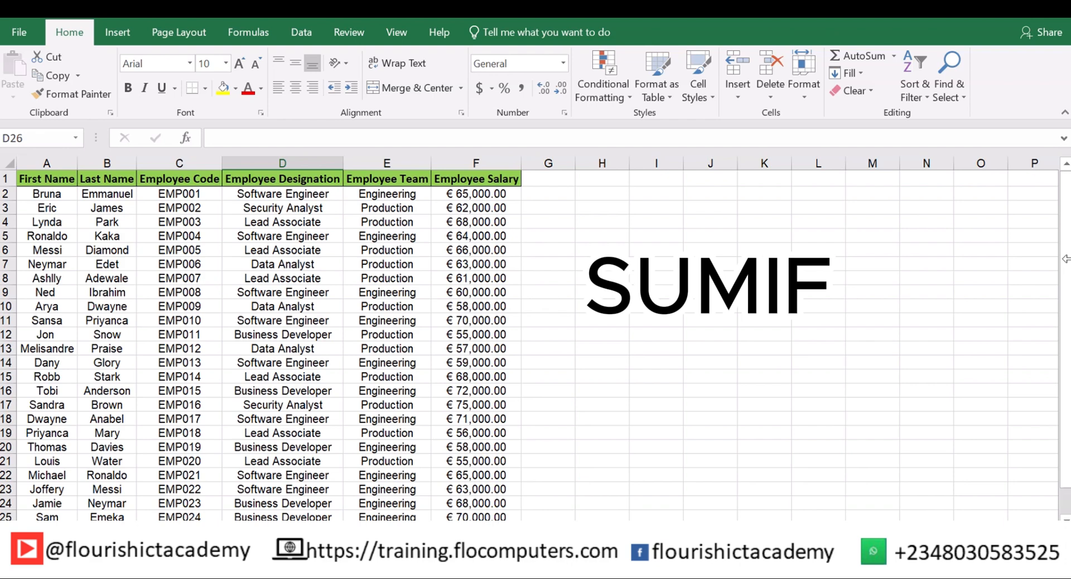
click(605, 265)
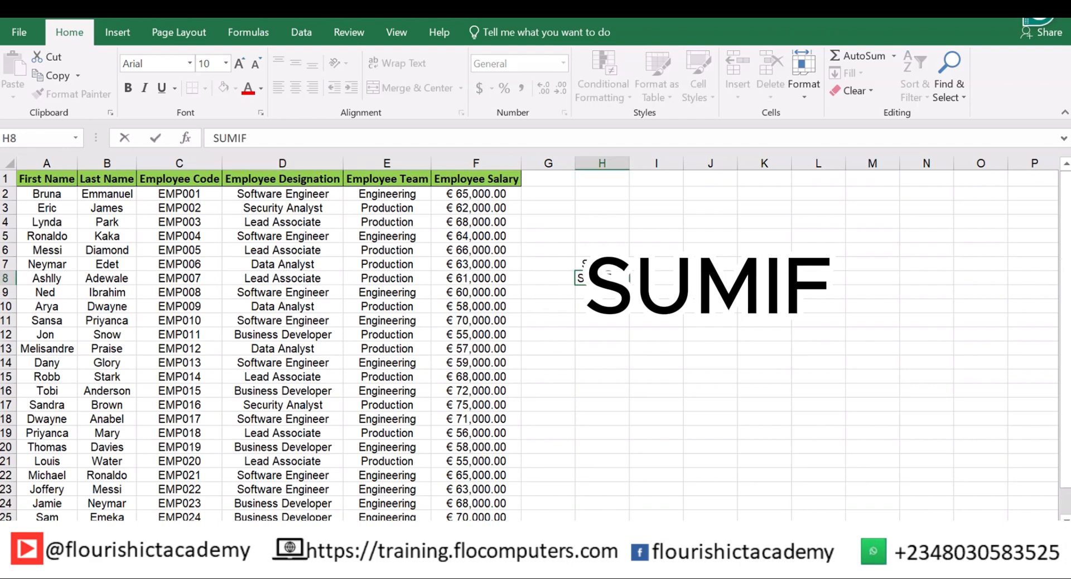
key(Delete)
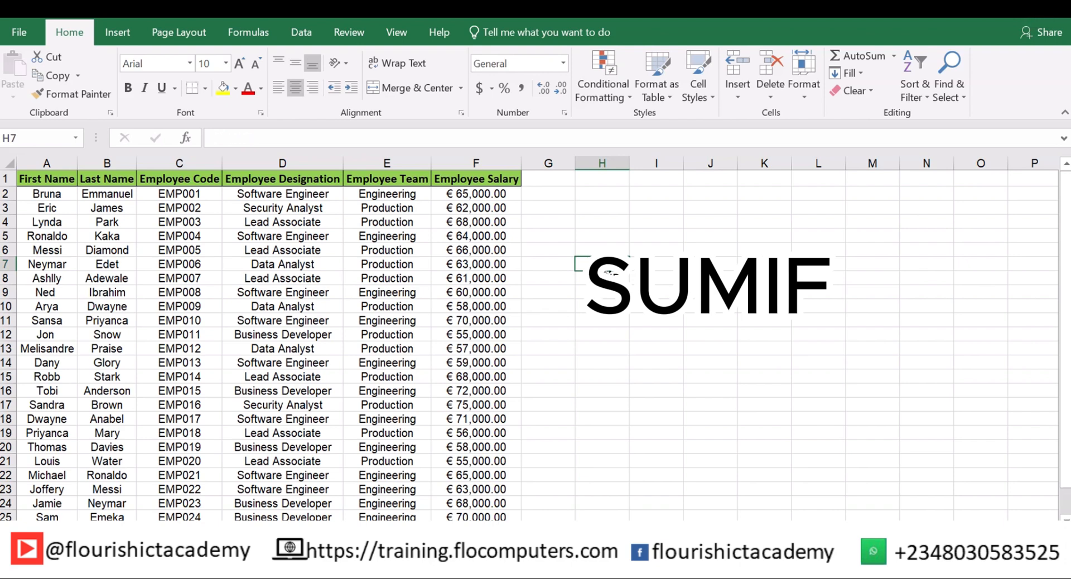
click(610, 274)
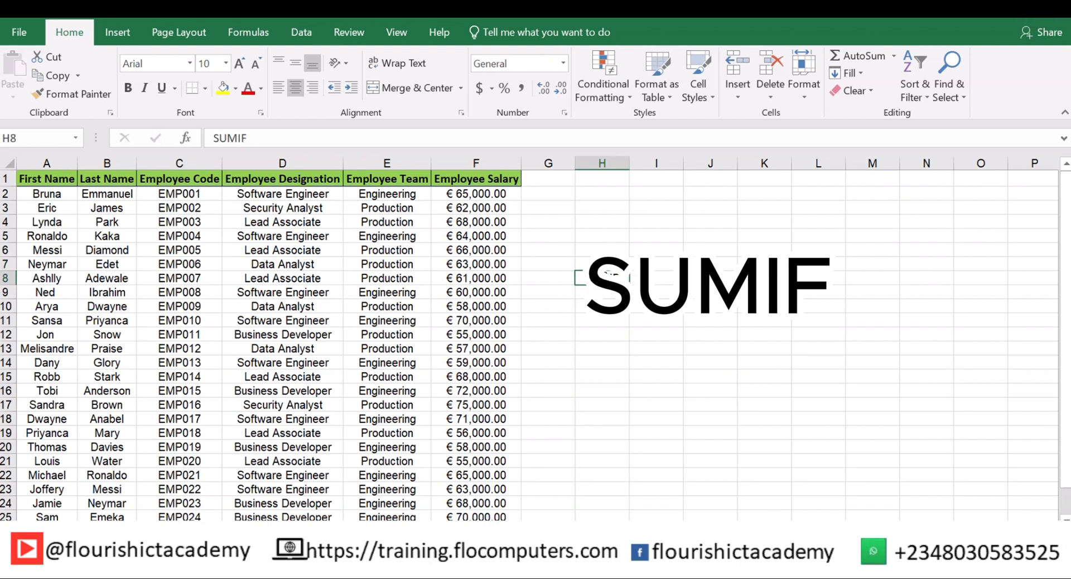
key(Delete)
Enter the label SUM in cell E26 below the Employee Team column and select the adjacent cell F26
key(Left)
key(Left)
key(Left)
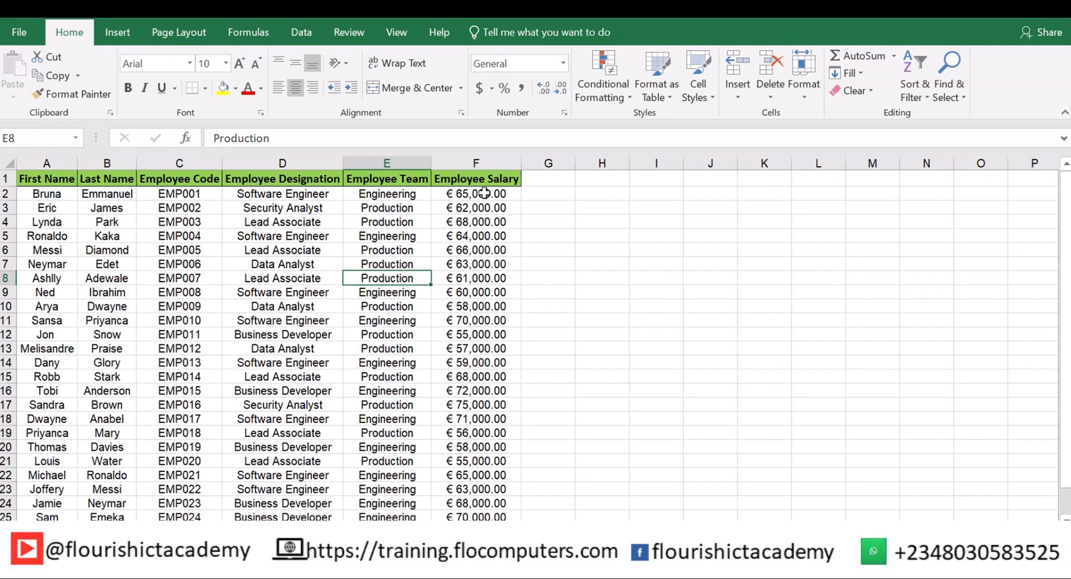
key(Down)
key(Down)
key(Down)
key(Down)
key(Down)
key(Down)
key(Down)
key(Down)
key(Down)
key(Down)
key(Down)
key(Down)
key(Down)
key(Down)
key(Down)
key(Down)
key(Down)
key(Down)
key(Down)
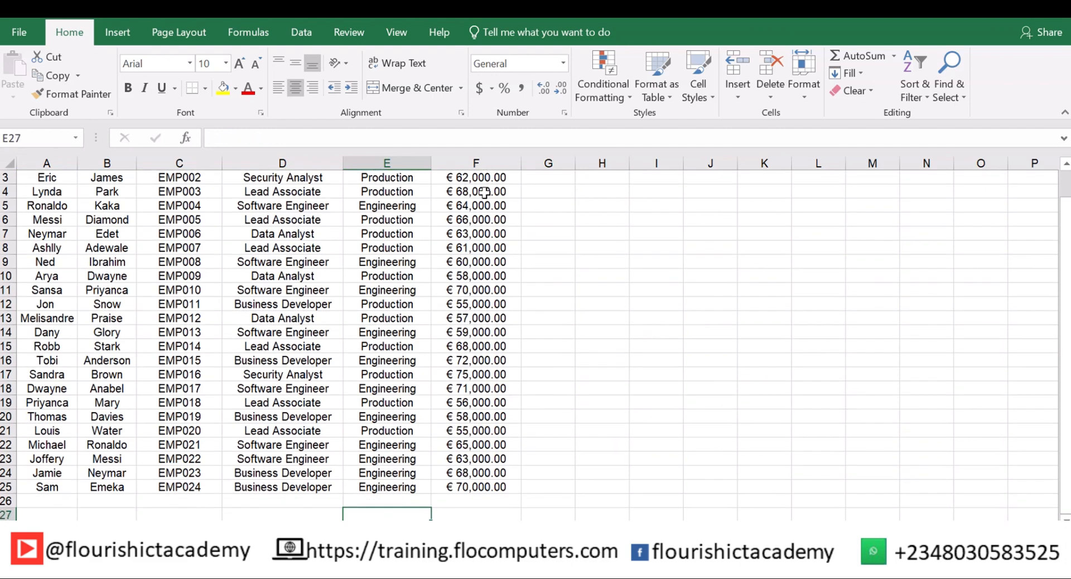
key(Up)
key(Up)
key(Up)
key(Up)
key(Up)
key(Up)
key(Up)
key(Up)
key(Up)
key(Up)
key(Up)
key(Up)
key(Up)
key(Down)
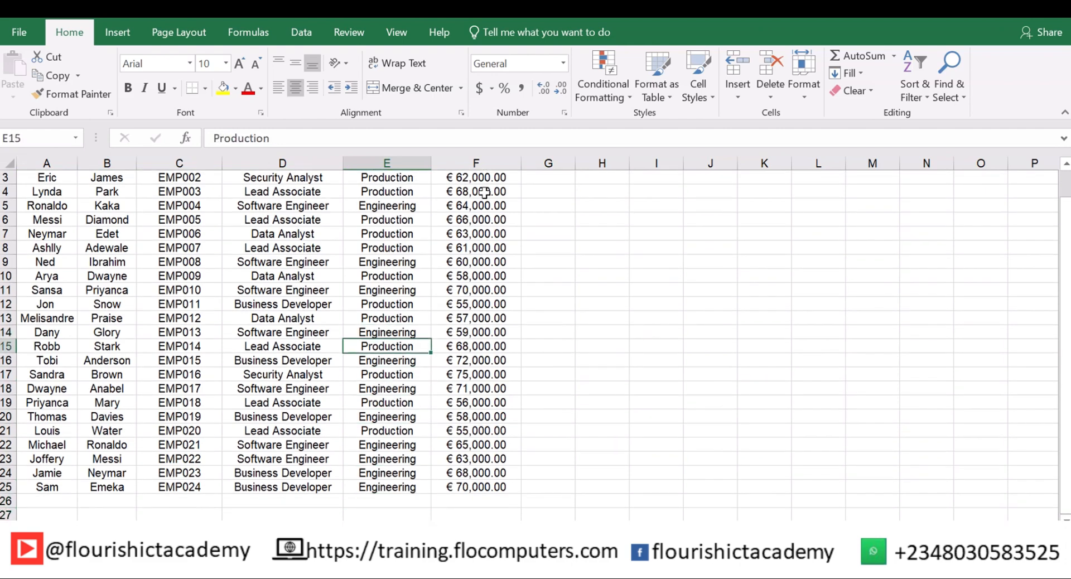
key(Down)
key(Down)
key(Down)
key(Down)
key(Down)
key(Down)
key(Down)
key(Down)
key(Down)
key(Down)
key(Down)
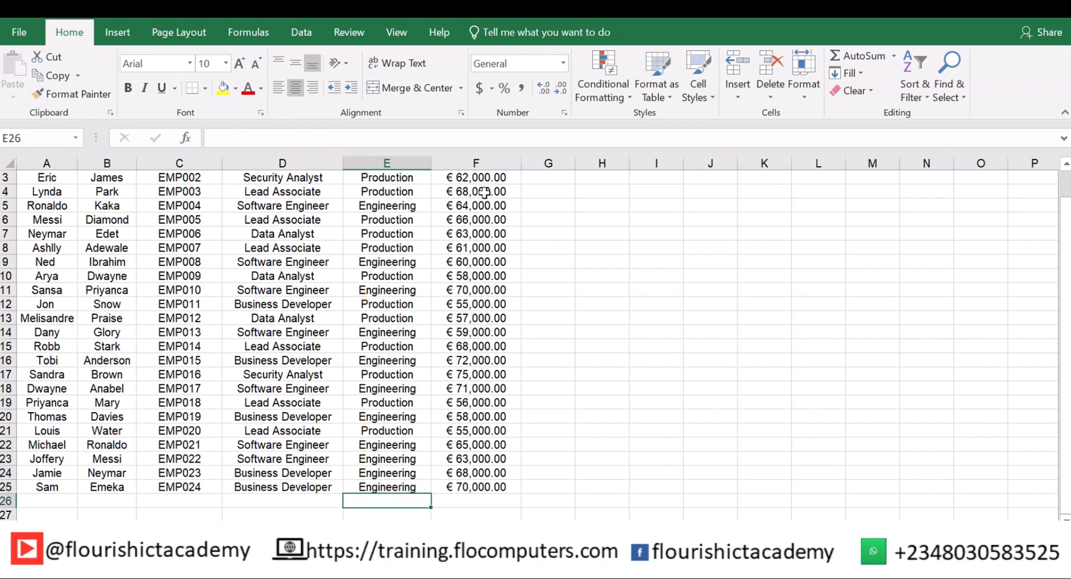
text(=)
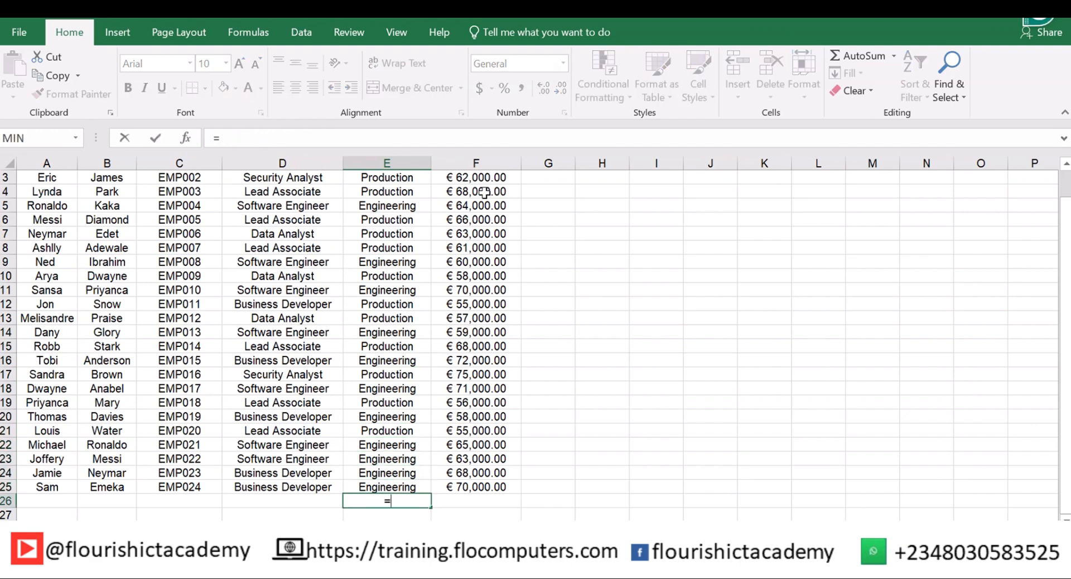
key(BackSpace)
text(SU)
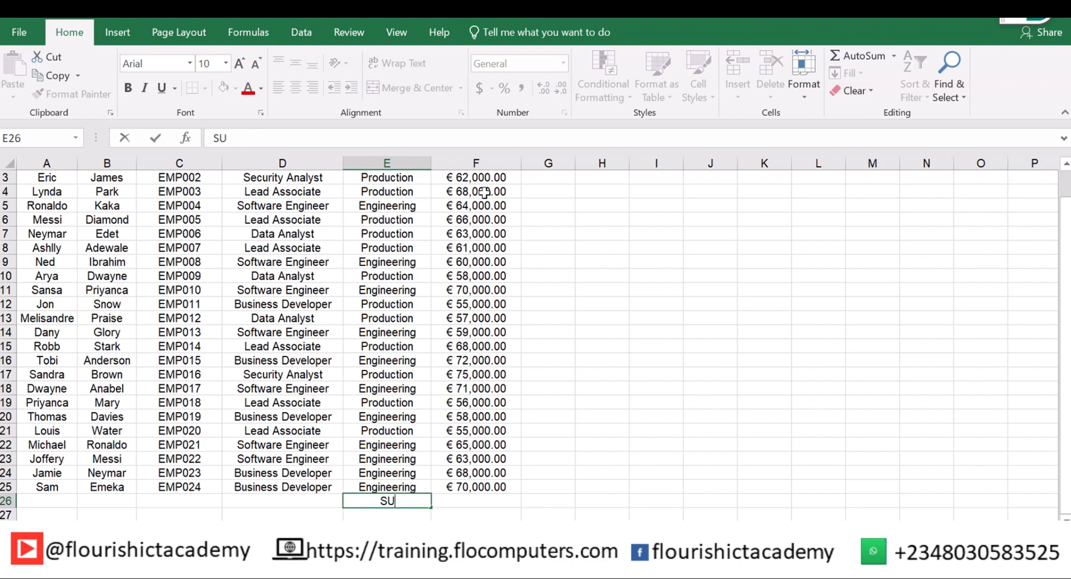
text(M)
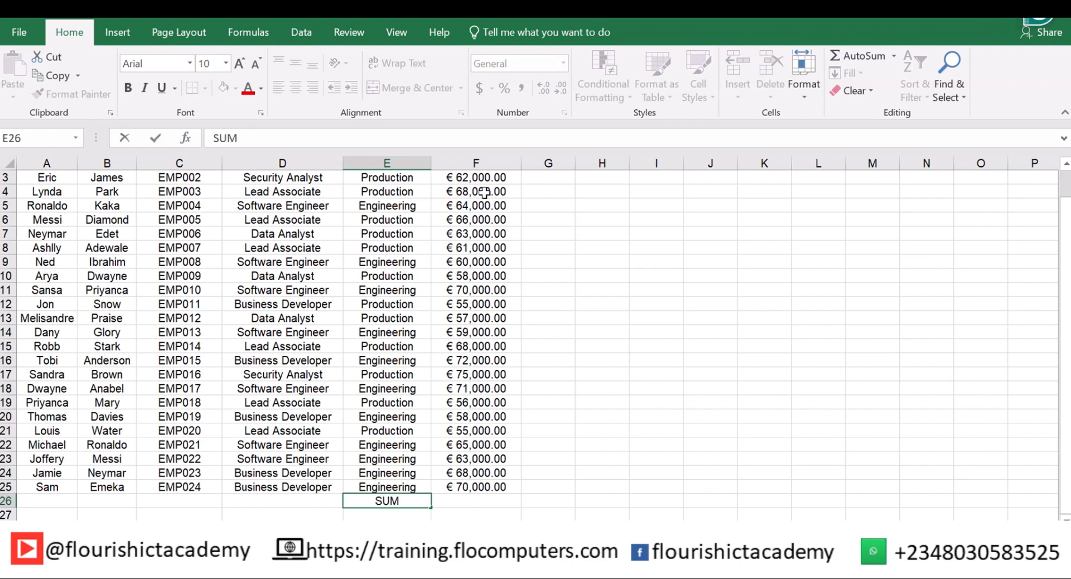
click(465, 502)
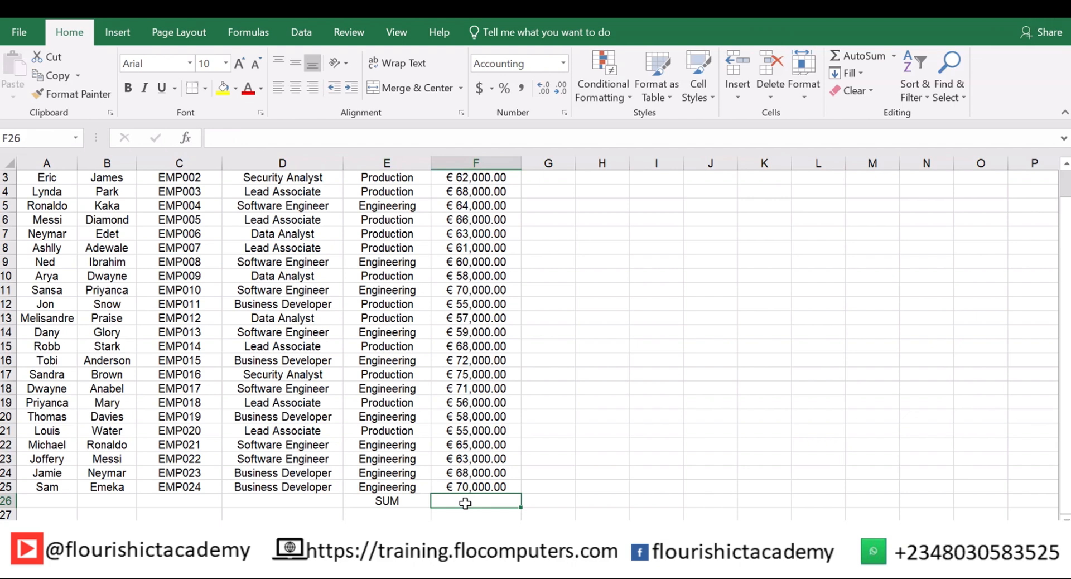
Enter the formula =SUM(F2:F25) in cell F26 to total the employee salaries
text(=SU)
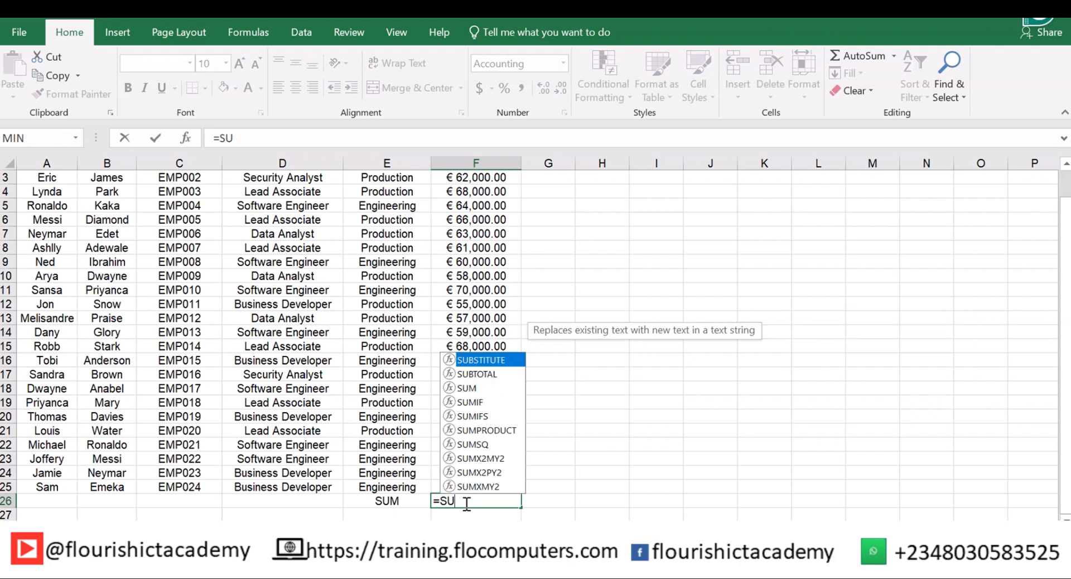
text(M)
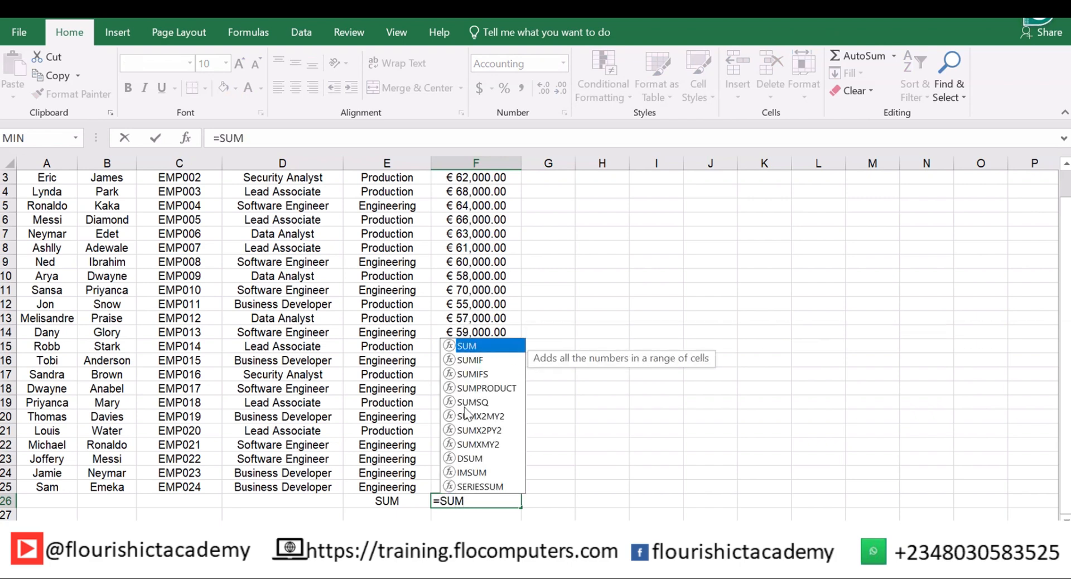
double_click(480, 346)
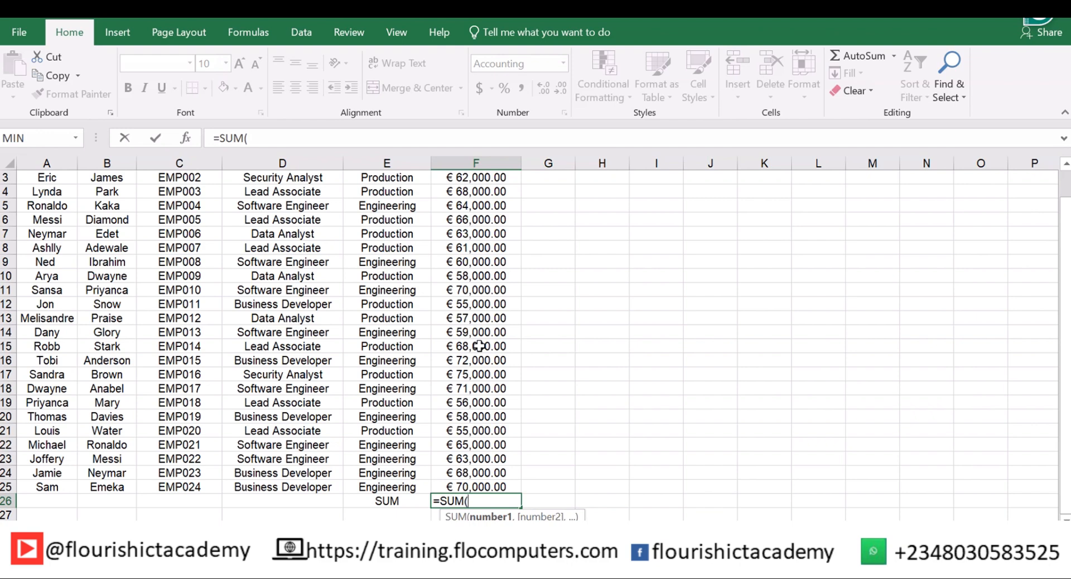
drag(1065, 290, 1066, 229)
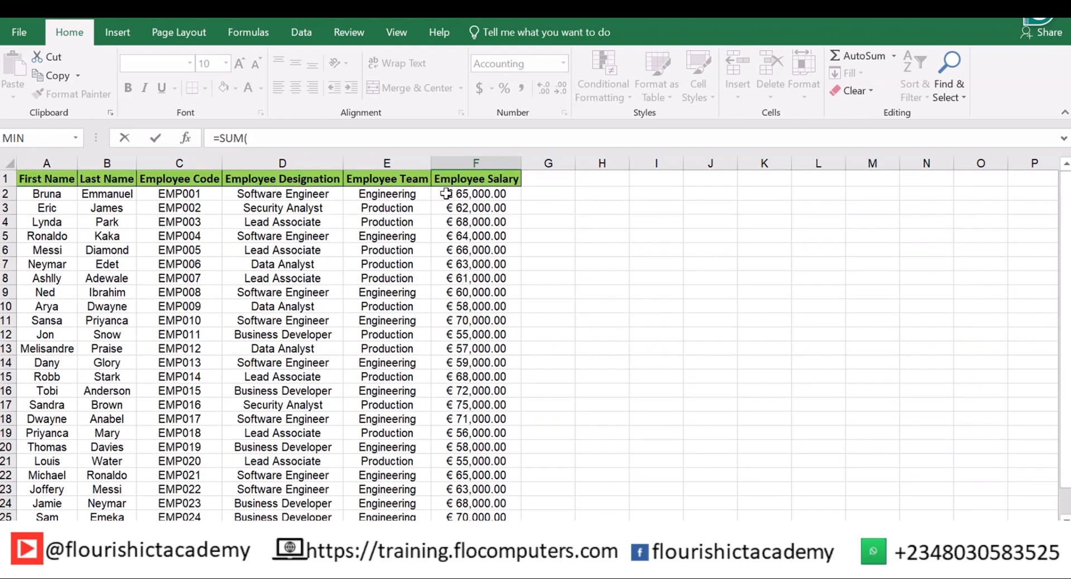
drag(445, 193, 466, 489)
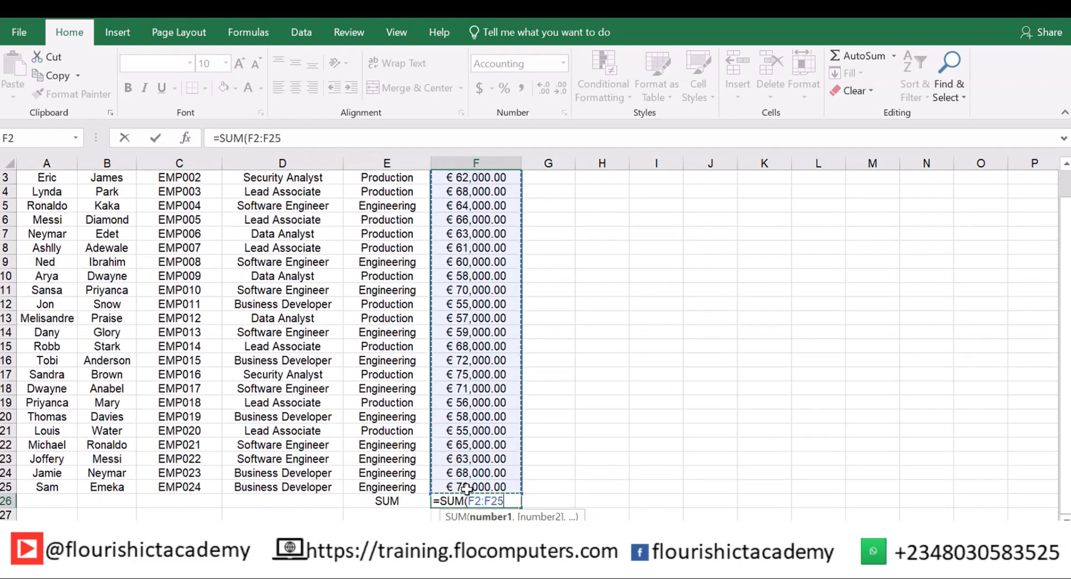
text())
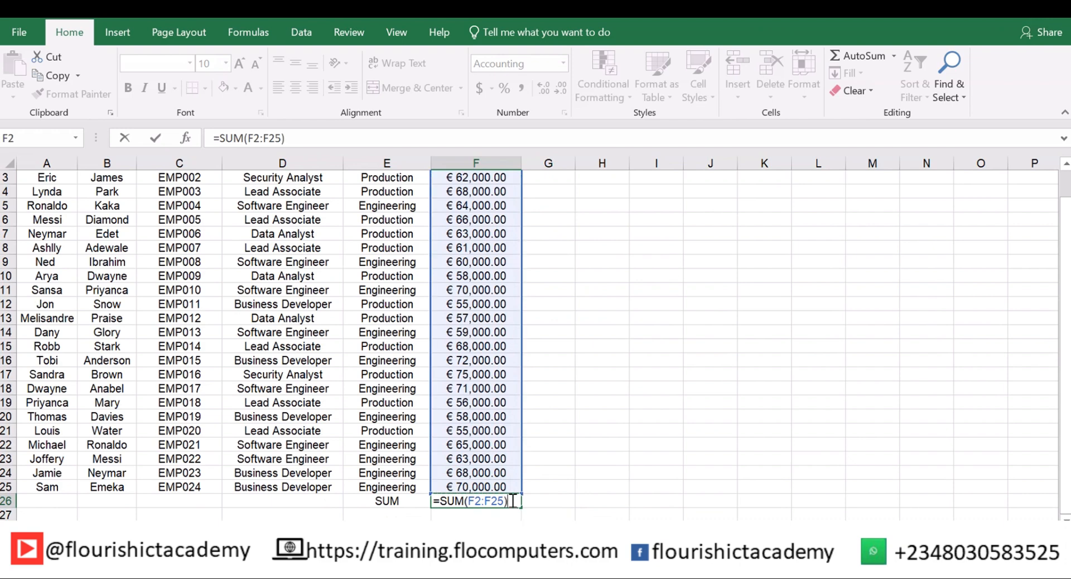
key(Return)
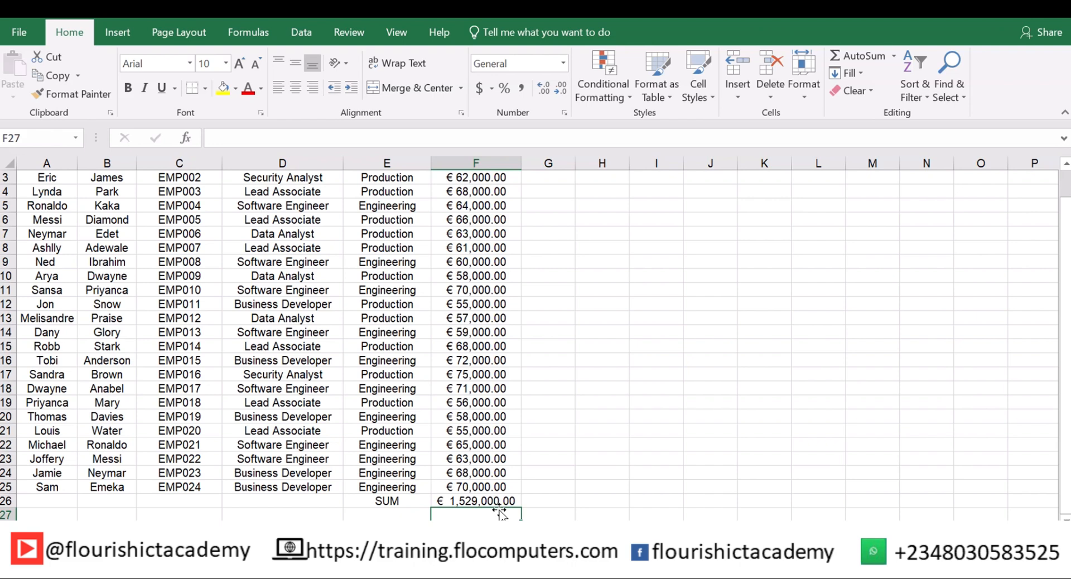
scroll(500, 512, down, 1)
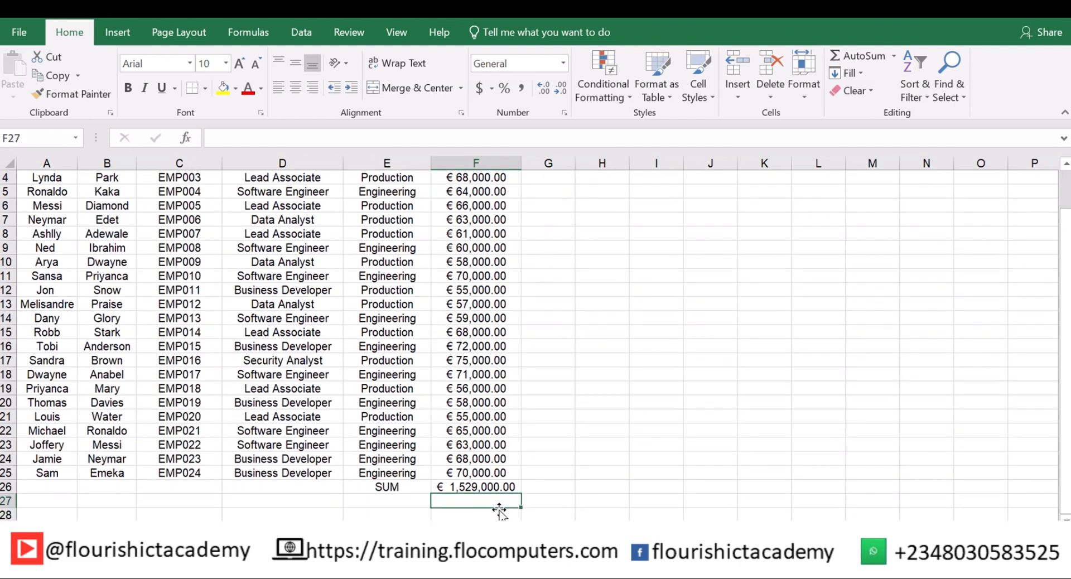
key(Left)
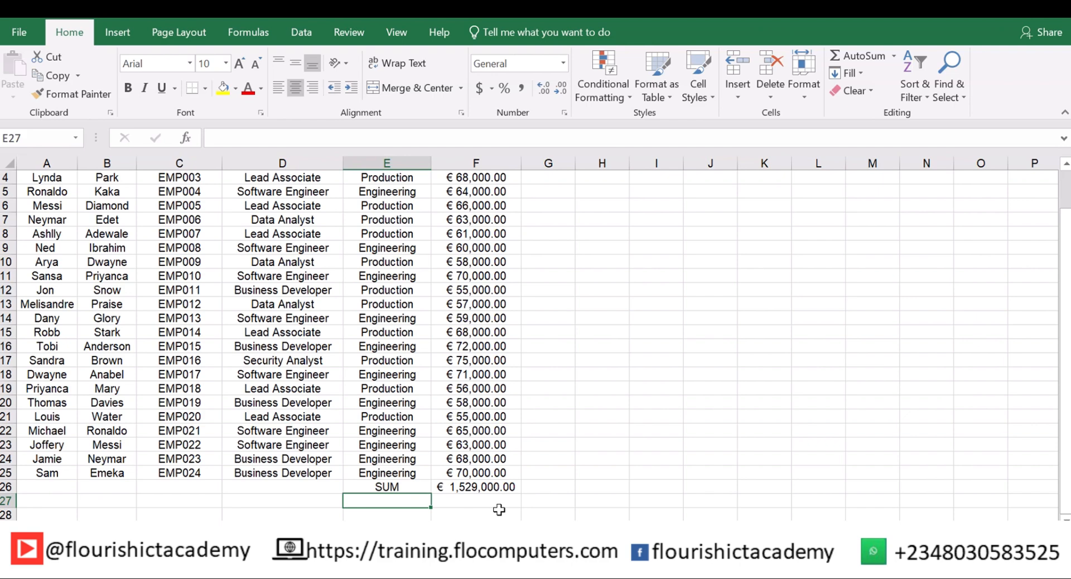
text(SUM)
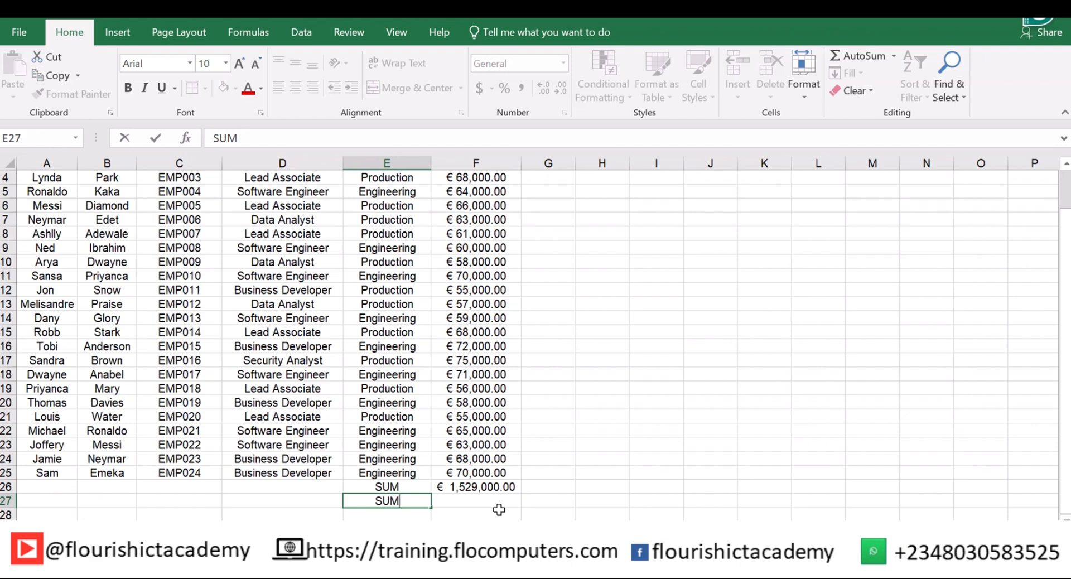
text(IF)
key(BackSpace)
key(BackSpace)
key(BackSpace)
key(BackSpace)
key(BackSpace)
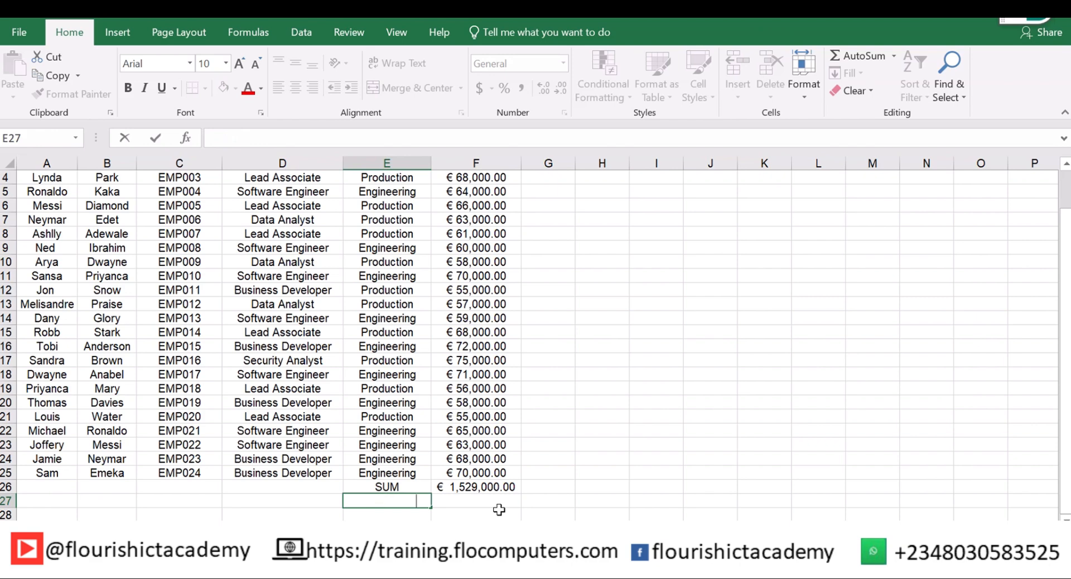
Enter the label Engineering Team in cell E27 below the SUM label
text(Eng)
key(BackSpace)
text(in)
key(BackSpace)
key(BackSpace)
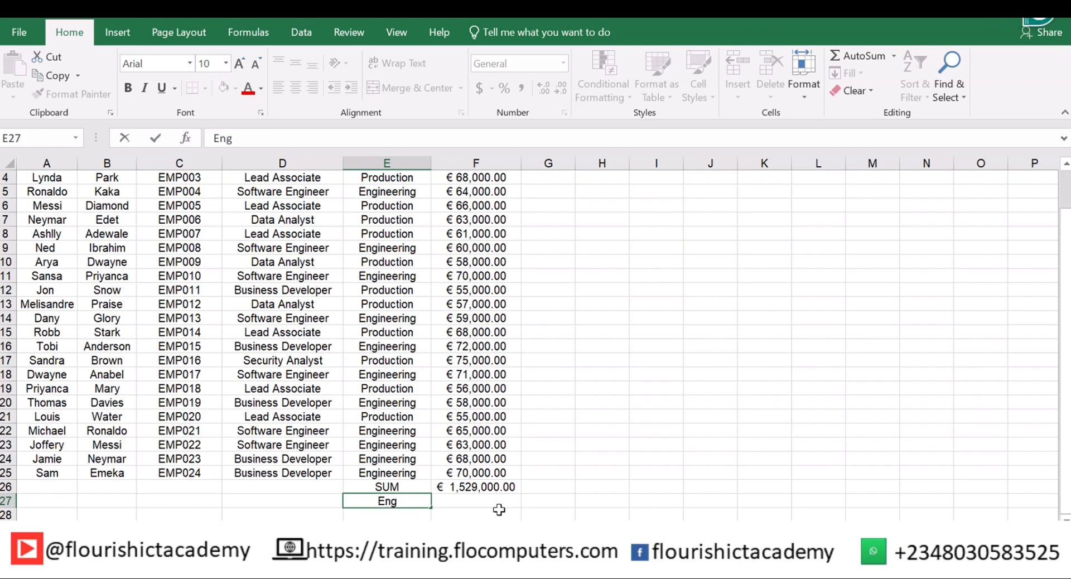
text(ineering T)
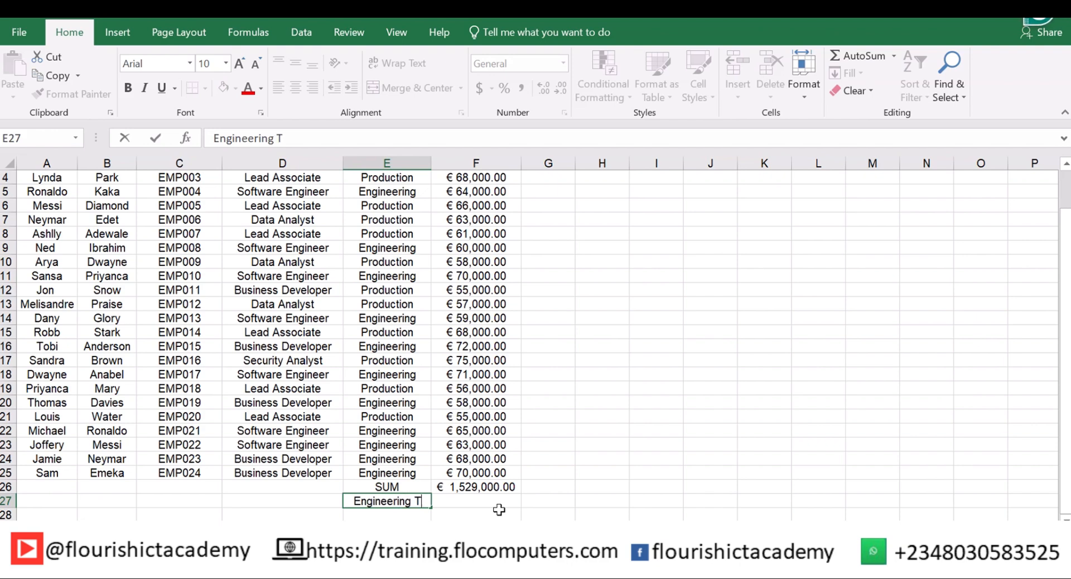
text(eam)
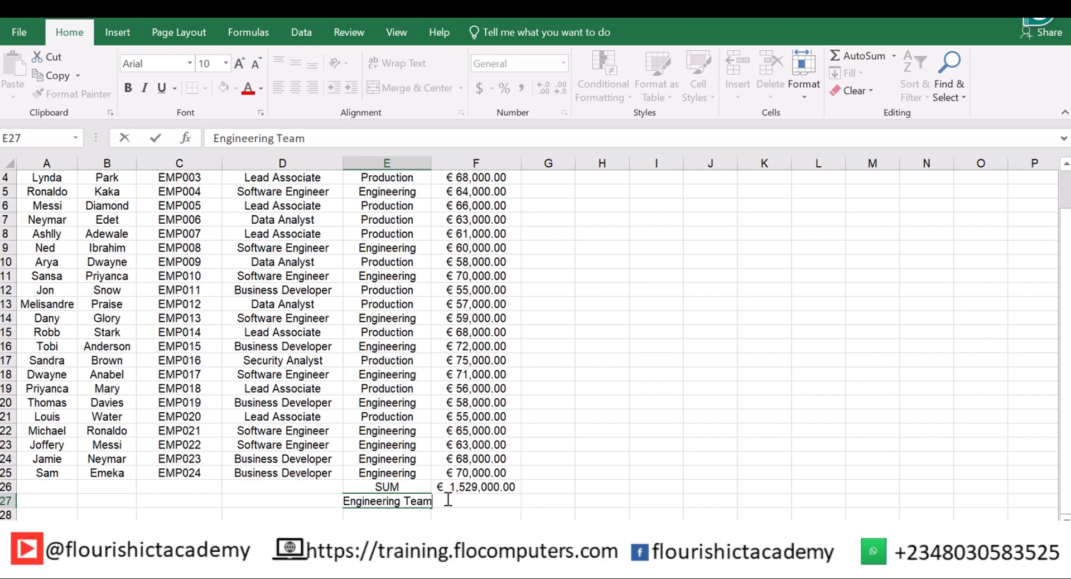
Start a SUMIF formula in cell F27 with the Employee Team cells E2:E25 as its range
click(487, 498)
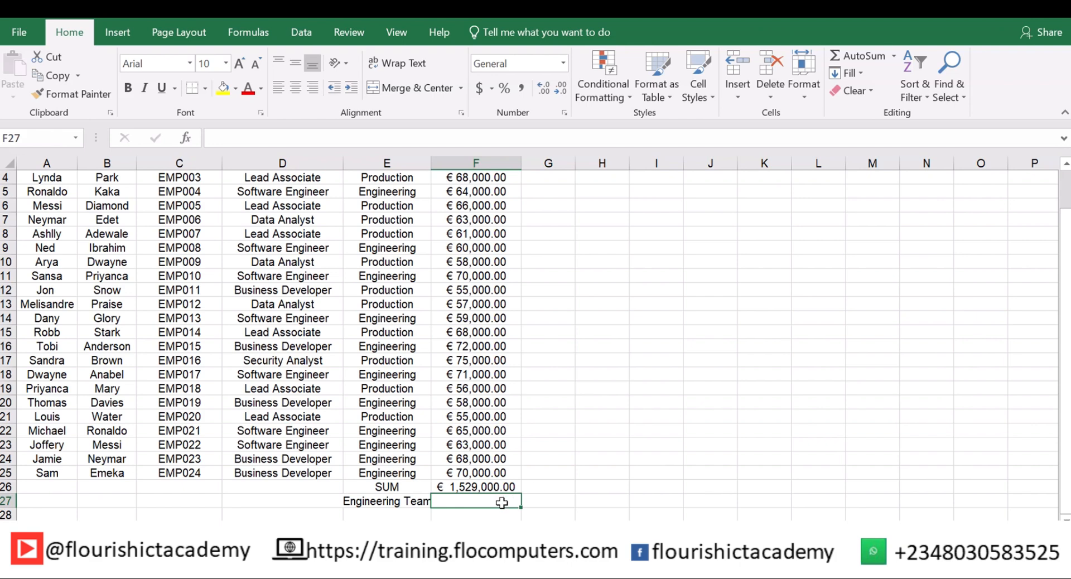
text(=)
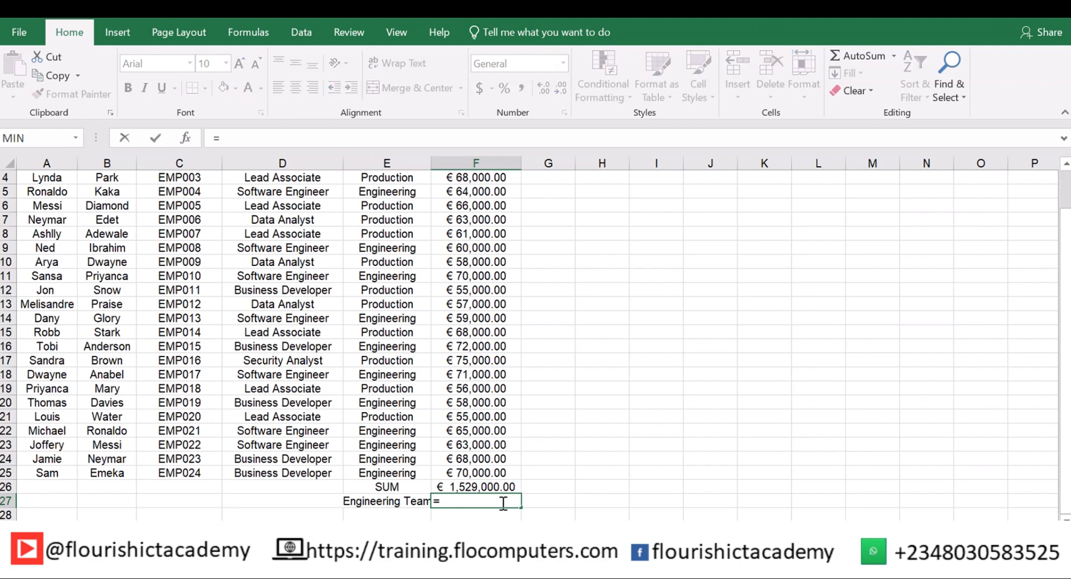
text(sum)
key(BackSpace)
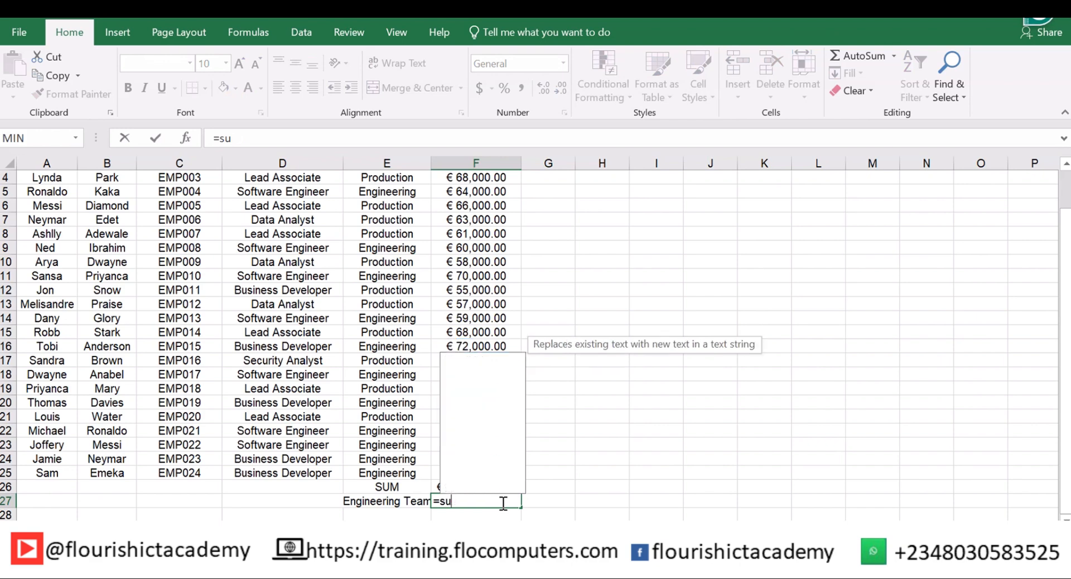
text(u)
key(BackSpace)
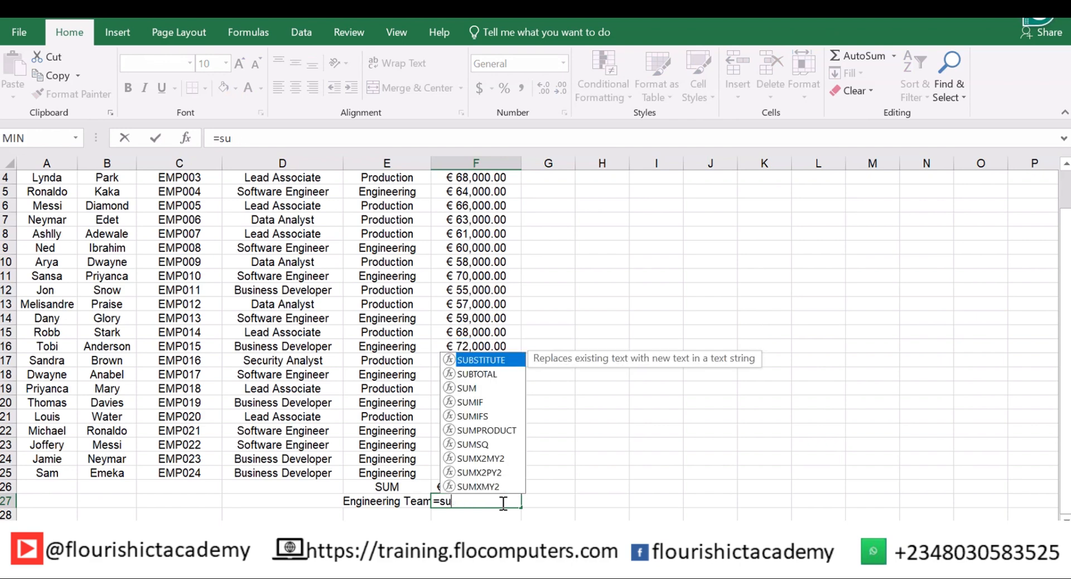
text(mif)
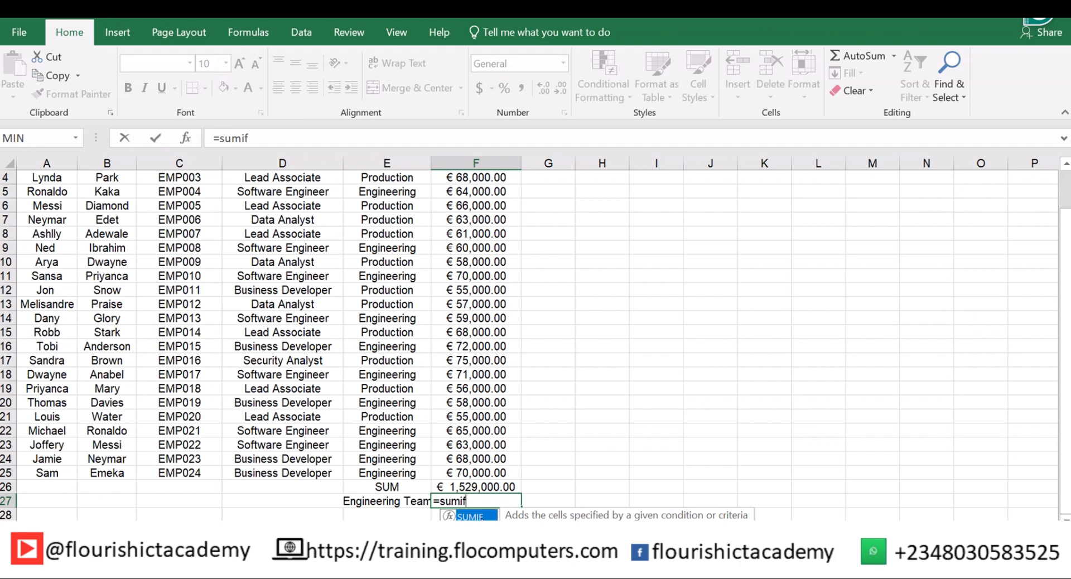
key(Tab)
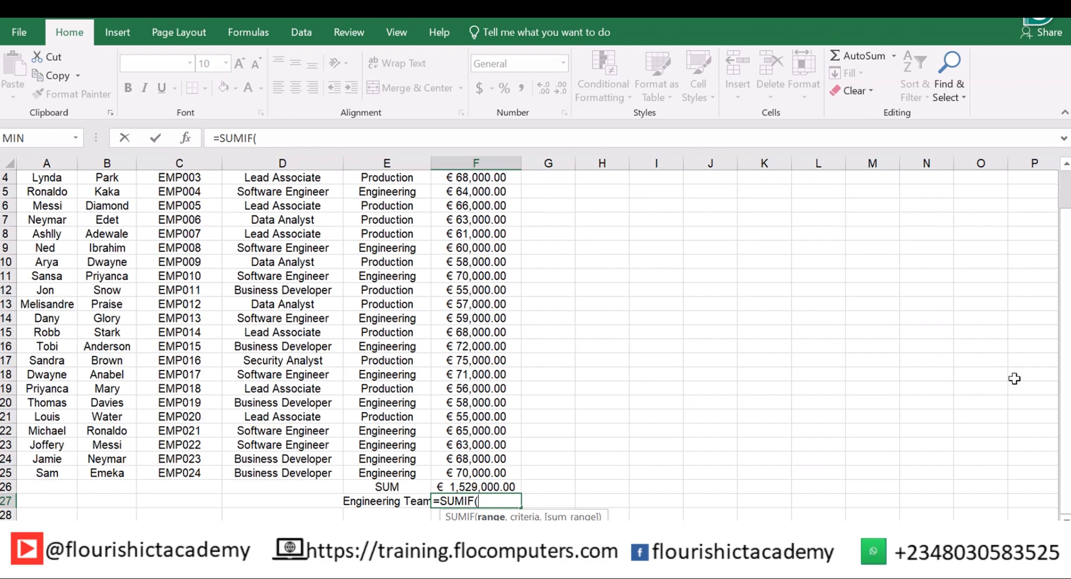
mouse_move(1067, 381)
mouse_down()
mouse_move(1060, 296)
mouse_move(1066, 399)
mouse_move(1064, 341)
mouse_move(1064, 386)
mouse_up()
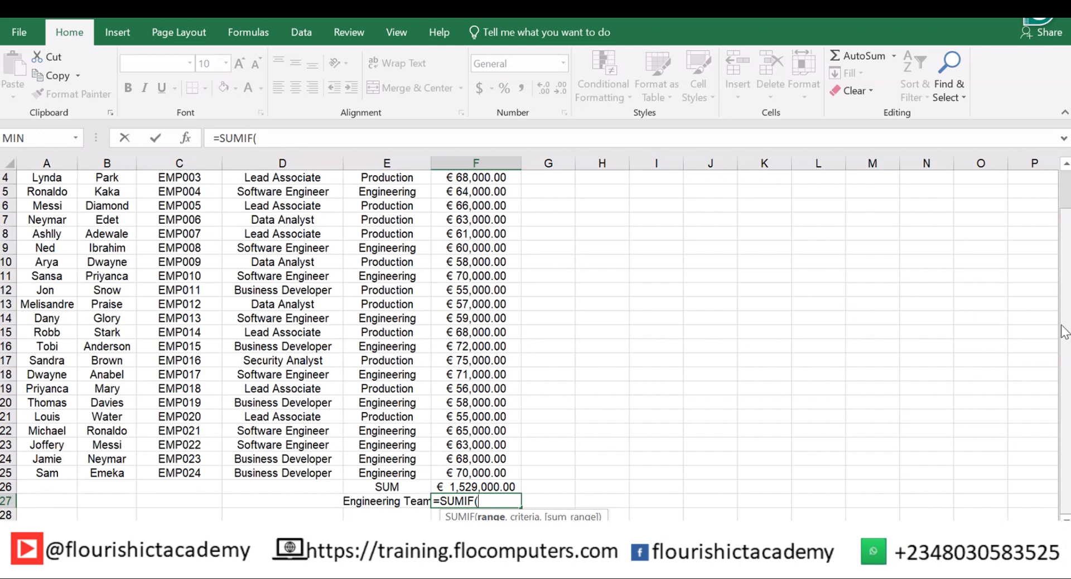
drag(1065, 332, 1065, 316)
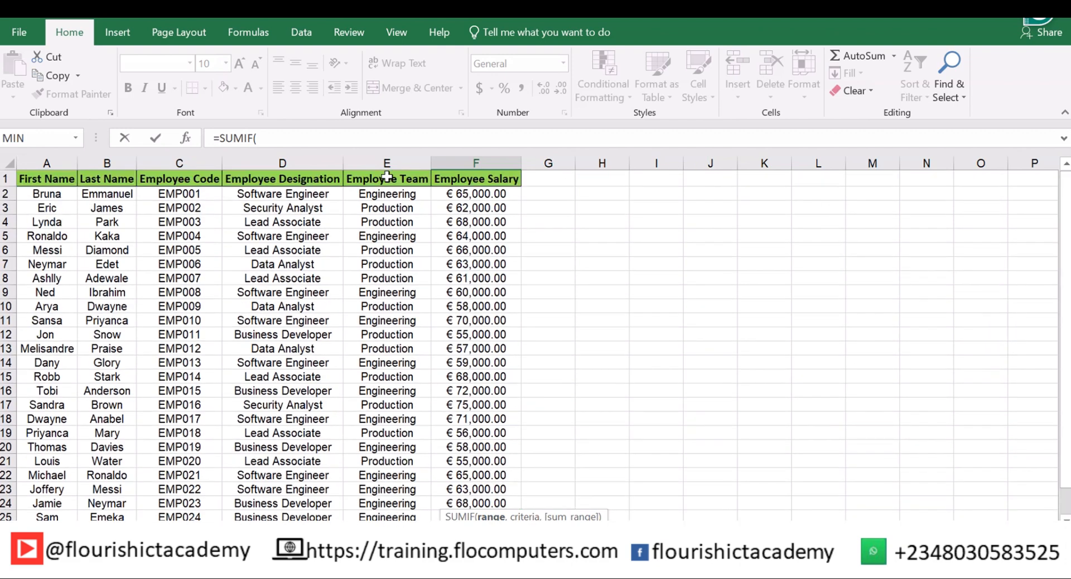
drag(389, 194, 389, 488)
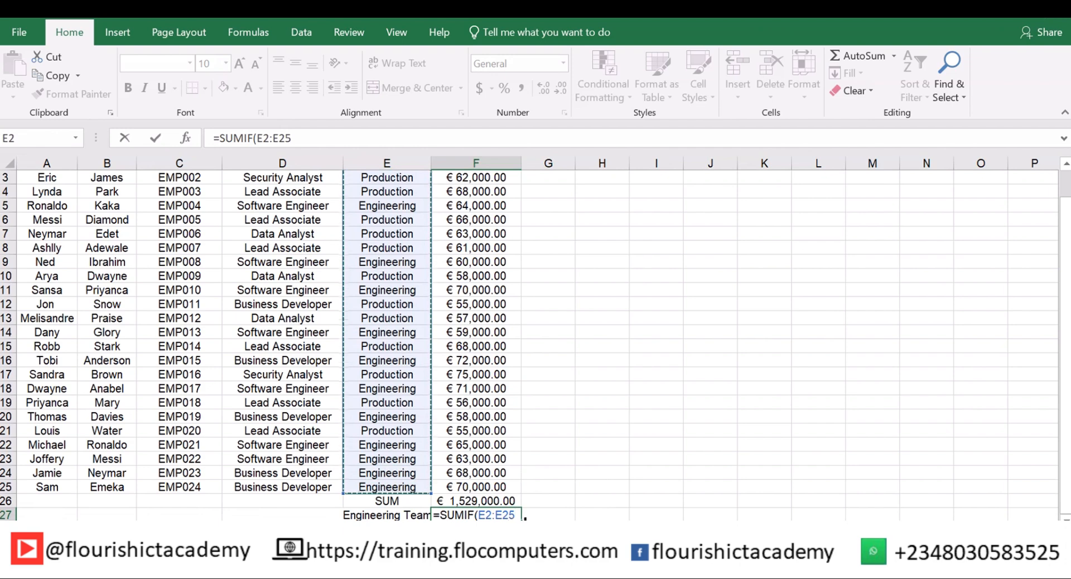
text(,)
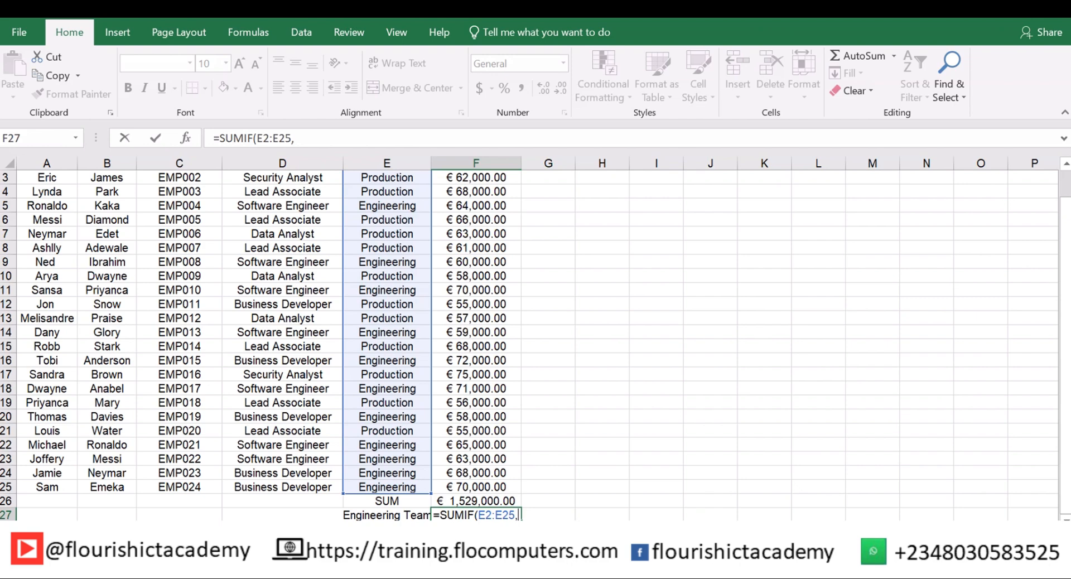
Complete the SUMIF formula with the criteria "Engineering" and the sum range F2:F25
text("Engineering)
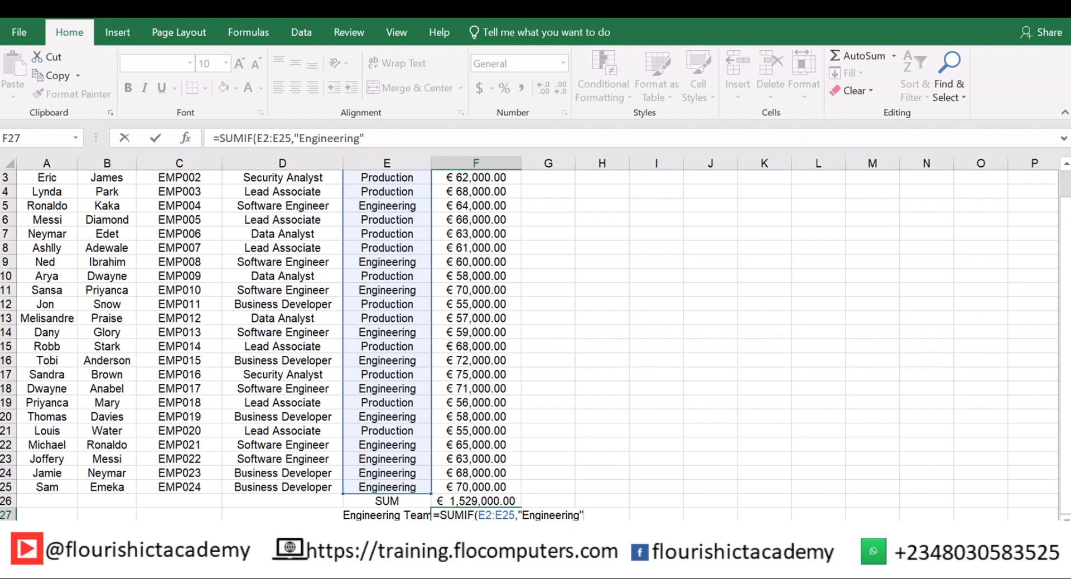
text(",)
drag(1066, 327, 1067, 261)
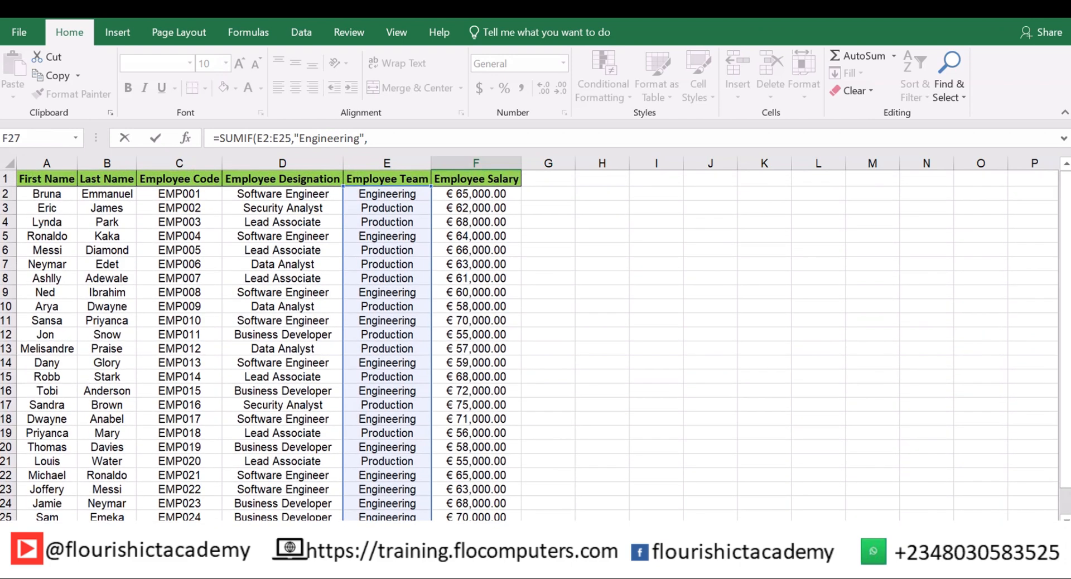
drag(477, 194, 471, 498)
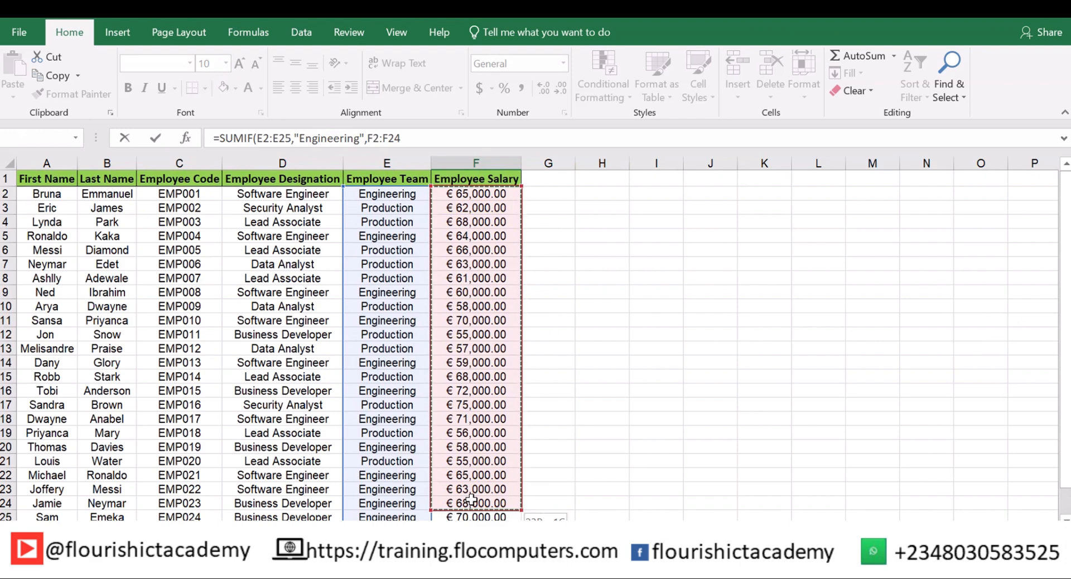
mouse_move(471, 498)
mouse_down()
mouse_move(477, 518)
mouse_move(478, 480)
mouse_up()
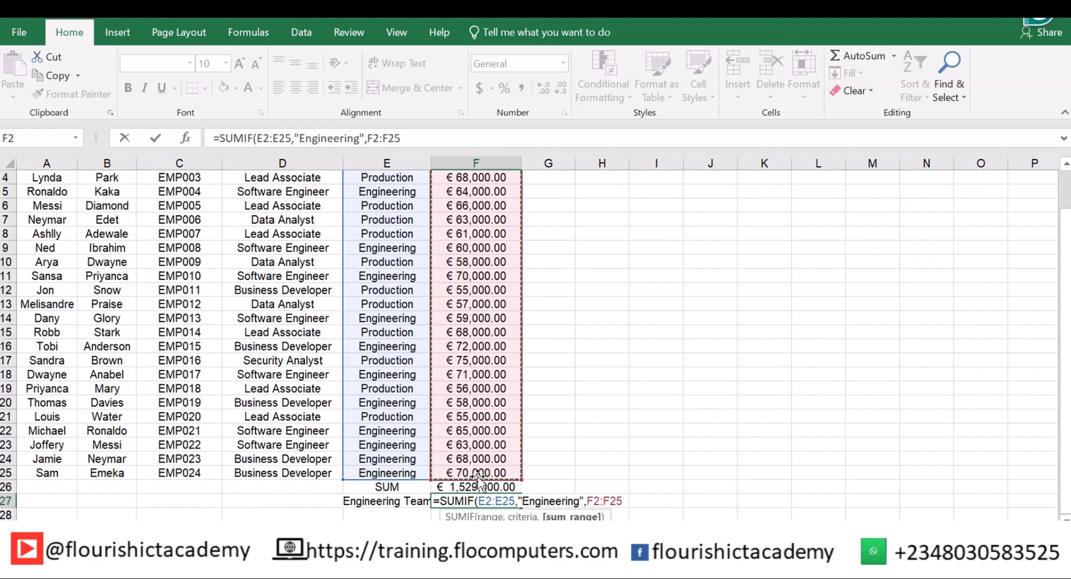
text())
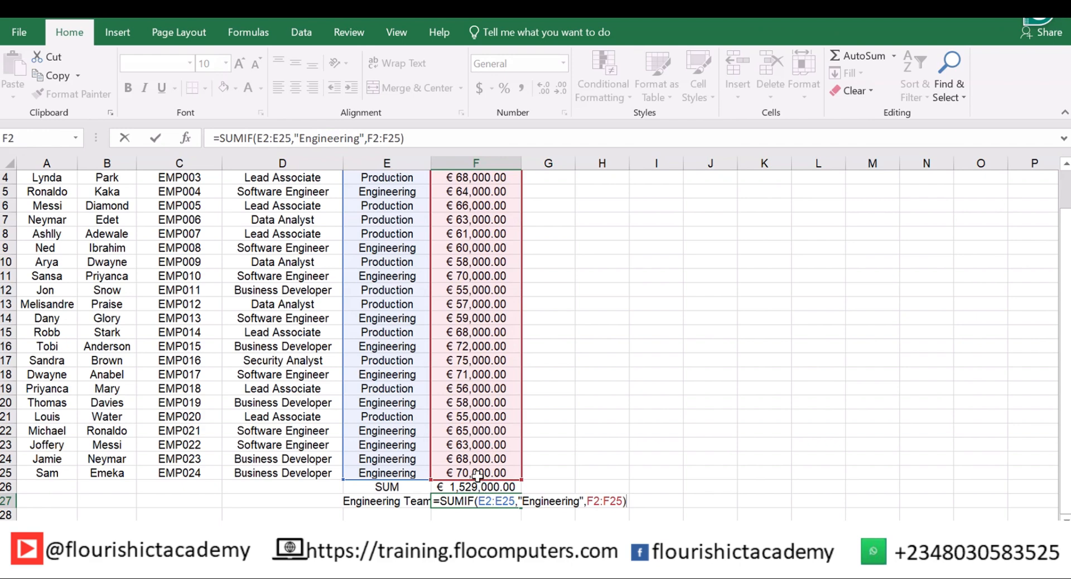
key(Return)
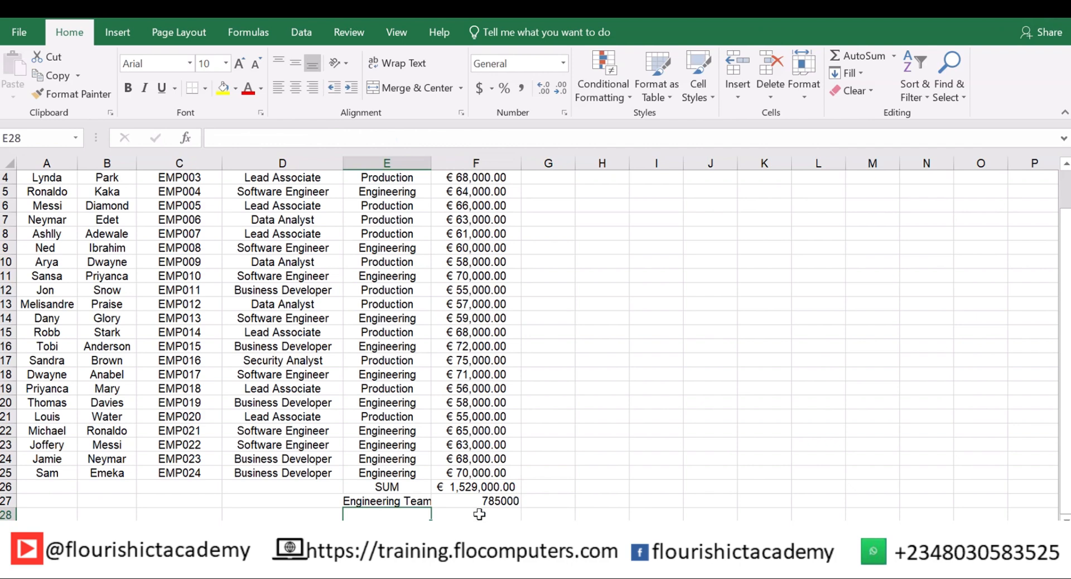
Format the Engineering Team total in cell F27 with the € Euro (€ 123) accounting format
click(476, 501)
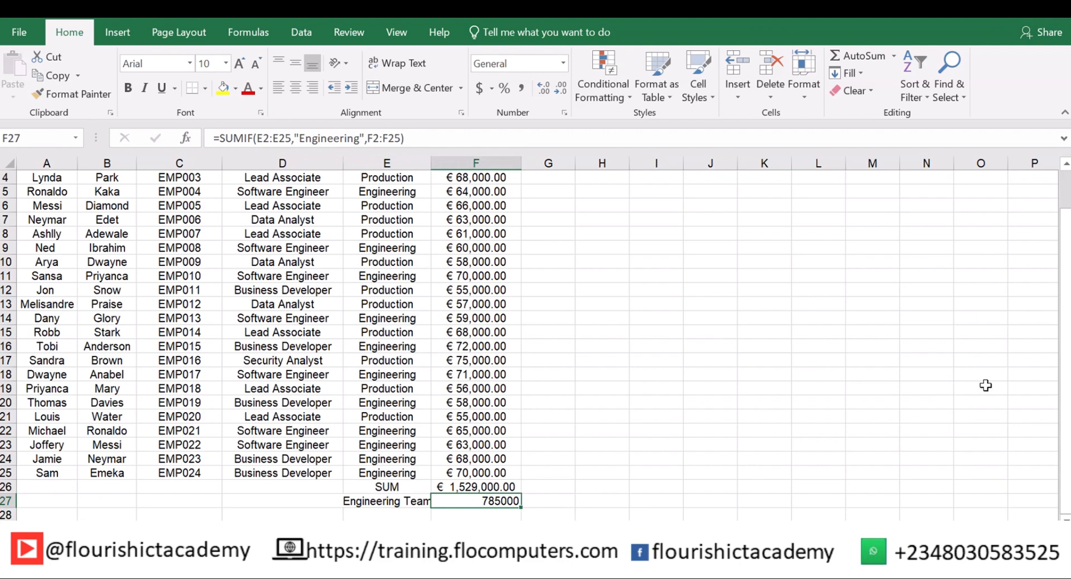
drag(1067, 371, 1067, 298)
click(519, 89)
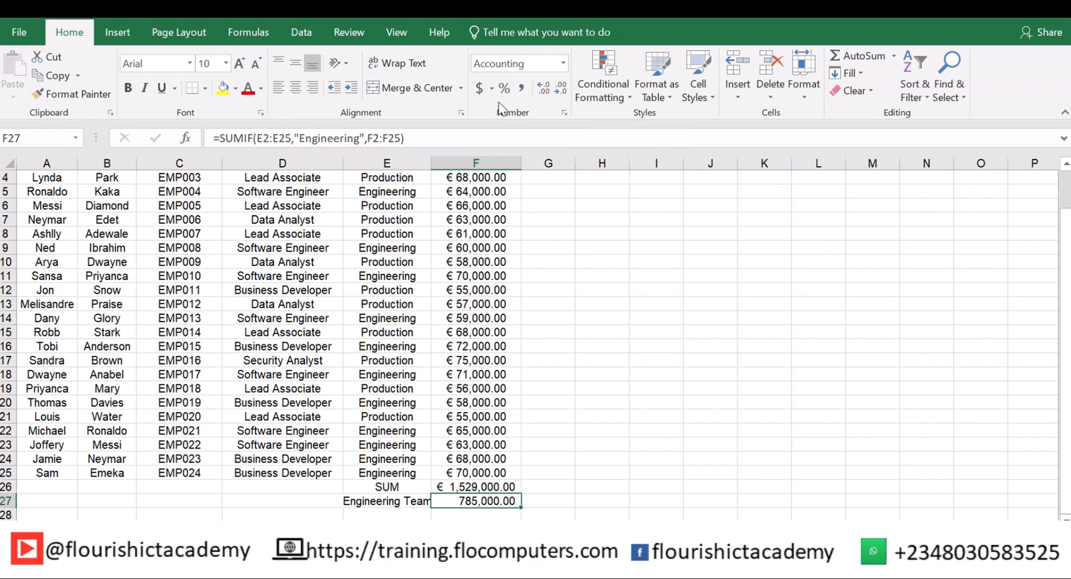
click(491, 88)
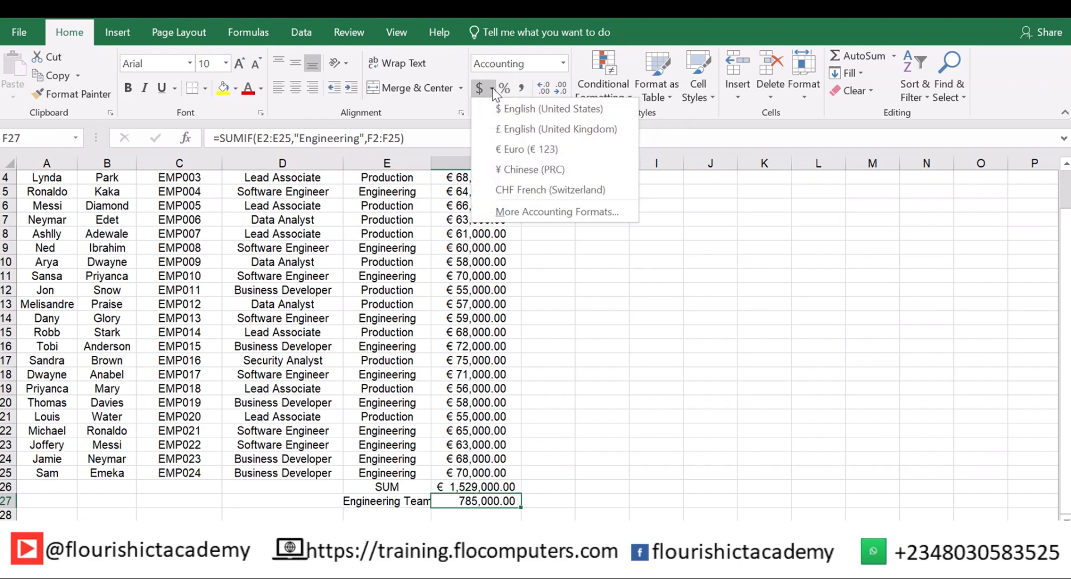
click(518, 149)
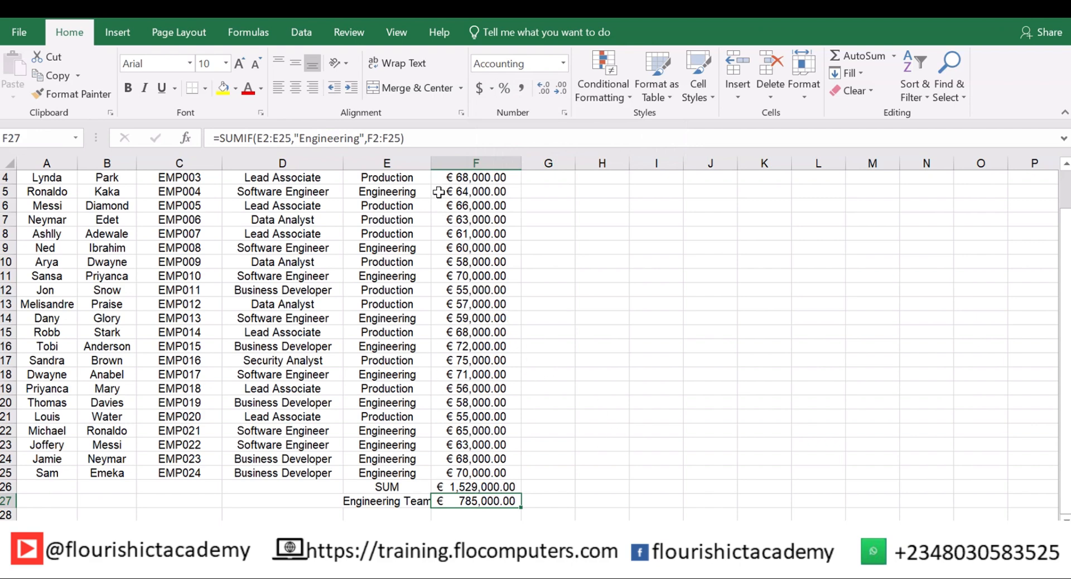
Autofit the width of the Employee Team column so the Engineering Team label fits
double_click(431, 163)
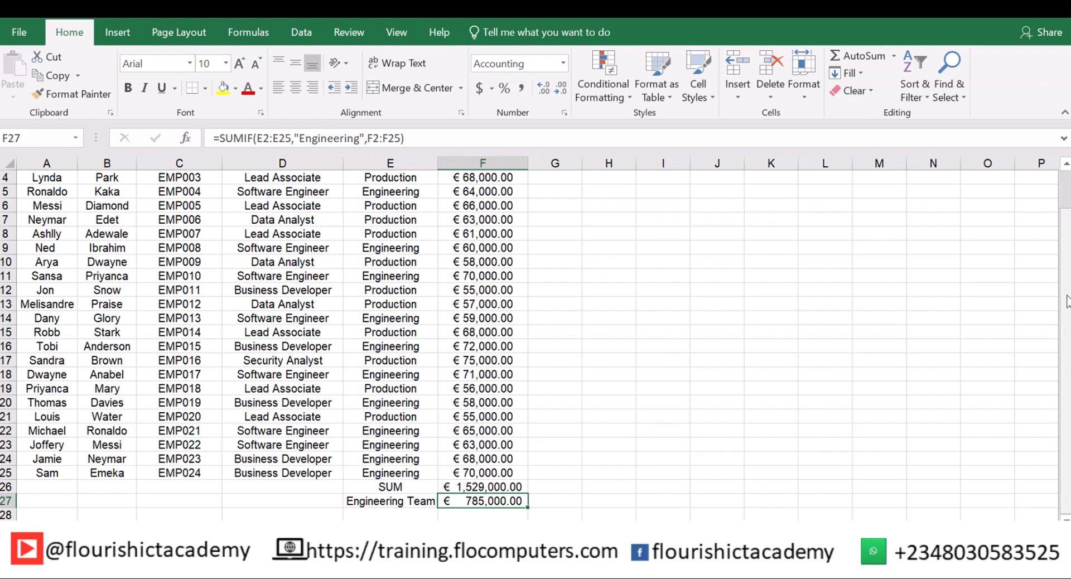
drag(1066, 304, 1065, 296)
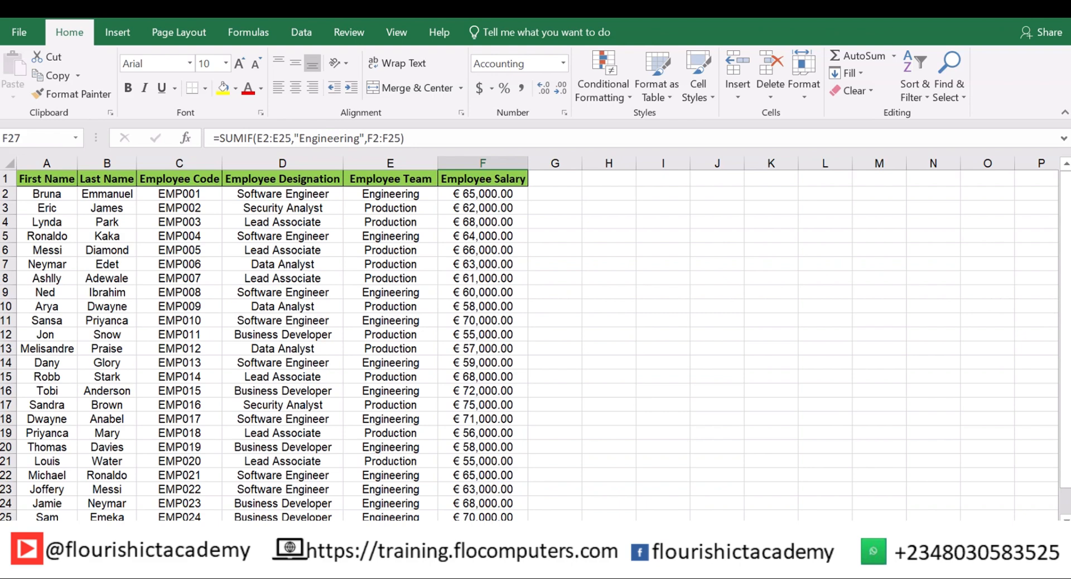
drag(1065, 231, 1065, 246)
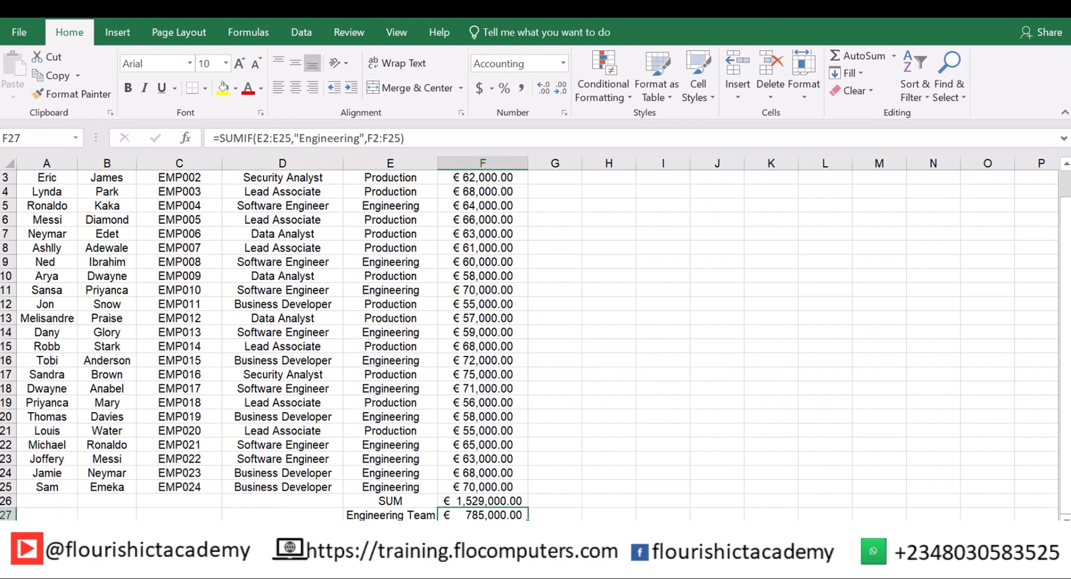
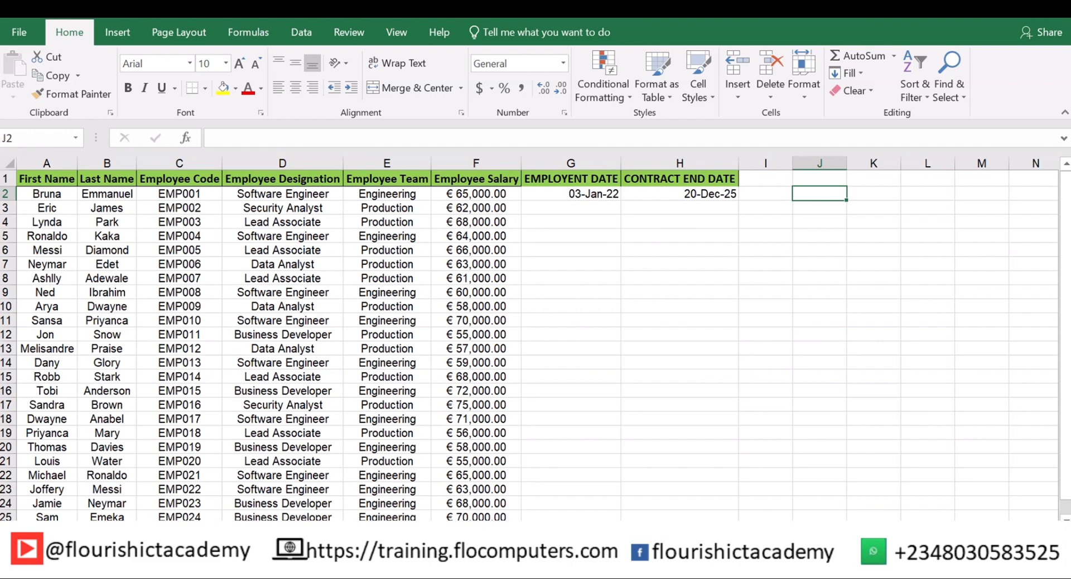
Enter the header DAYS in cell I1 beside CONTRACT END DATE
click(571, 194)
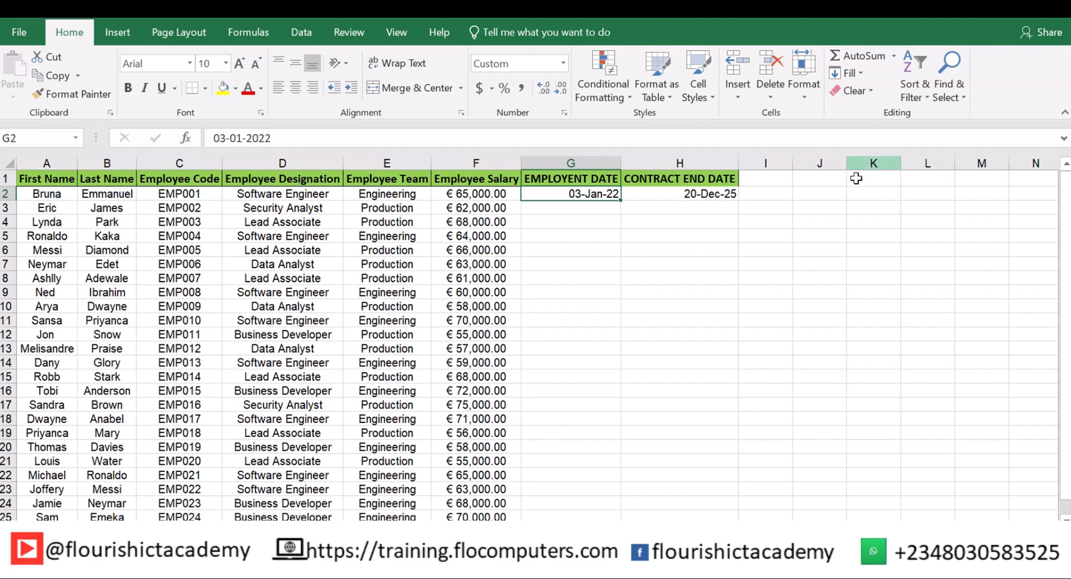
click(751, 181)
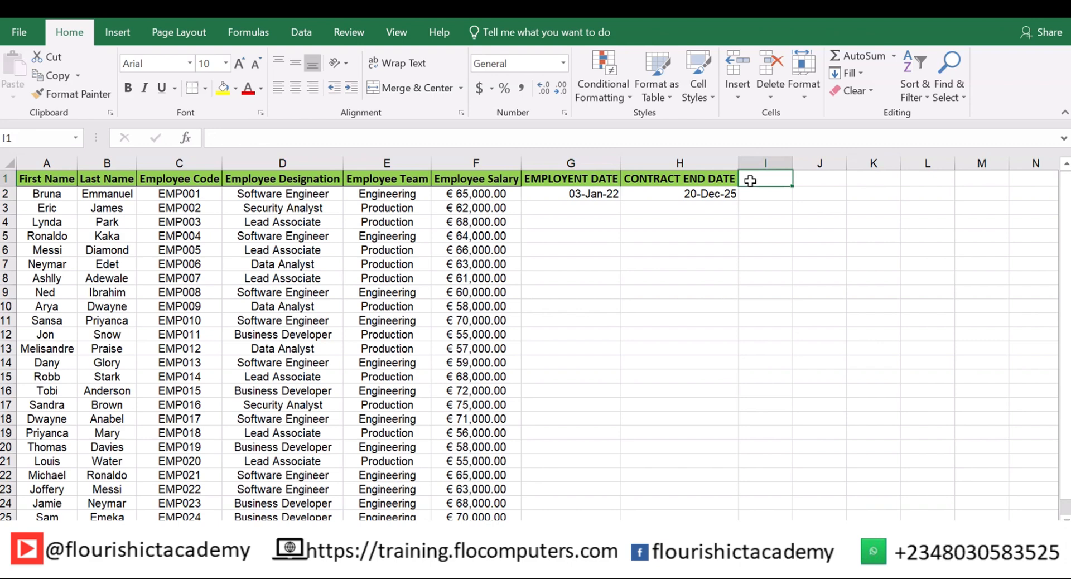
text(FD)
key(BackSpace)
key(BackSpace)
text(DQ)
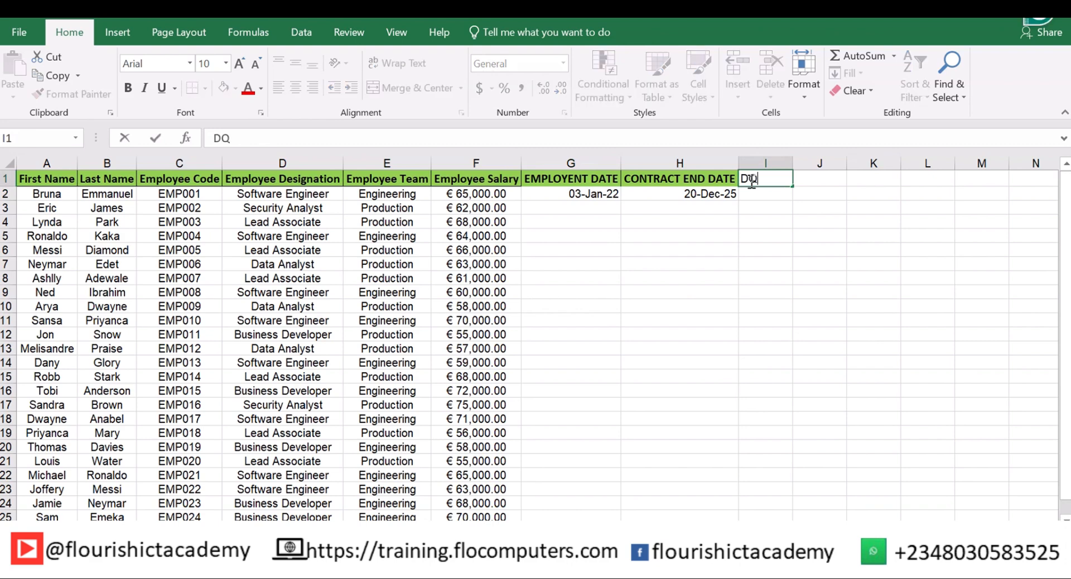
text(Y)
key(BackSpace)
key(BackSpace)
text(AYS)
key(ctrl+Return)
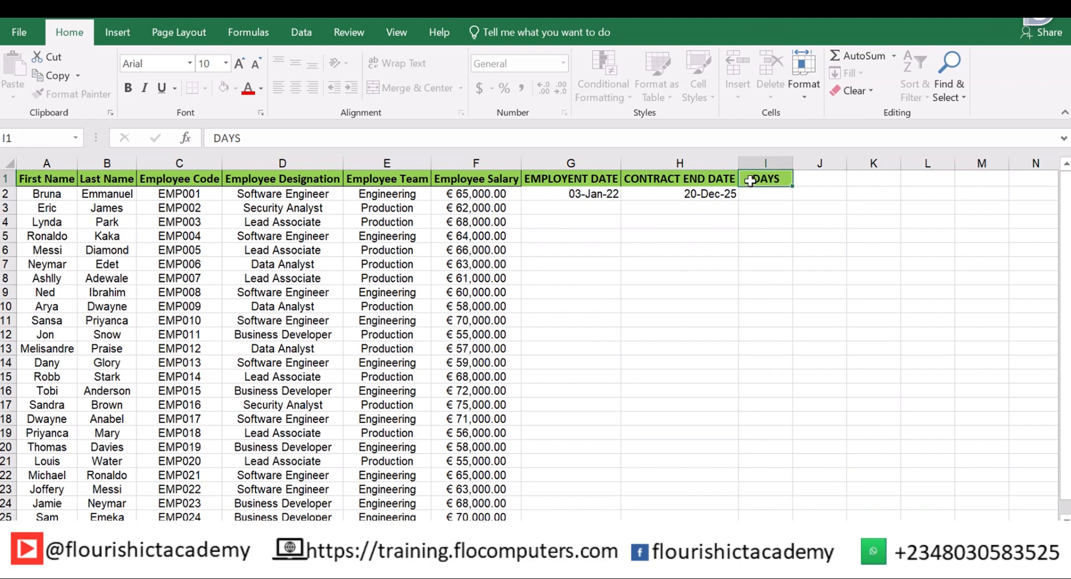
Enter the header NETWORKDAYS in cell J1 and autofit the column width to it
key(Tab)
text(NET)
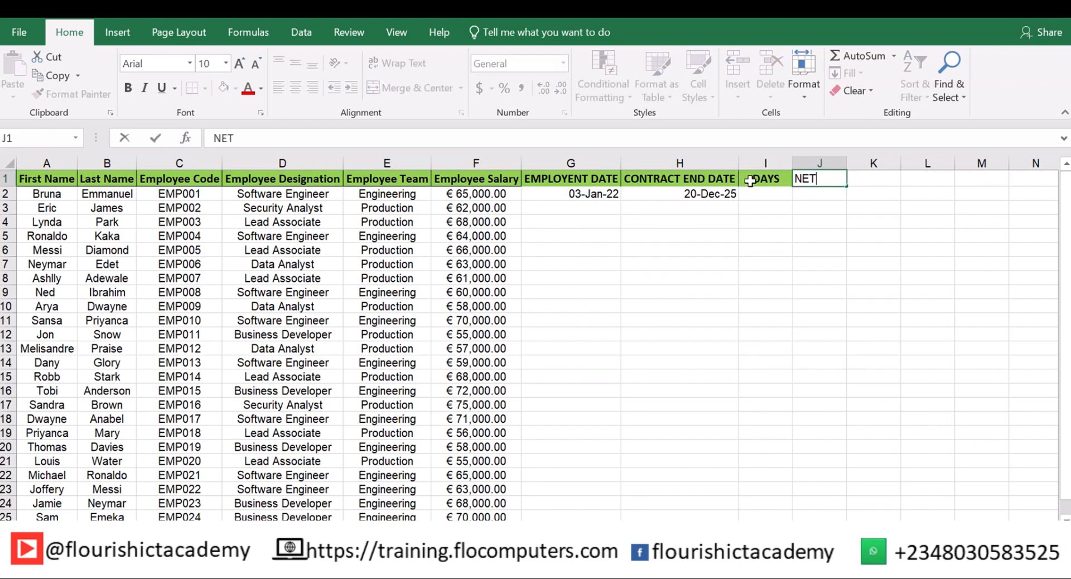
text(WORKDAYS)
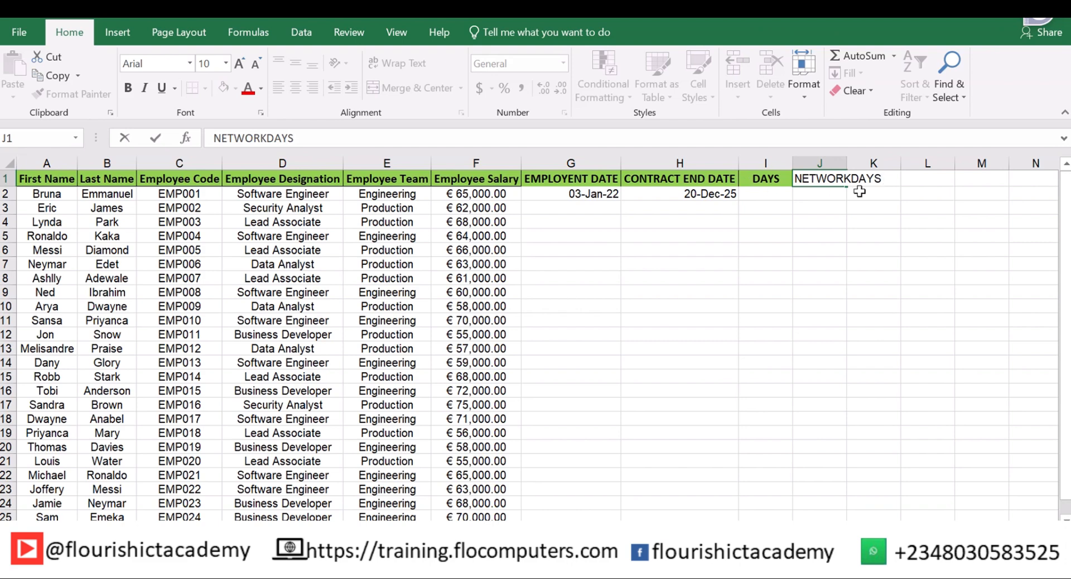
click(838, 193)
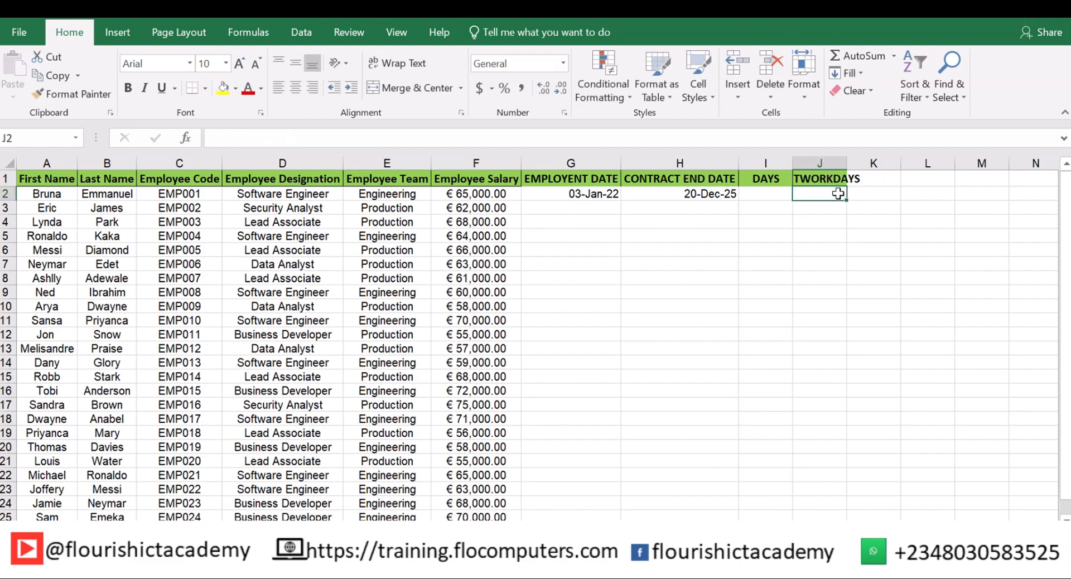
double_click(847, 162)
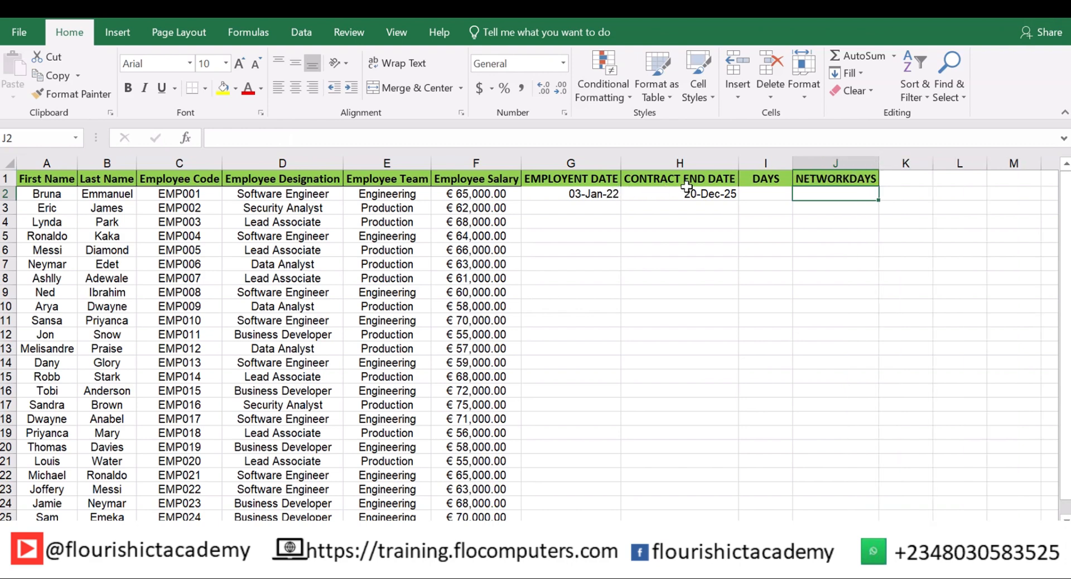
Enter =DAYS(H2,G2) in cell I2 to count the days between the employment date and contract end date
click(773, 192)
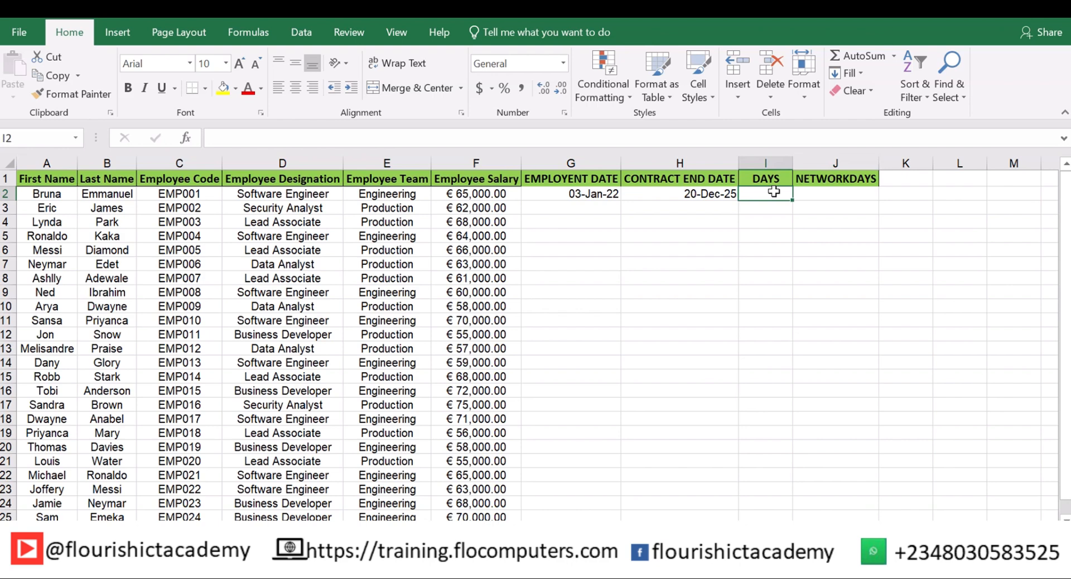
text(=)
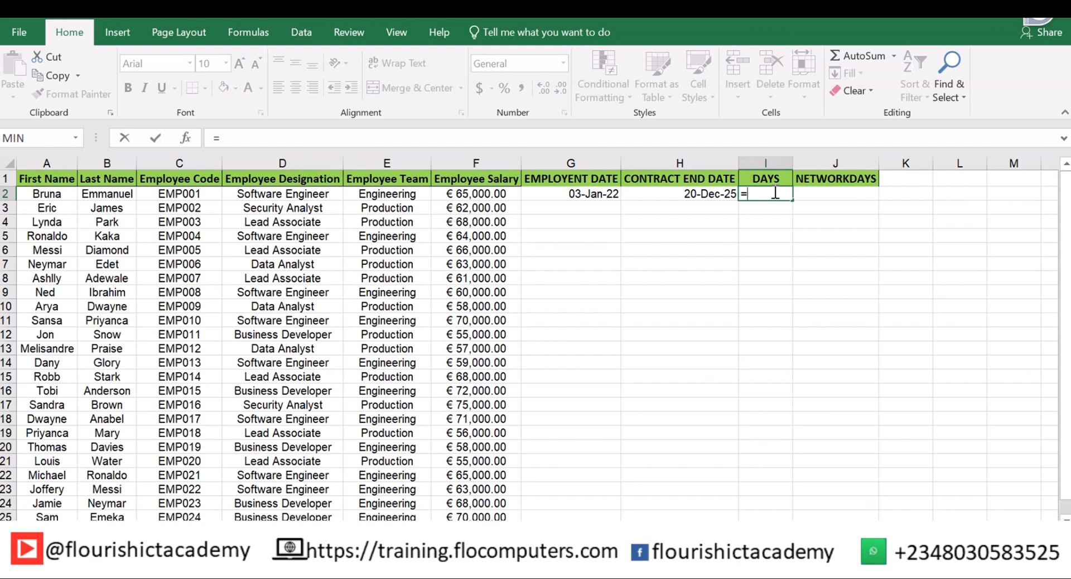
text(DA)
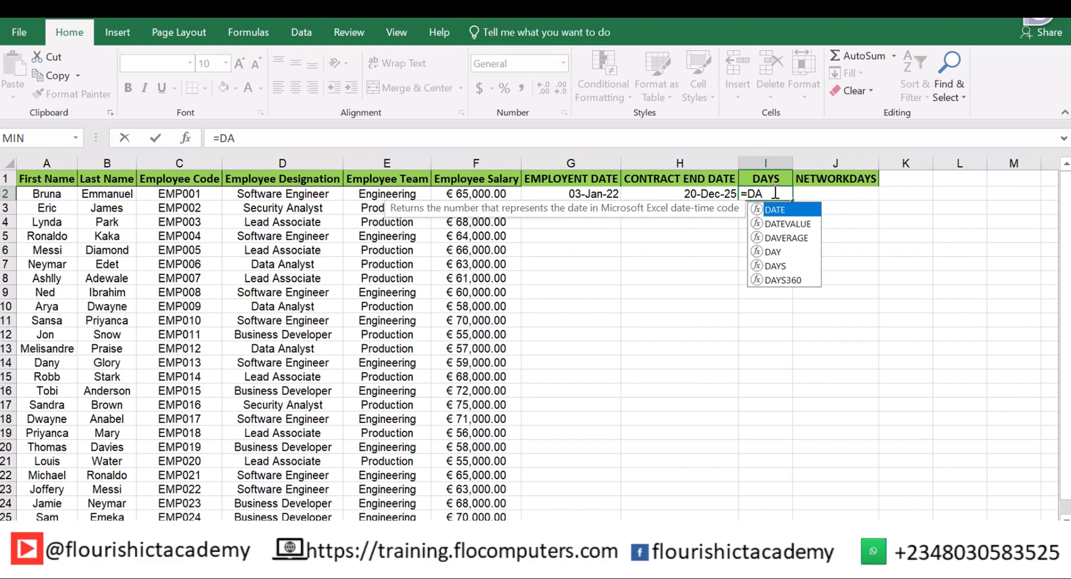
click(772, 267)
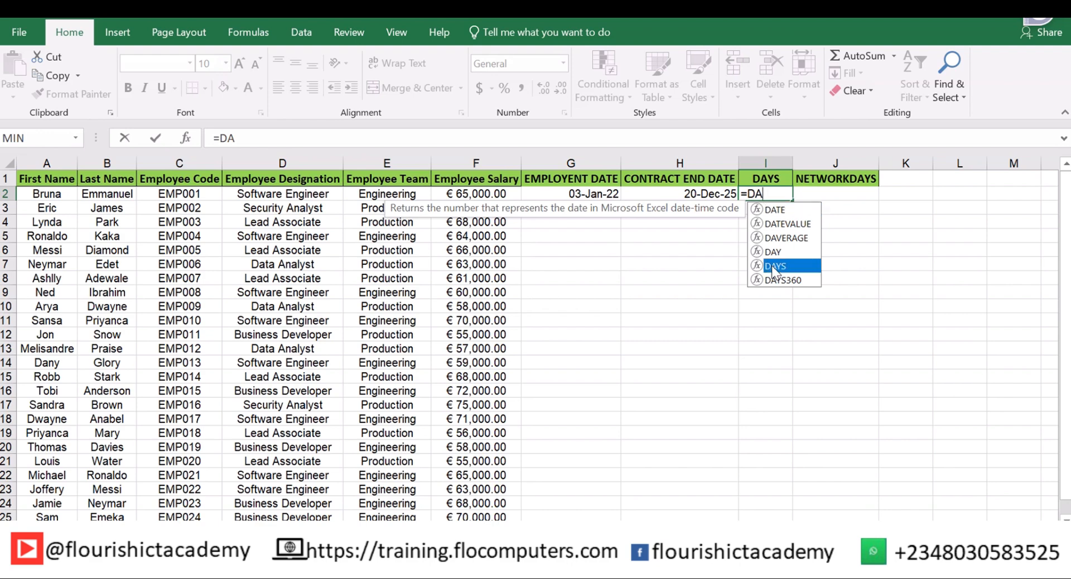
double_click(772, 266)
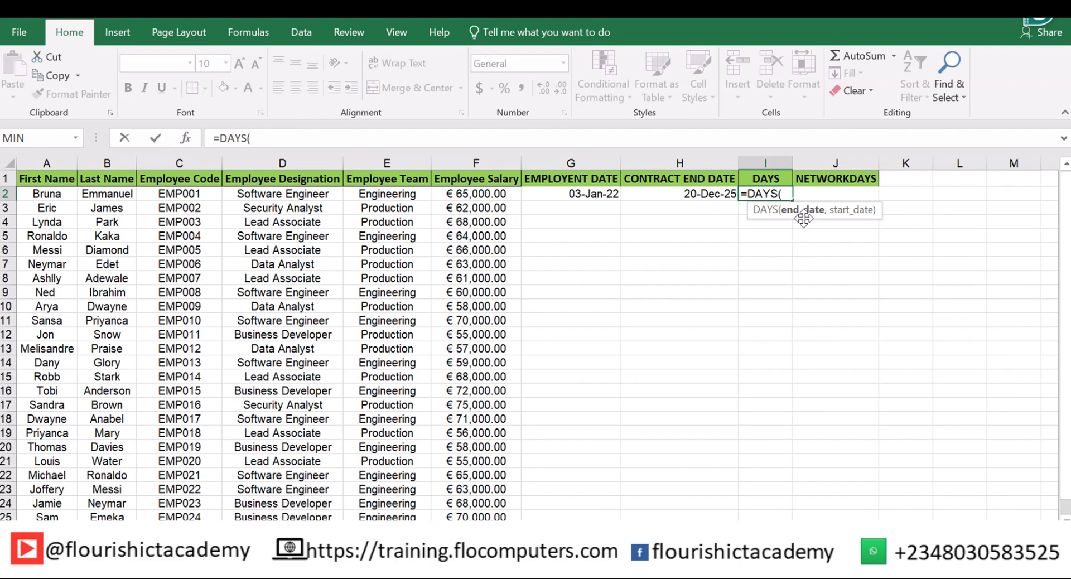
click(703, 194)
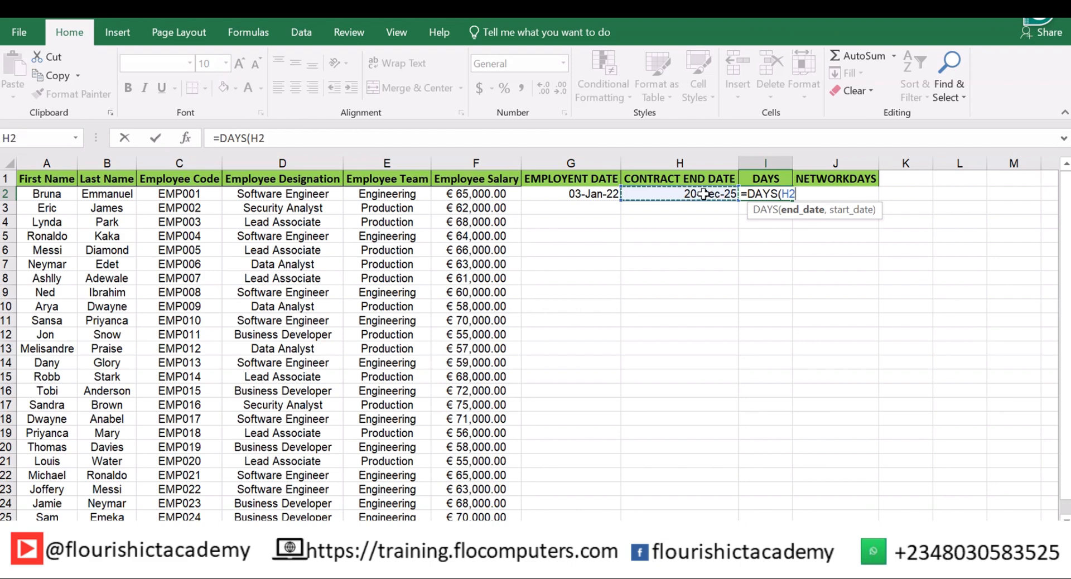
text(,)
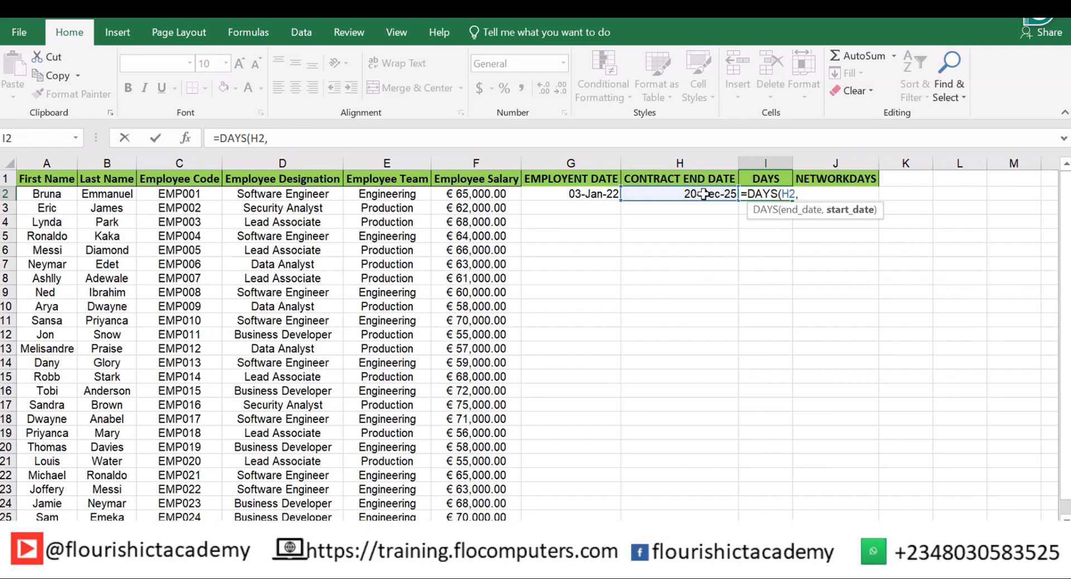
click(598, 193)
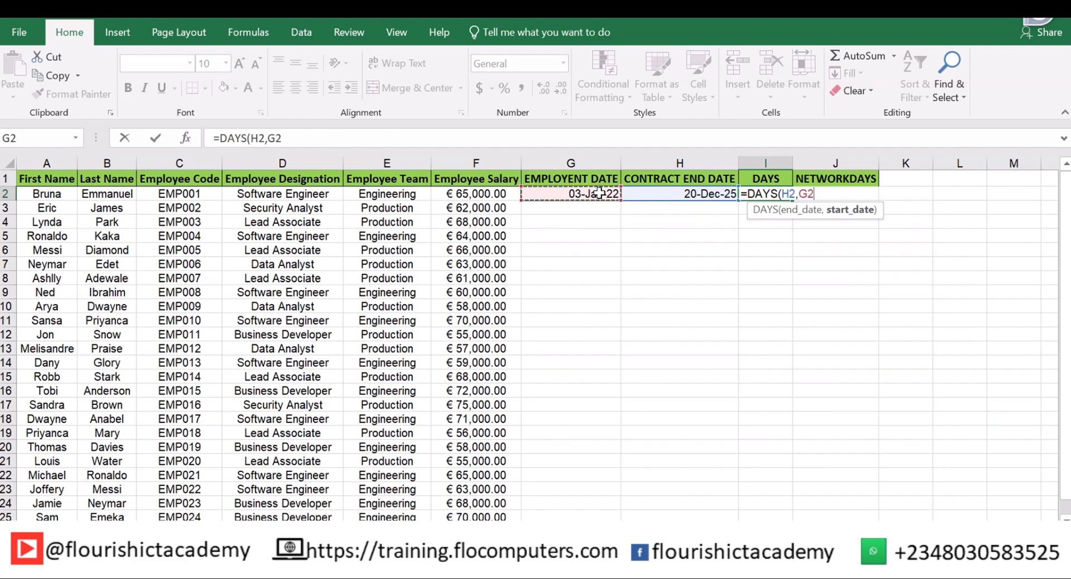
text())
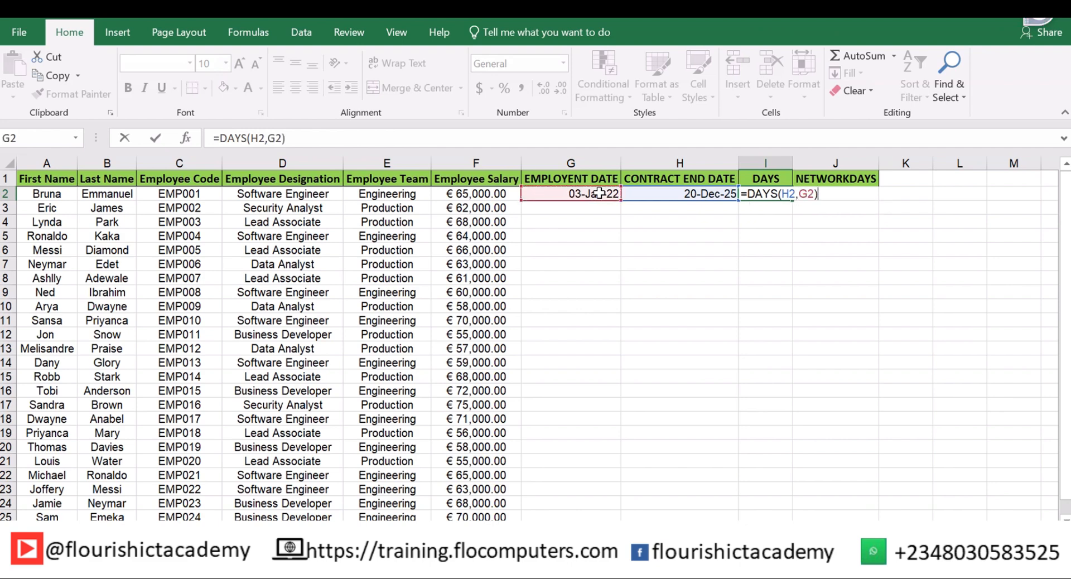
key(Return)
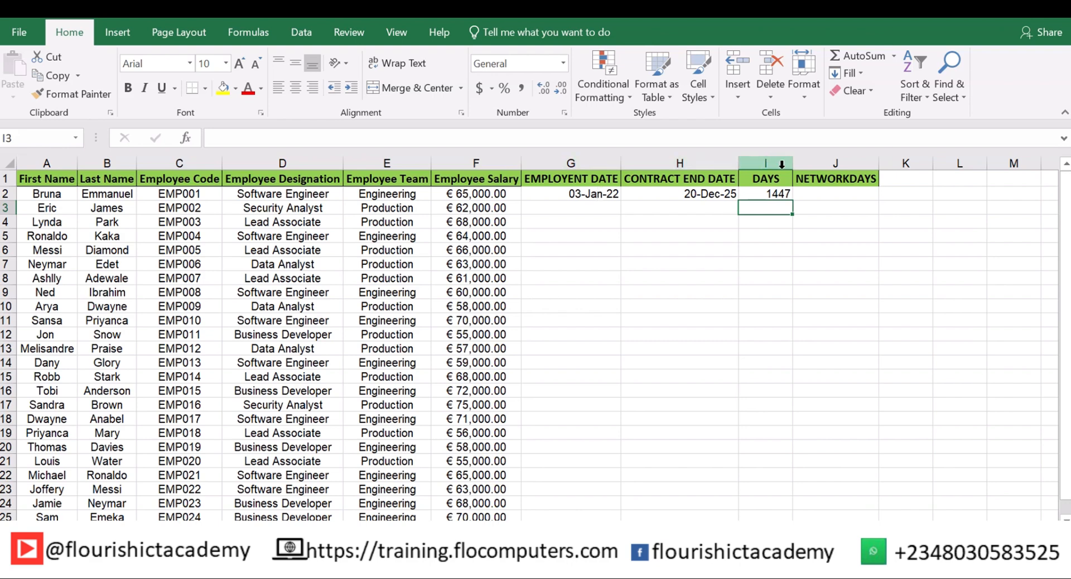
Enter =NETWORKDAYS(G2,H2) in cell J2 to count the working days between employment date and contract end date
click(808, 192)
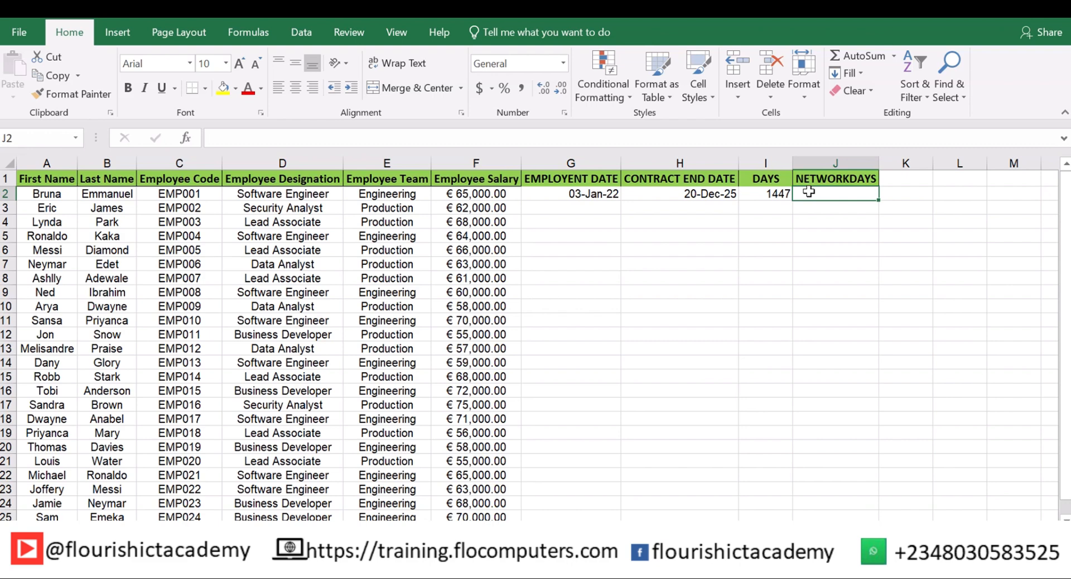
text(=)
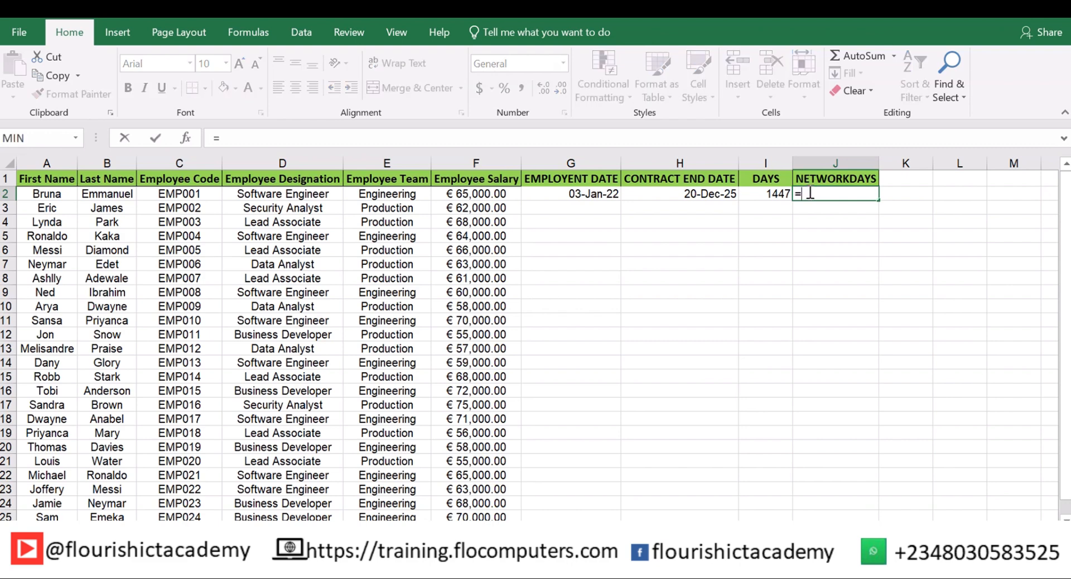
text(NETW)
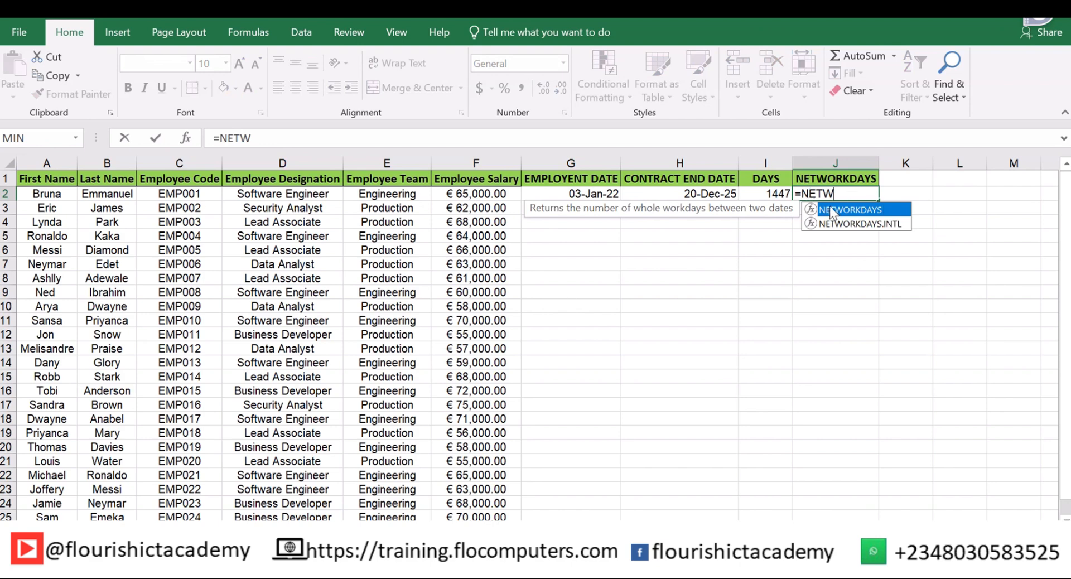
double_click(834, 211)
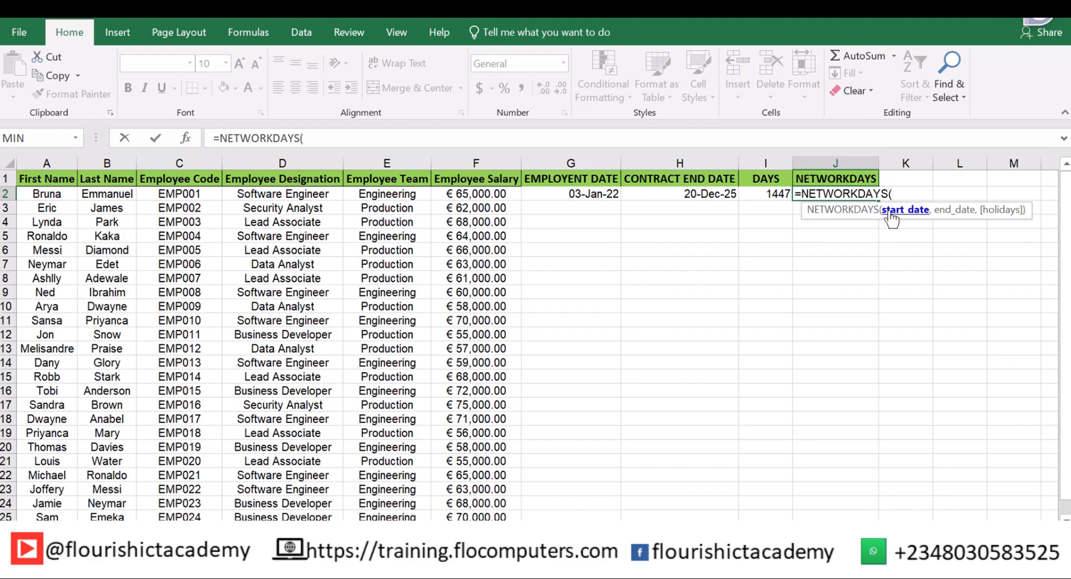
click(586, 191)
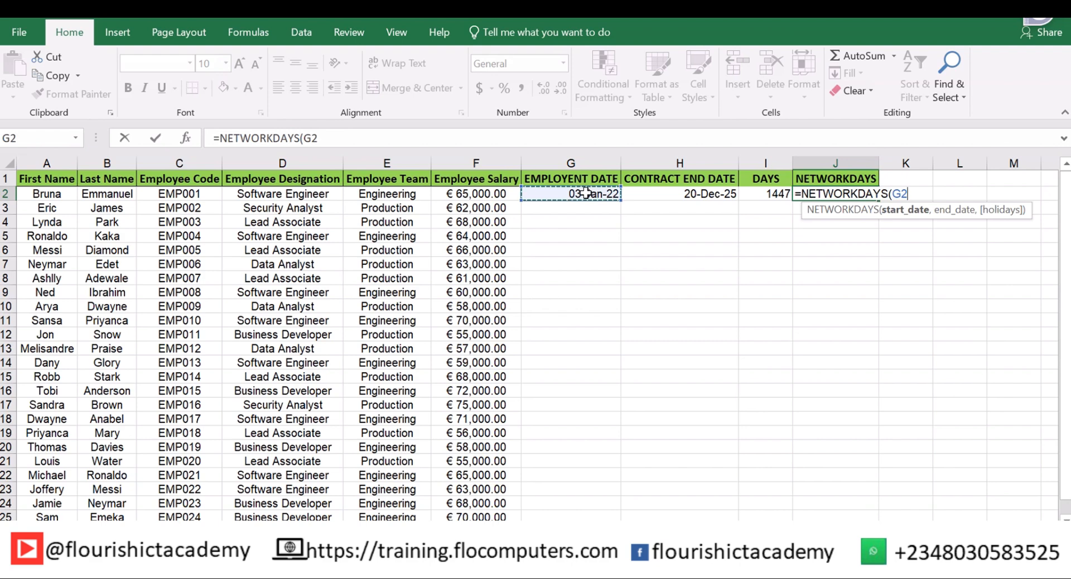
text(,)
click(695, 194)
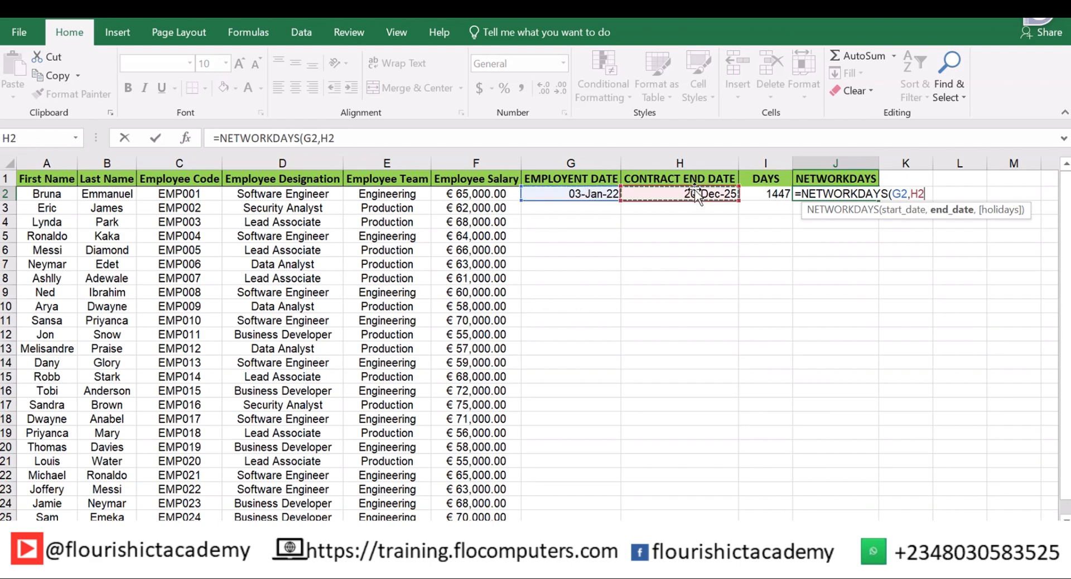
text())
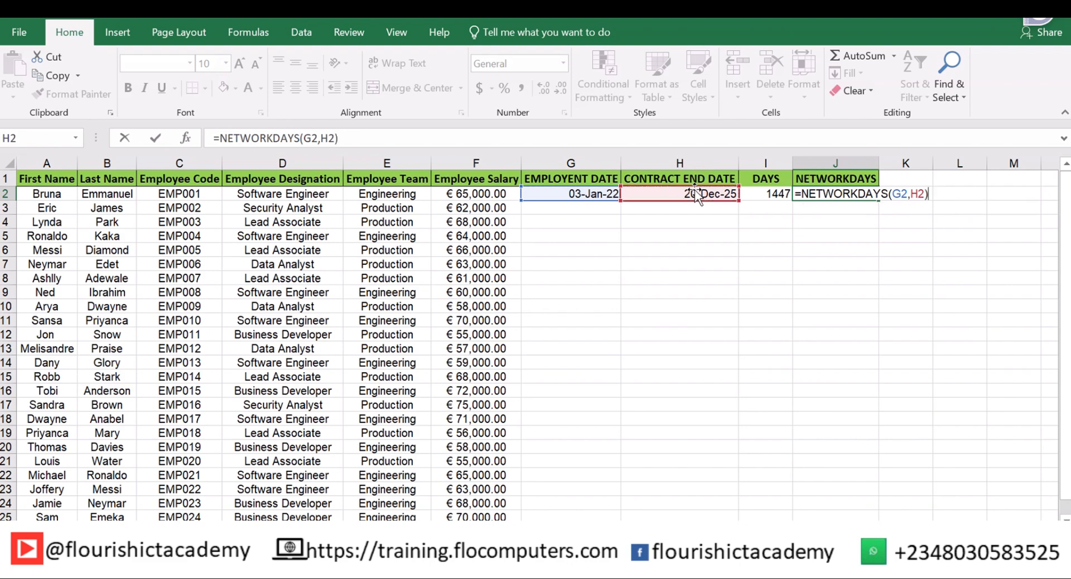
key(Return)
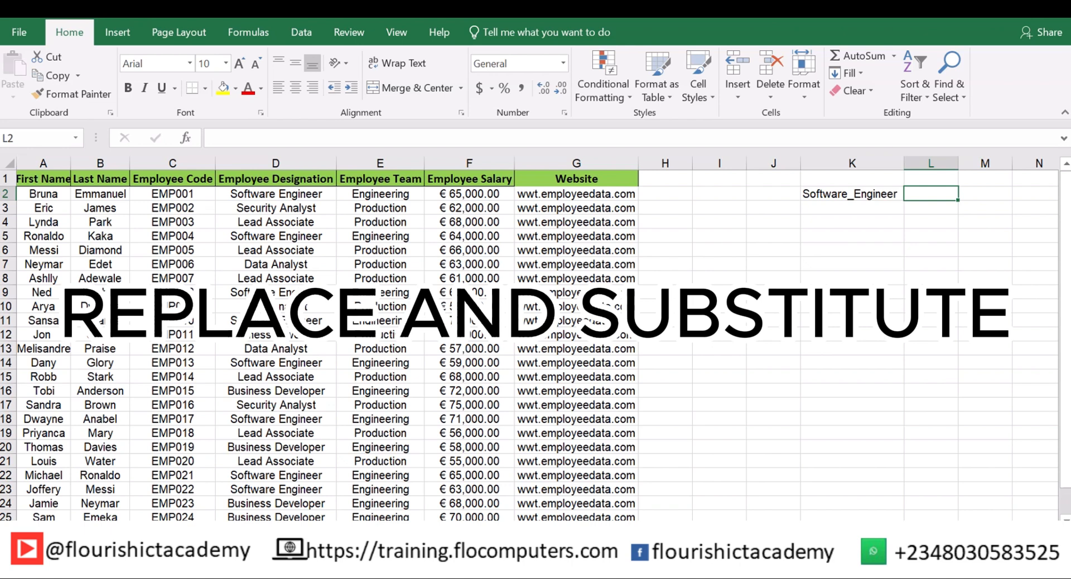
Start a SUBSTITUTE formula in cell H2 with the website address in G2 as its text argument
click(656, 195)
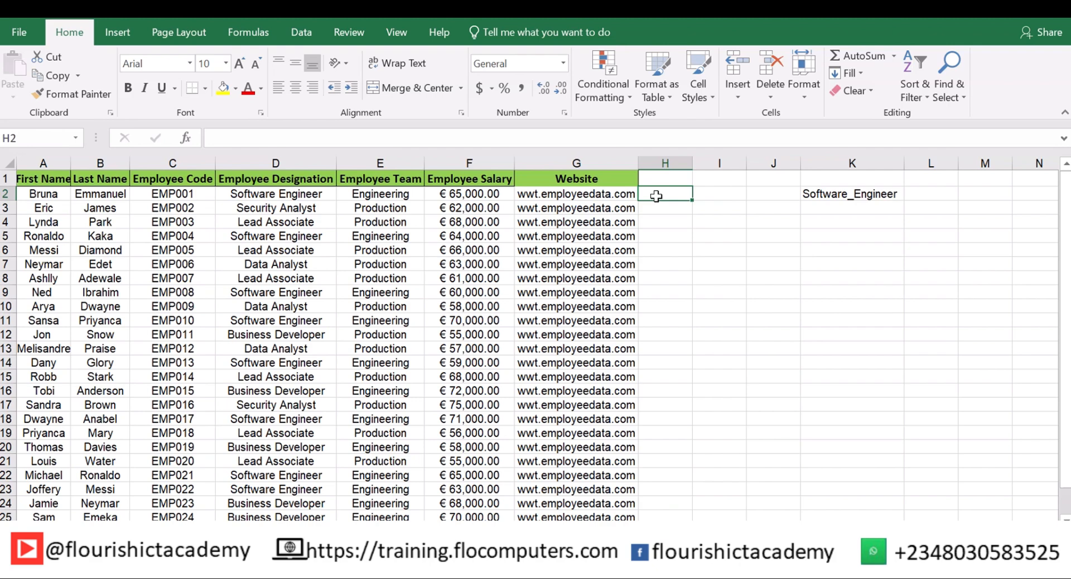
click(585, 163)
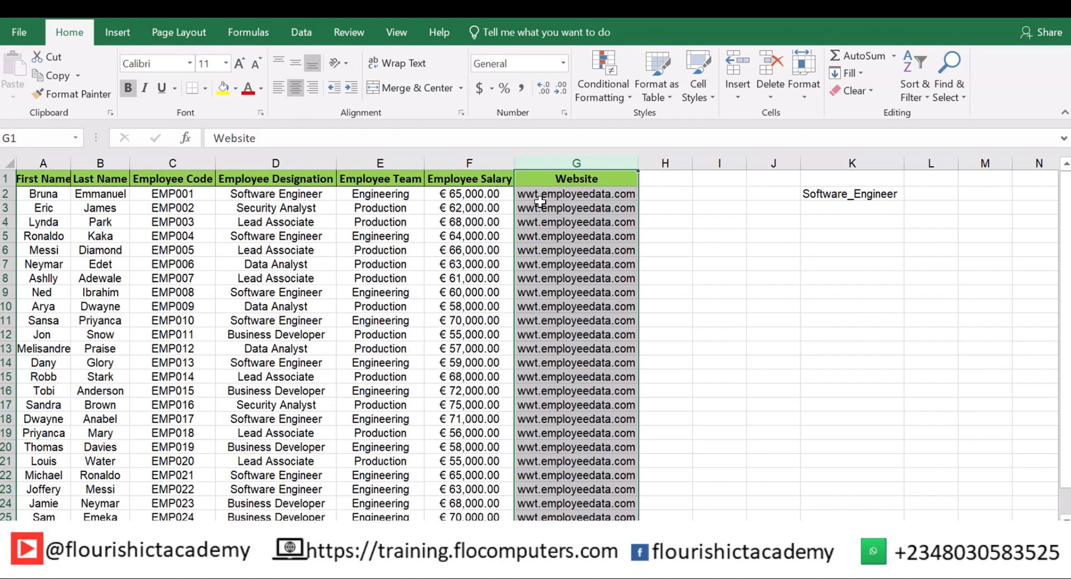
click(662, 192)
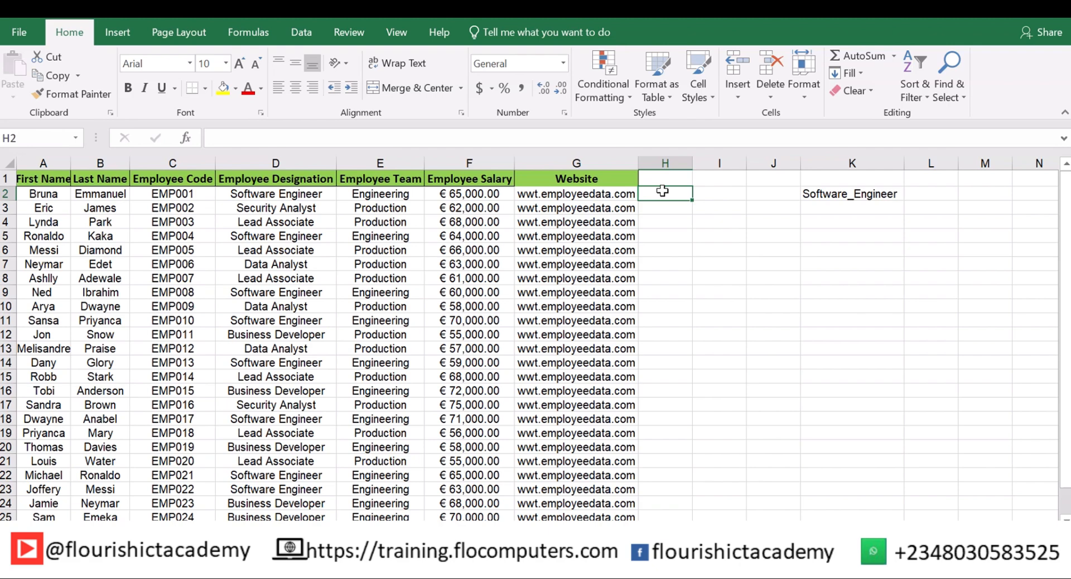
text(=SU)
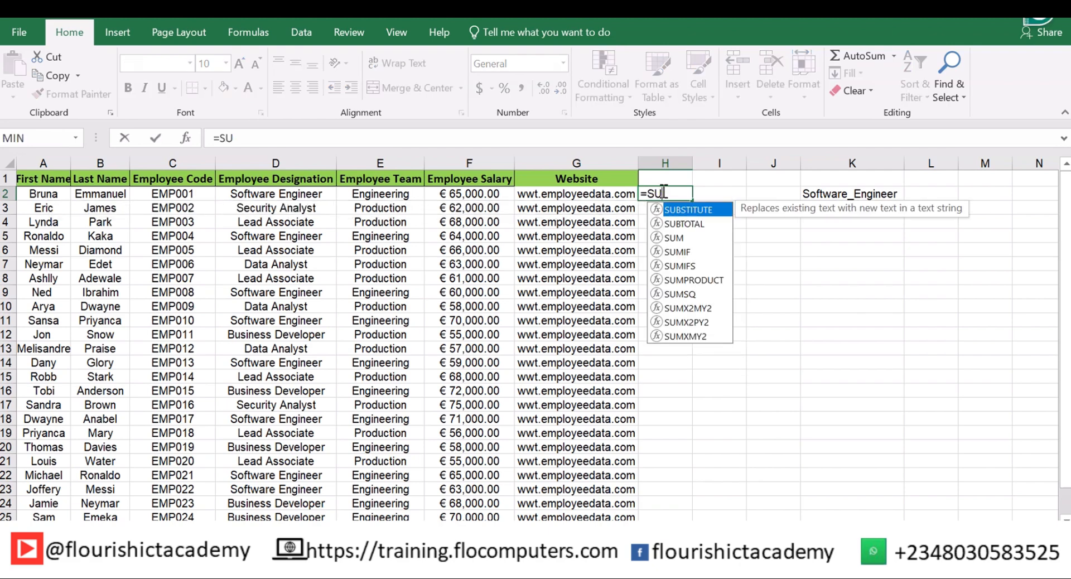
double_click(690, 210)
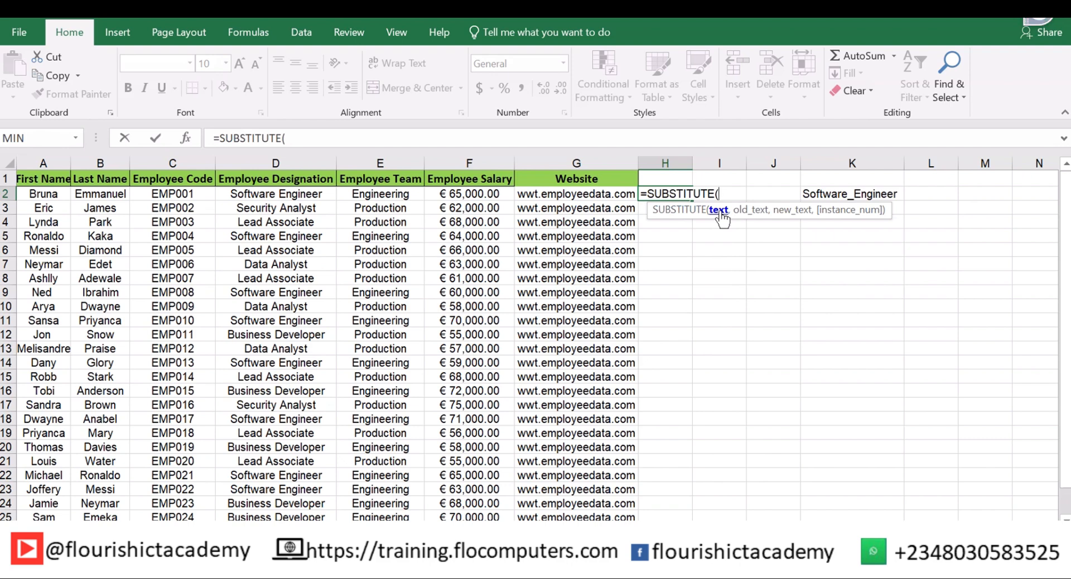
click(572, 193)
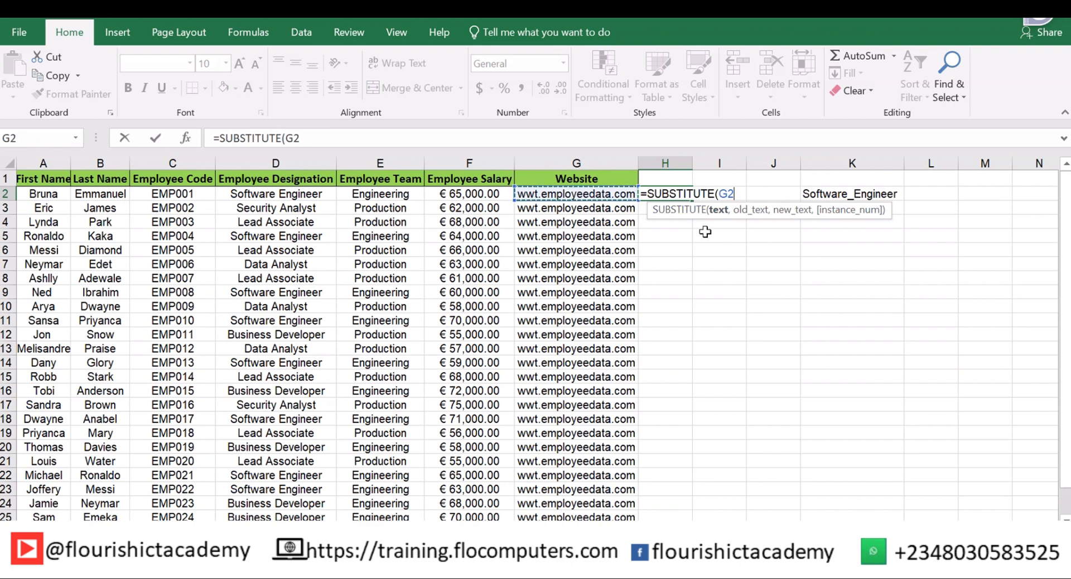
Complete the formula in cell H2 as =SUBSTITUTE(G2,"t","w") to replace t with w in the website address
text(,"t)
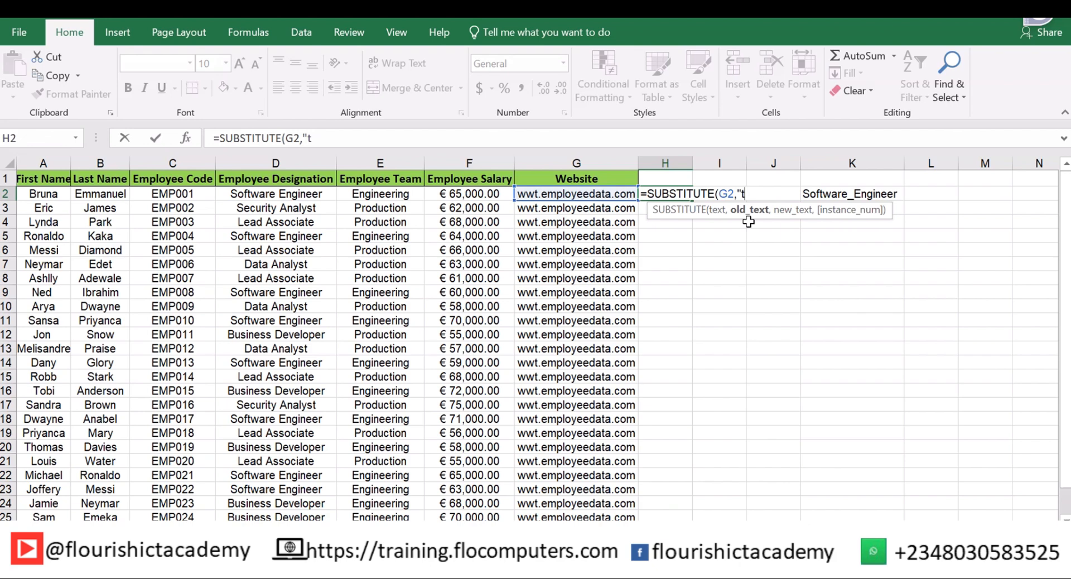
text(",)
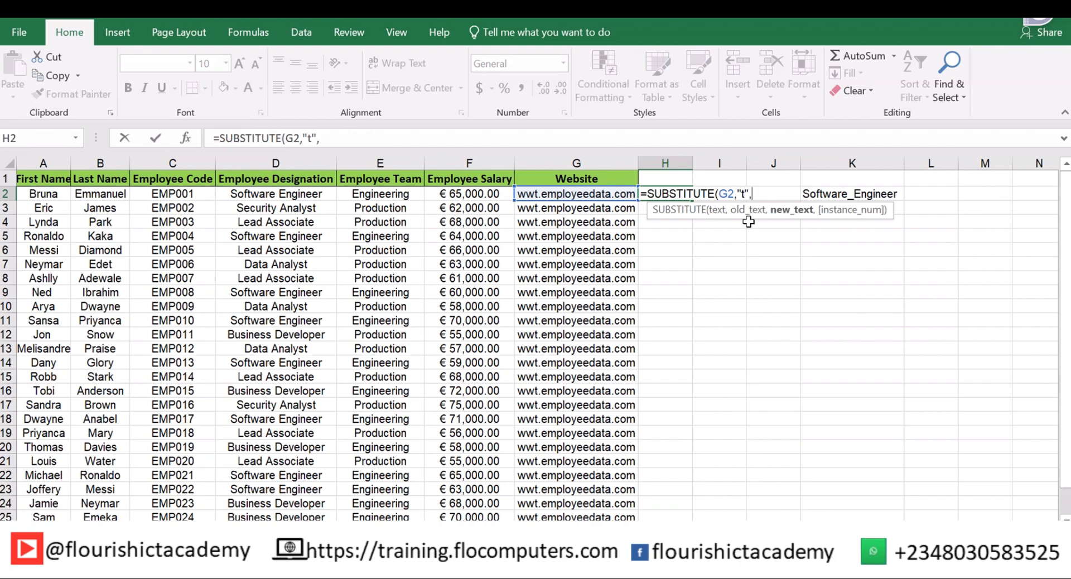
text(w)
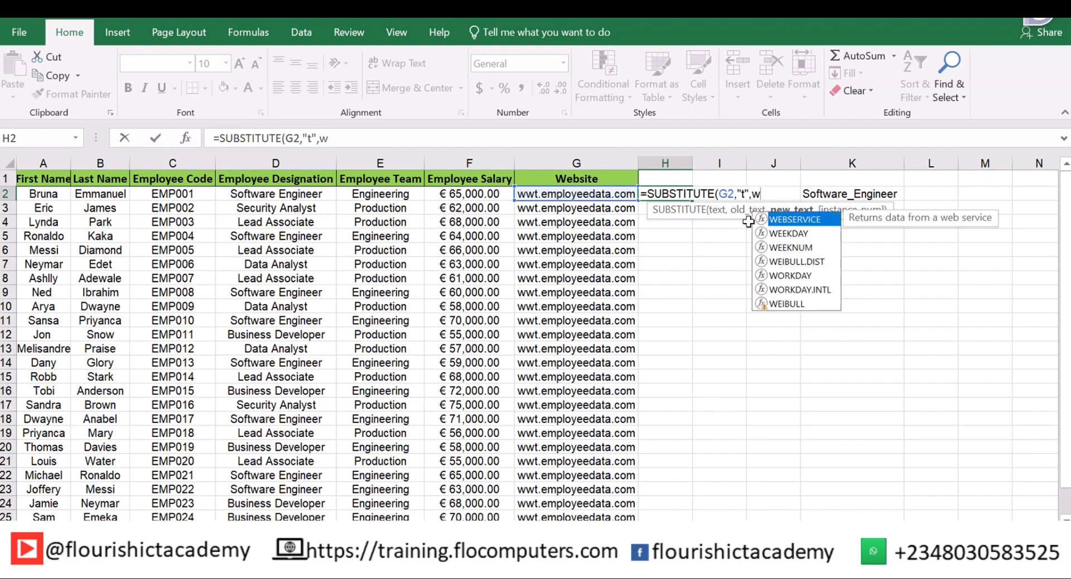
key(BackSpace)
text(")
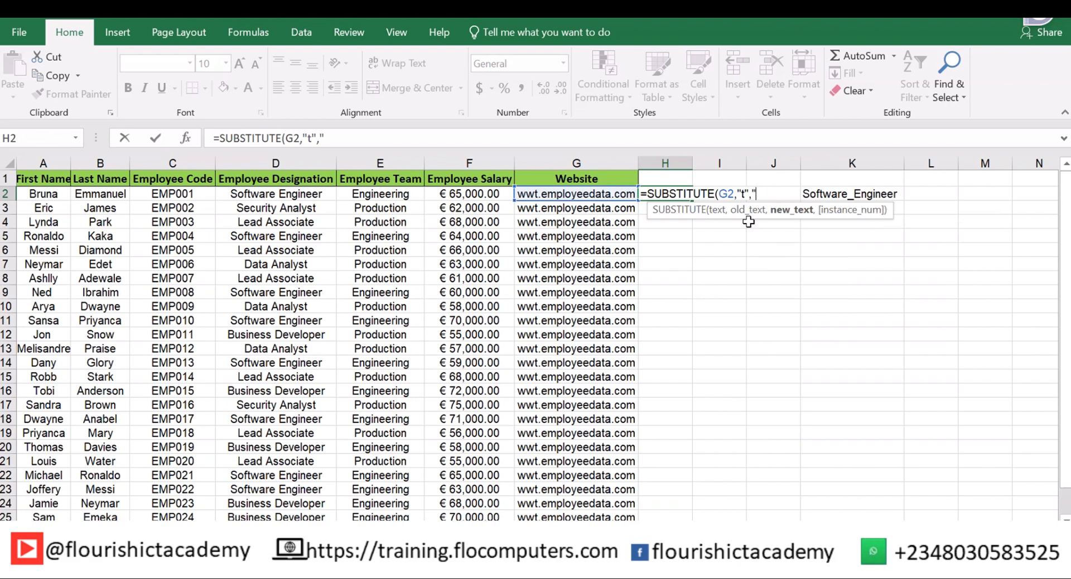
text(w)
text(, )
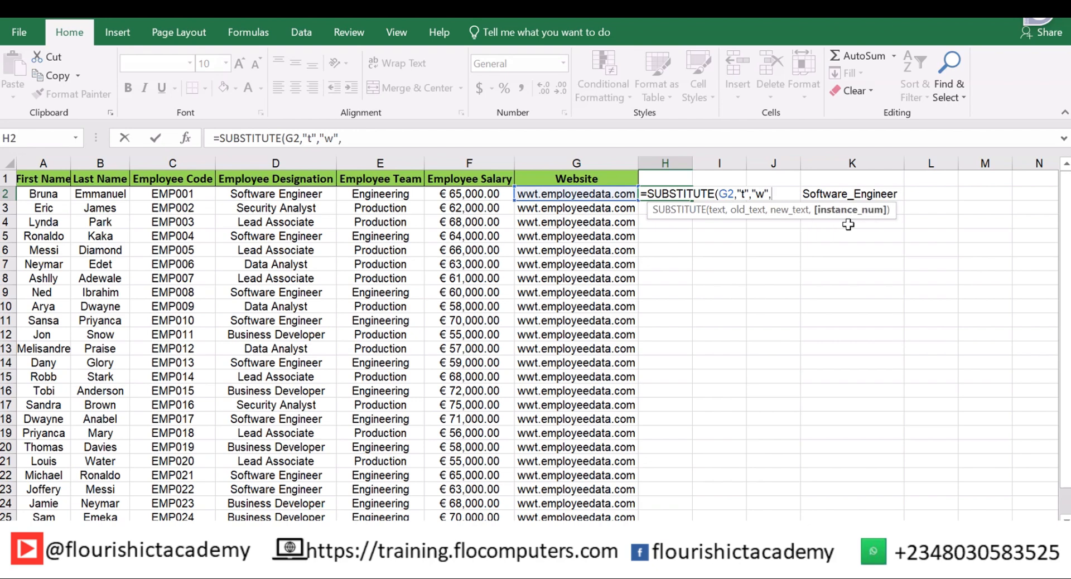
text(1)
key(BackSpace)
key(BackSpace)
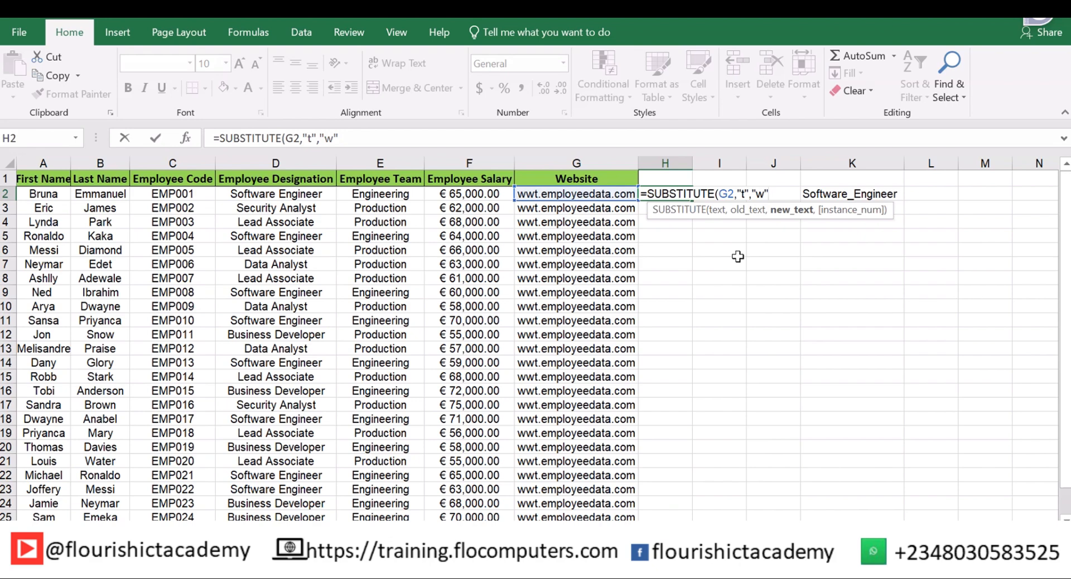
text())
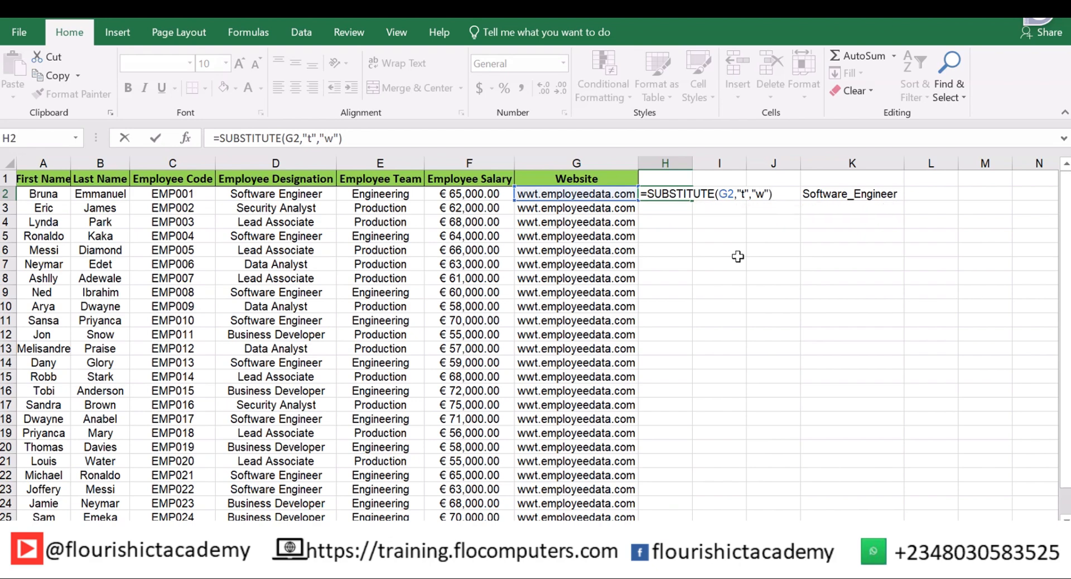
key(Return)
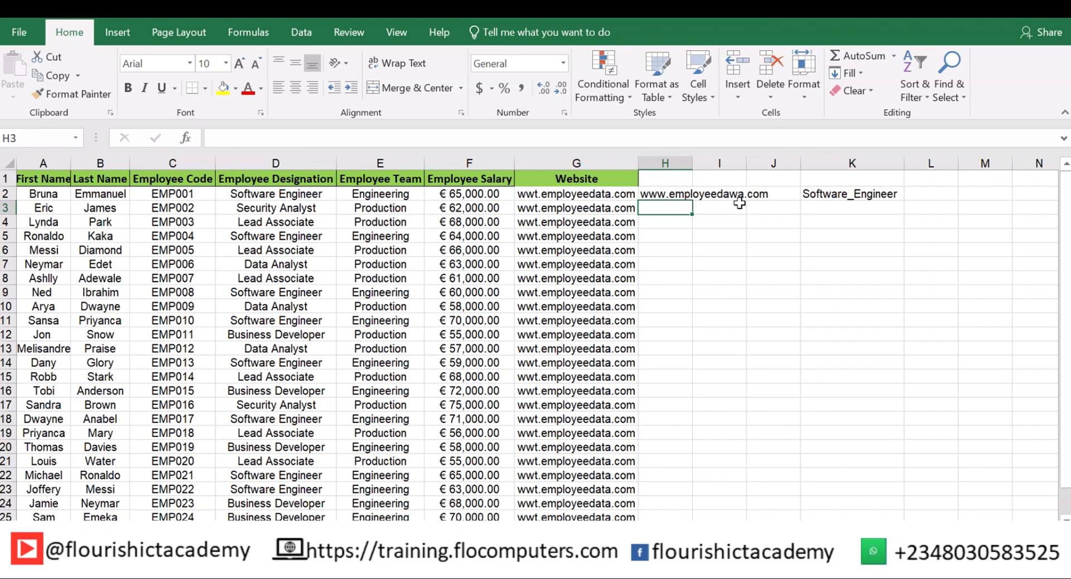
Add instance number 1 to the SUBSTITUTE formula in cell H2 so only the first t is replaced
click(670, 193)
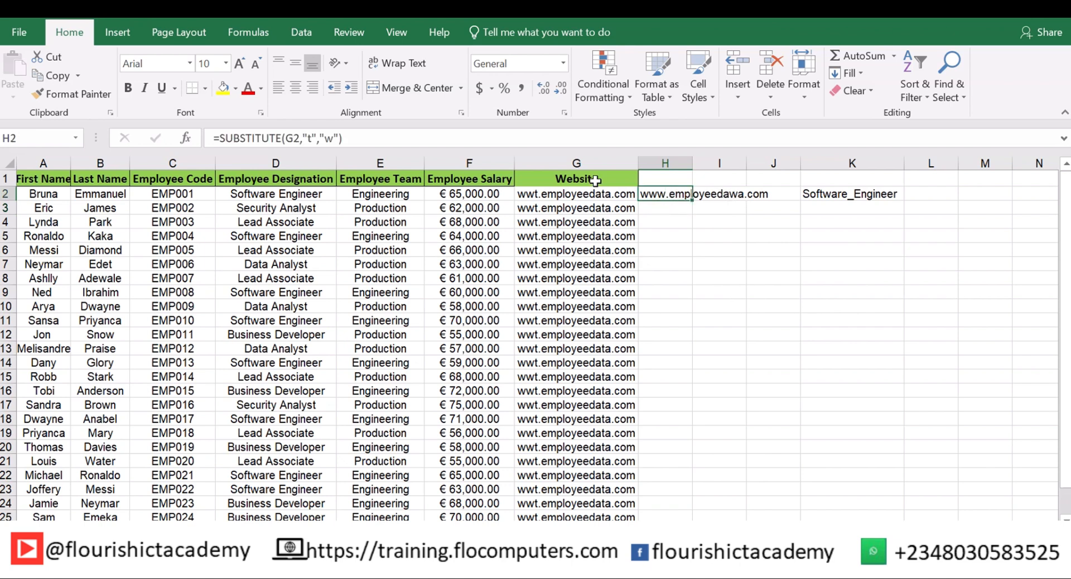
double_click(654, 190)
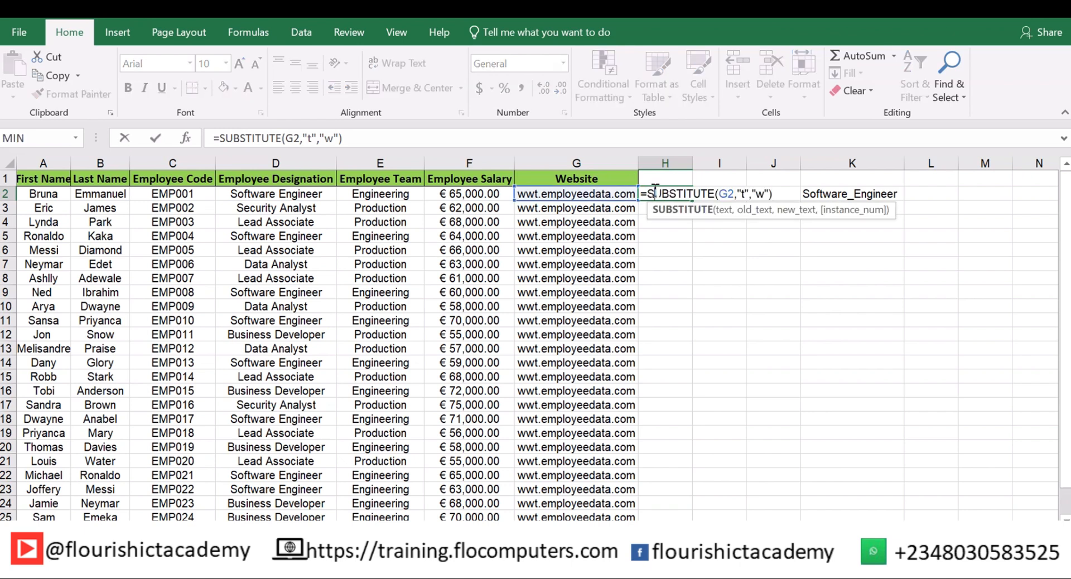
click(769, 193)
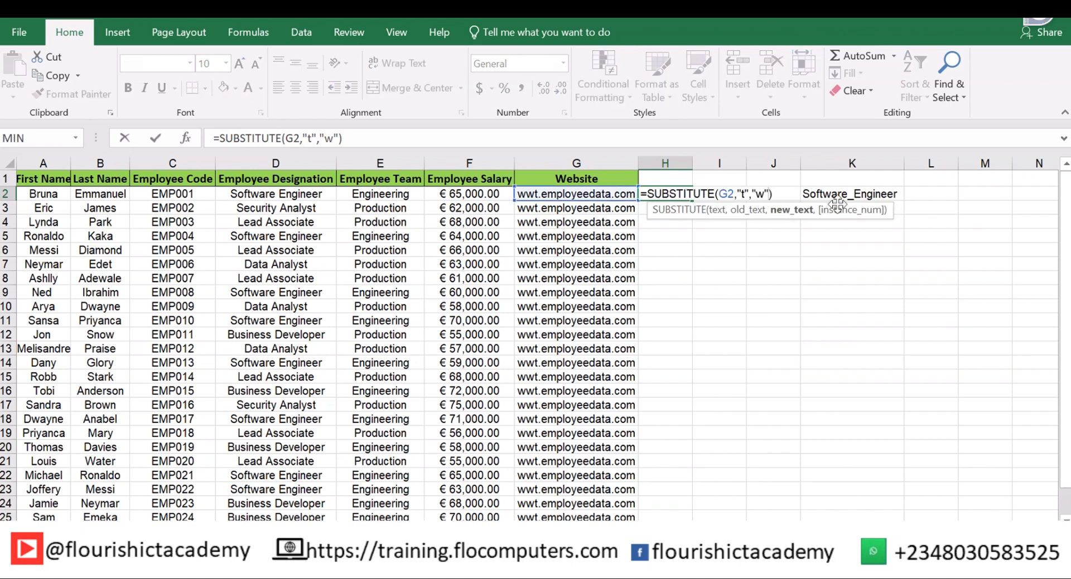
text(,)
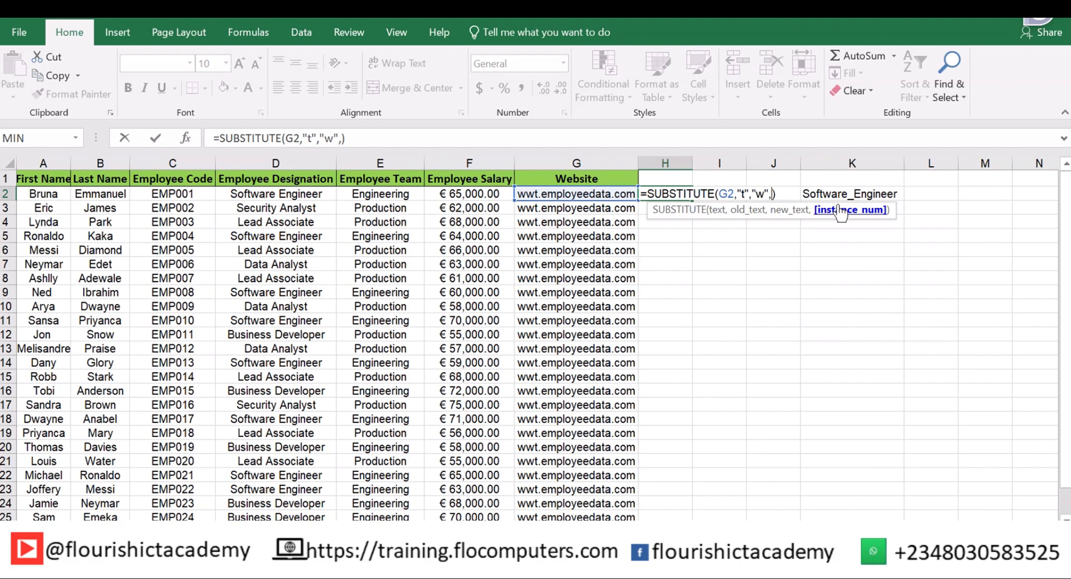
text(1)
key(Return)
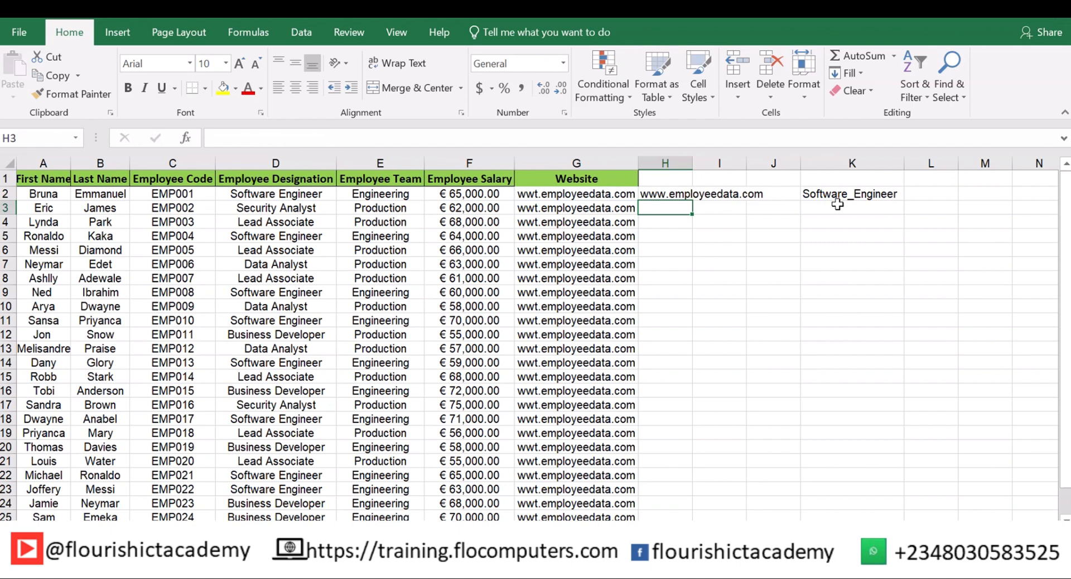
Autofit the width of column H and fill the SUBSTITUTE formula from H2 down to H24
double_click(697, 163)
click(677, 193)
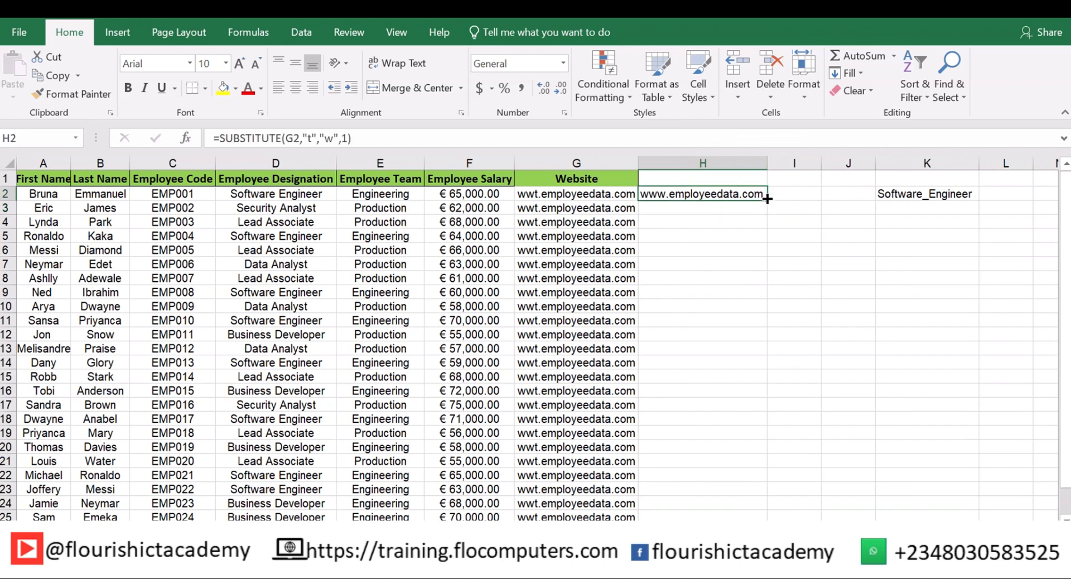
drag(768, 199, 749, 356)
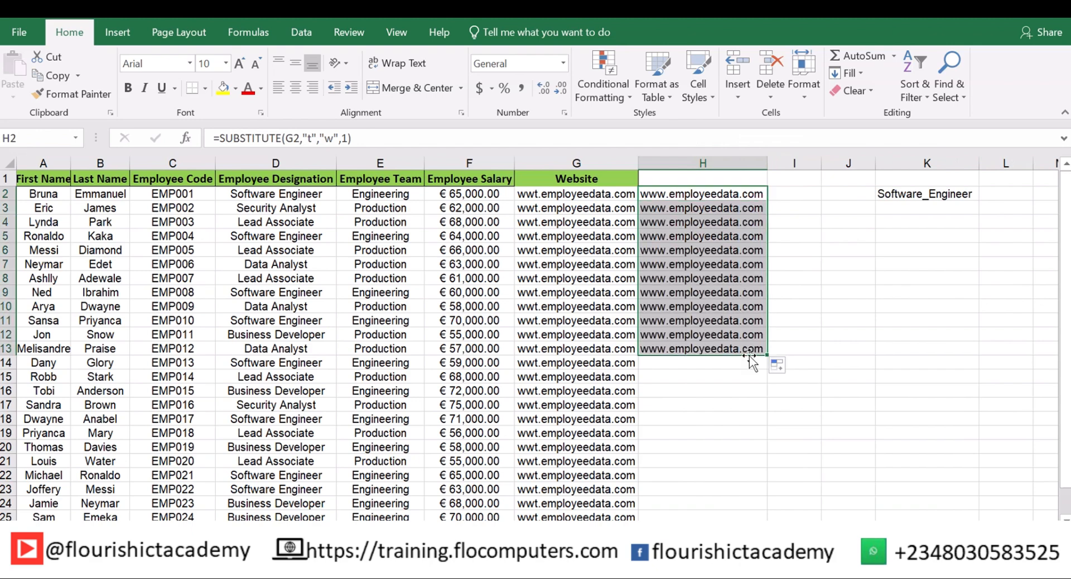
drag(767, 354, 746, 505)
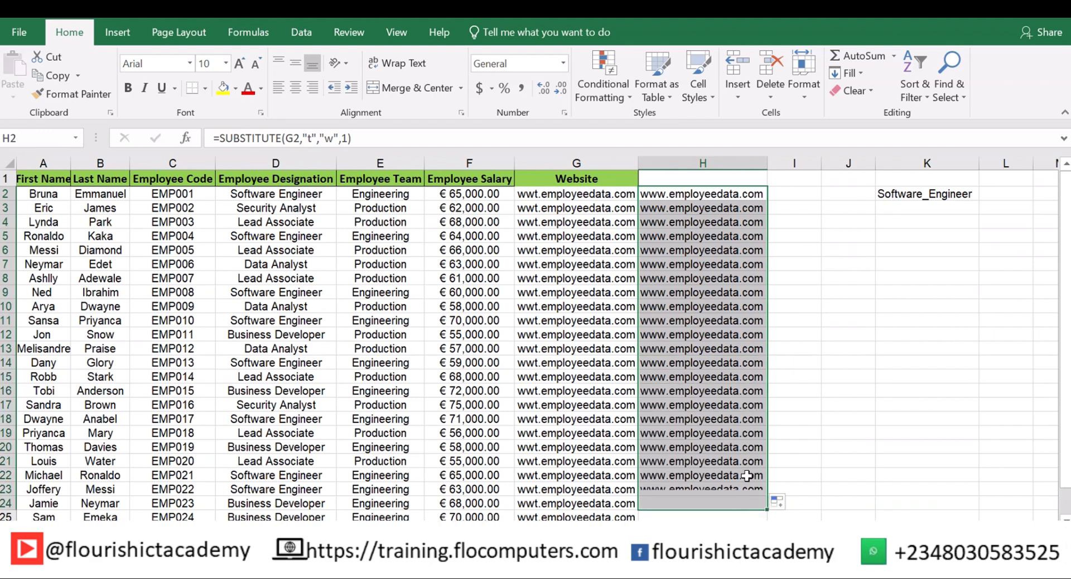
click(709, 179)
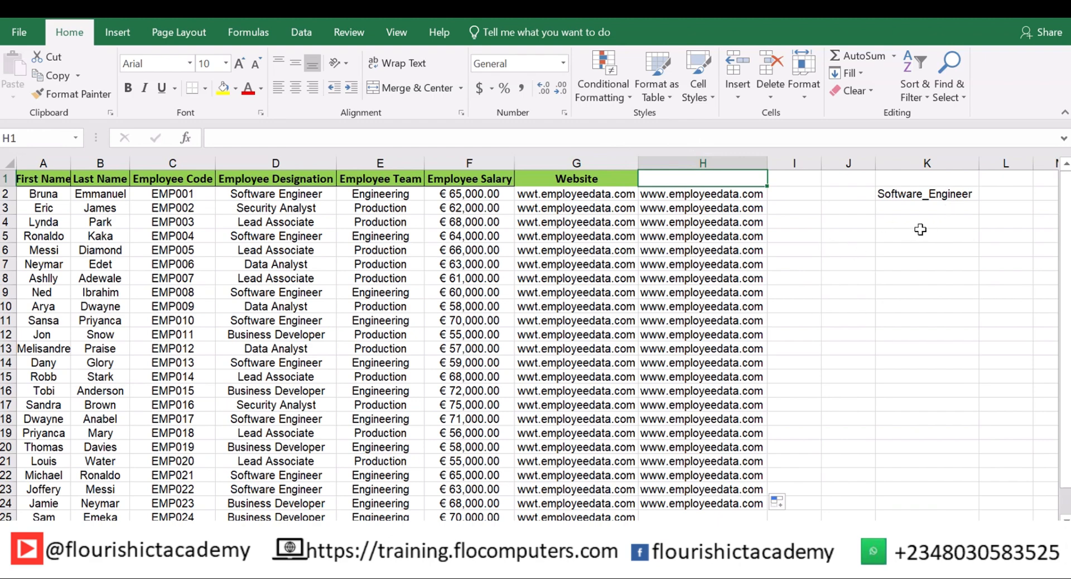
click(909, 195)
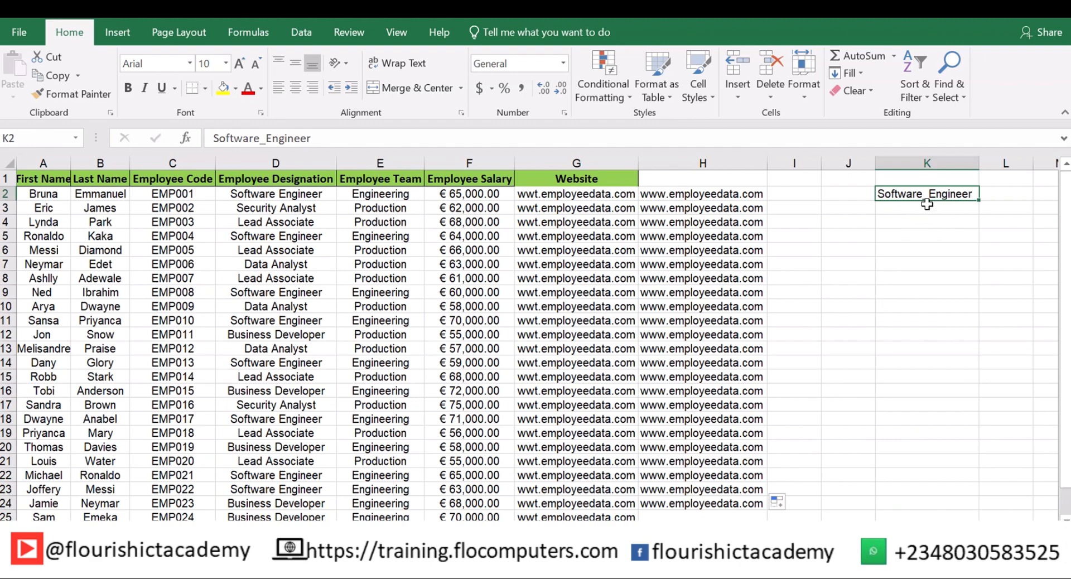
click(316, 198)
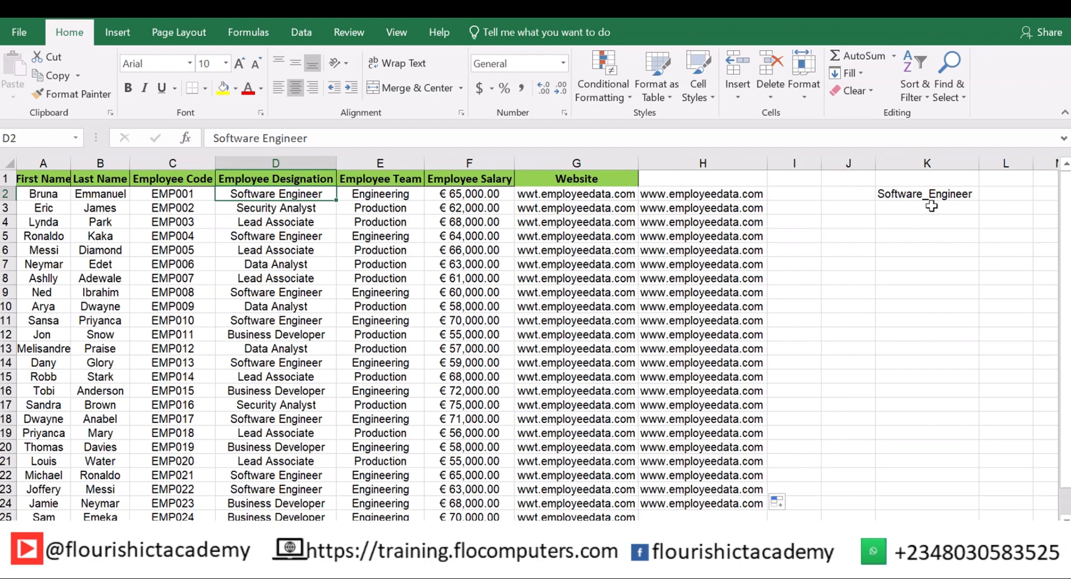
click(998, 195)
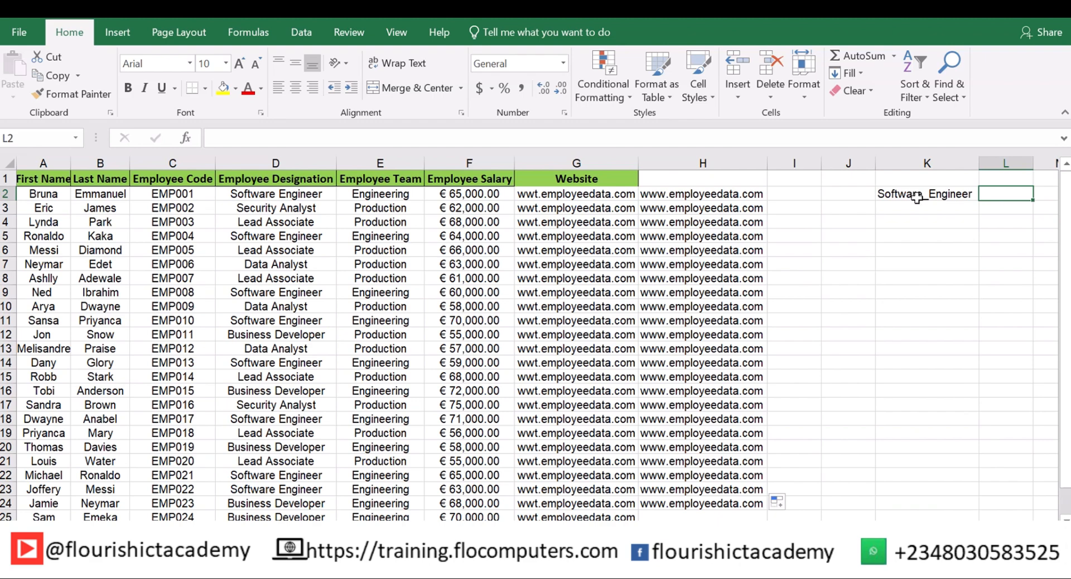
click(943, 206)
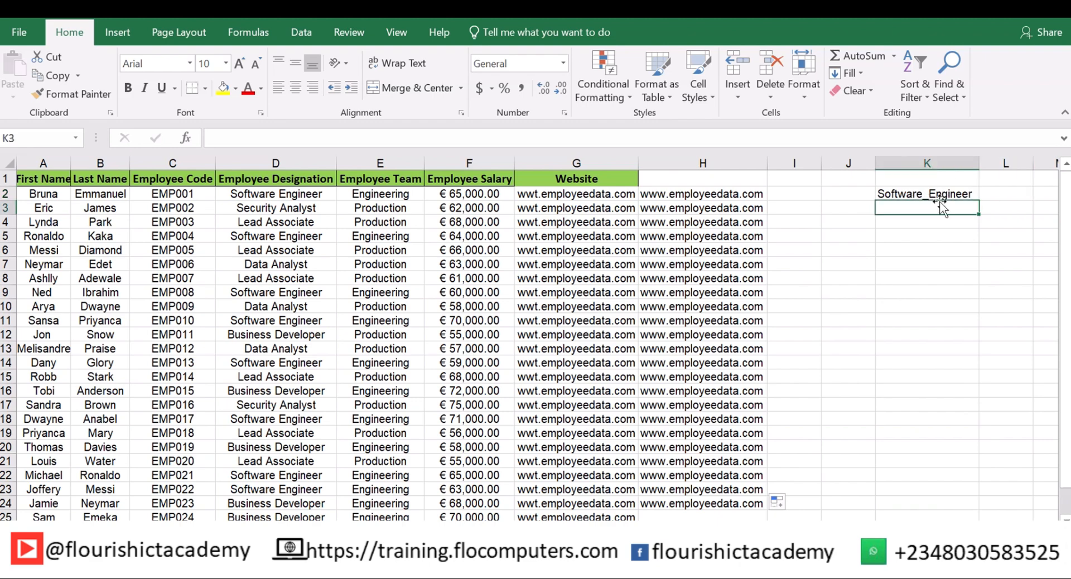
click(919, 193)
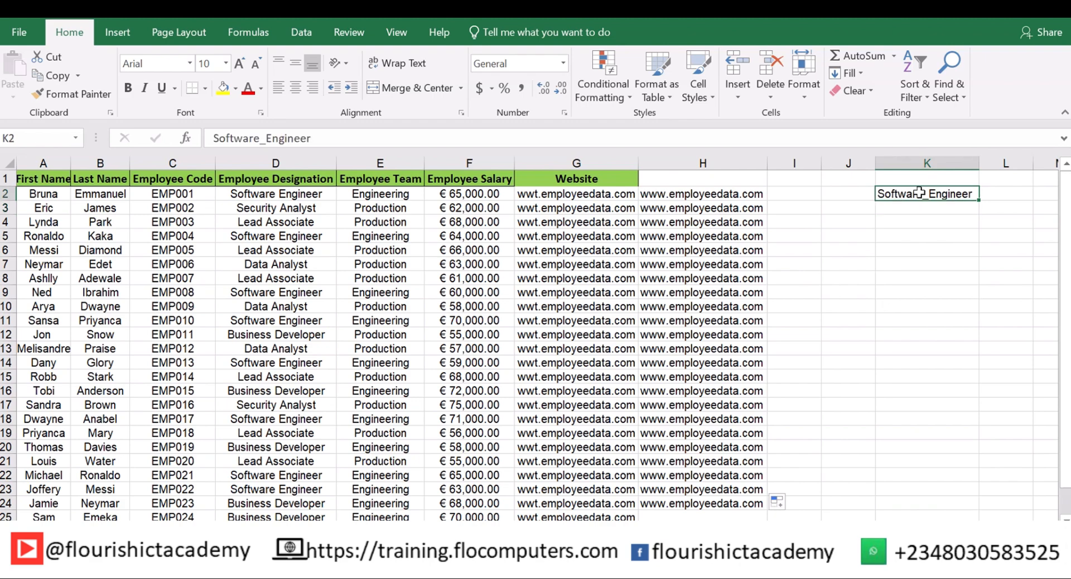
click(856, 192)
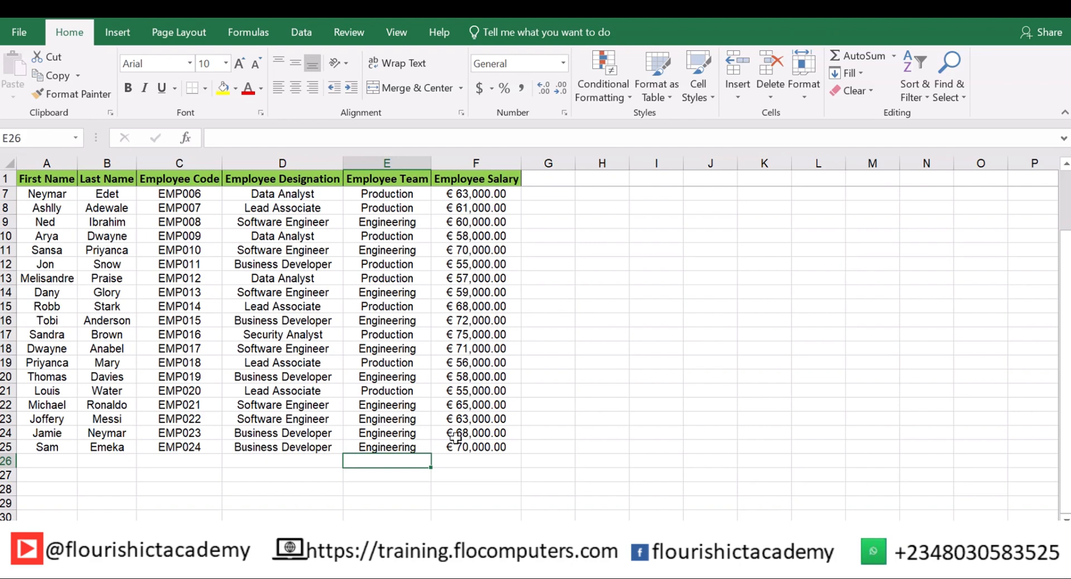
Enter =MINIFS(F7:F25,D7:D25,"Data Analyst") in cell F26 to find the lowest data analyst salary in those rows
click(468, 464)
text(=min)
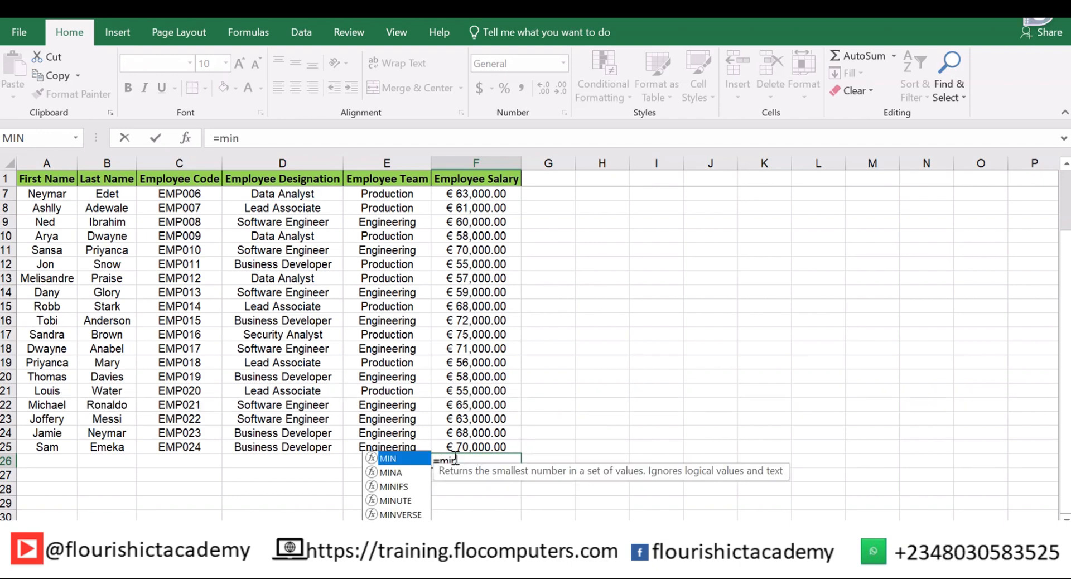
double_click(406, 489)
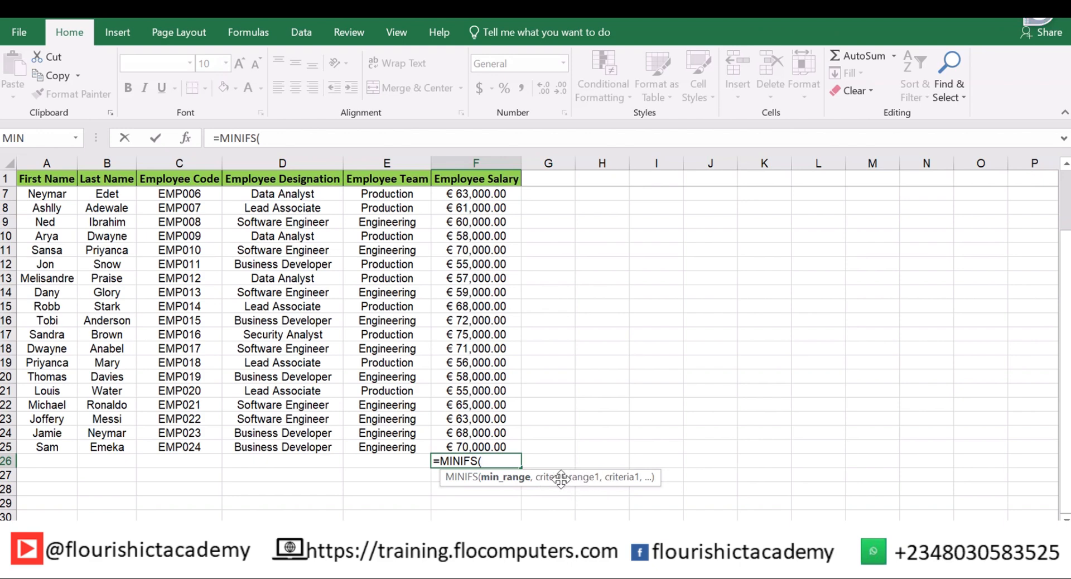
key(BackSpace)
key(BackSpace)
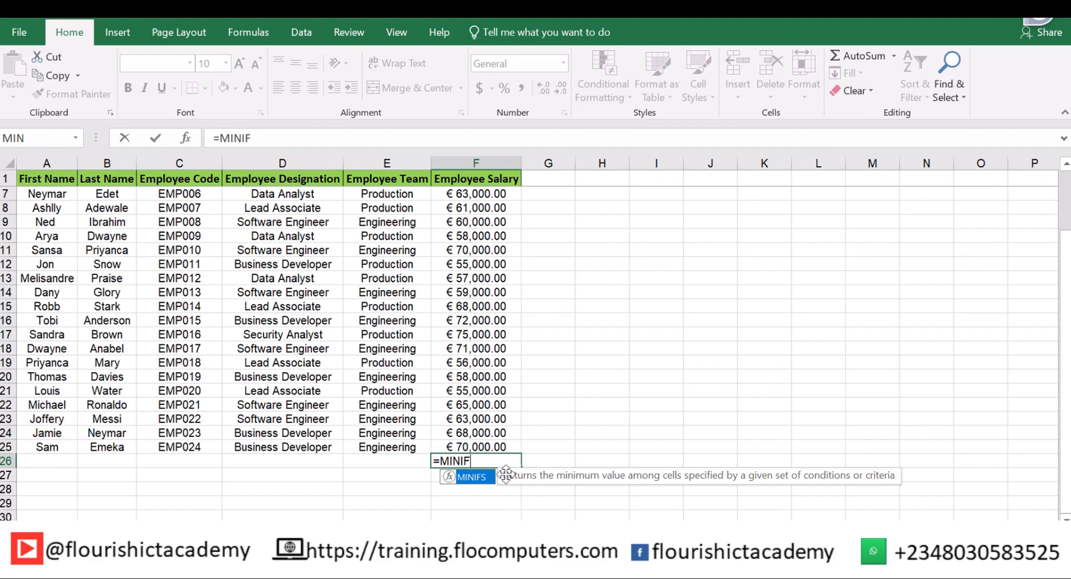
double_click(475, 481)
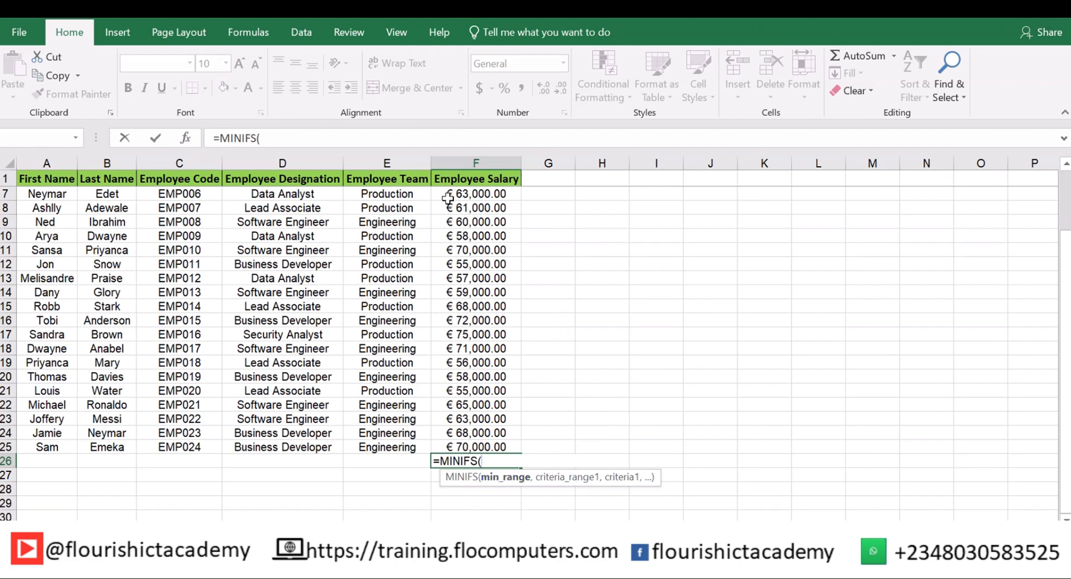
drag(448, 198, 473, 445)
text(,)
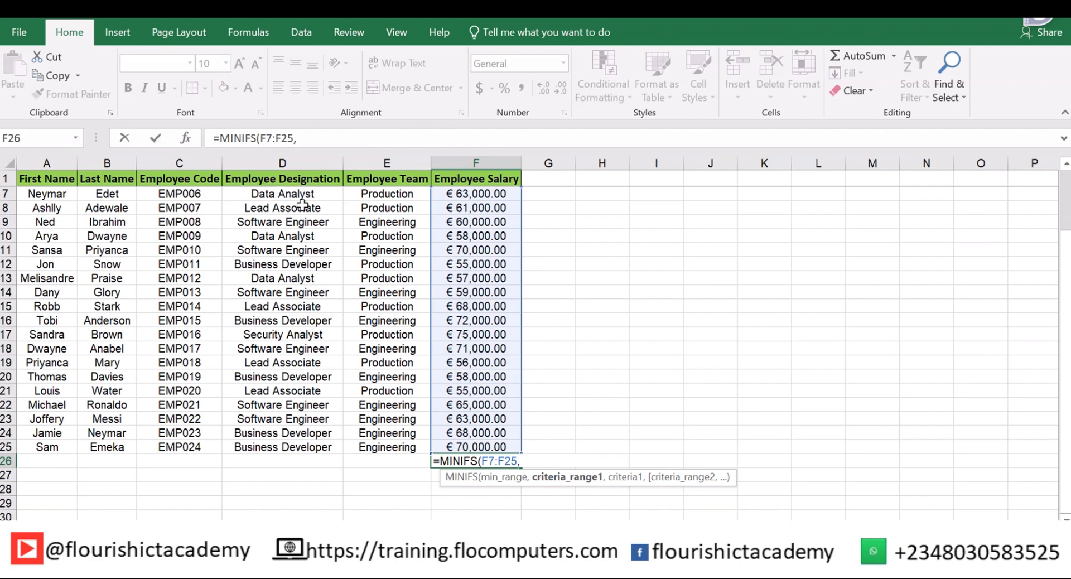
drag(296, 195, 282, 442)
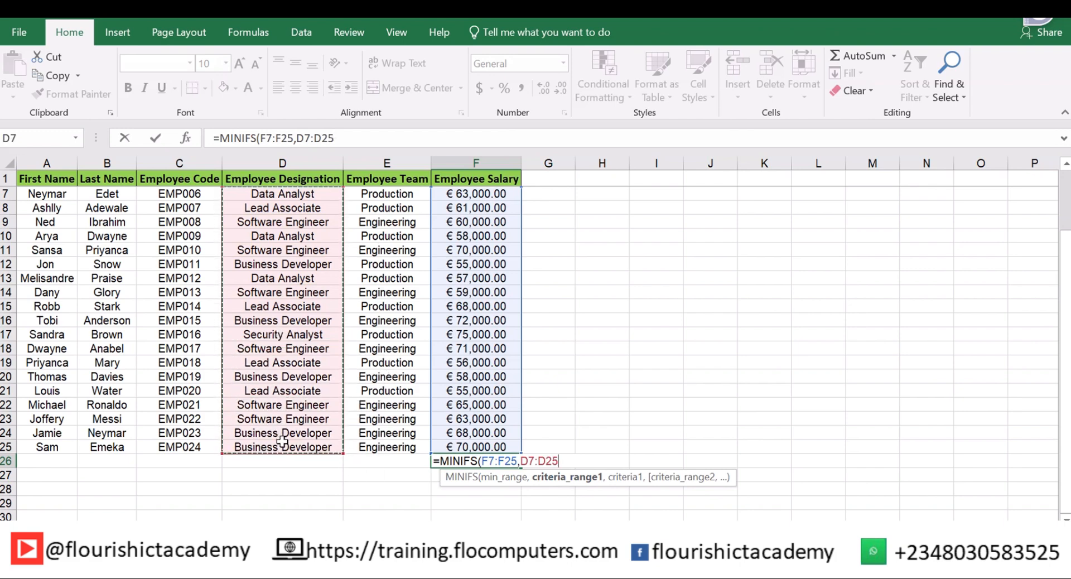
text(,)
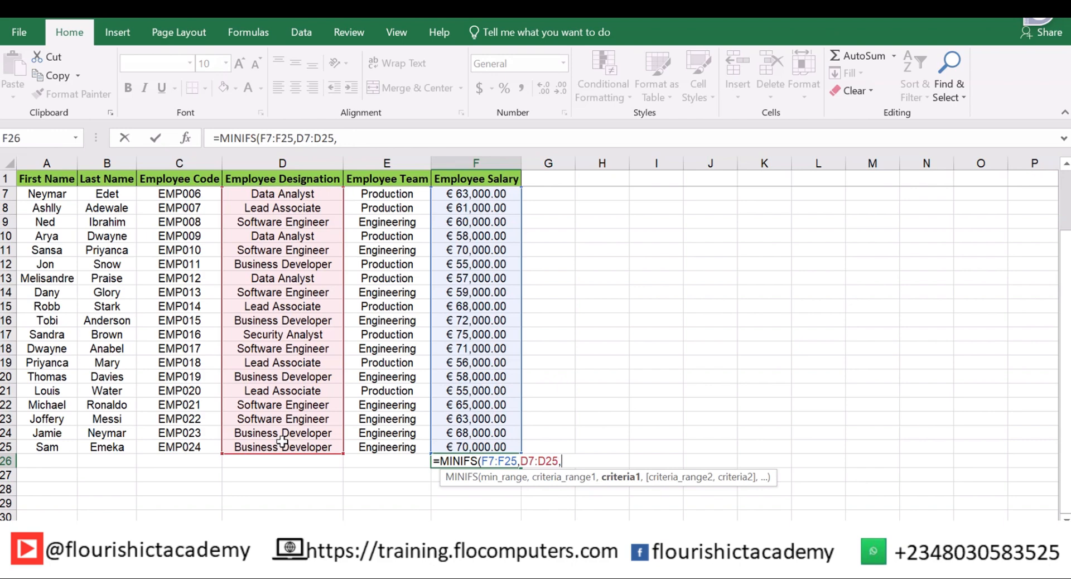
text("D ata Analyst)
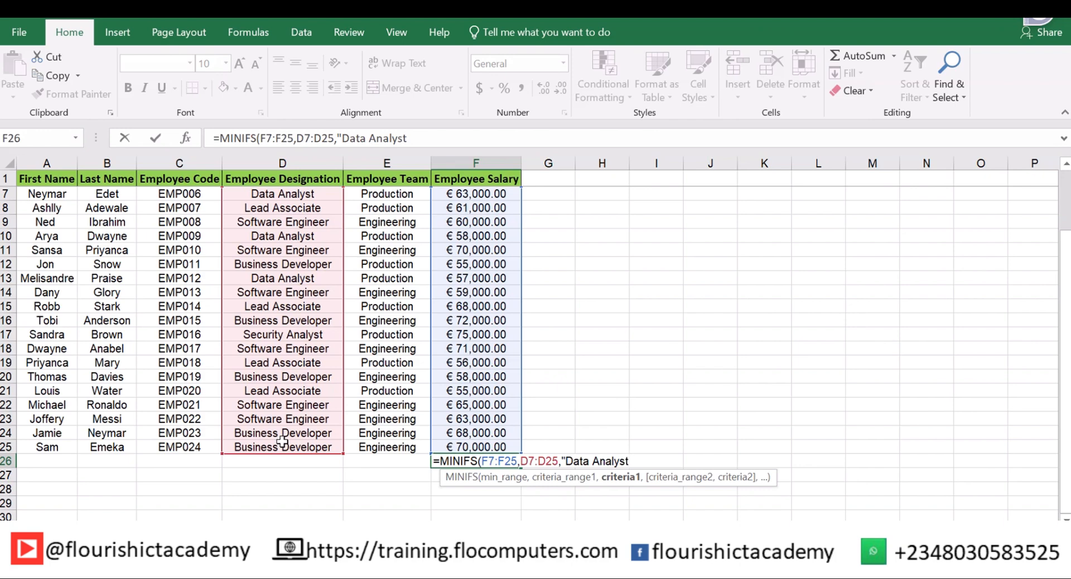
text("))
key(Return)
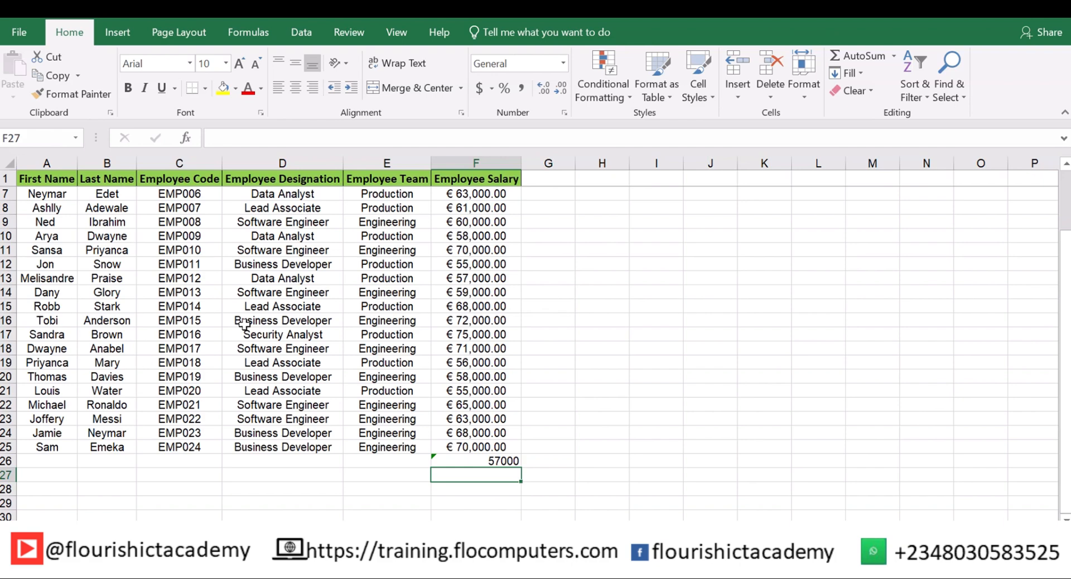
click(496, 459)
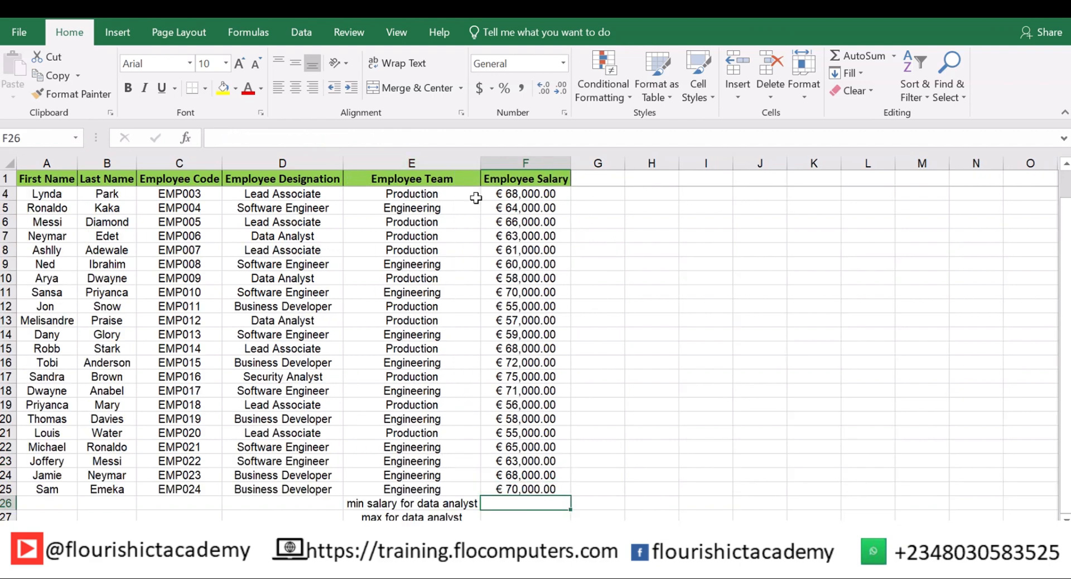
Start a MINIFS formula in cell F26 with the salaries F4:F25 as the min range
click(647, 280)
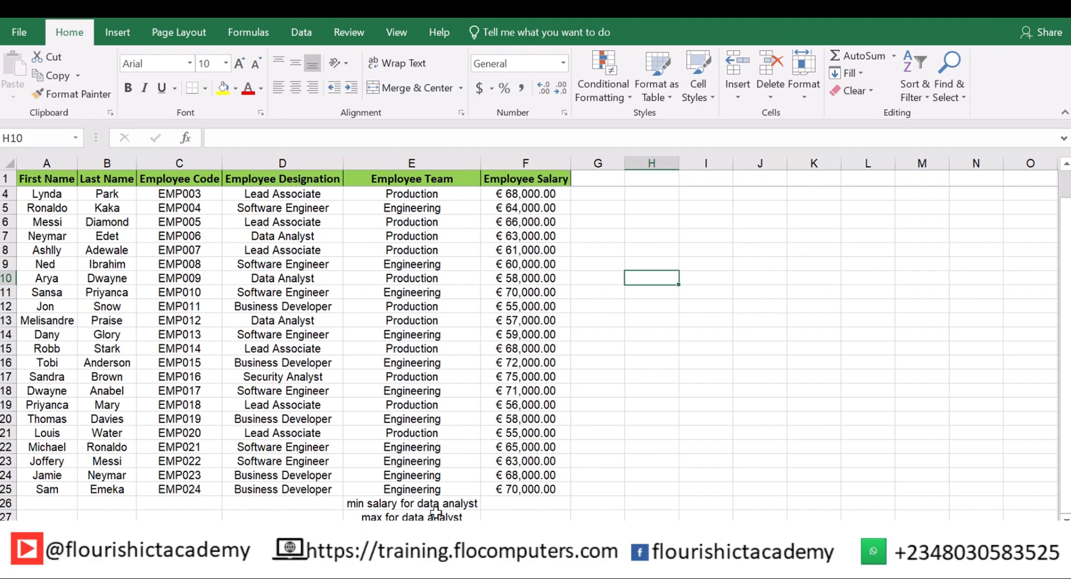
click(498, 503)
text(=)
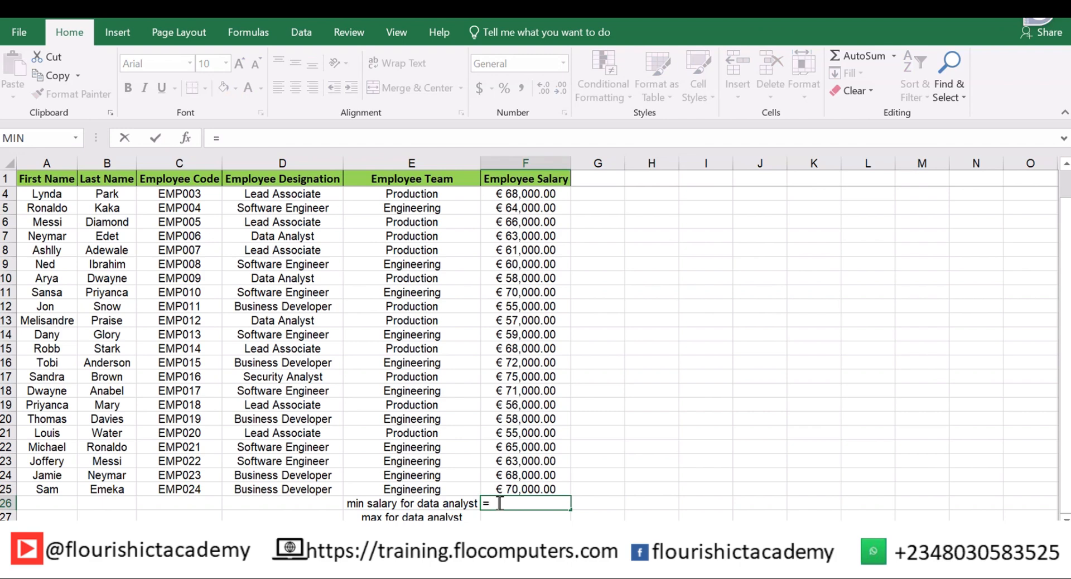
text(min)
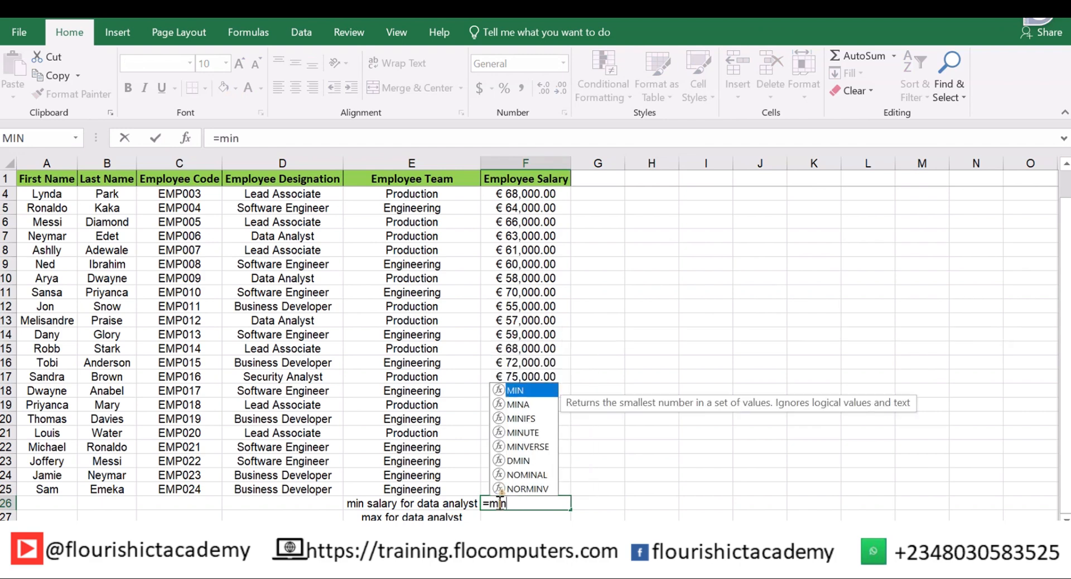
text(i)
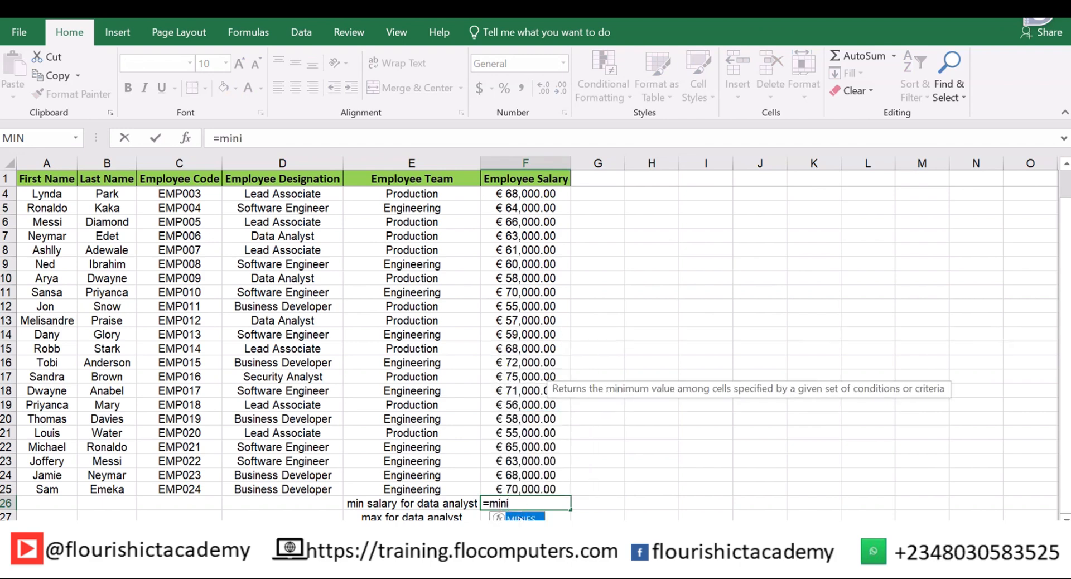
key(Tab)
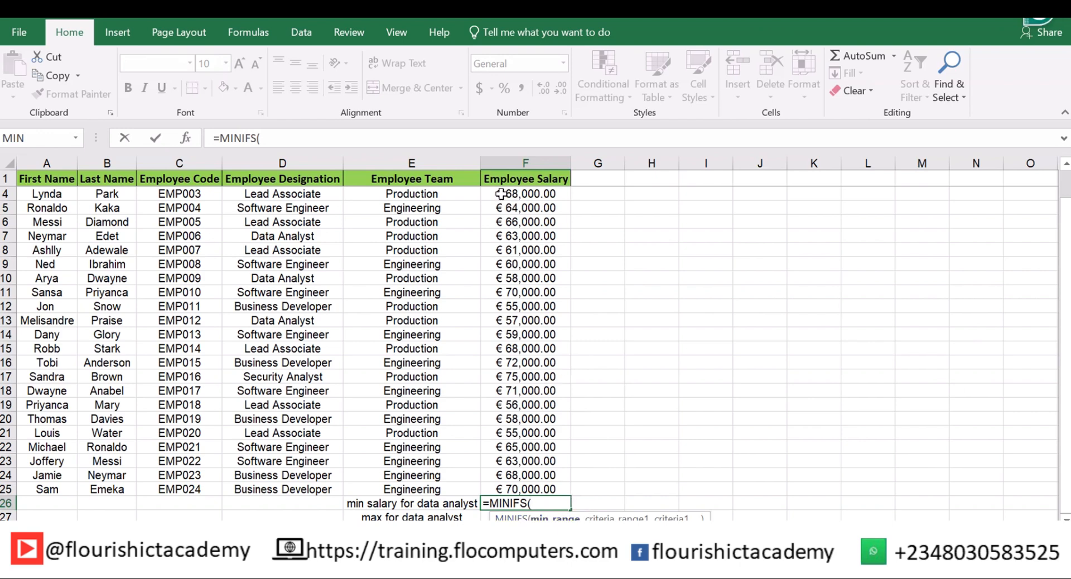
drag(501, 194, 526, 483)
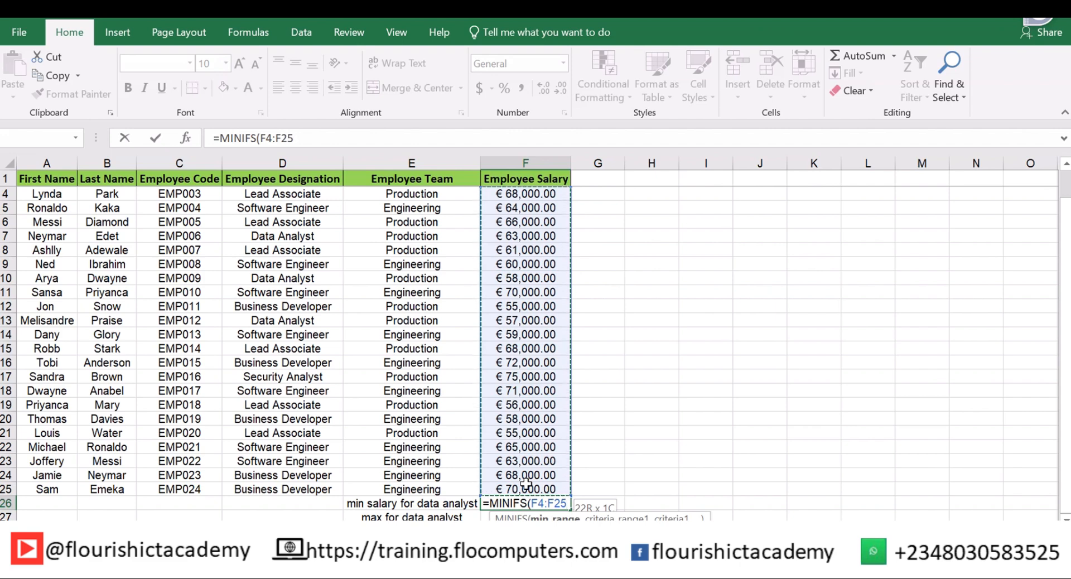
drag(526, 483, 527, 482)
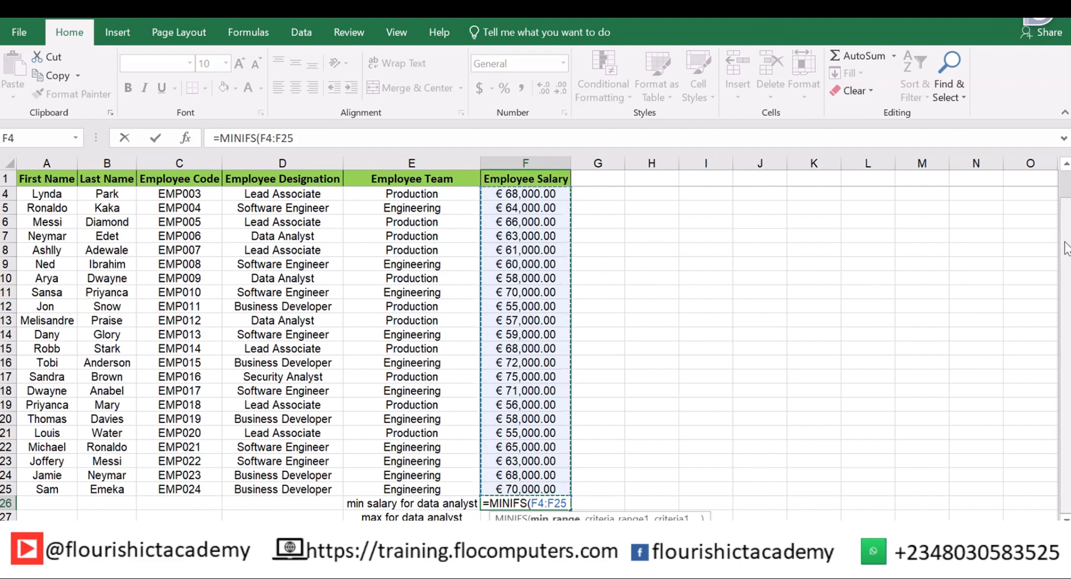
drag(1066, 214, 1065, 203)
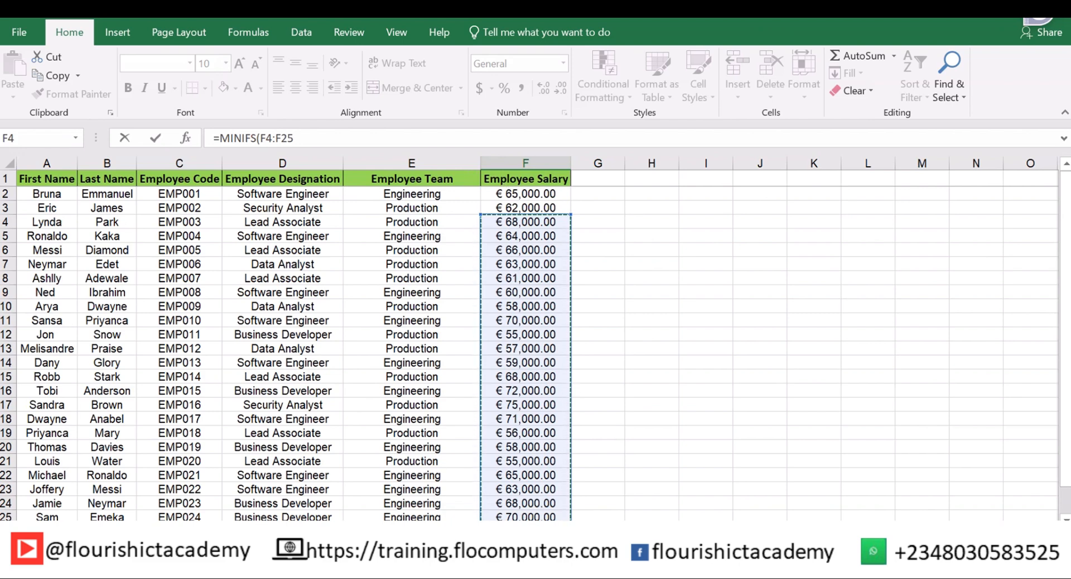
drag(1065, 349, 1065, 357)
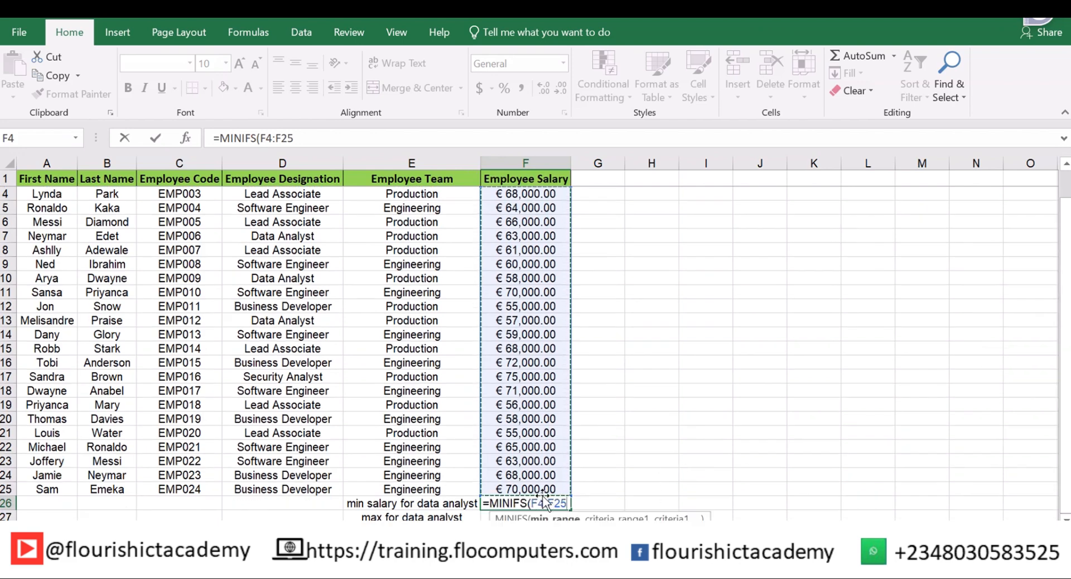
Change the min range of the MINIFS formula in F26 to F2:F25
key(BackSpace)
key(BackSpace)
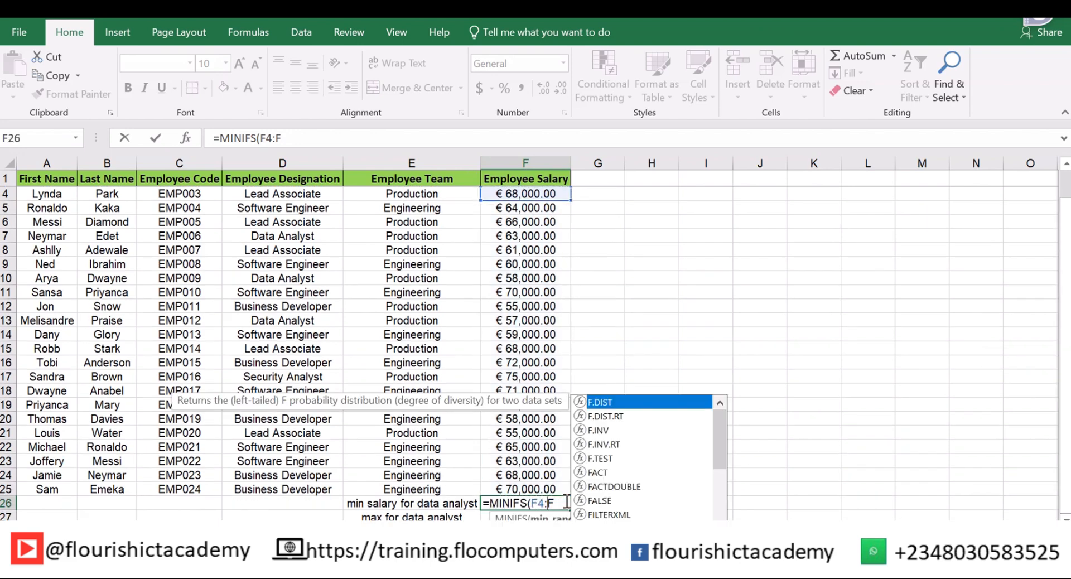
key(BackSpace)
key(BackSpace)
key(BackSpace)
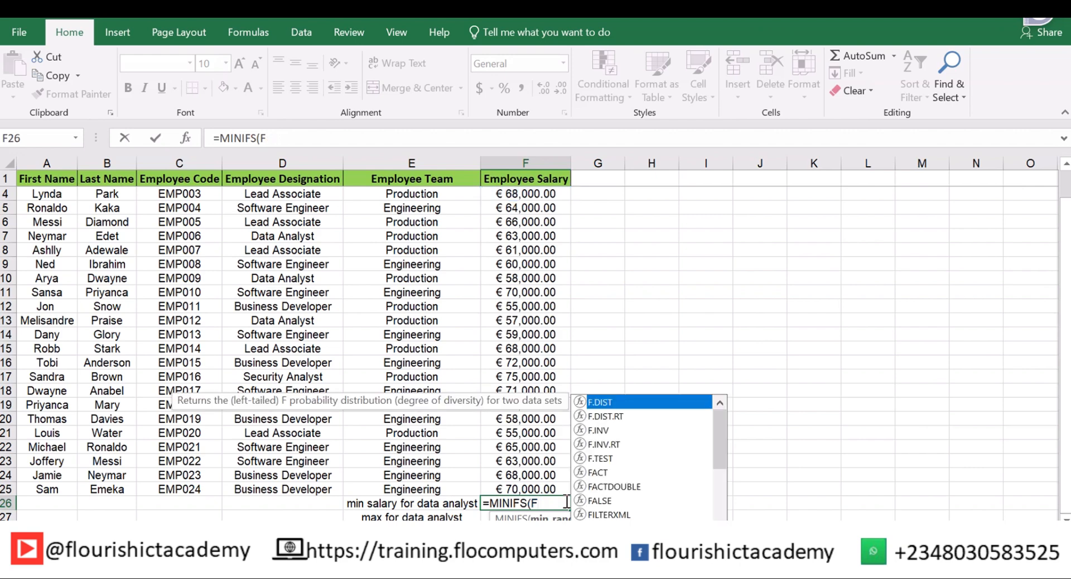
text(2:f25)
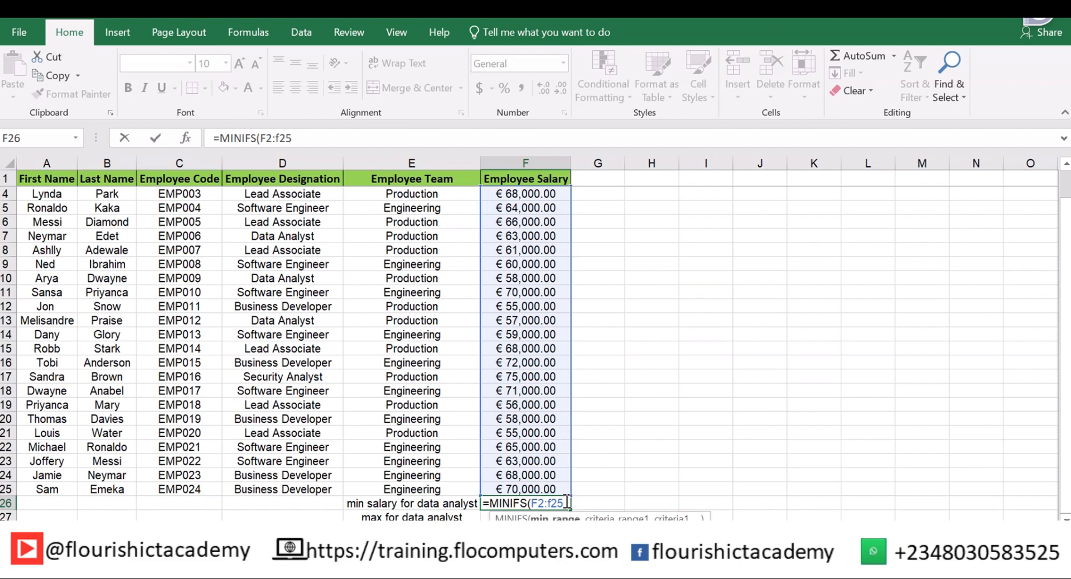
text(,)
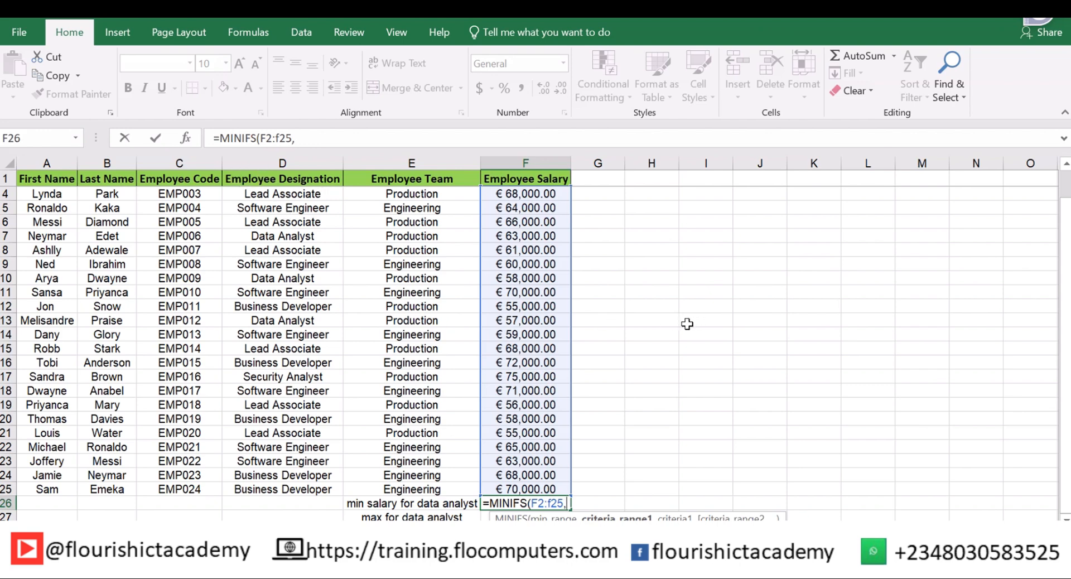
Complete the MINIFS formula in F26 with criteria range D2:D25 and criterion "Data Analyst", accepting the suggested correction of the closing quote
text(D2)
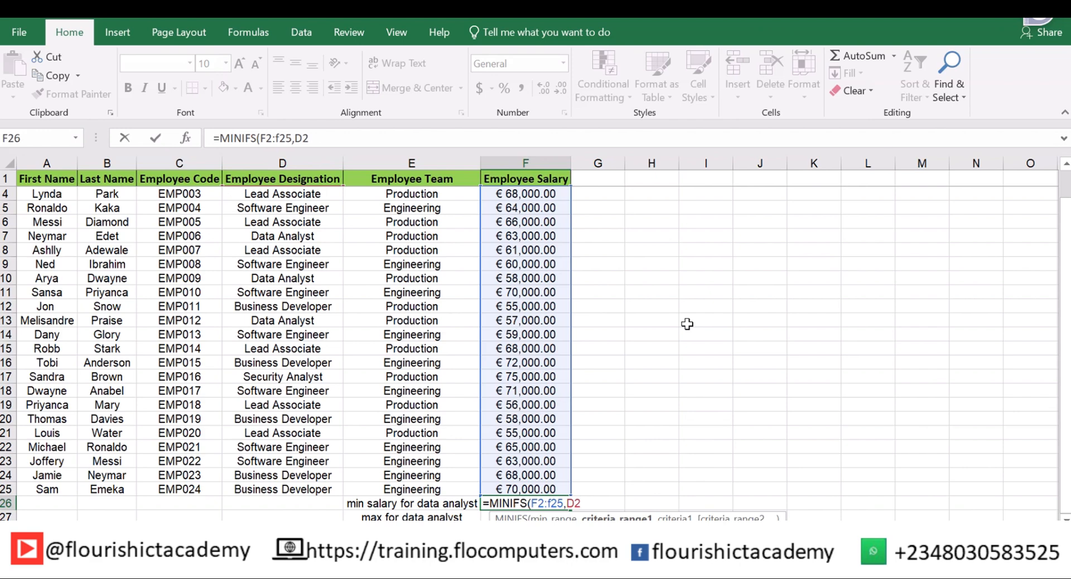
text(:D25)
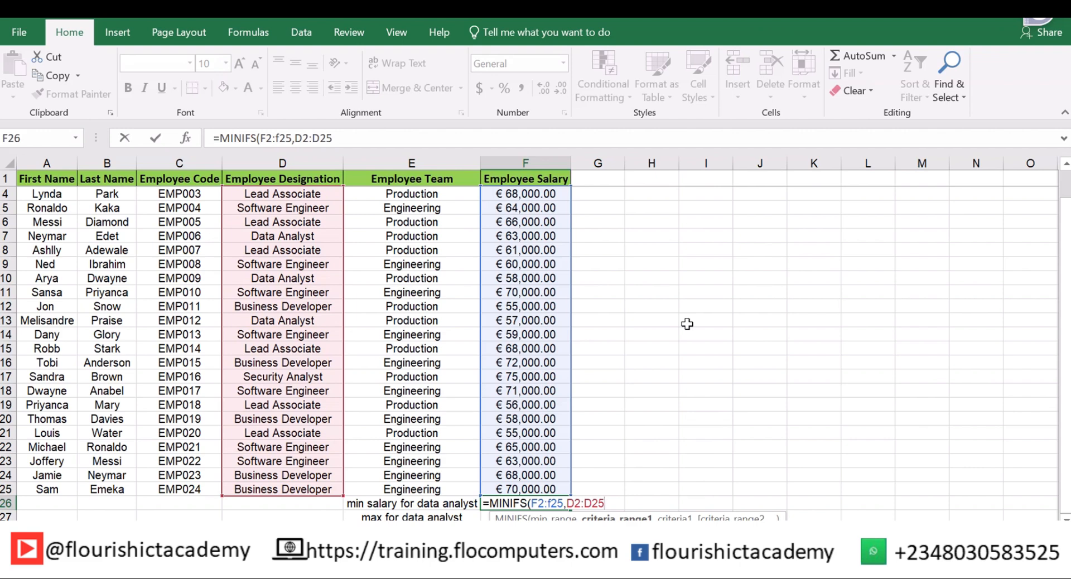
text(,)
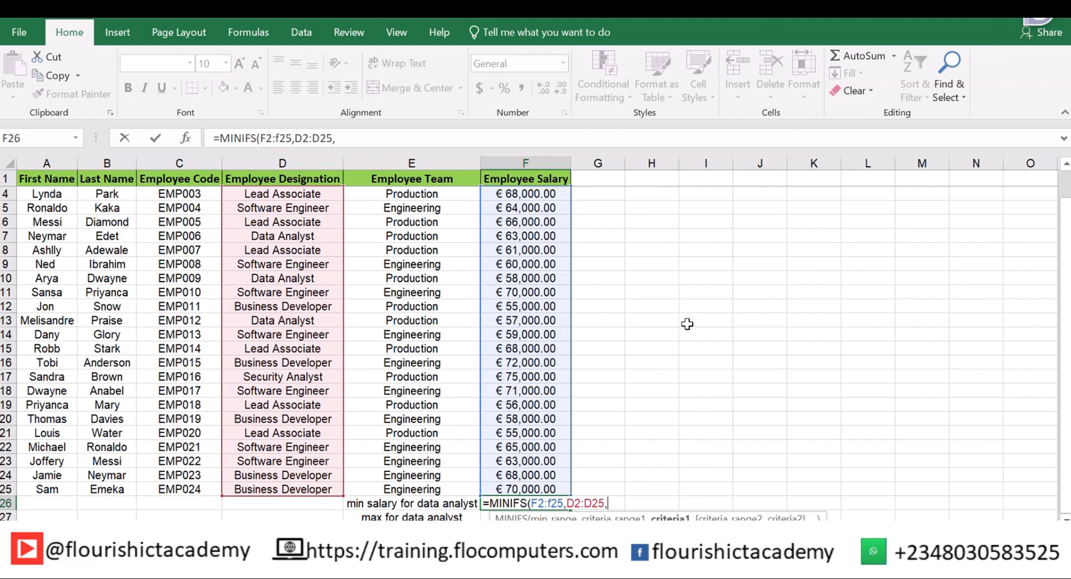
text("Data Analyst)
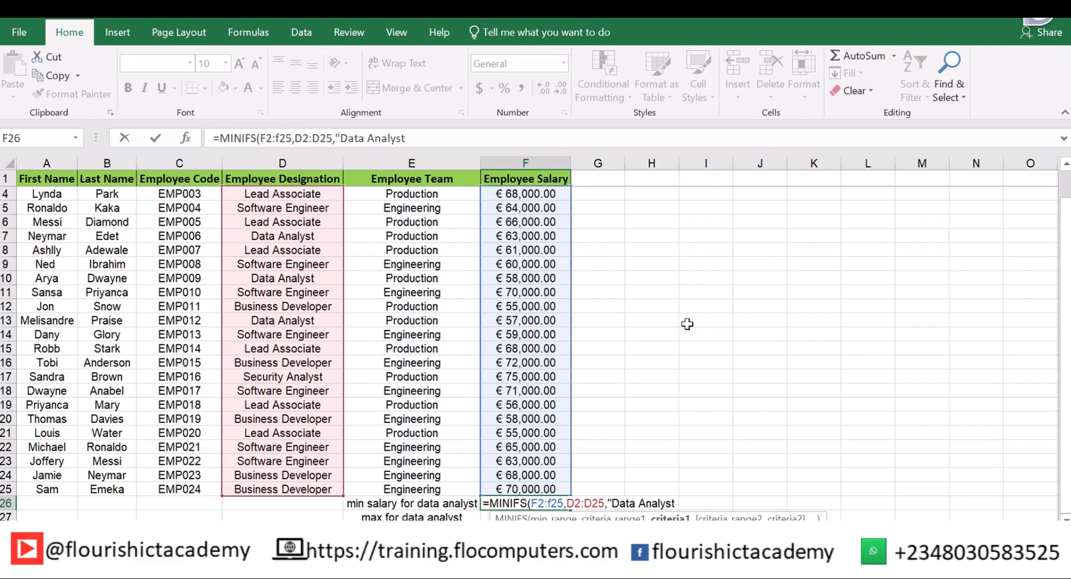
text())
key(Return)
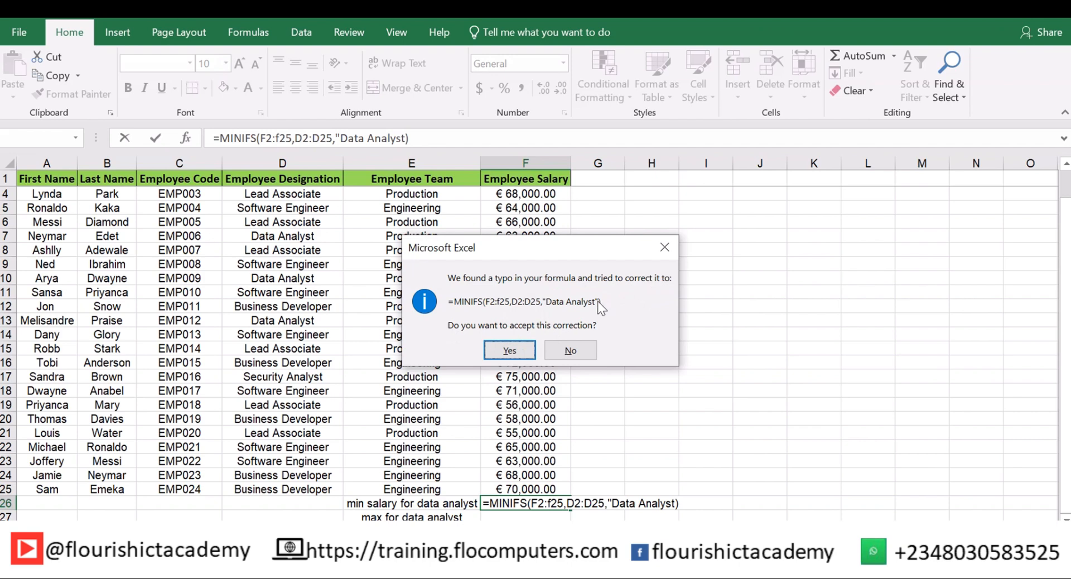
click(510, 350)
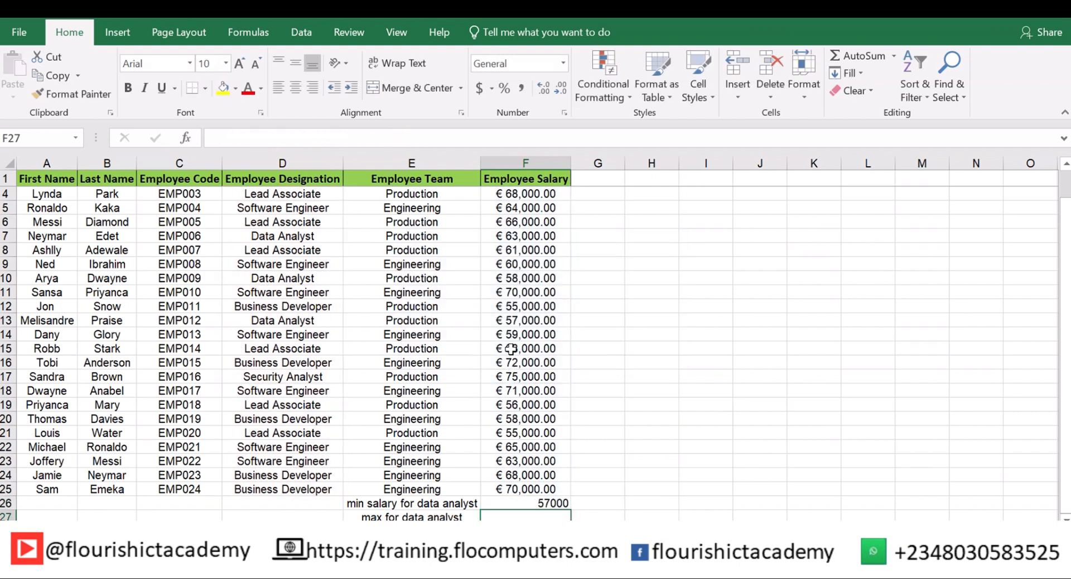
scroll(510, 350, down, 1)
key(Up)
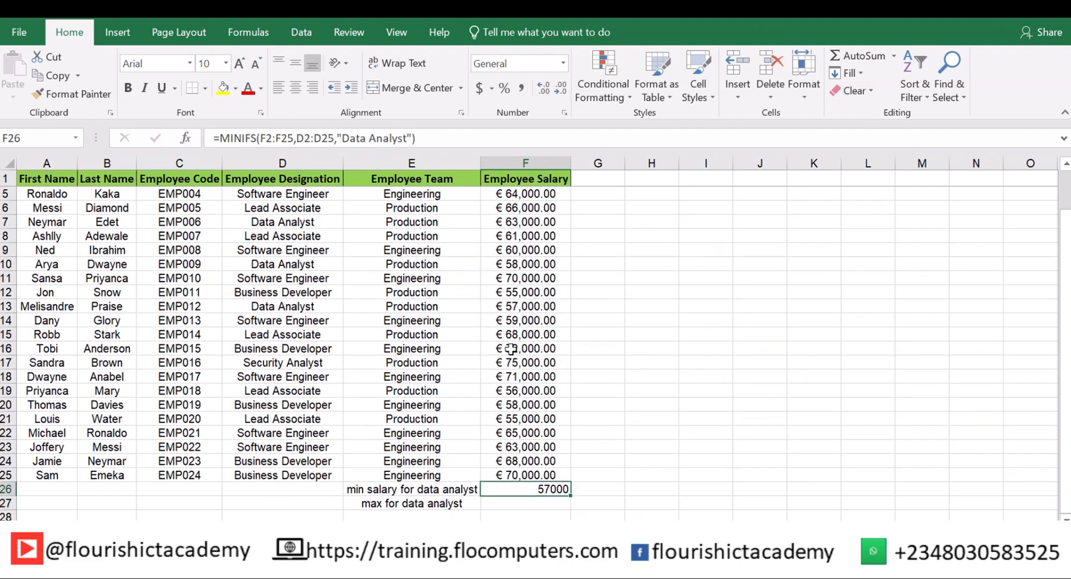
click(532, 504)
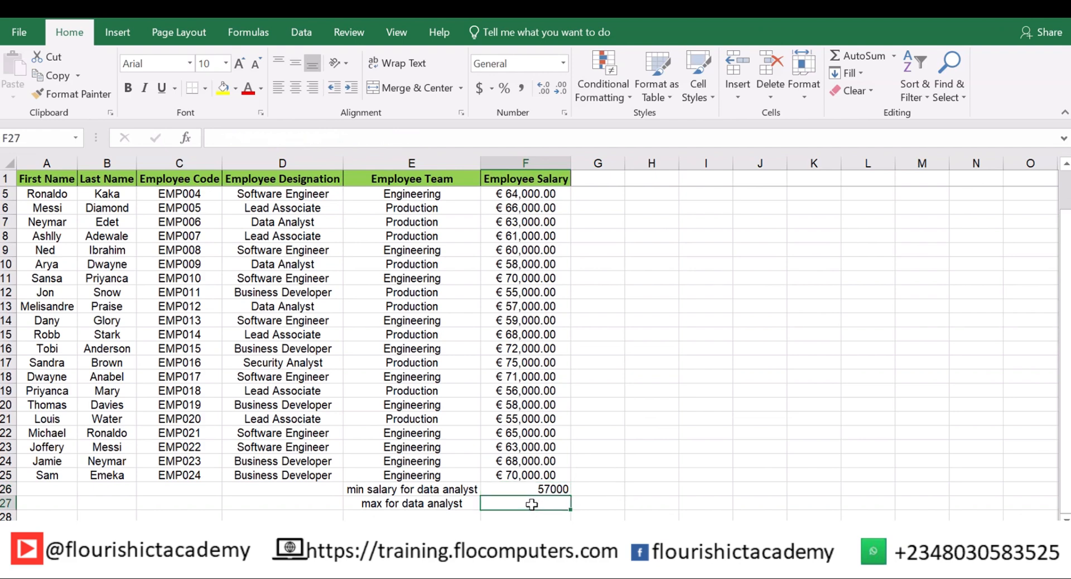
text(=)
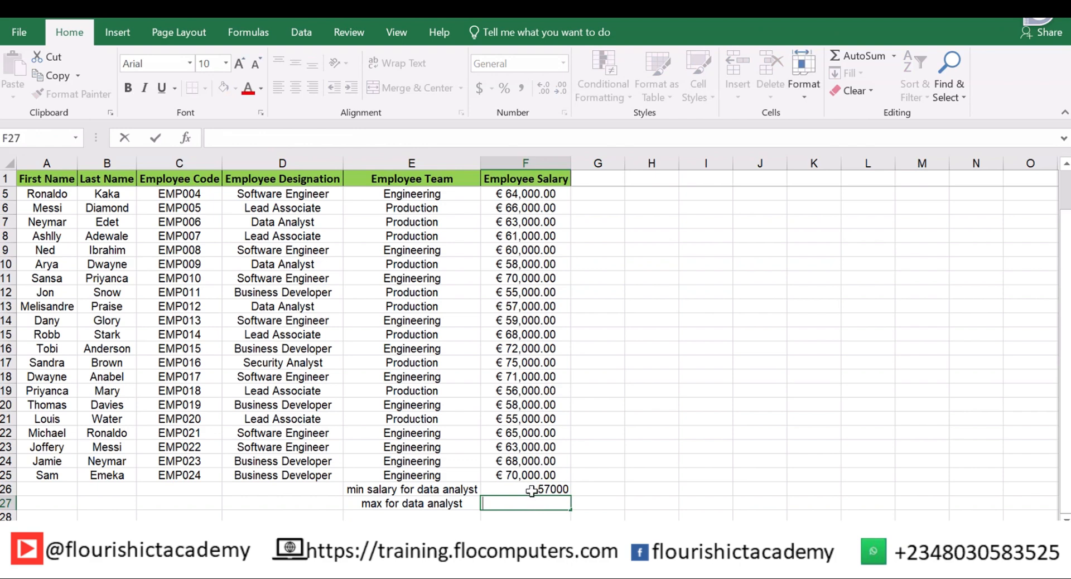
key(Escape)
Copy the MINIFS formula from cell F26 into cell F27
click(530, 489)
key(ctrl+c)
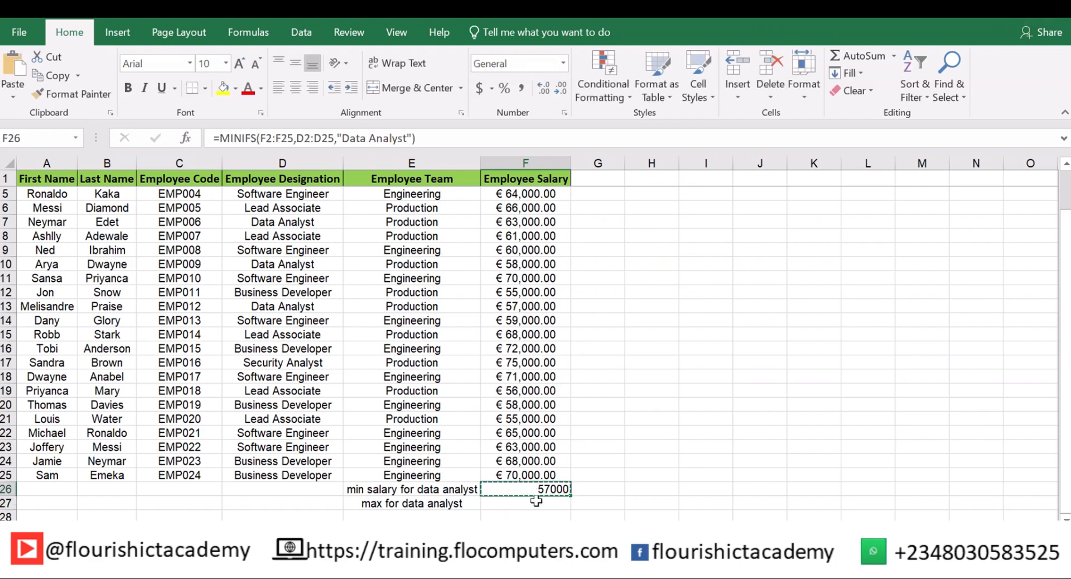
click(532, 502)
key(ctrl+v)
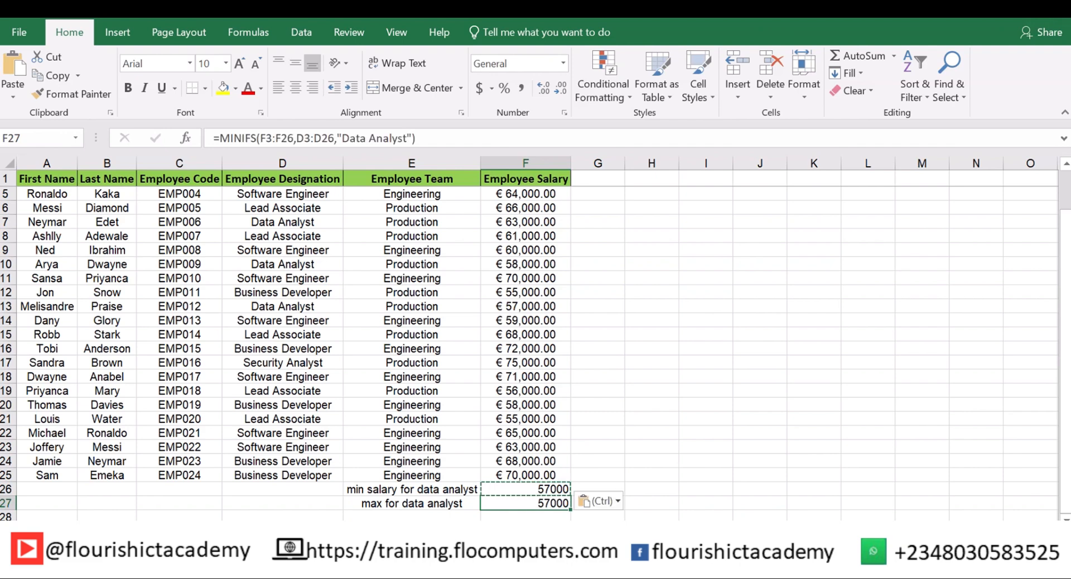
Replace MIN with MAX in the formula in cell F27 and insert MAXIFS from the function suggestions
click(243, 140)
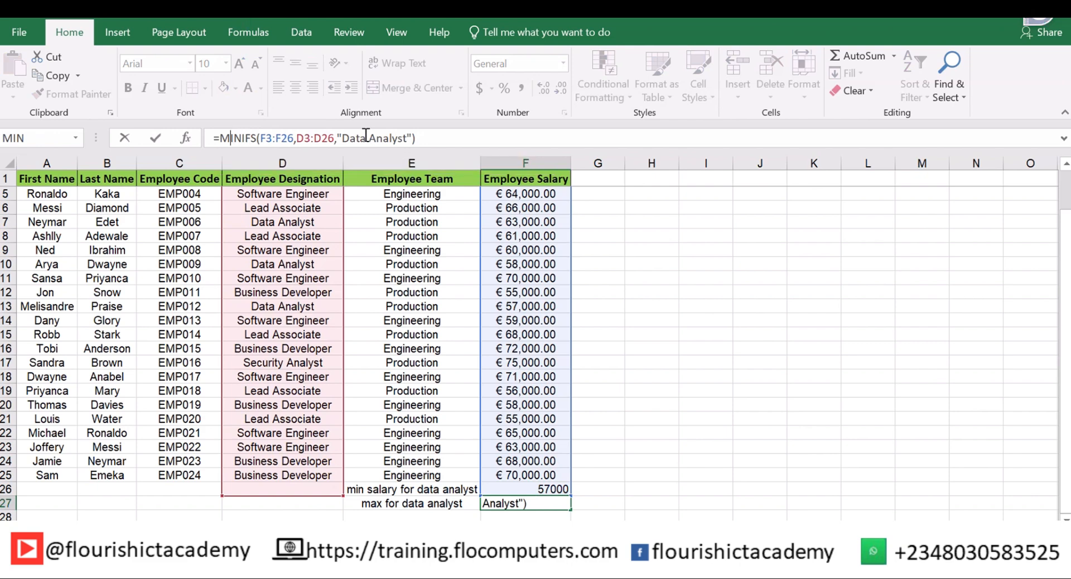
key(BackSpace)
key(BackSpace)
key(Delete)
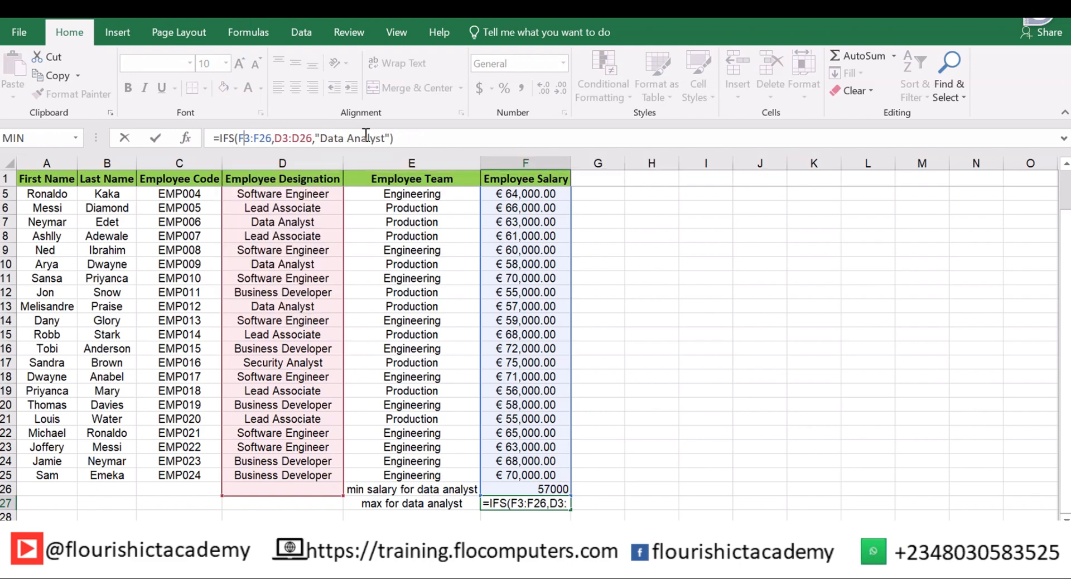
text(MAX)
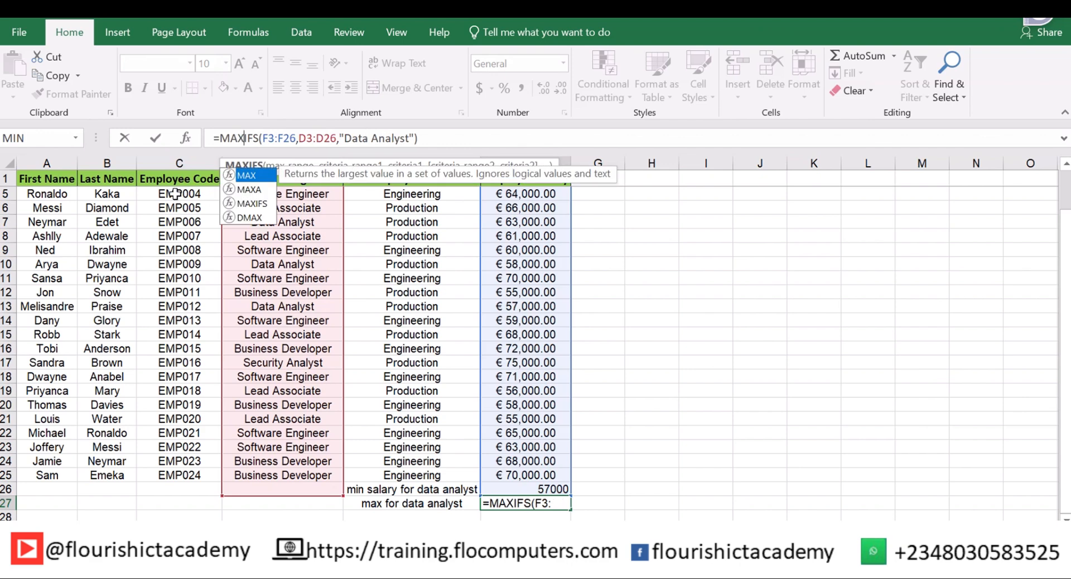
click(249, 200)
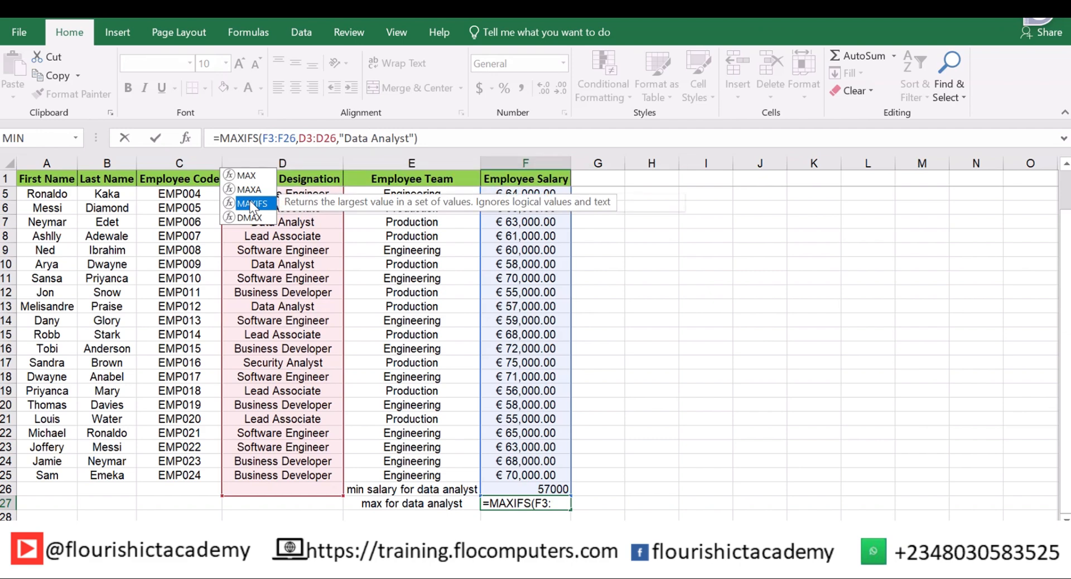
double_click(249, 200)
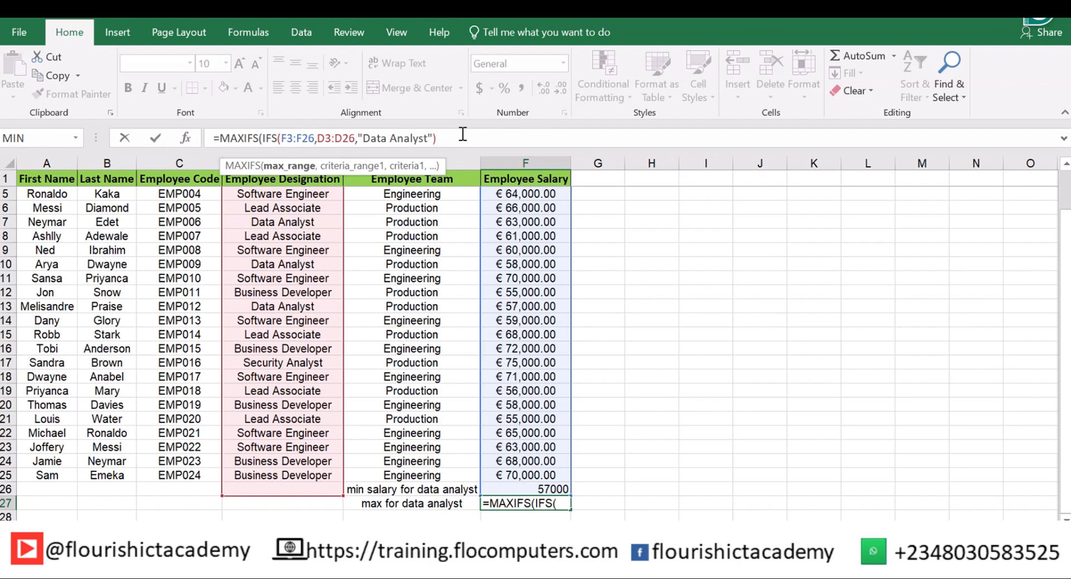
Remove the duplicated IFS( from the formula in F27 and enter it as =MAXIFS(F3:F26,D3:D26,"Data Analyst")
key(Left)
key(Left)
key(Left)
key(Left)
key(Left)
key(Left)
key(Left)
key(Left)
key(Left)
key(Left)
key(Left)
key(Left)
key(Left)
key(Left)
key(Left)
key(Left)
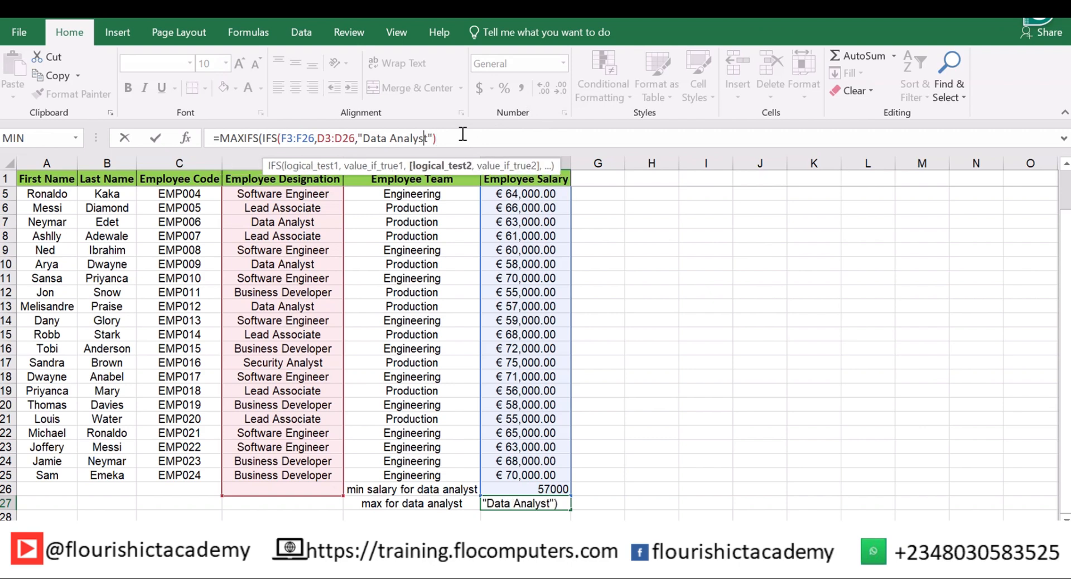
key(Left)
key(Left)
key(Left)
key(Left)
key(Left)
key(Left)
key(Left)
key(Left)
key(Left)
key(Left)
key(Left)
key(Left)
key(Left)
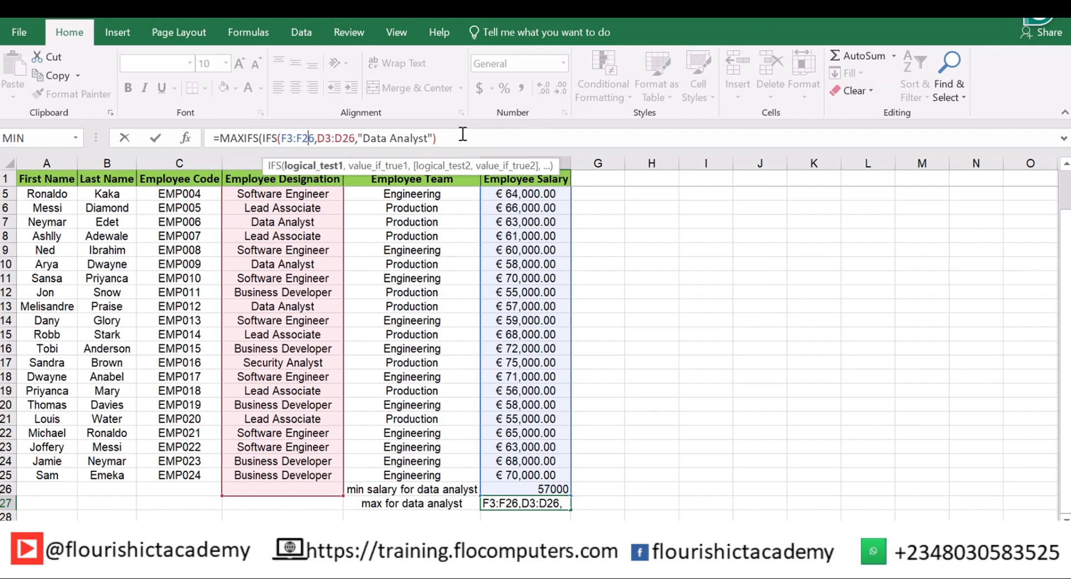
key(Left)
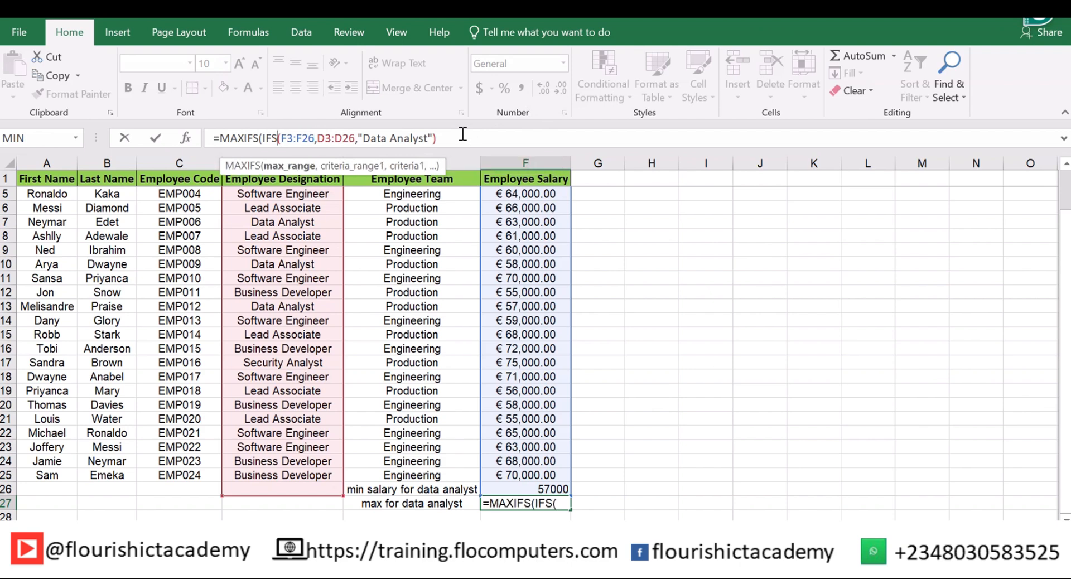
key(Left)
key(Left)
key(Left)
key(Delete)
key(Delete)
key(Delete)
key(Delete)
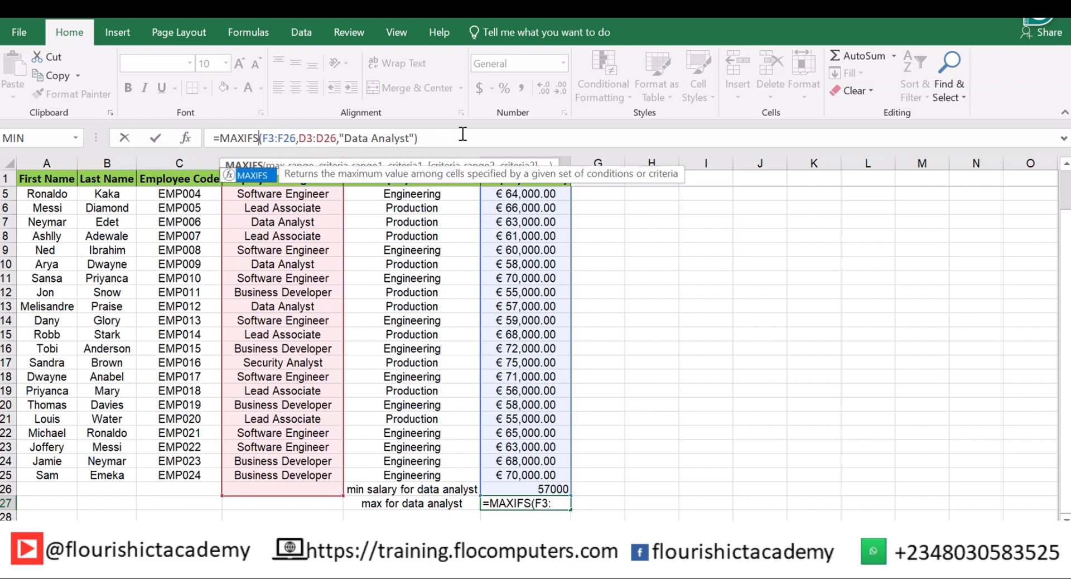
click(465, 138)
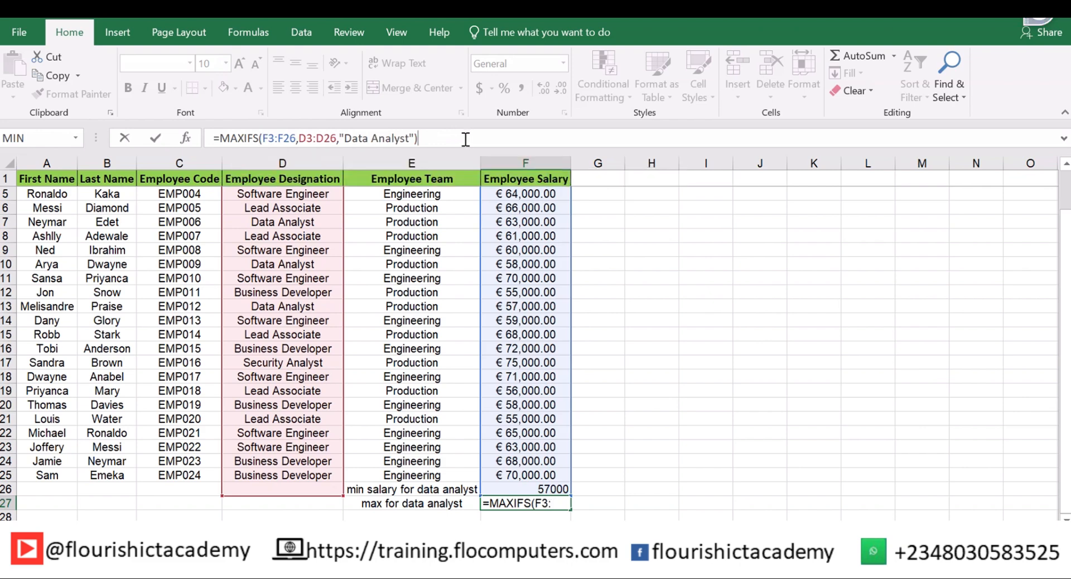
key(Return)
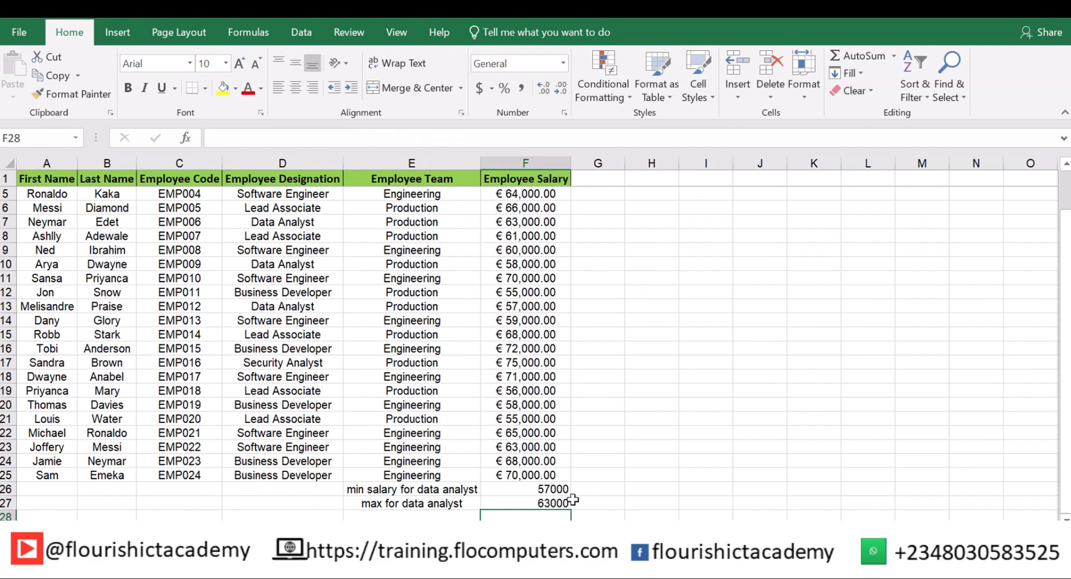
Apply the Euro (€ 123) accounting format to the minimum and maximum salary results in F26:F27
click(539, 488)
drag(539, 488, 538, 503)
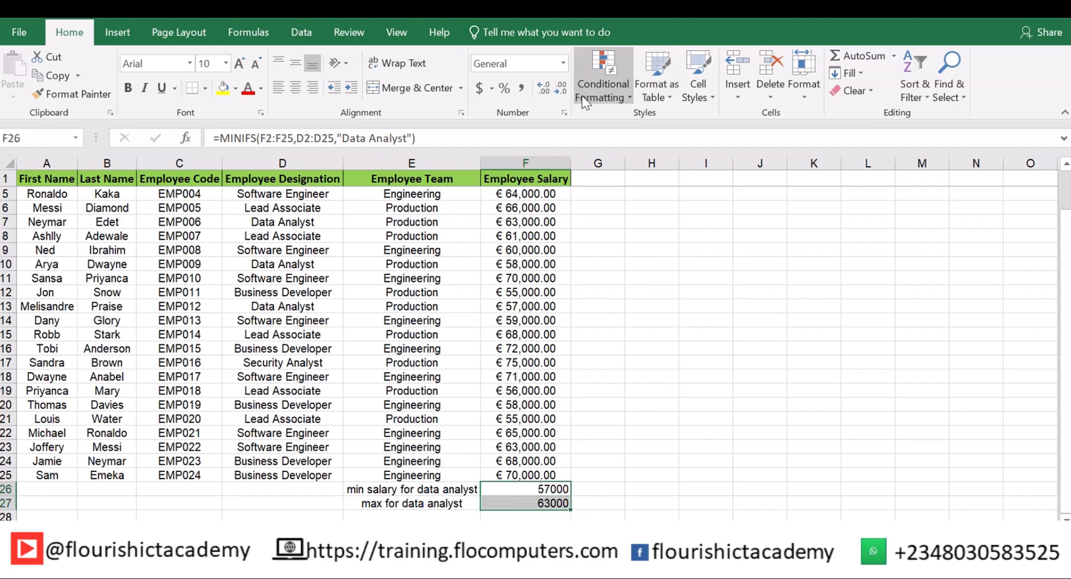
click(522, 89)
click(491, 89)
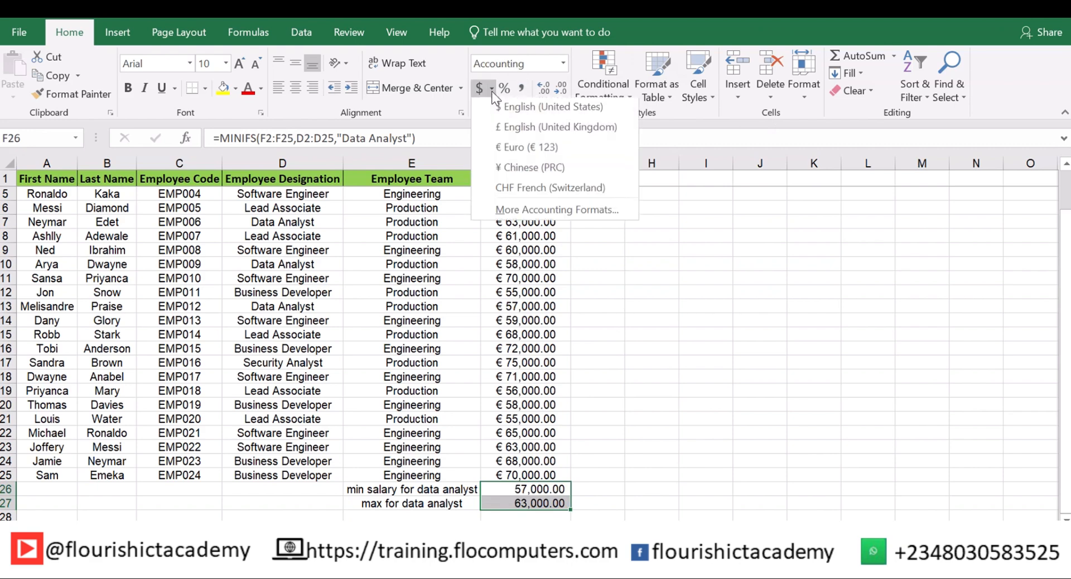
click(520, 144)
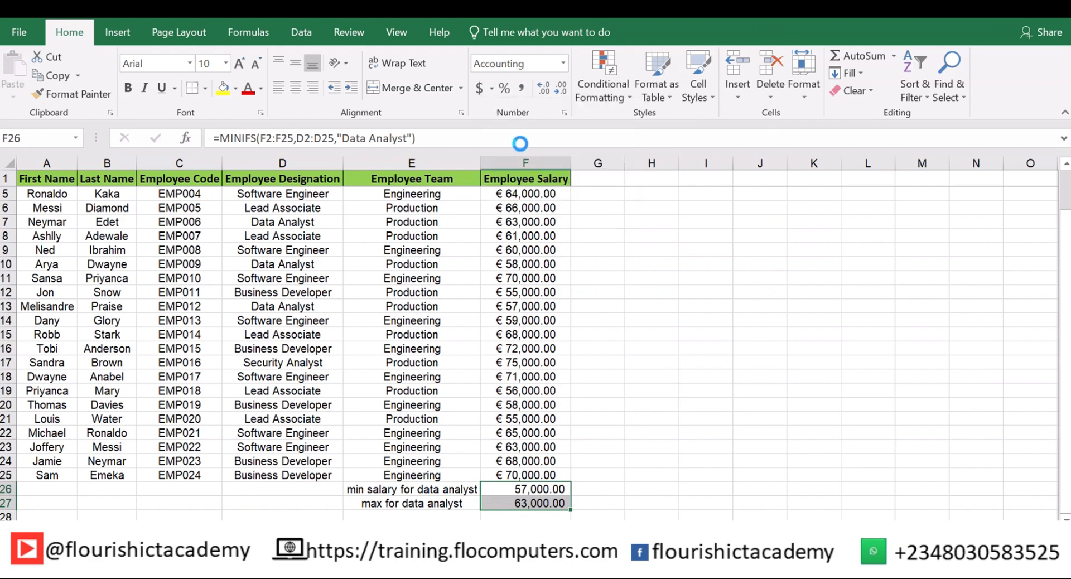
click(735, 293)
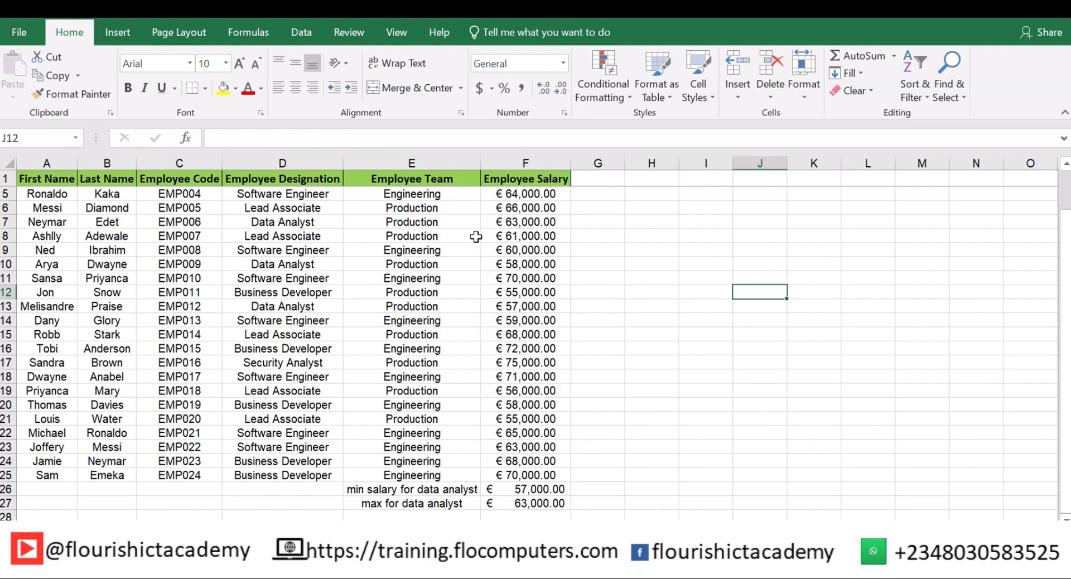
key(Down)
key(Down)
key(Down)
key(Down)
key(Down)
key(Down)
key(Down)
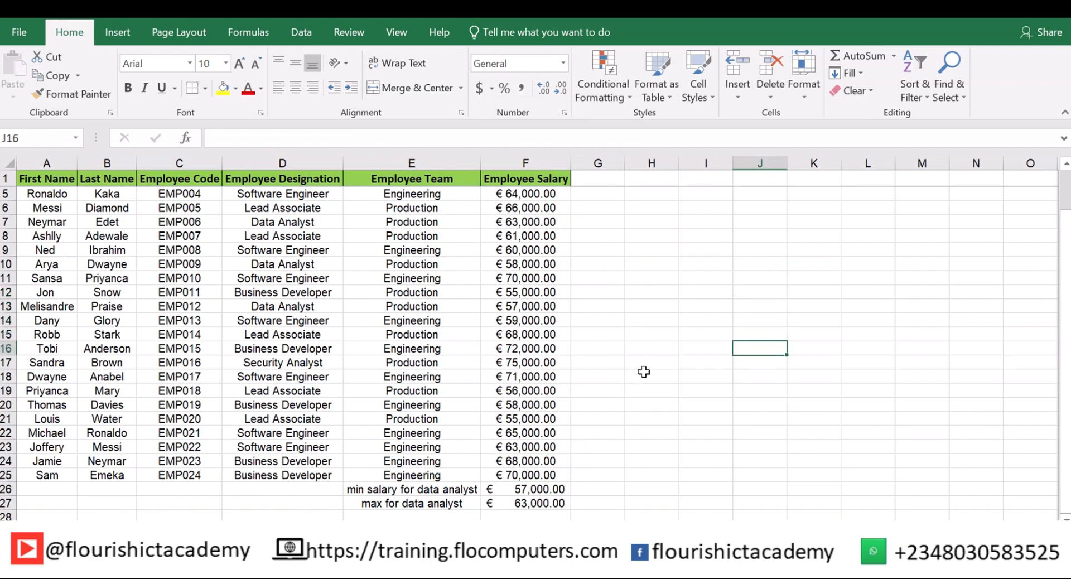
key(Down)
key(Down)
key(Down)
key(Down)
key(Down)
key(Down)
key(Down)
key(Down)
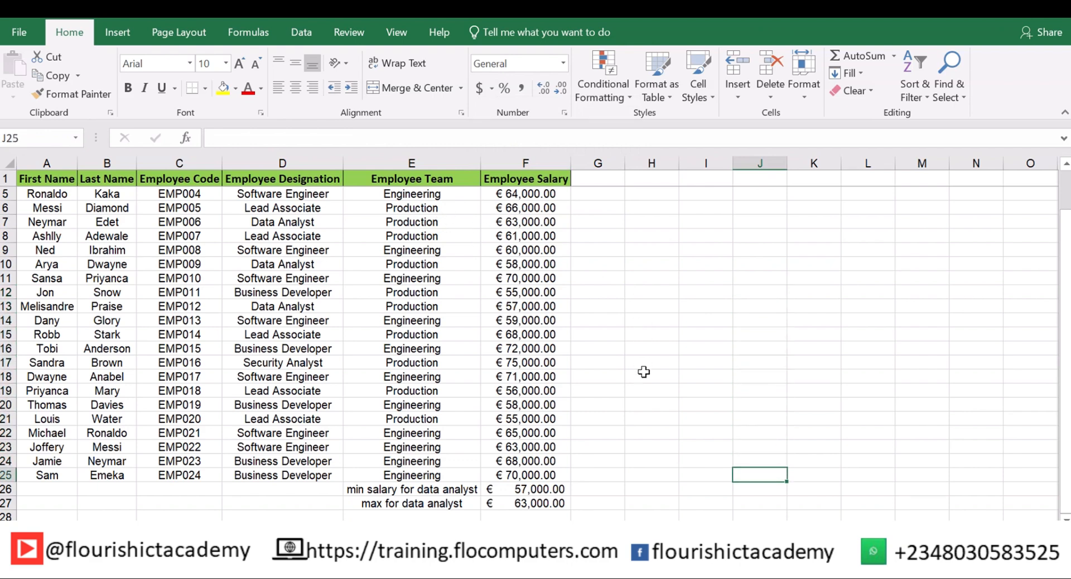
key(Down)
key(Down)
key(Down)
key(Down)
key(Left)
key(Left)
key(Left)
key(Left)
key(Left)
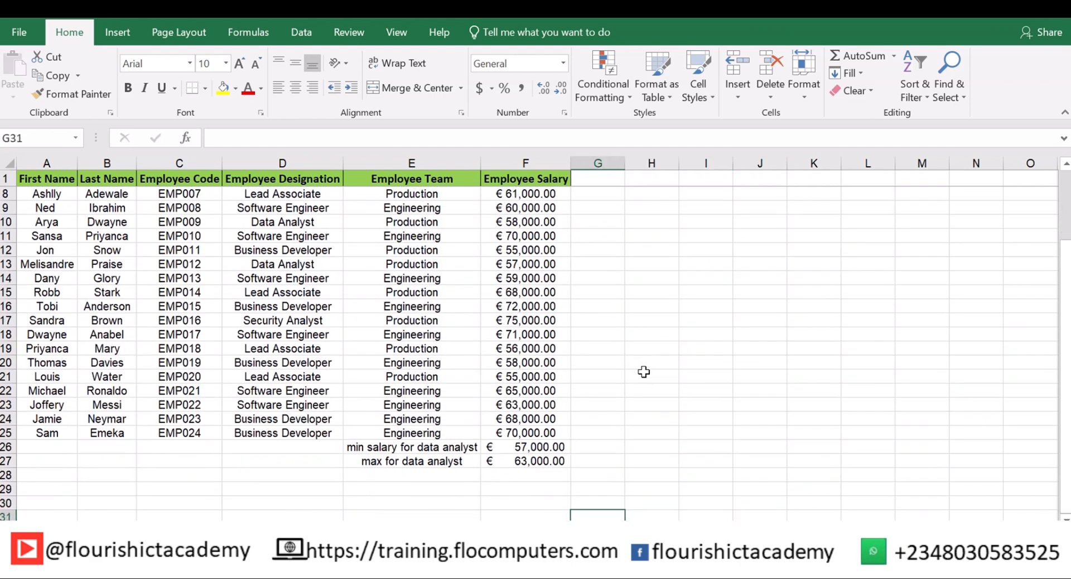
key(Left)
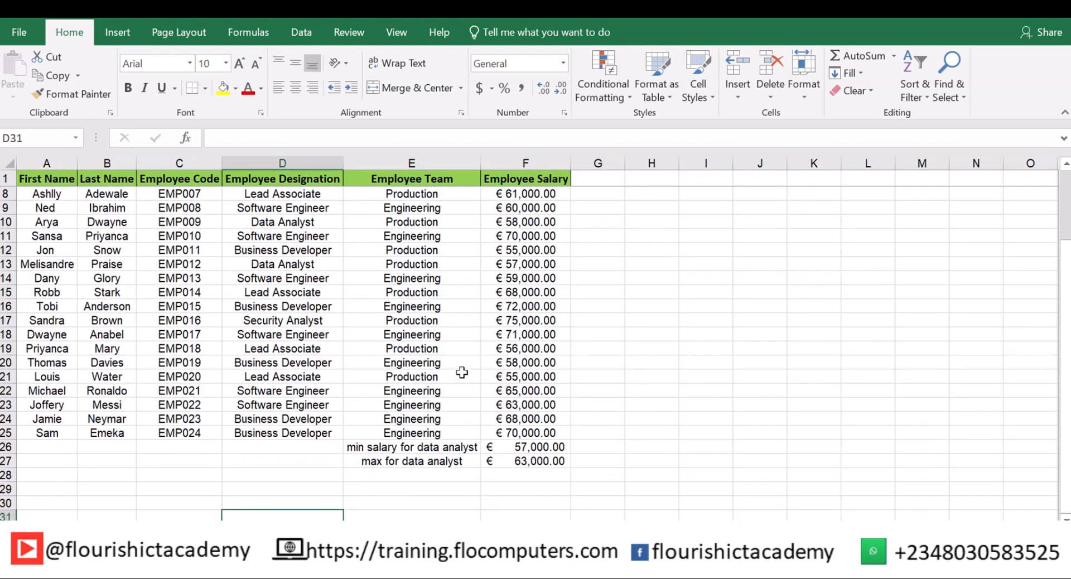
Enter the label MIN in cell E28, rejecting the autocompleted text
click(426, 478)
text(MIN)
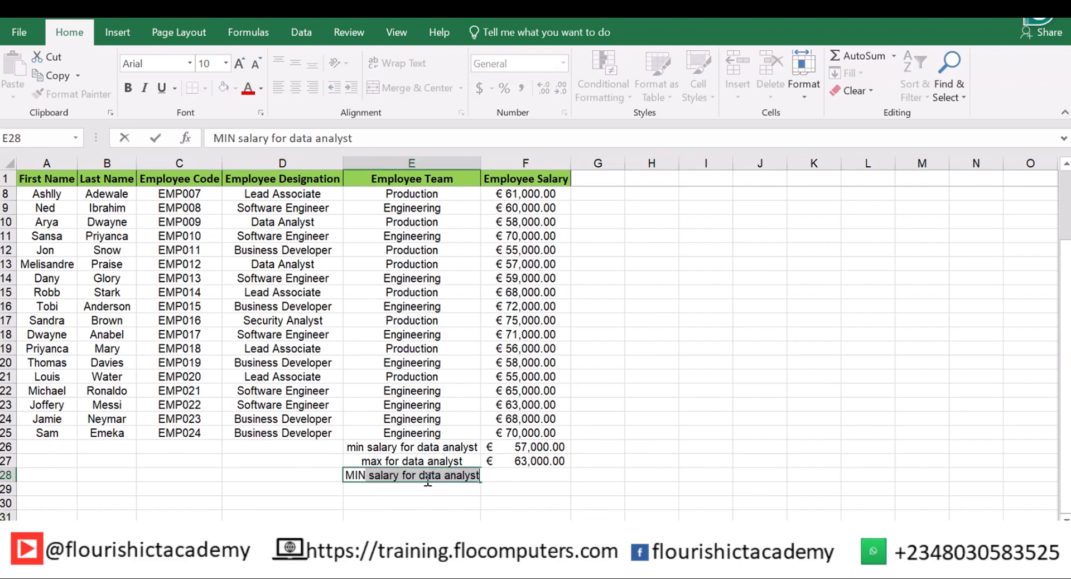
key(BackSpace)
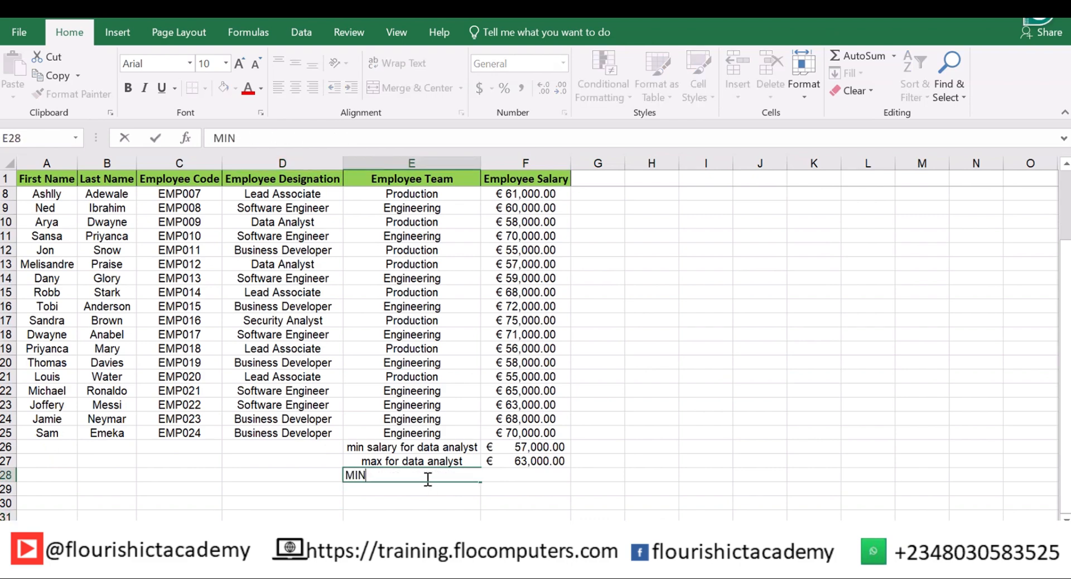
Enter the formula =MIN(F2:F25) in cell F28 to get the lowest salary overall
click(530, 476)
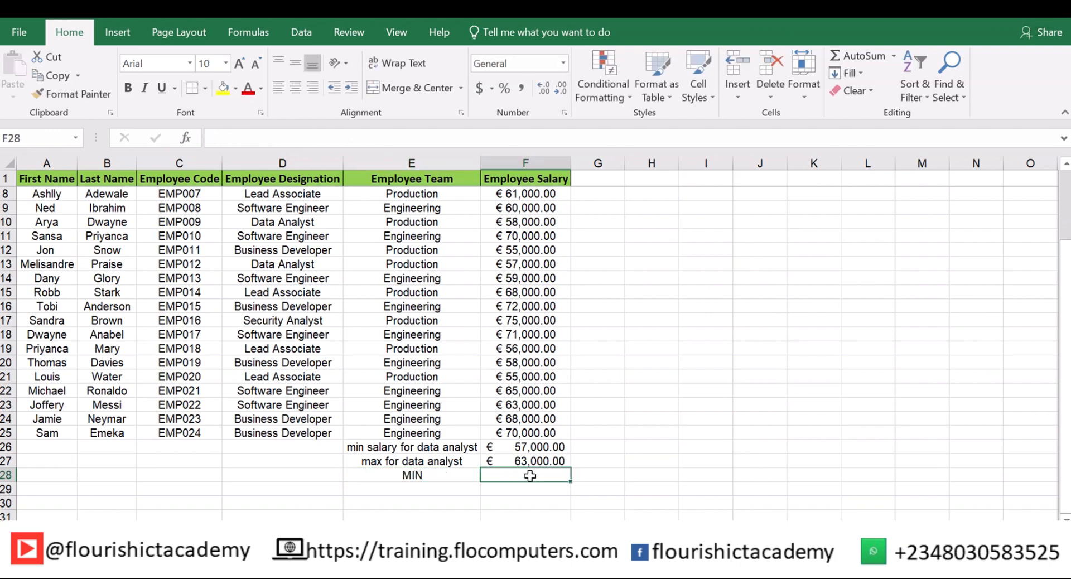
text(=MIN)
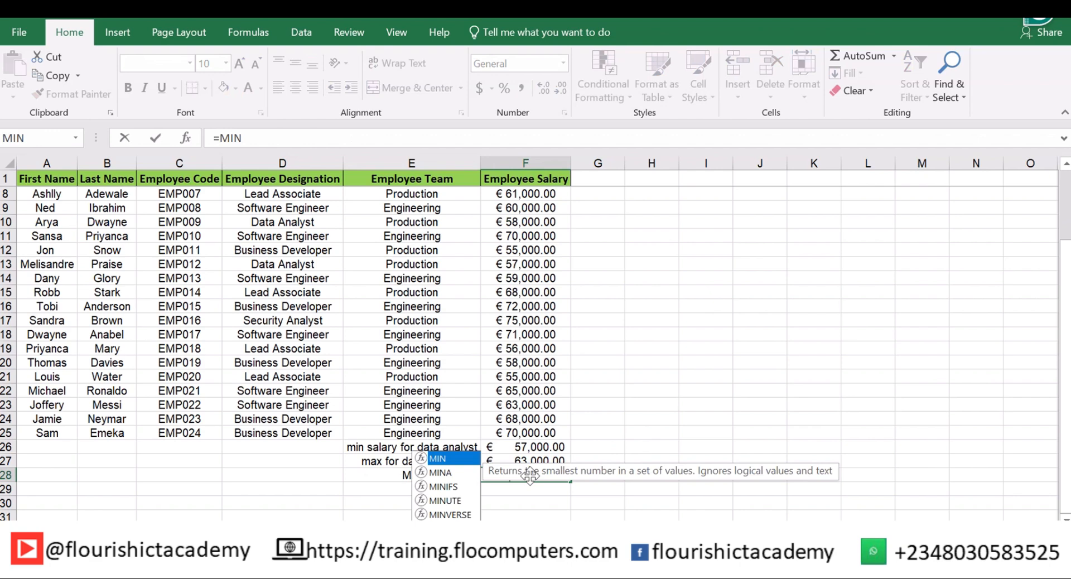
text(()
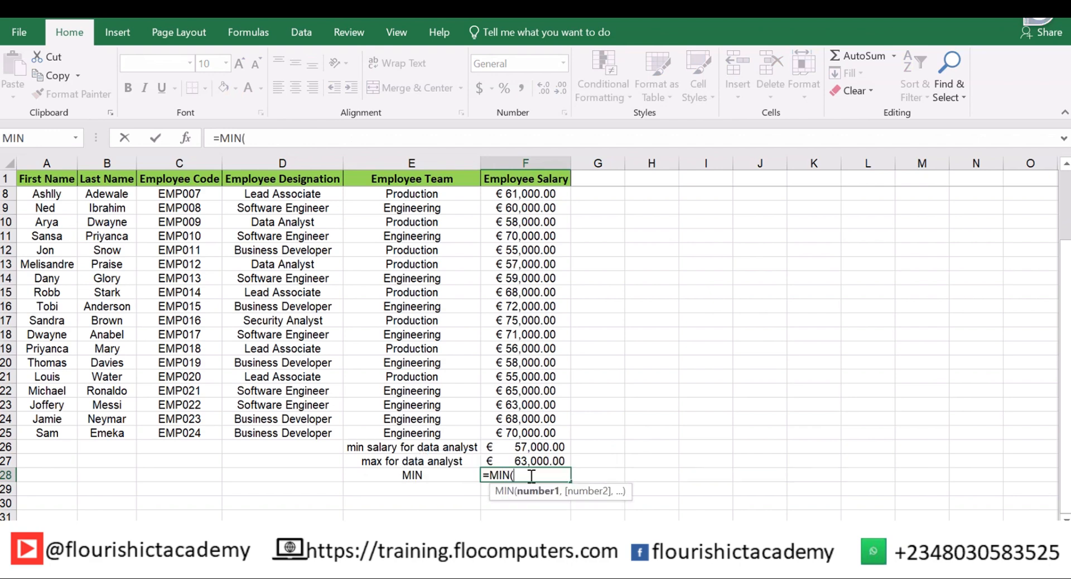
text(F)
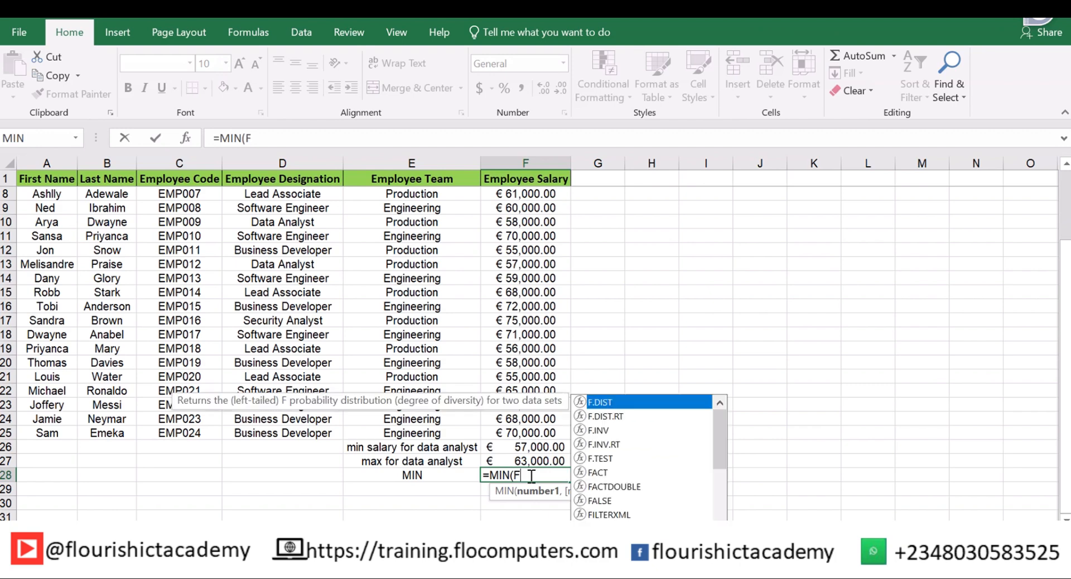
text(2:)
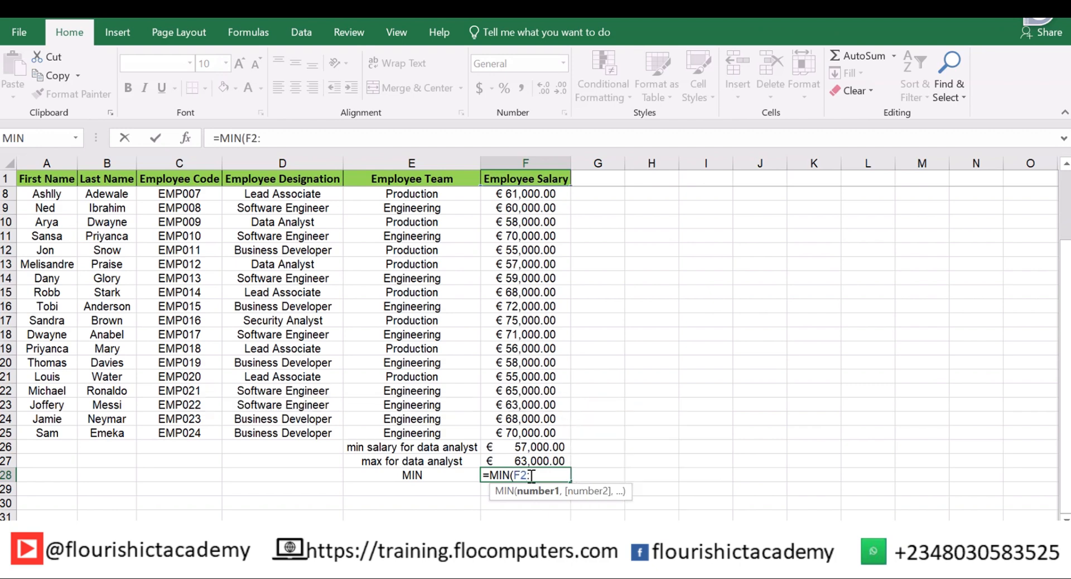
text(F25)
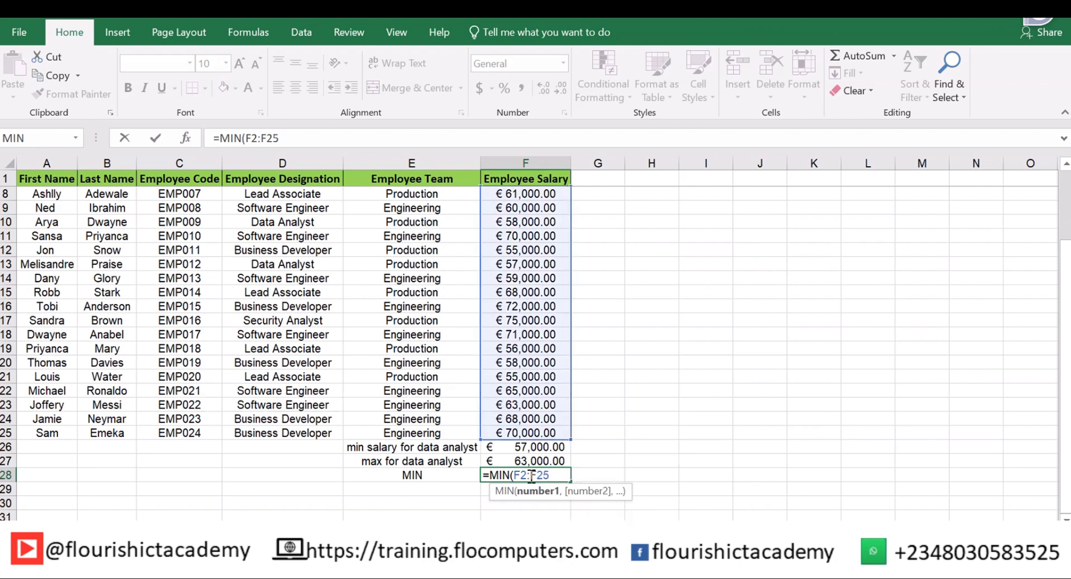
text())
key(Return)
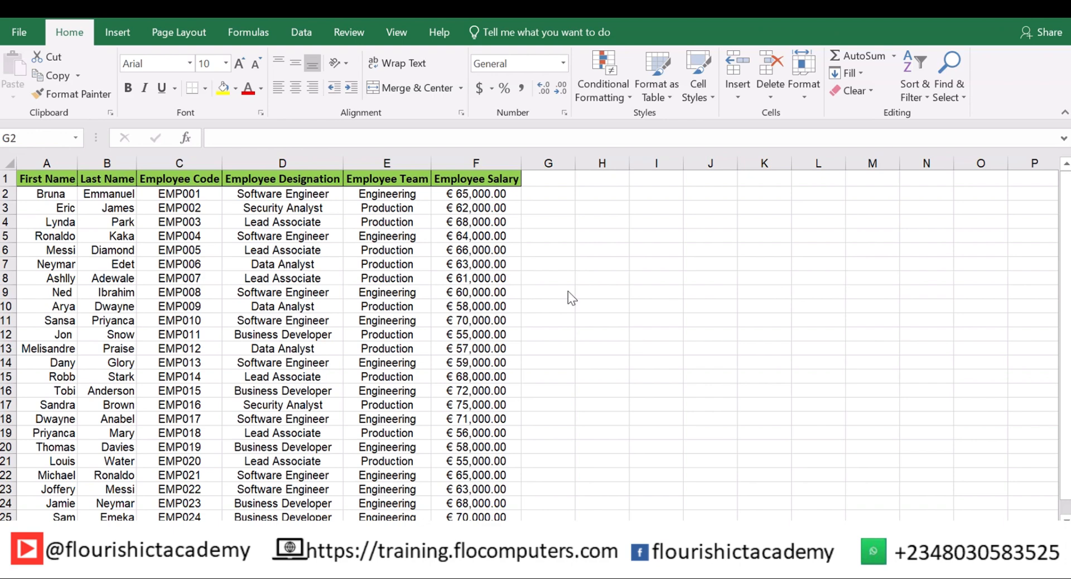
Start a formula in cell G2 and insert the CONCATENATE function from the function suggestions
click(558, 191)
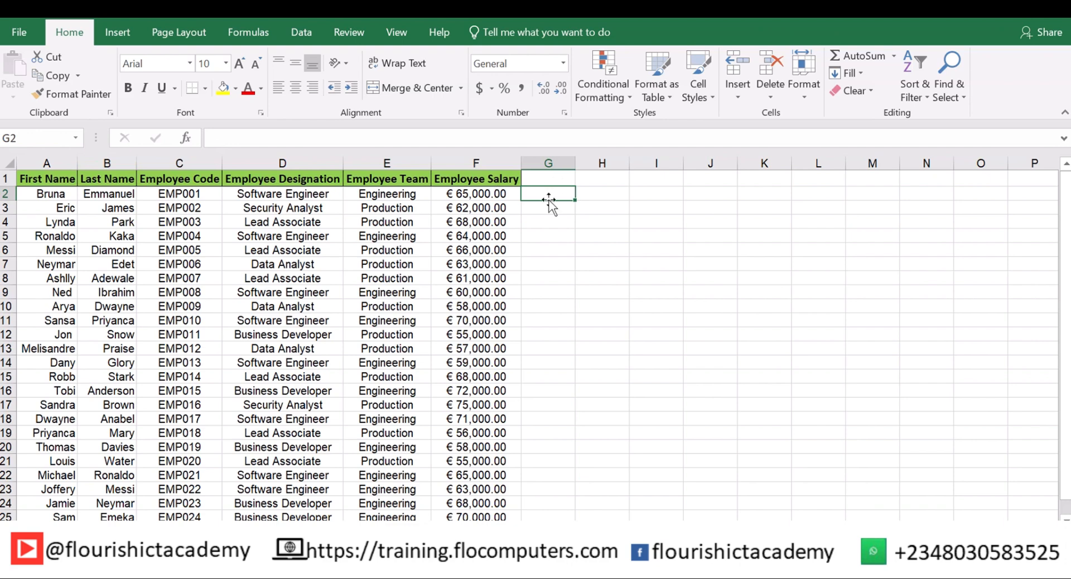
text(=)
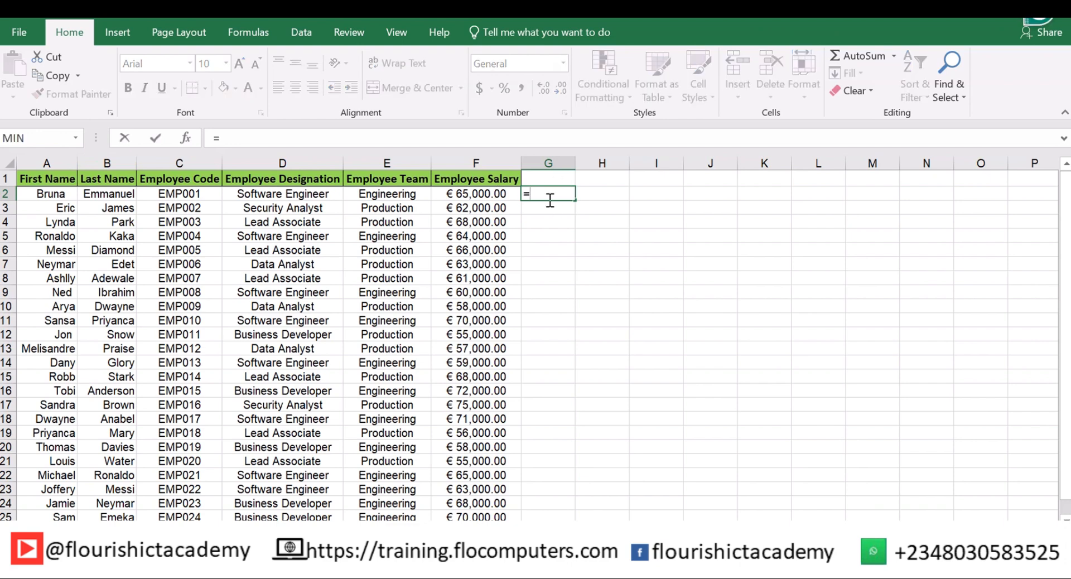
text(CONT)
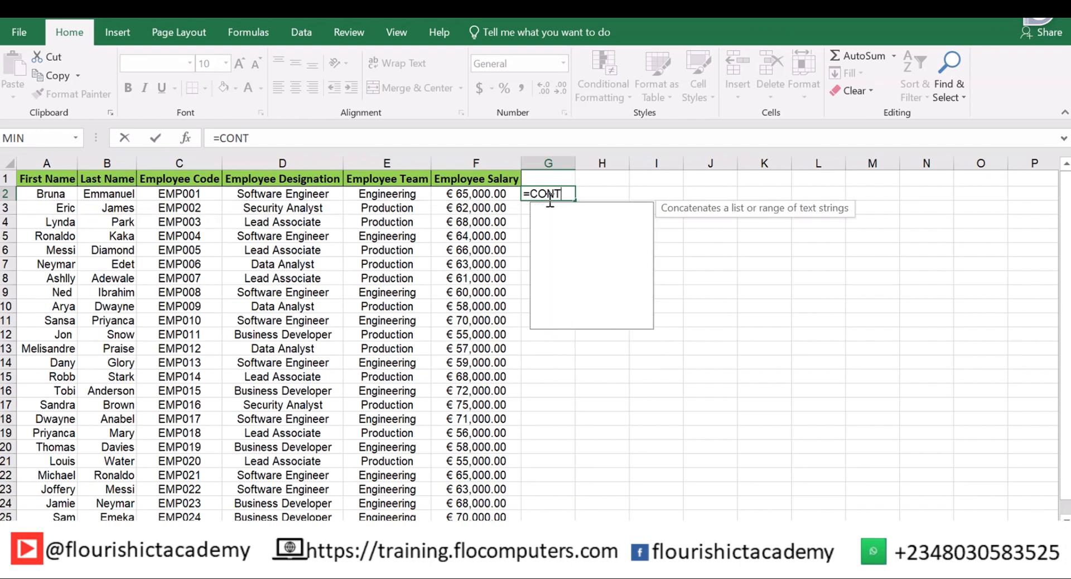
key(BackSpace)
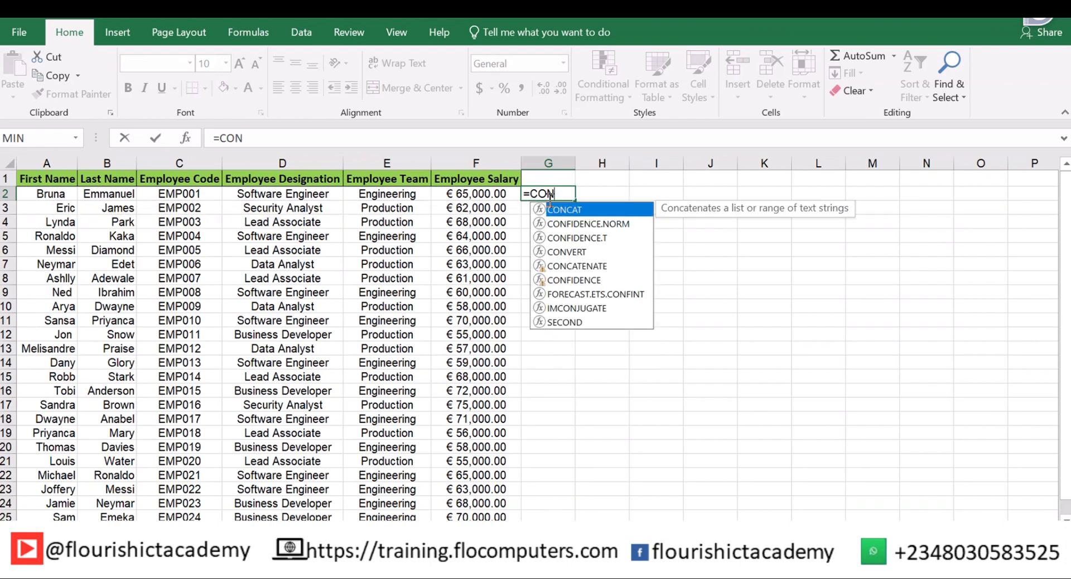
double_click(586, 264)
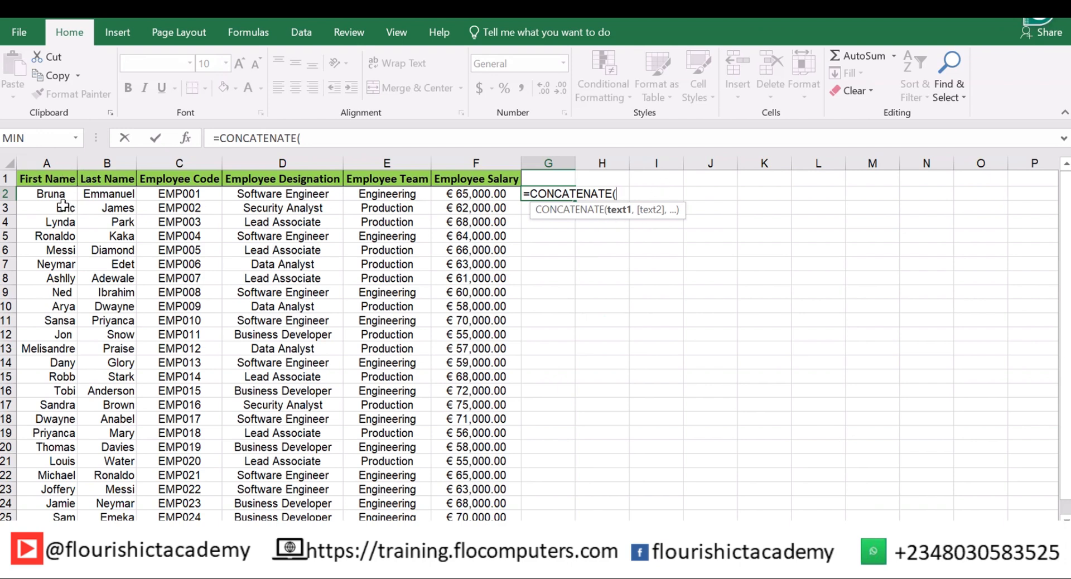
Complete the CONCATENATE formula in G2 with A2, a space in quotes and B2 to join the first and last names
click(58, 196)
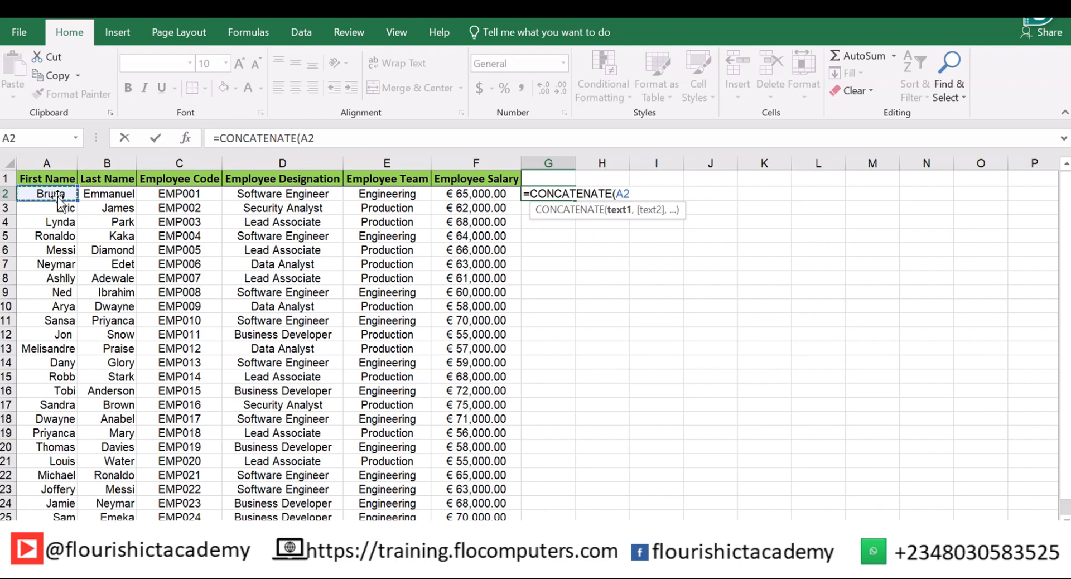
text(,)
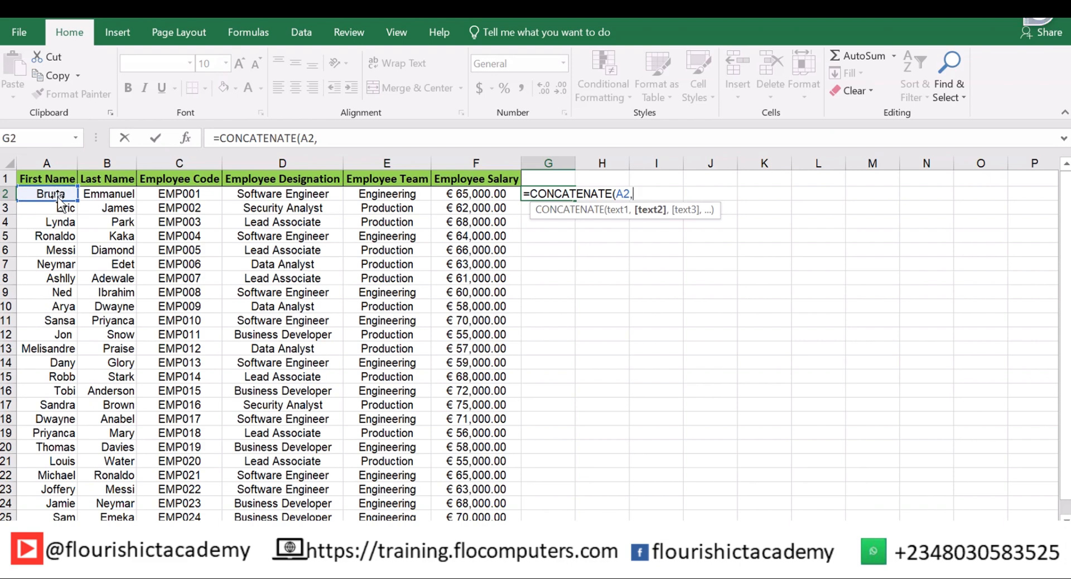
text(")
text(")
text( ",)
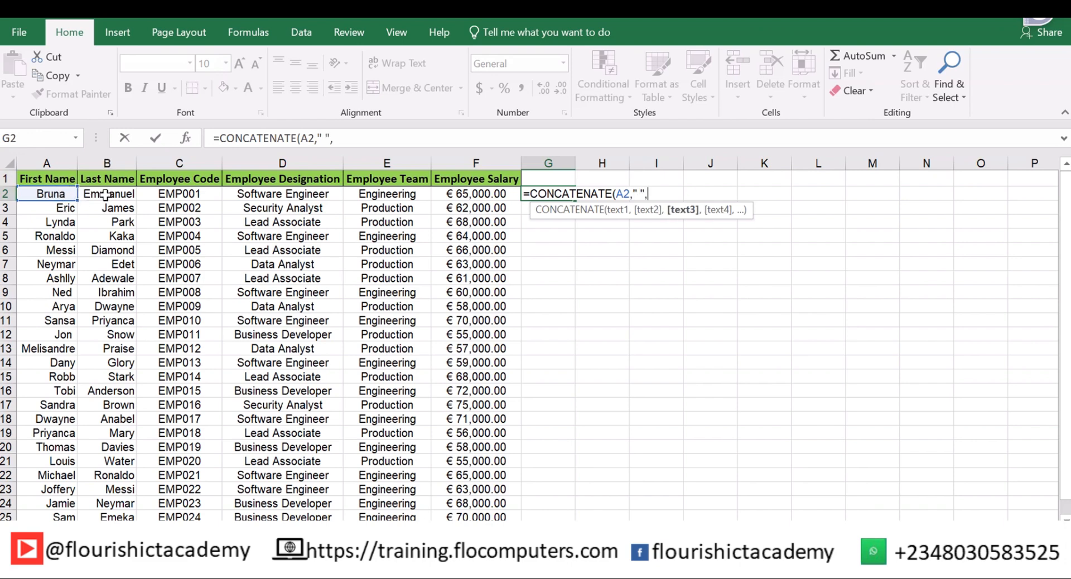
click(105, 195)
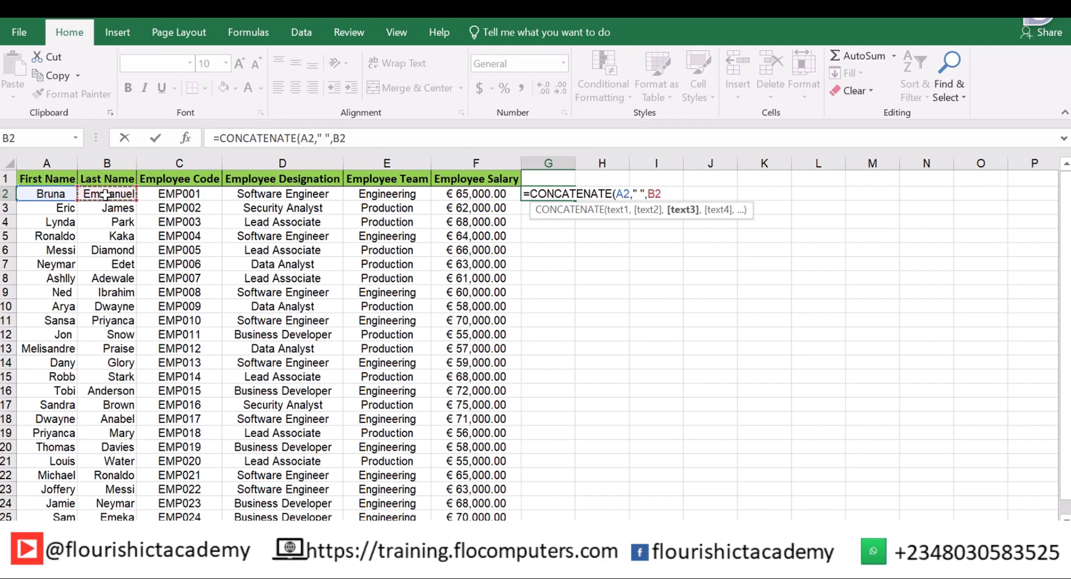
text())
key(Return)
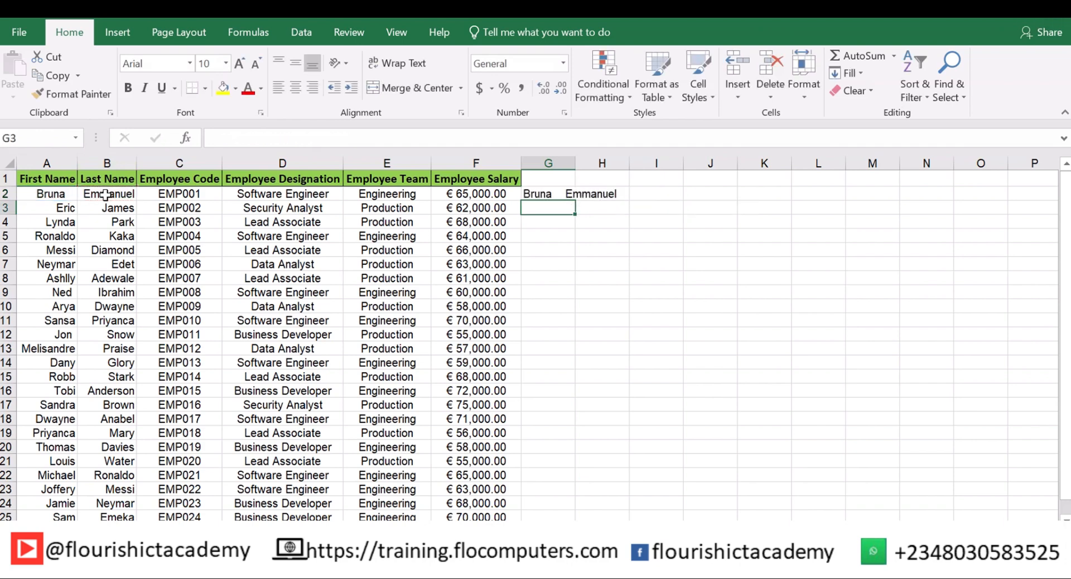
Examine the CONCATENATE formula in G2 for the spacing it puts between the joined names
click(550, 195)
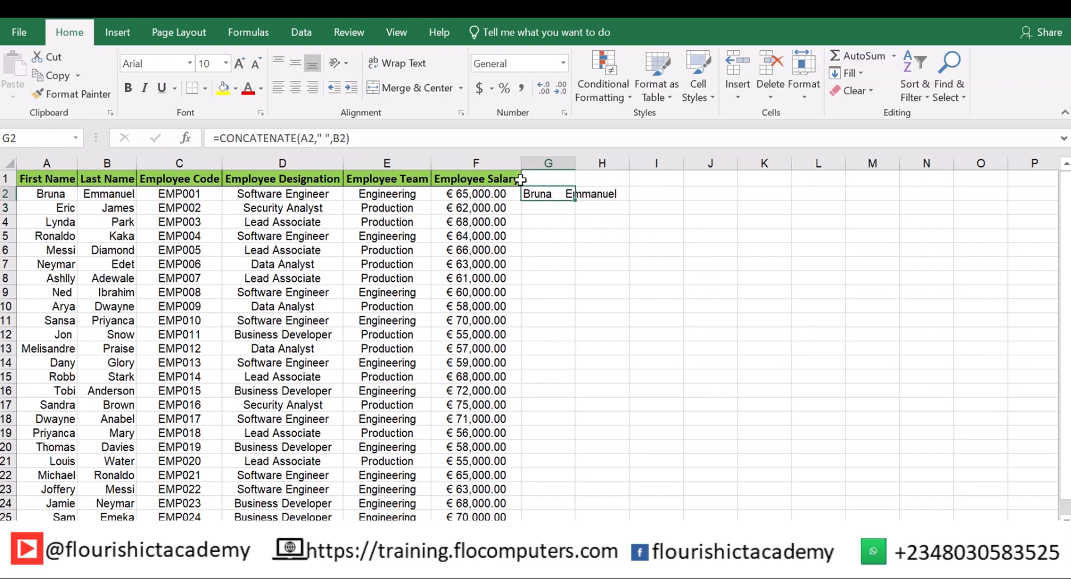
double_click(557, 193)
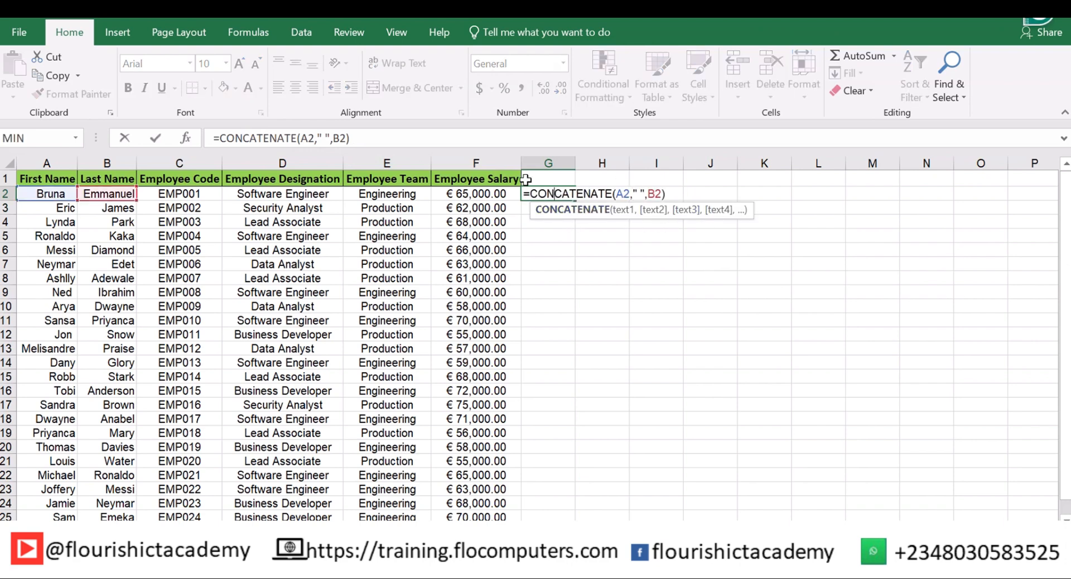
click(422, 137)
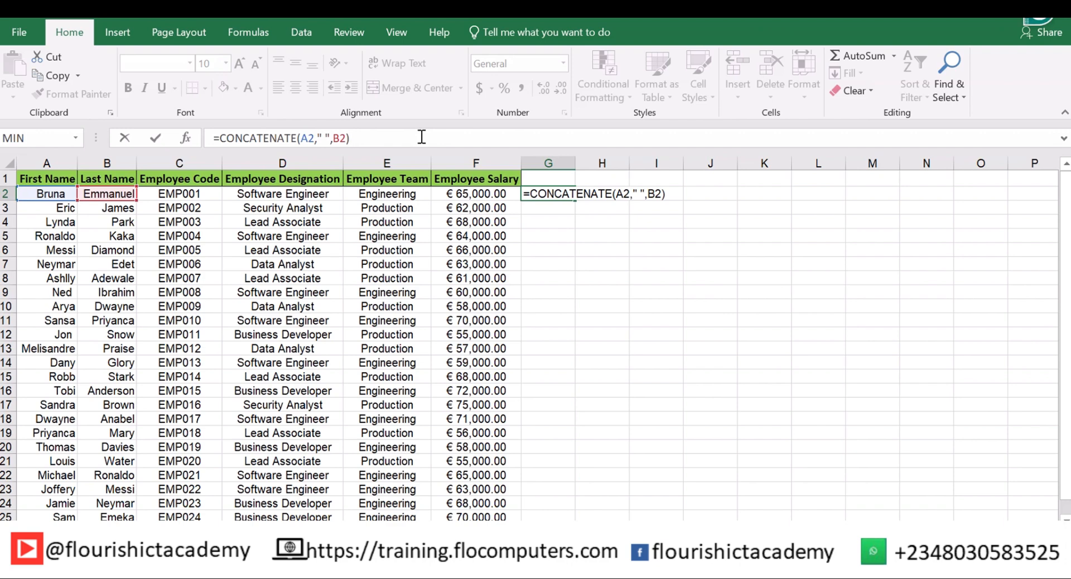
key(Return)
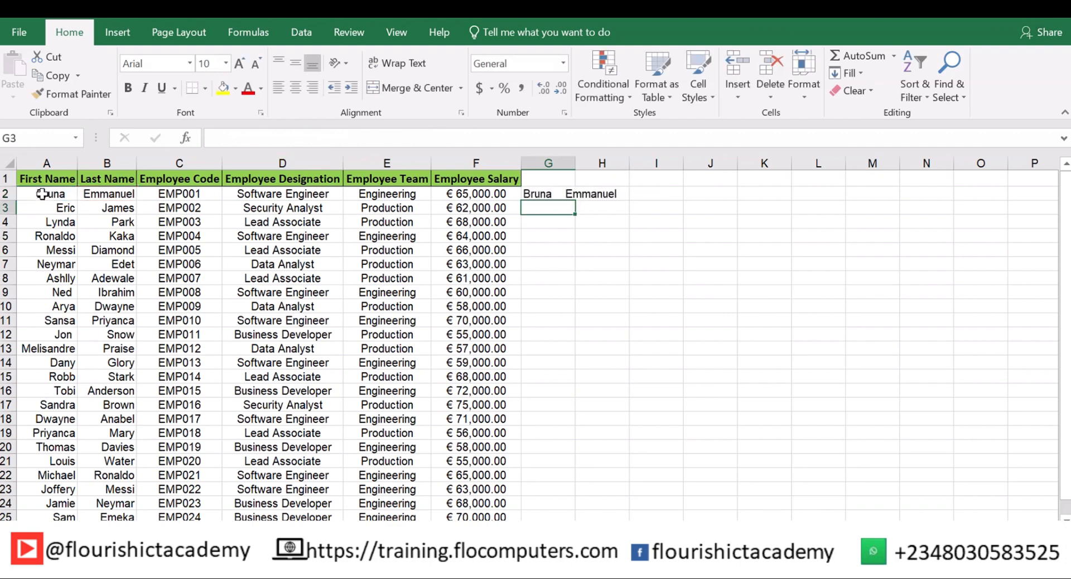
Examine the first and last name entries in A2, B2 and A3 for trailing spaces after the text
click(47, 194)
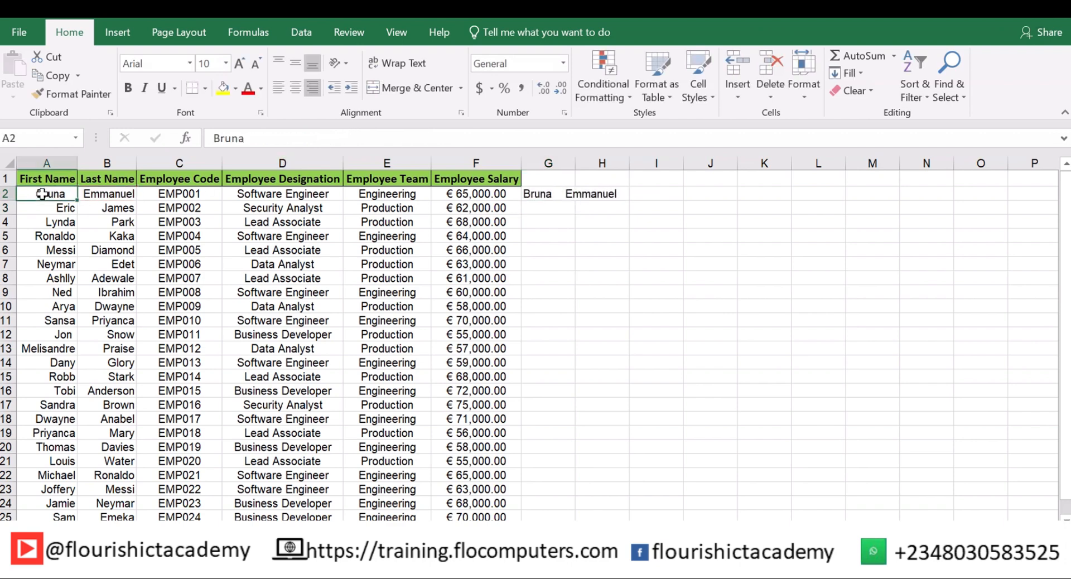
click(248, 140)
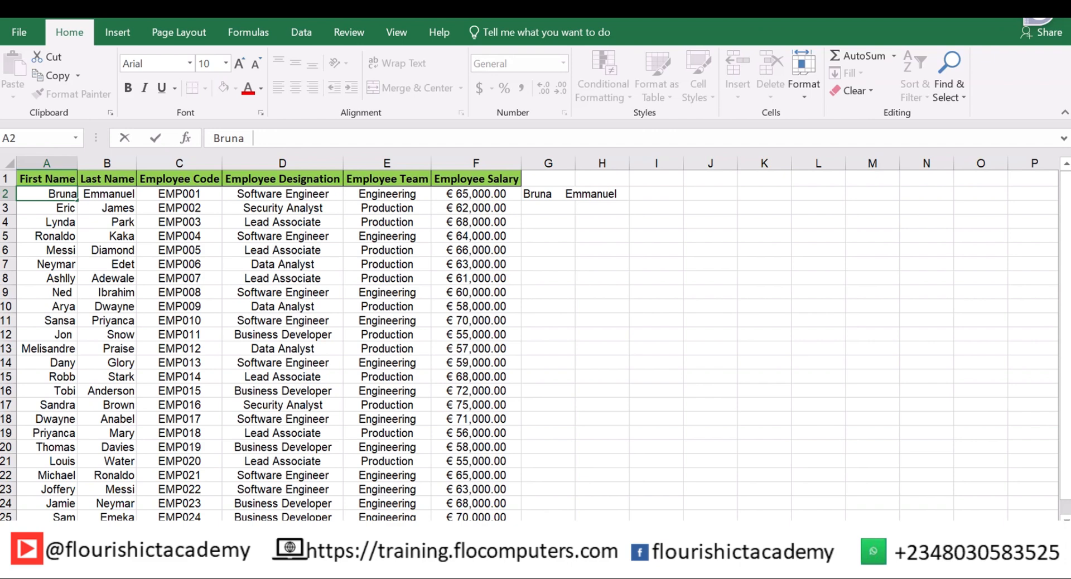
key(BackSpace)
key(BackSpace)
click(117, 189)
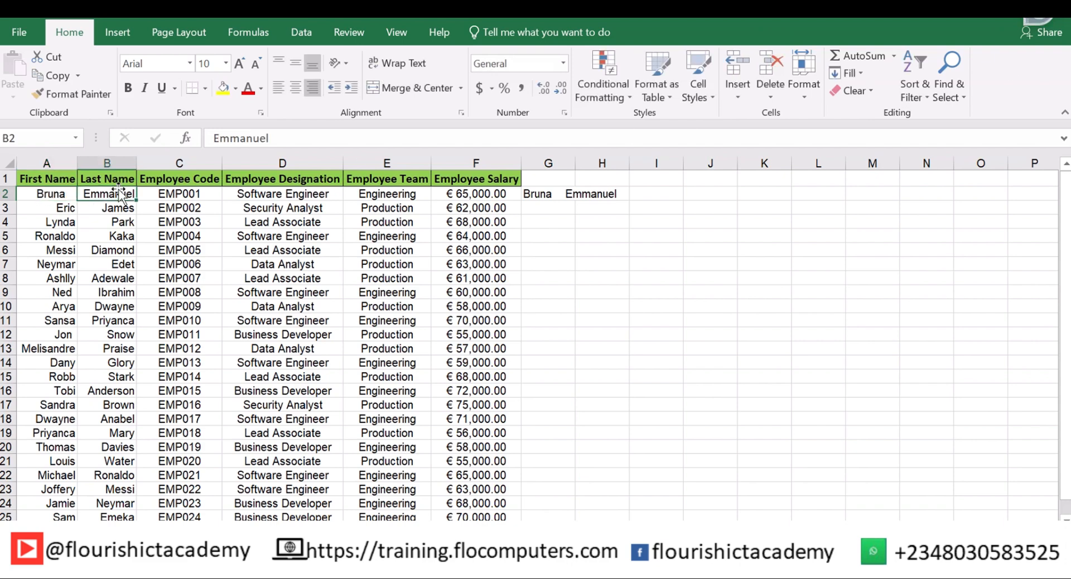
click(288, 136)
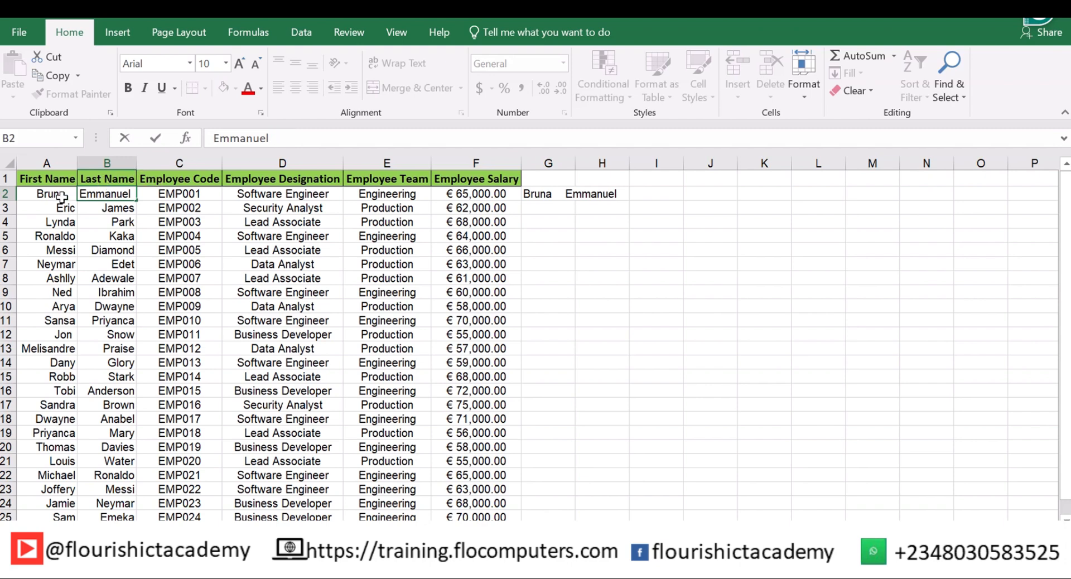
click(45, 208)
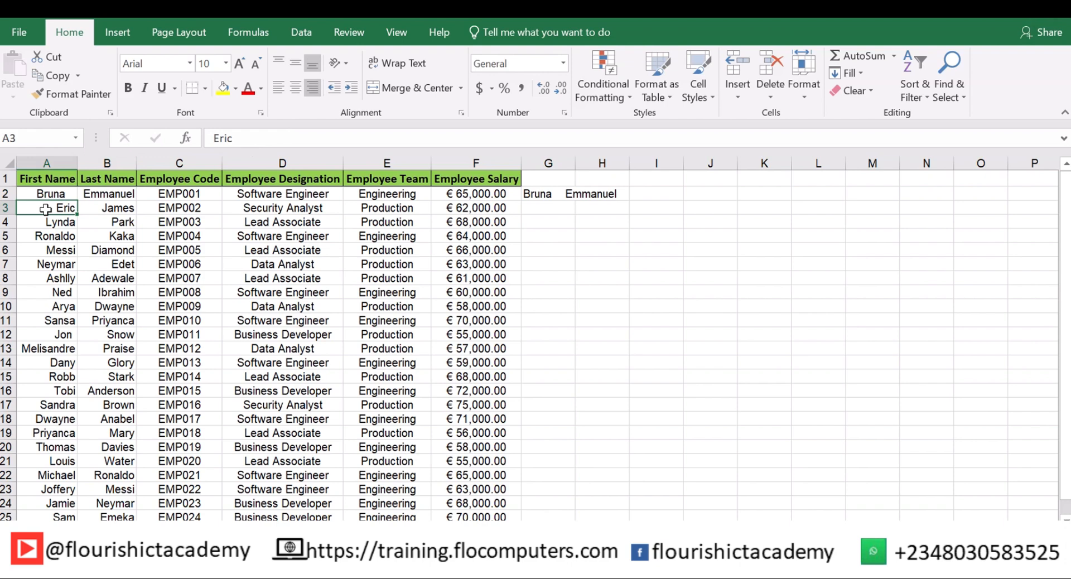
click(250, 135)
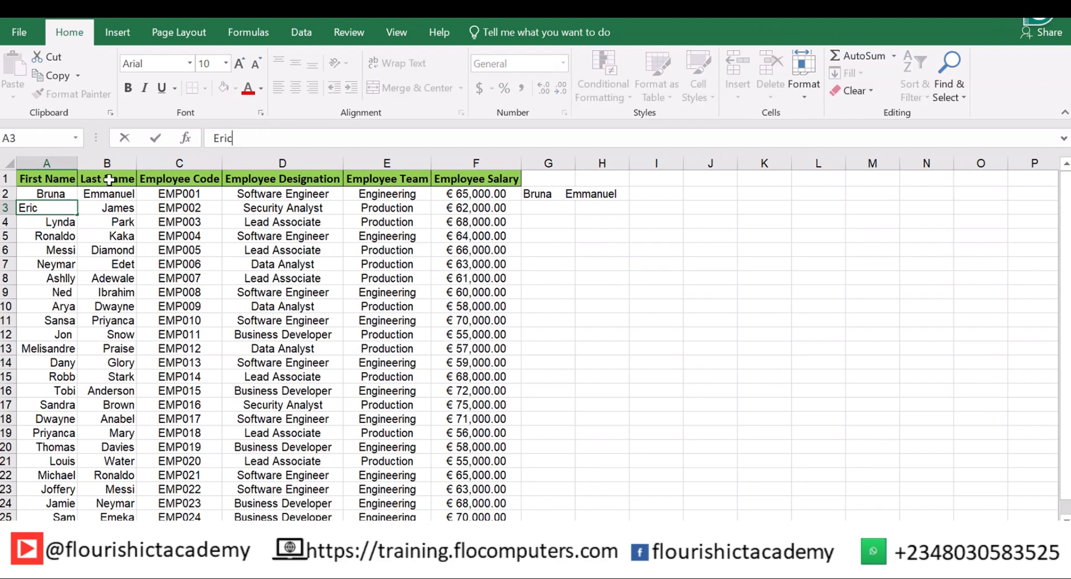
click(50, 194)
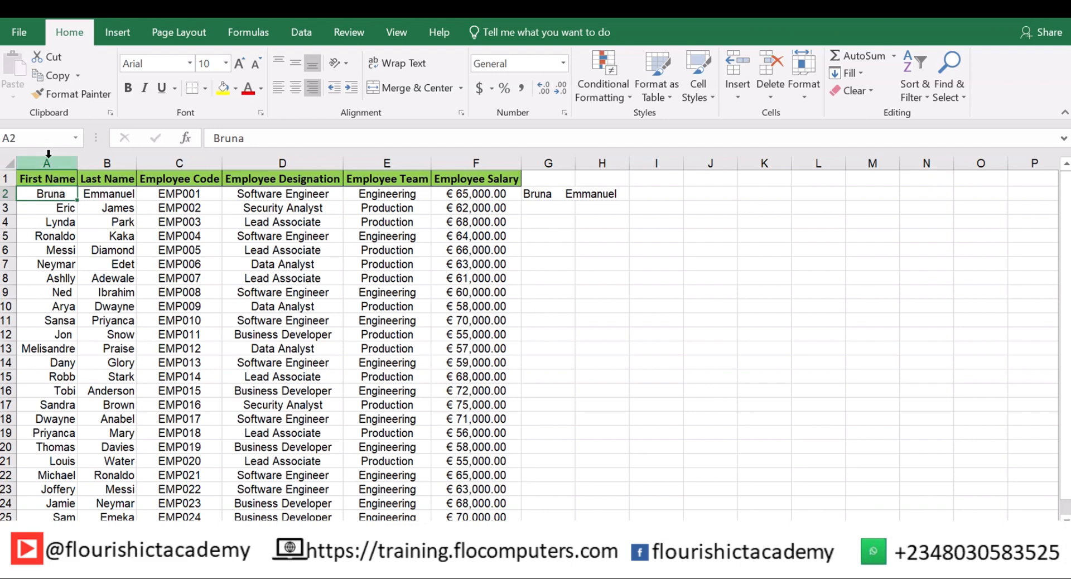
Replace the CONCATENATE formula in G2 with =TRIM(A2) to strip the extra spaces from the first name
click(560, 193)
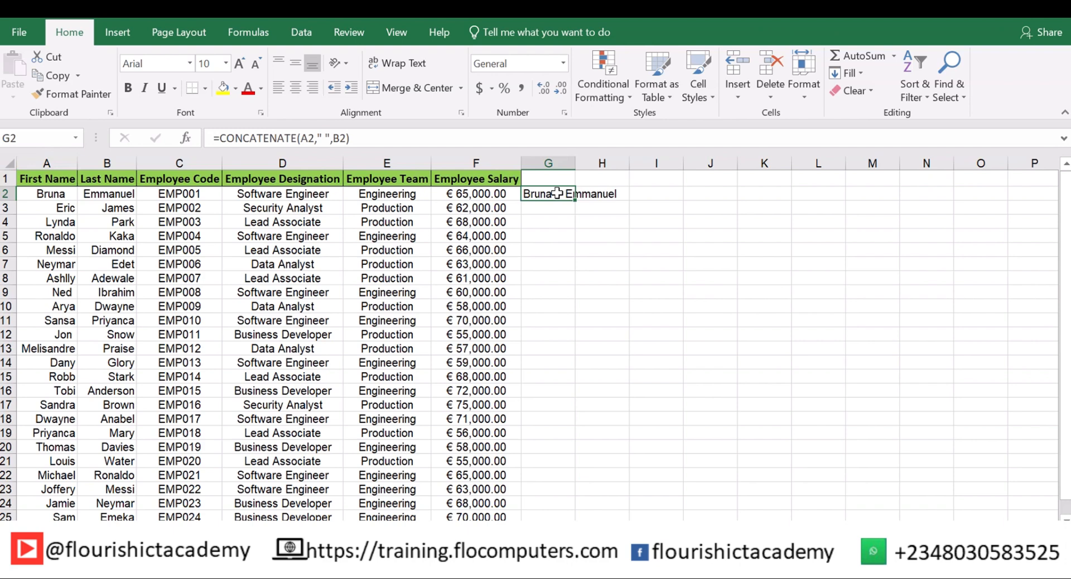
key(Delete)
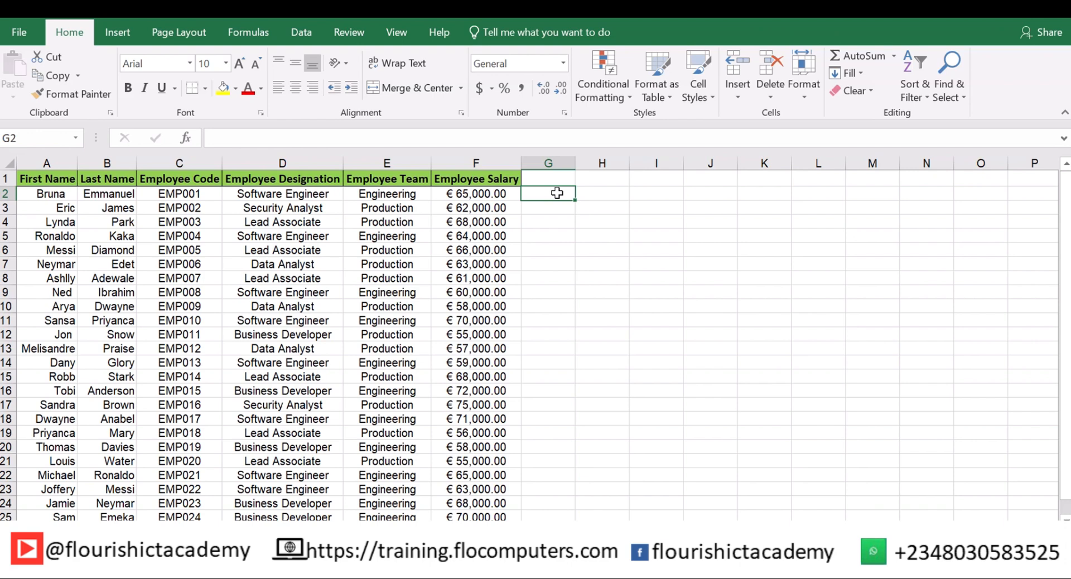
text(=)
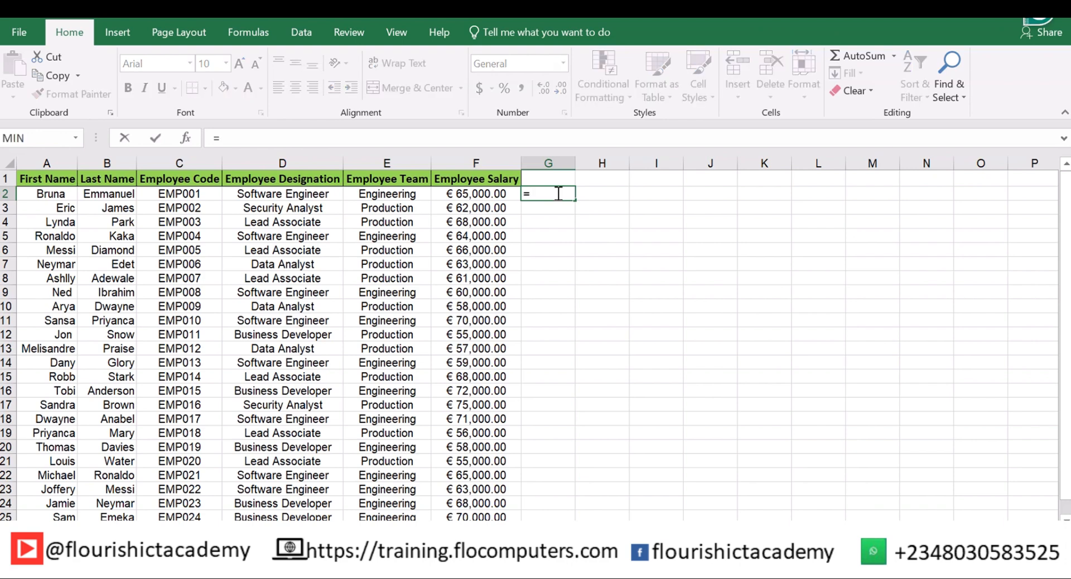
text(TRI)
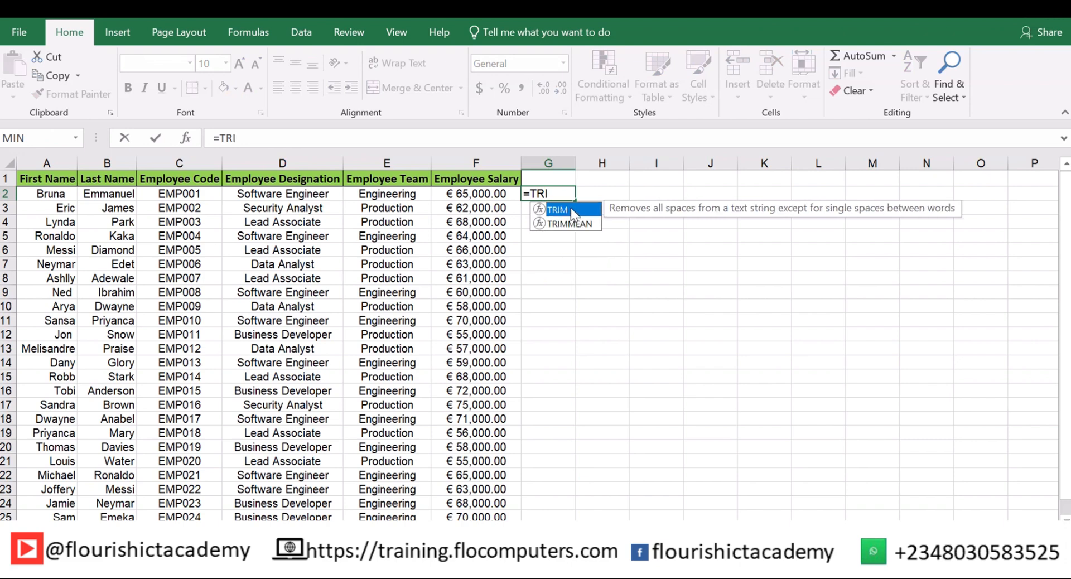
double_click(570, 209)
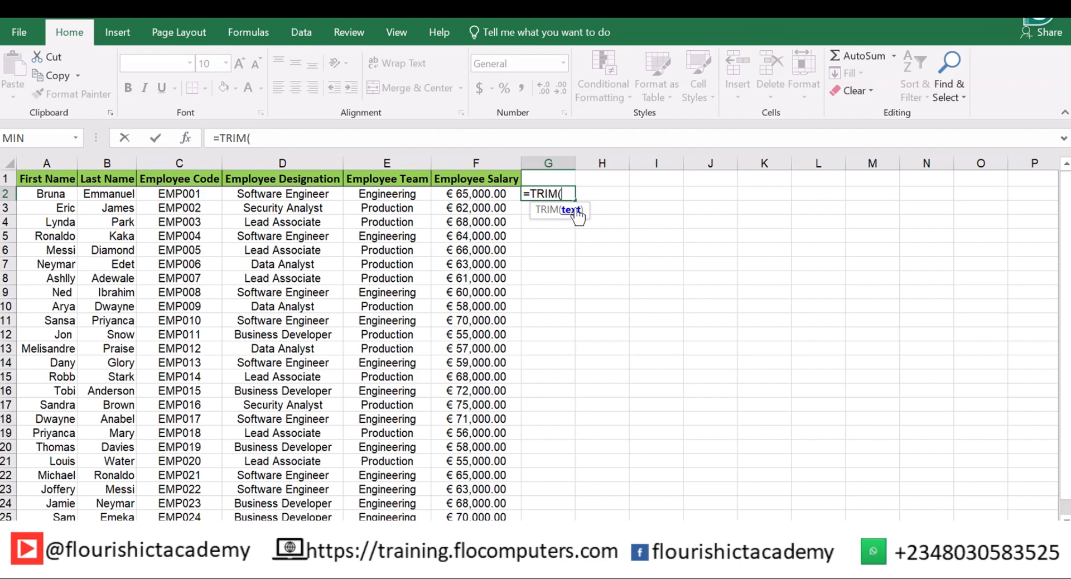
text(A2)
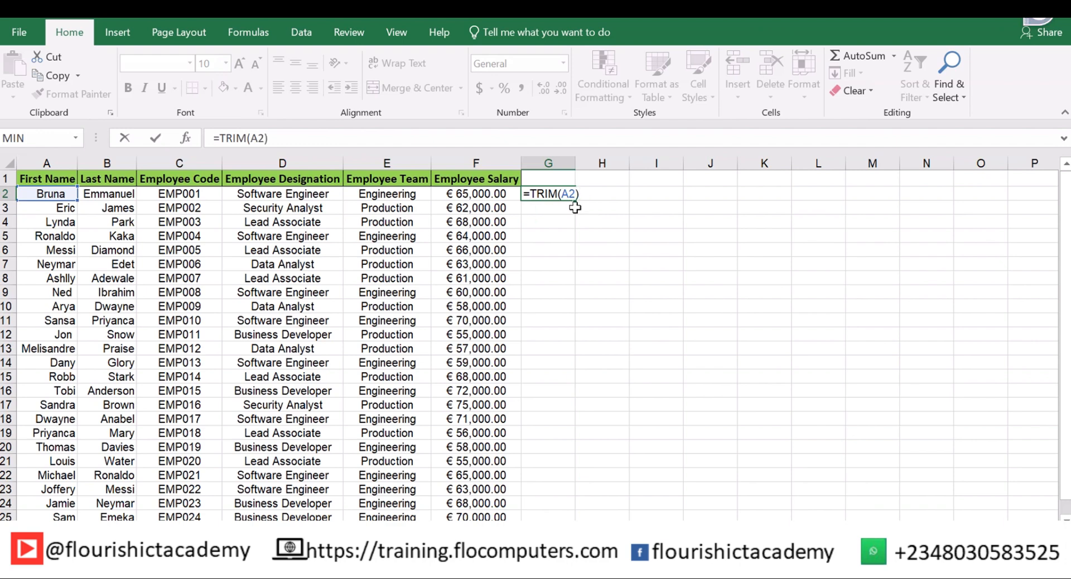
key(Return)
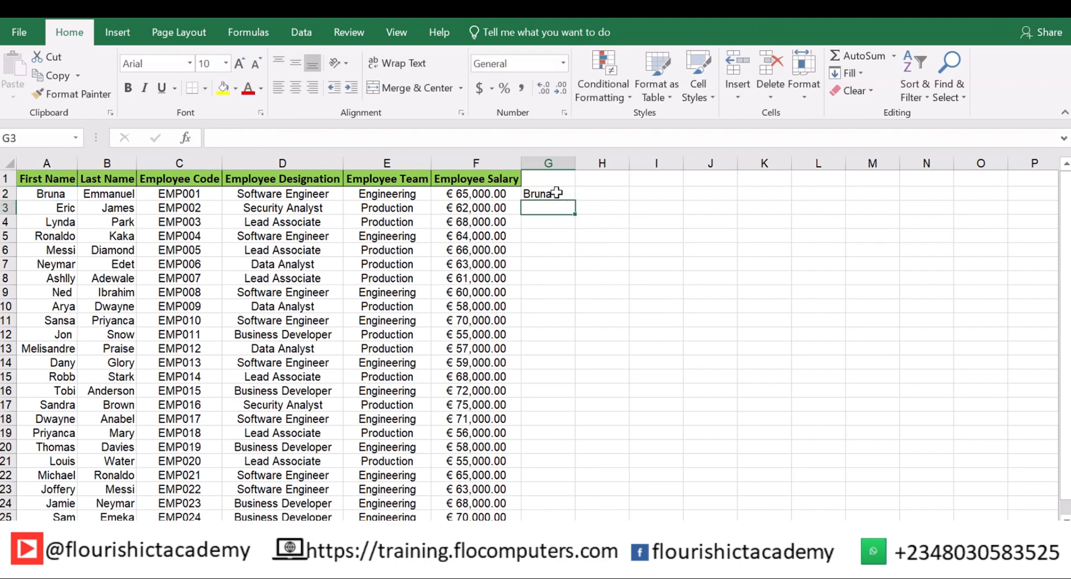
Fill the TRIM formula from G2 down to G25 for all employees
click(557, 193)
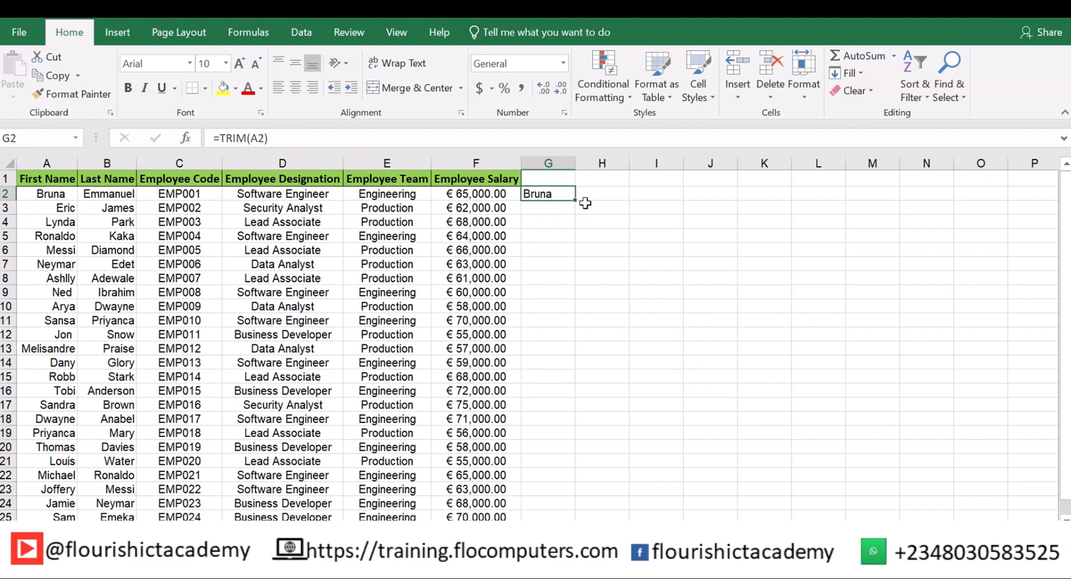
drag(575, 202, 561, 464)
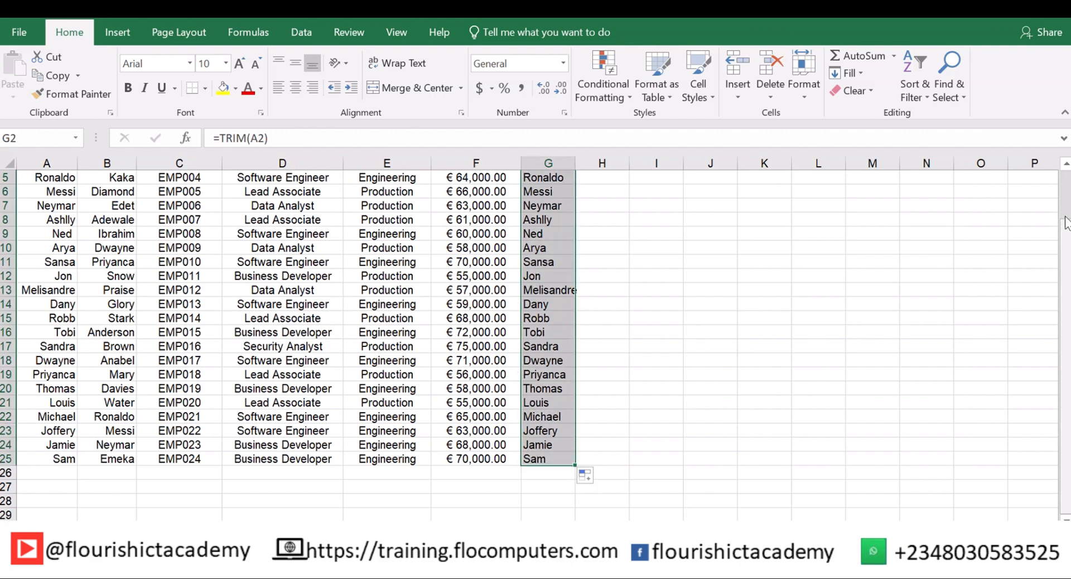
click(1066, 165)
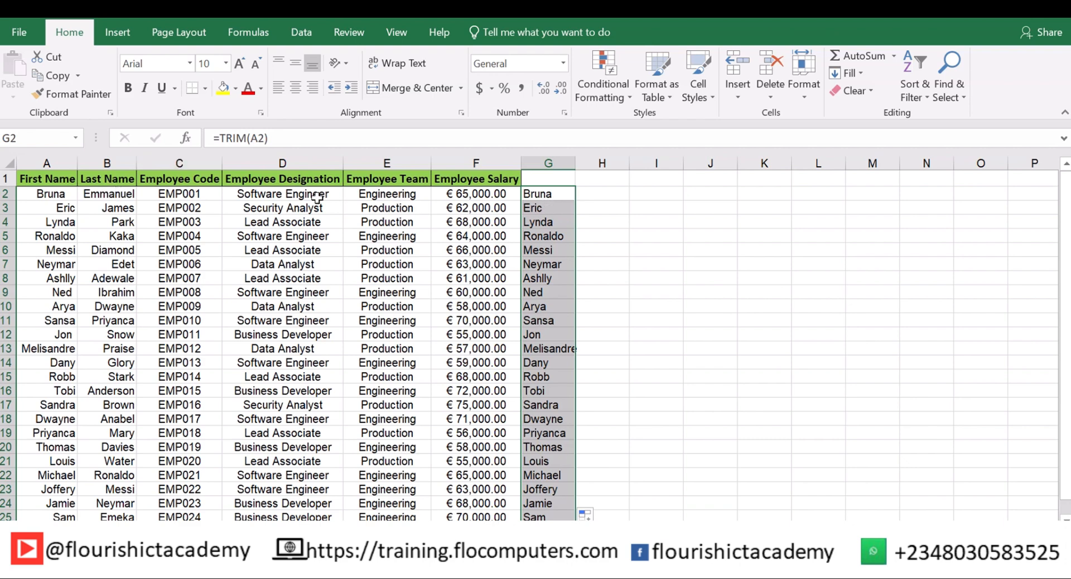
Enter =CONCATENATE(G2," ",B2) in cell H2 to join the trimmed first name with the last name
click(618, 192)
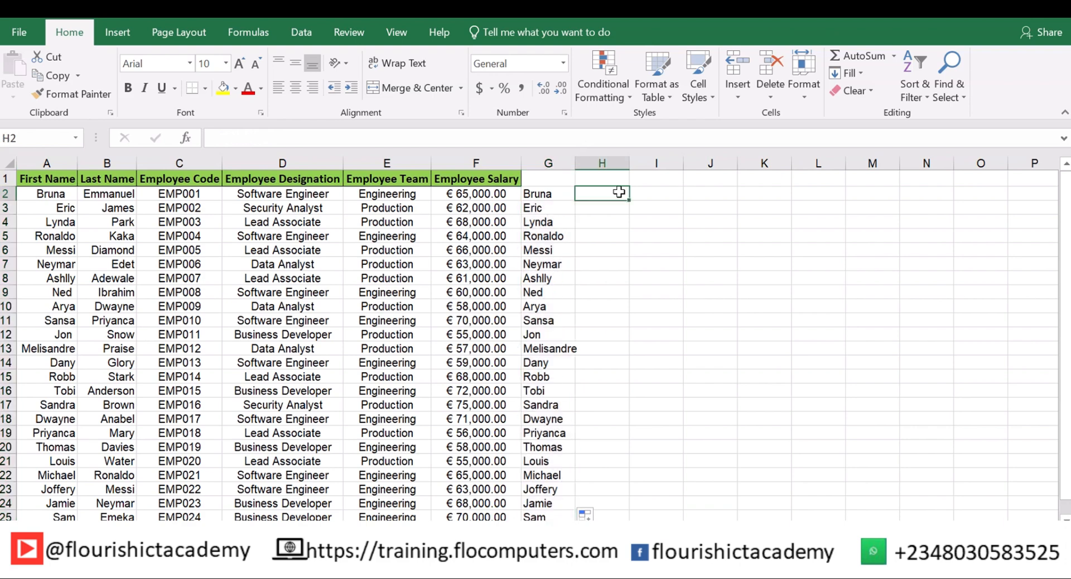
text(=CON)
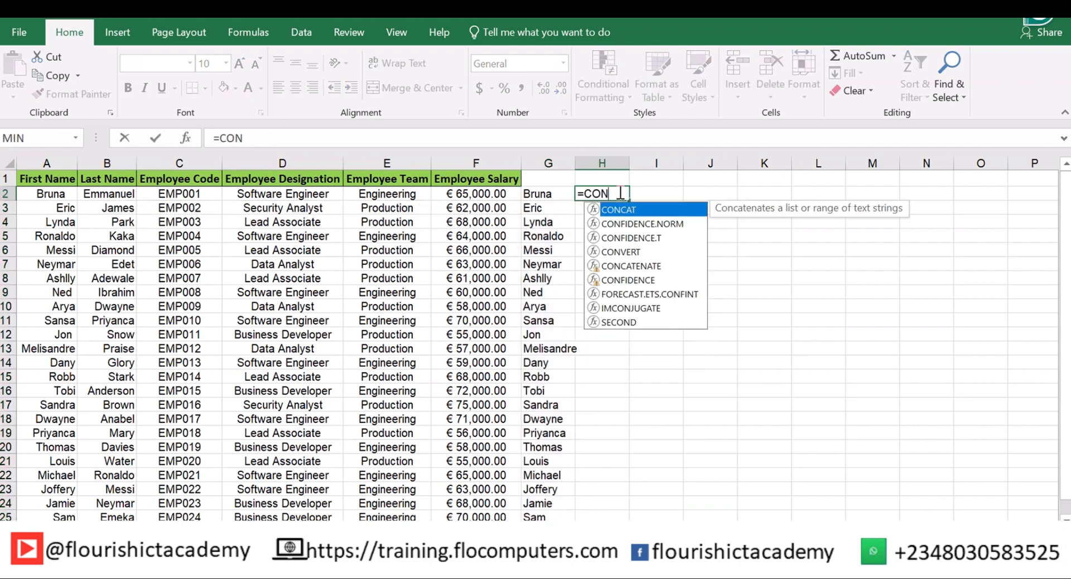
click(665, 267)
double_click(665, 268)
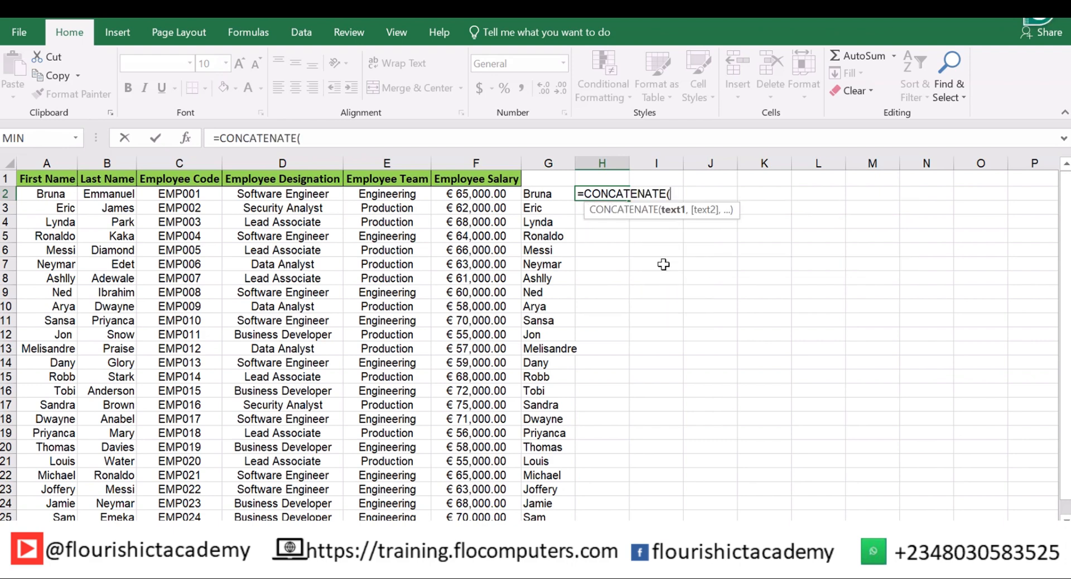
click(537, 193)
text(,)
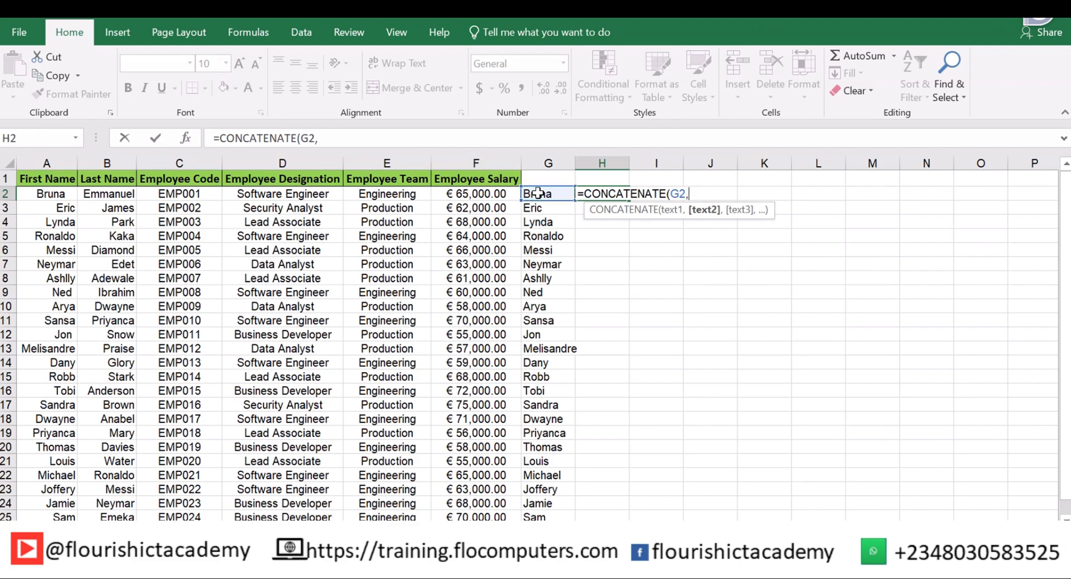
text(" ",)
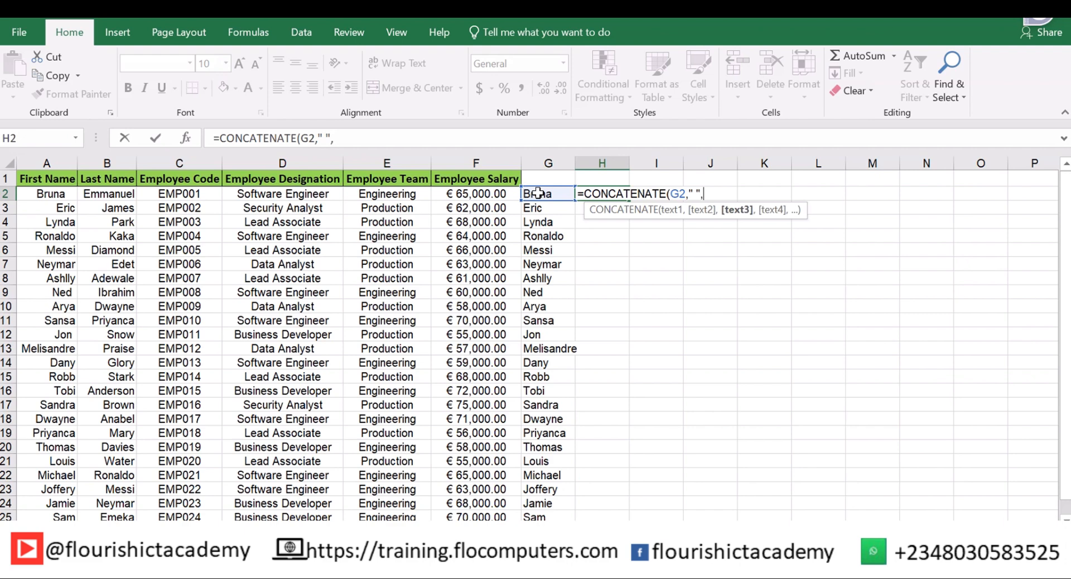
click(100, 199)
text())
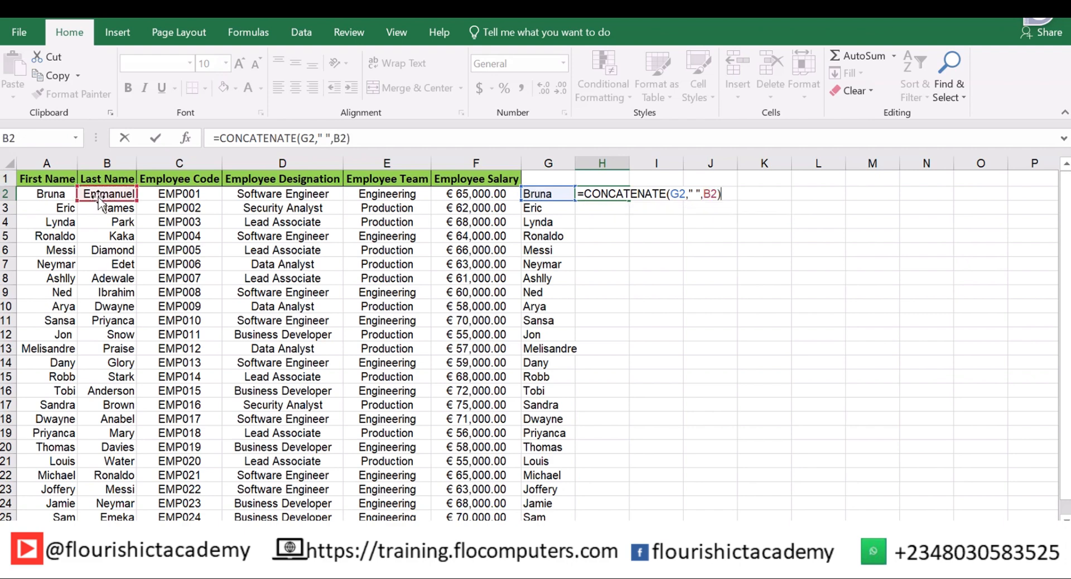
key(Return)
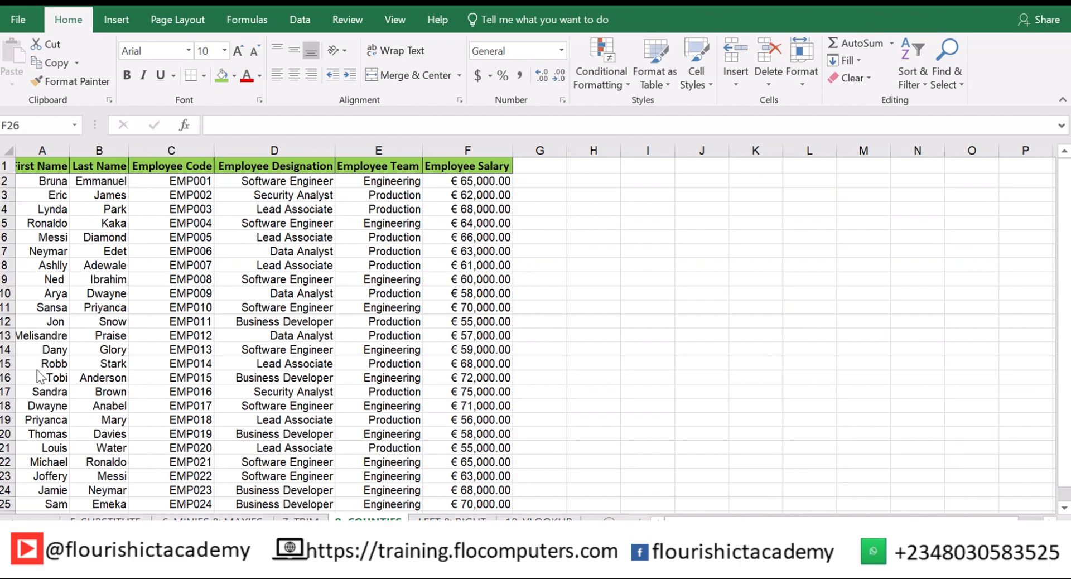
Begin a COUNTIFS formula in cell F26 of the COUNTIFS sheet with the designations D2:D25 as the first criteria range
scroll(413, 273, down, 3)
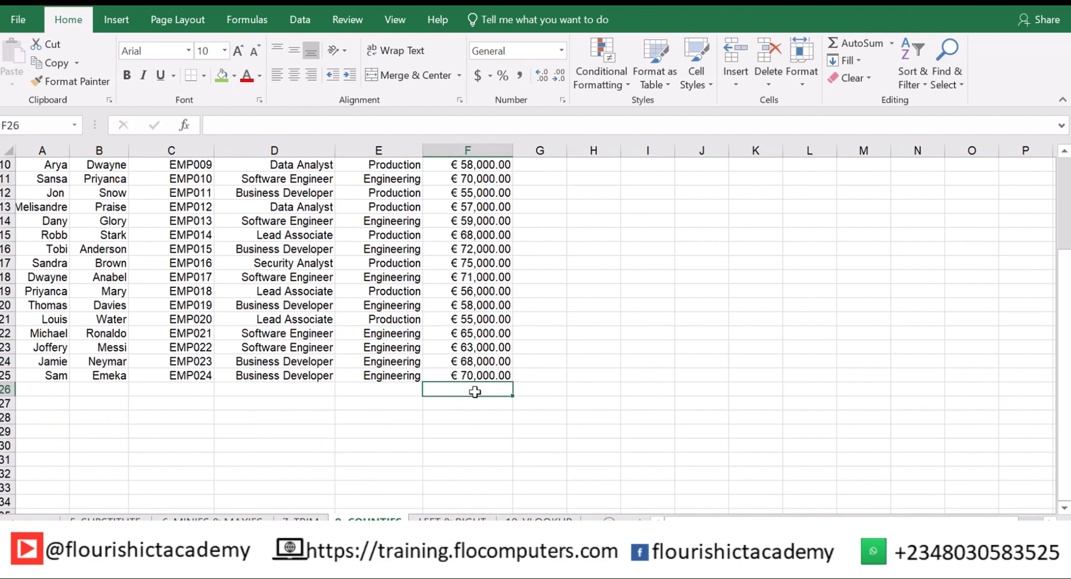
text(=)
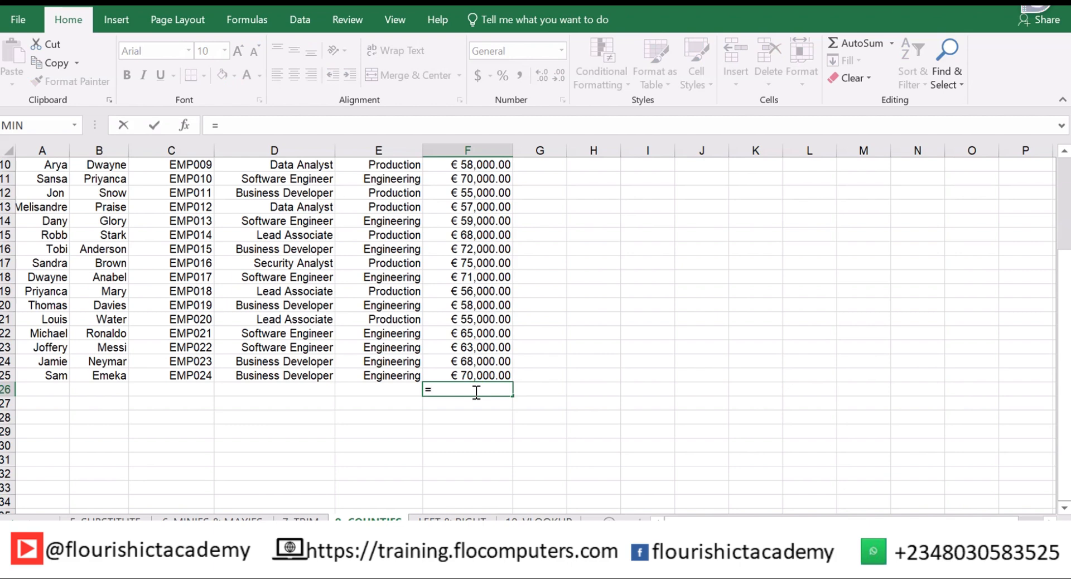
text(CO)
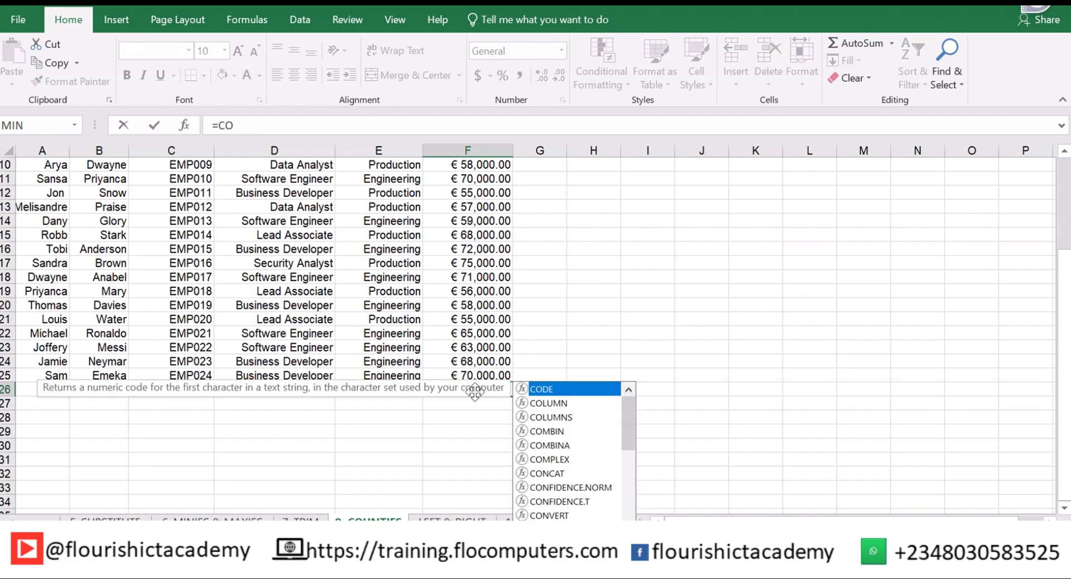
text(UNT)
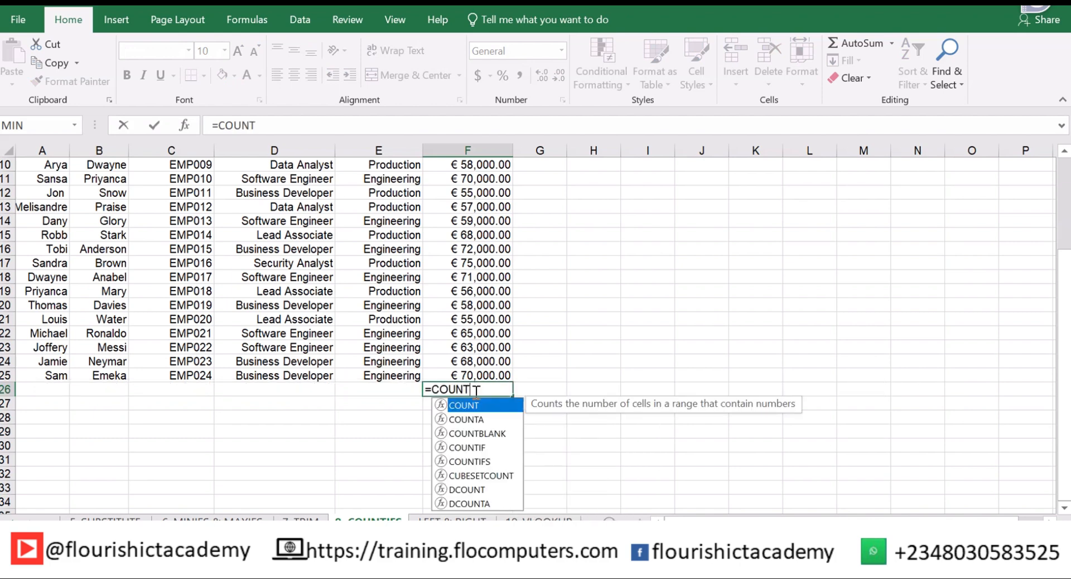
double_click(478, 461)
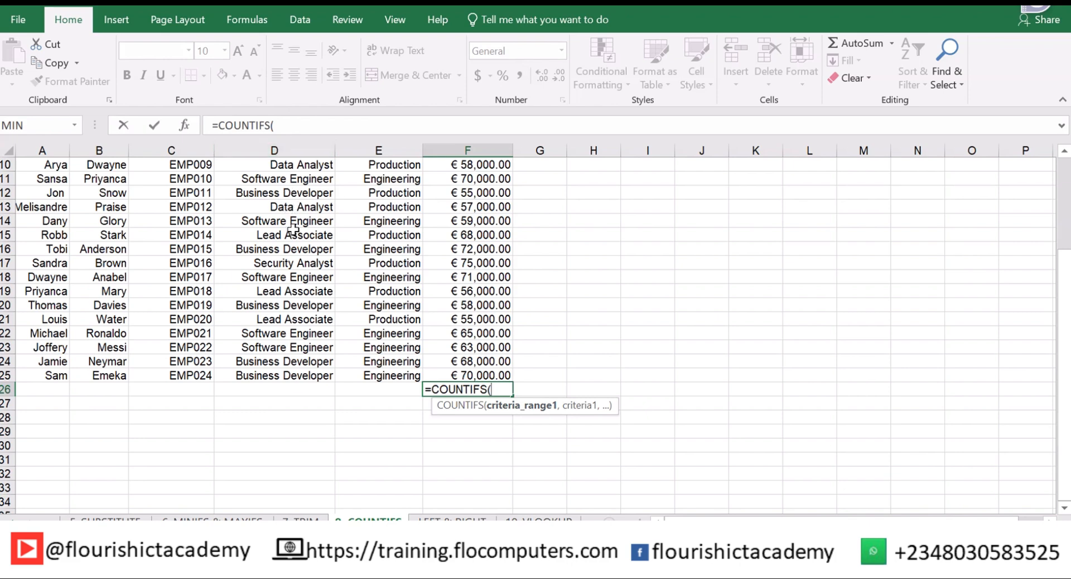
scroll(293, 230, up, 3)
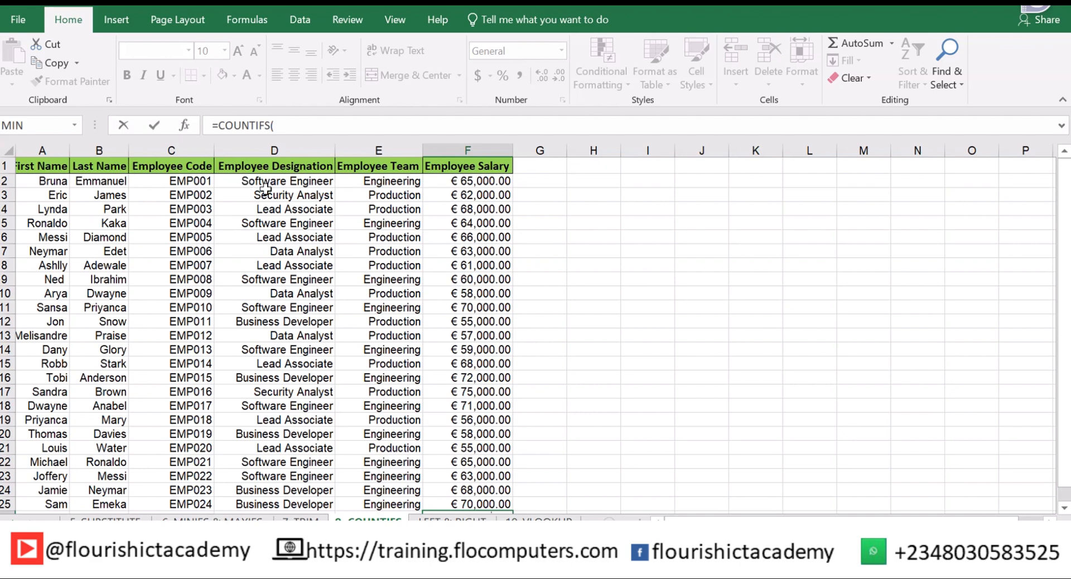
drag(265, 188, 282, 474)
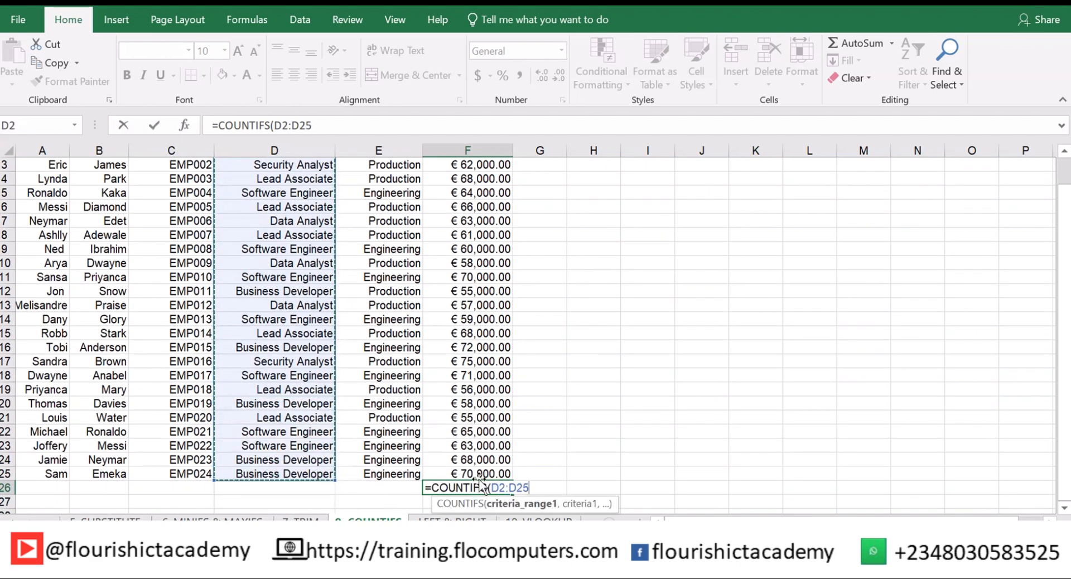
text(,)
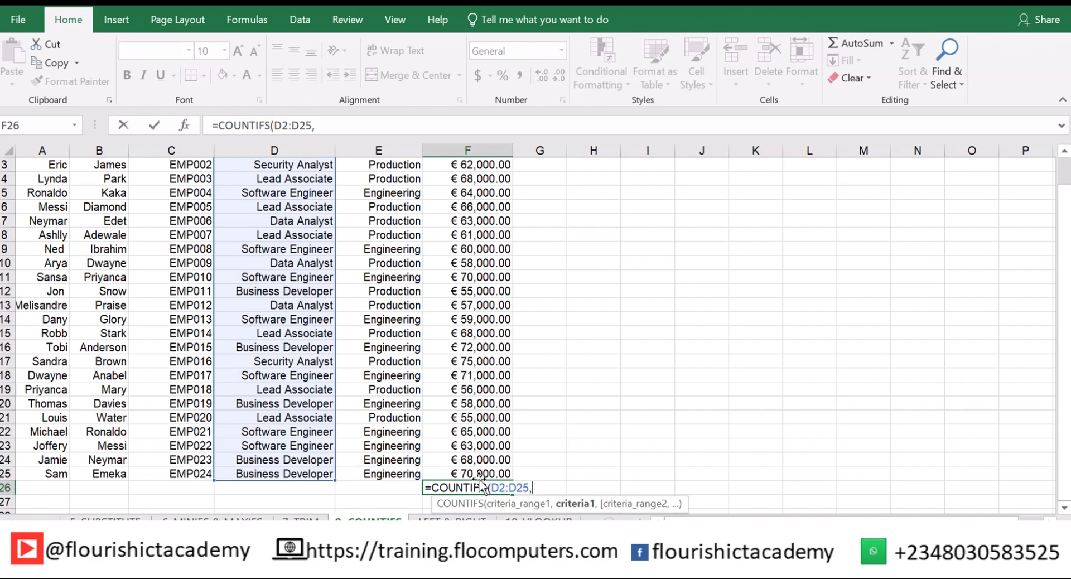
Add "Software Engineer" as the first criterion of the COUNTIFS formula, followed by a comma for the second criteria range
text(s)
key(BackSpace)
text("String)
key(BackSpace)
key(BackSpace)
key(BackSpace)
key(BackSpace)
key(BackSpace)
key(BackSpace)
text(Software E)
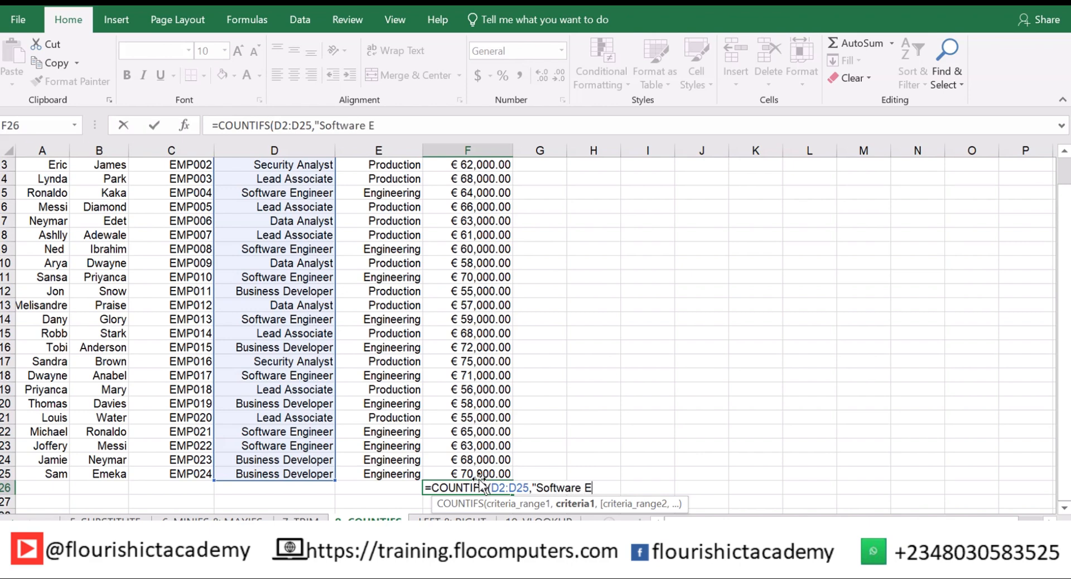
text(ngineer",)
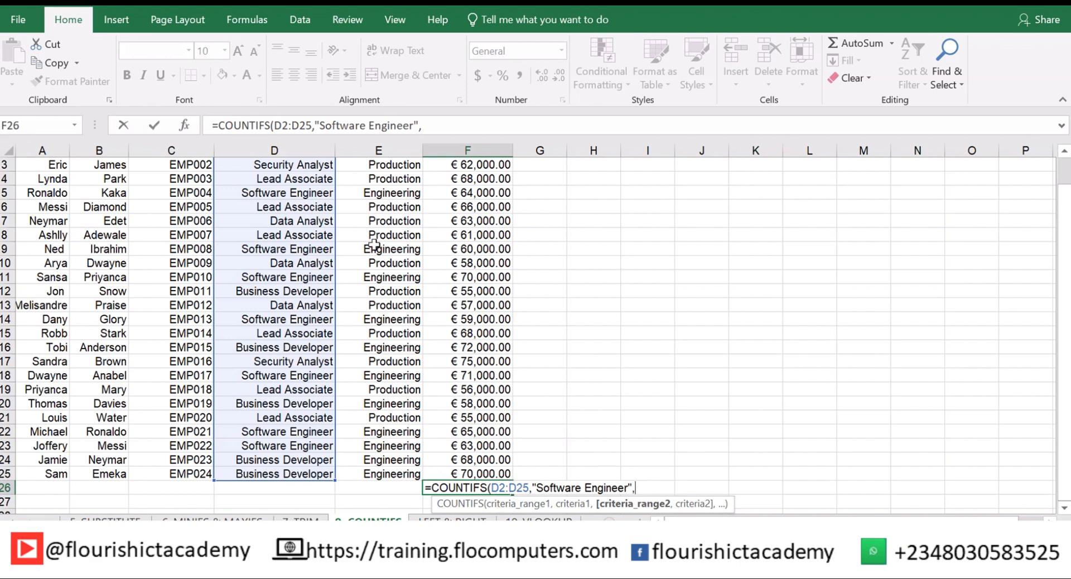
scroll(468, 261, up, 1)
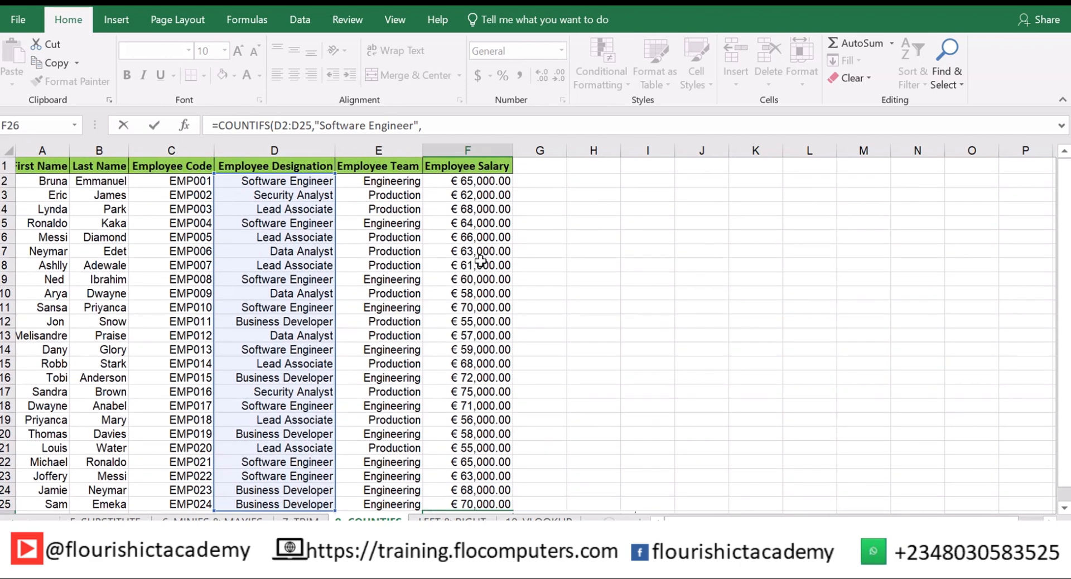
Add the employee teams E2:E25 as the second criteria range of the COUNTIFS formula, followed by a comma
scroll(455, 307, down, 3)
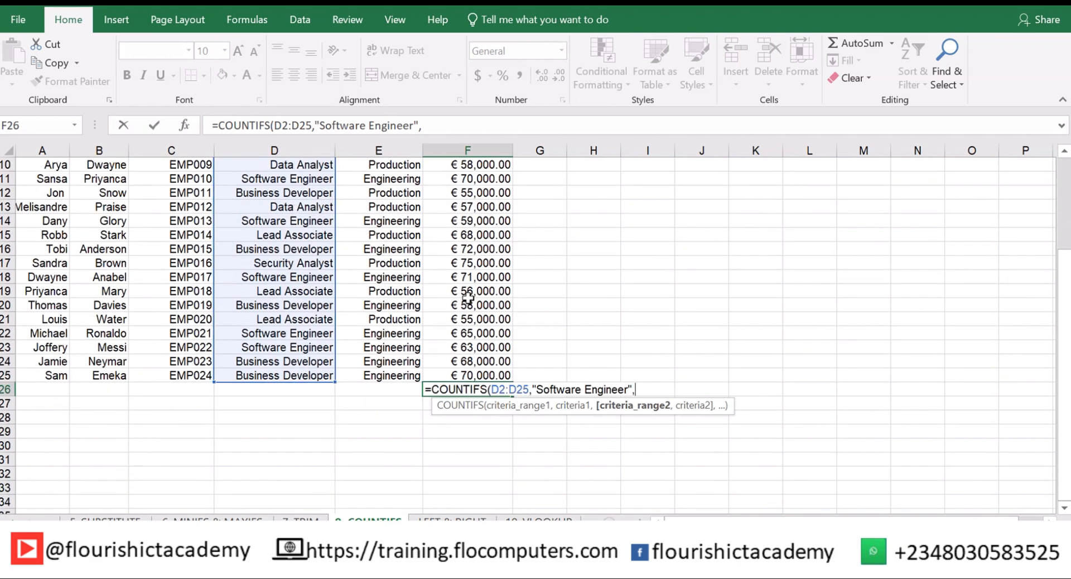
scroll(468, 296, up, 2)
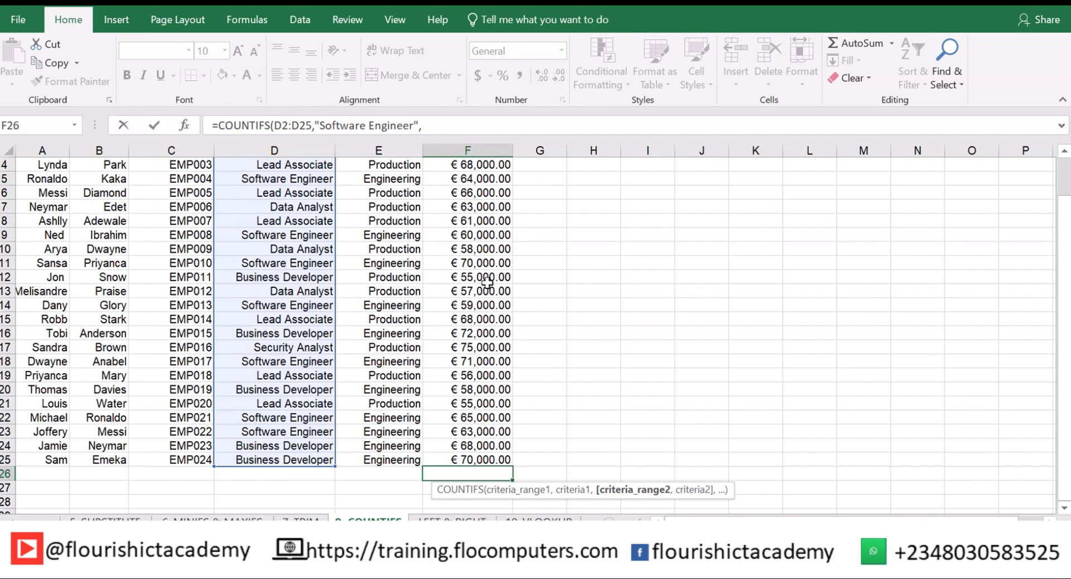
scroll(487, 282, up, 1)
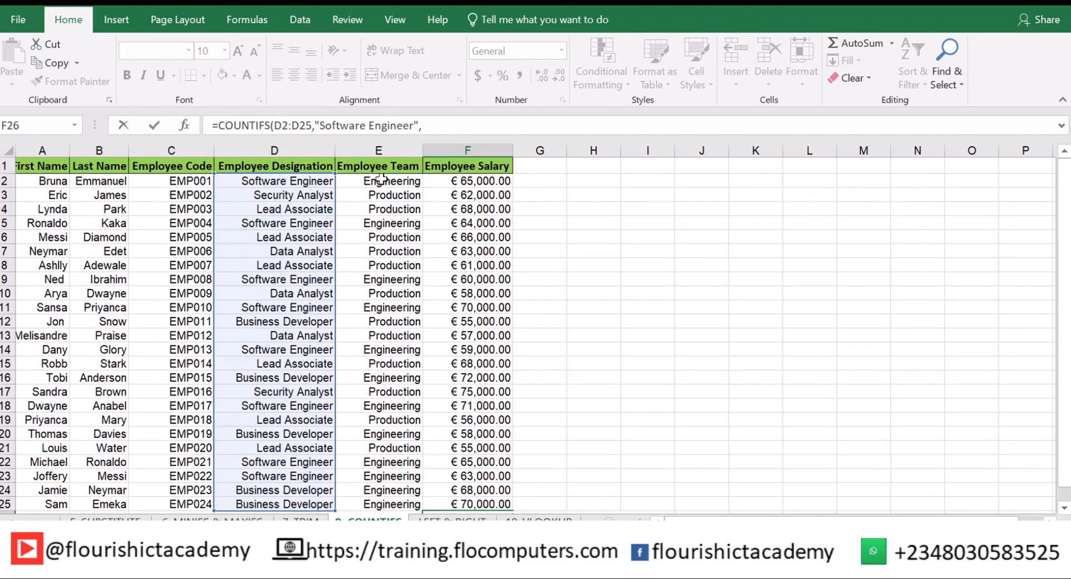
drag(371, 189, 411, 471)
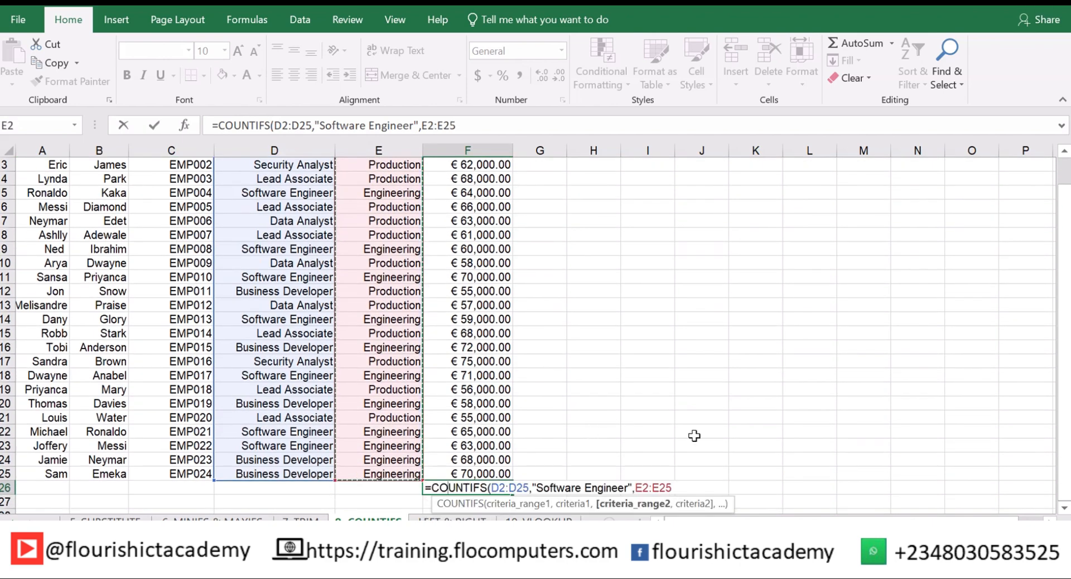
text(,)
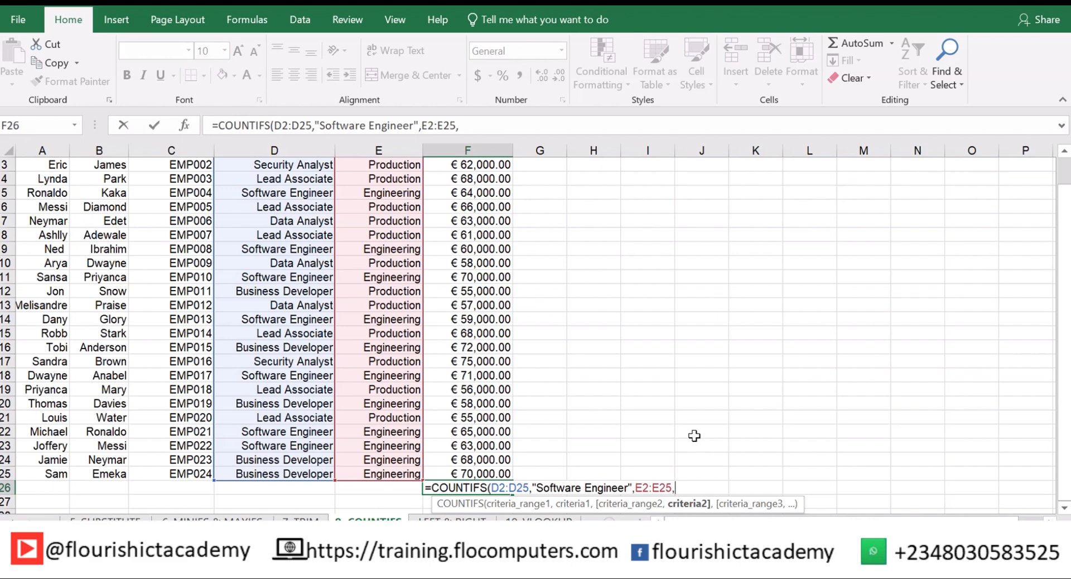
Add "Engineering" as the second criterion and complete the COUNTIFS formula in F26
text(E)
key(BackSpace)
text("Engineering)
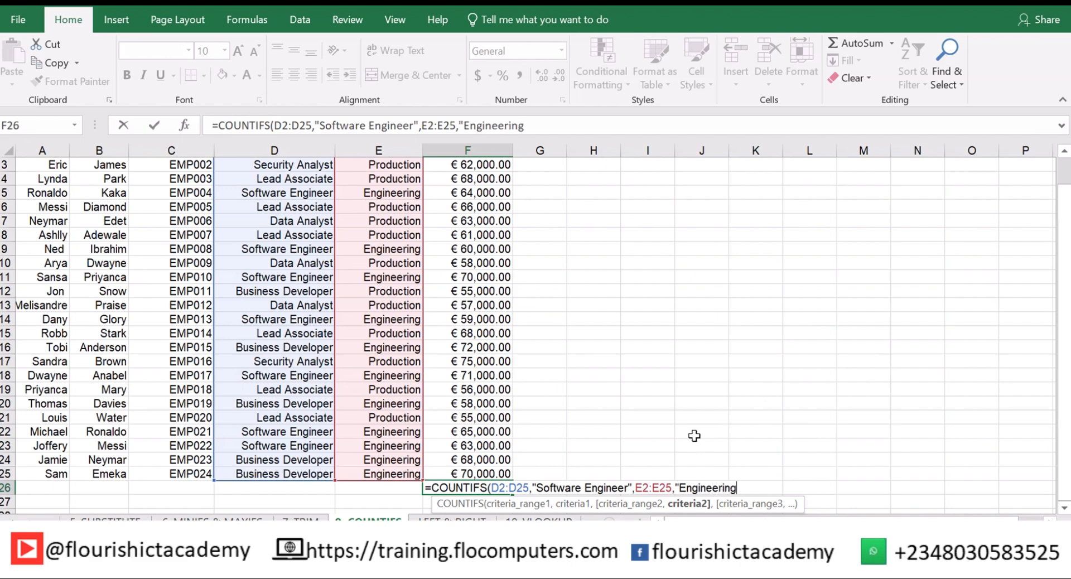
text("))
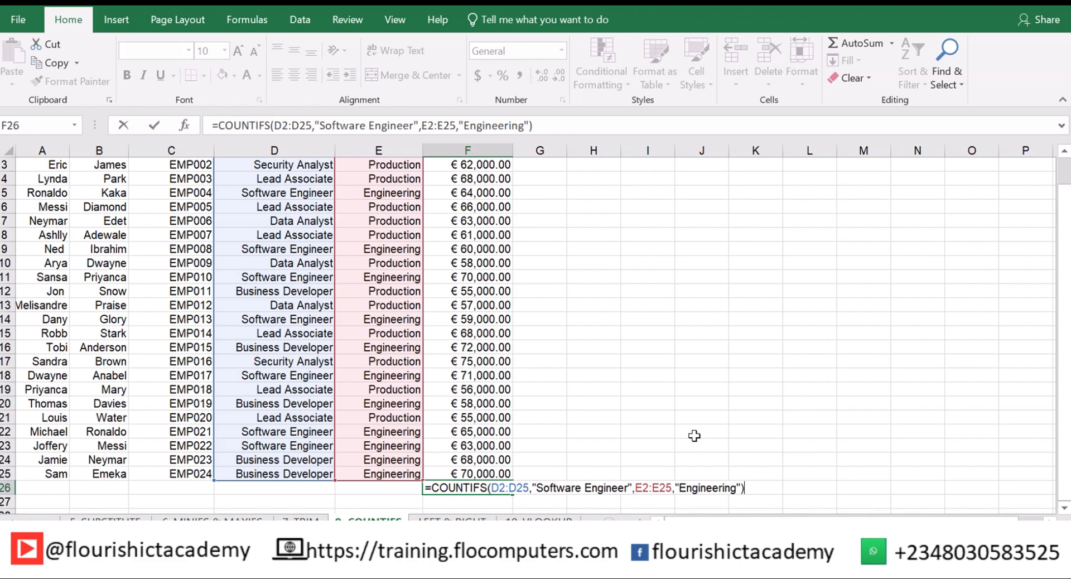
key(Return)
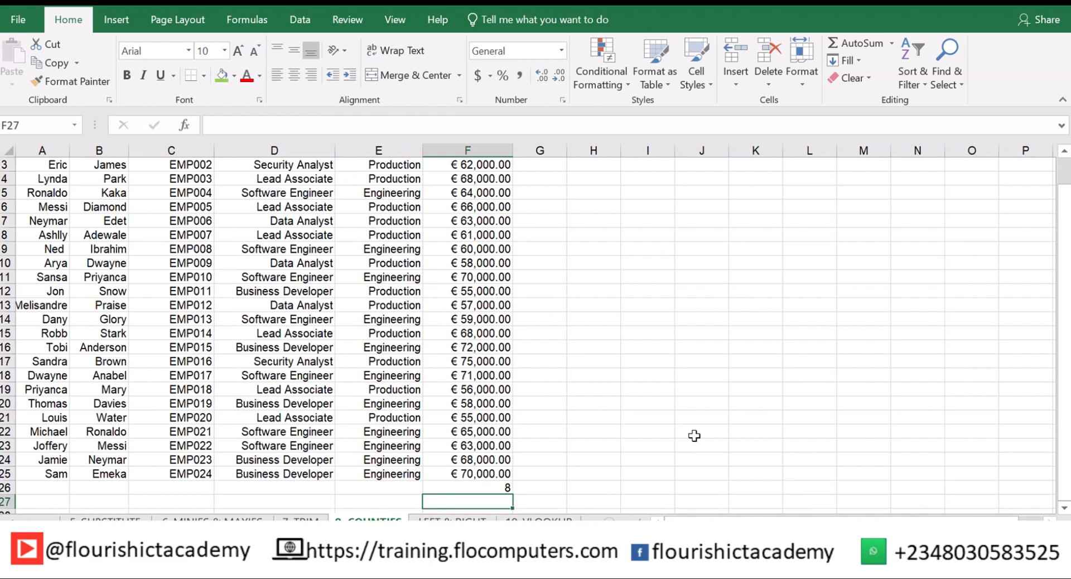
Review the designation and team columns against the COUNTIFS result in F26
scroll(593, 273, up, 1)
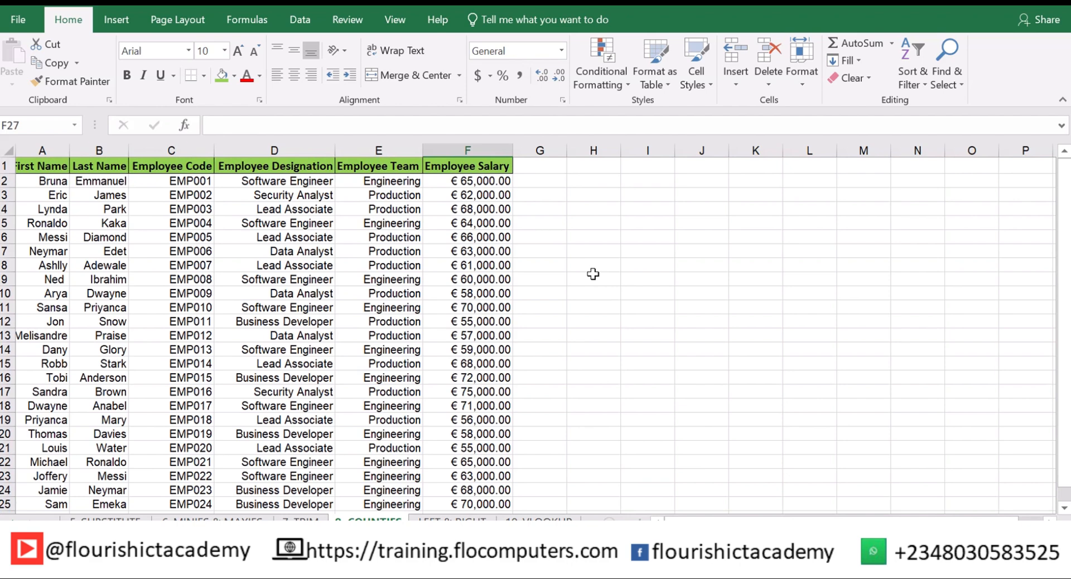
scroll(593, 273, down, 1)
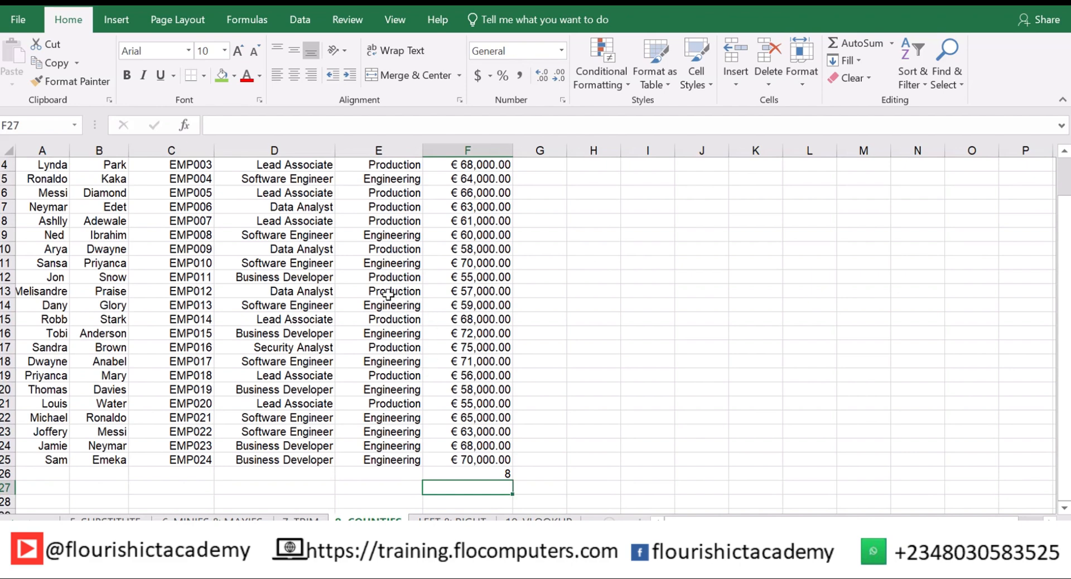
scroll(388, 295, up, 1)
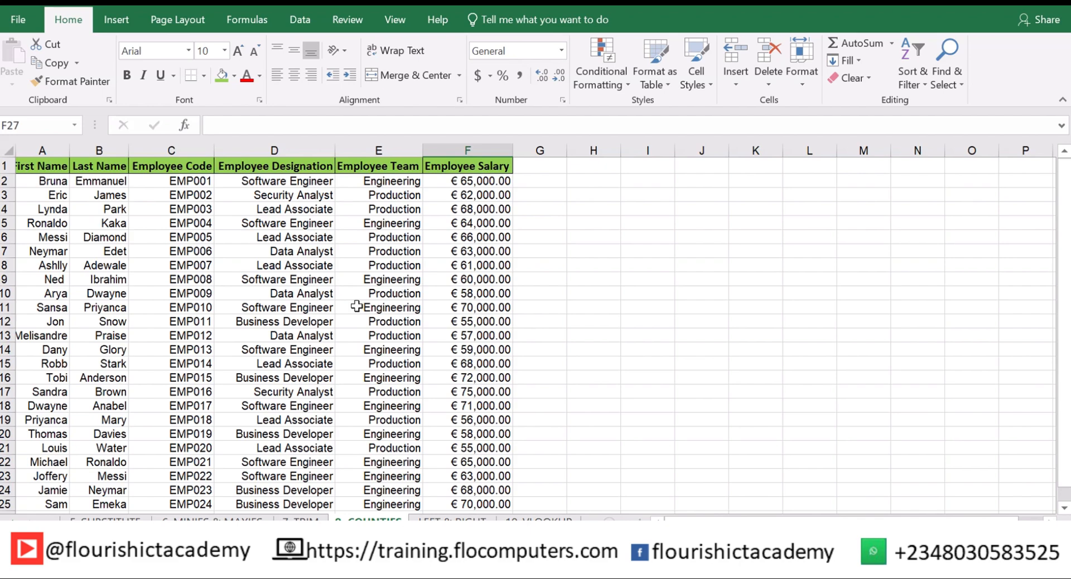
scroll(347, 297, down, 2)
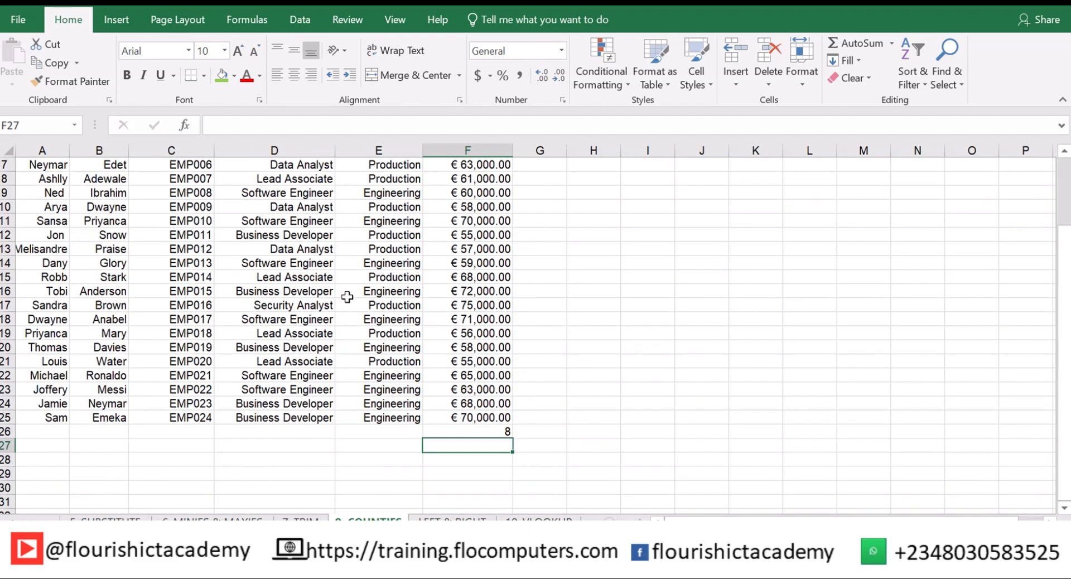
scroll(346, 298, up, 2)
scroll(375, 324, down, 3)
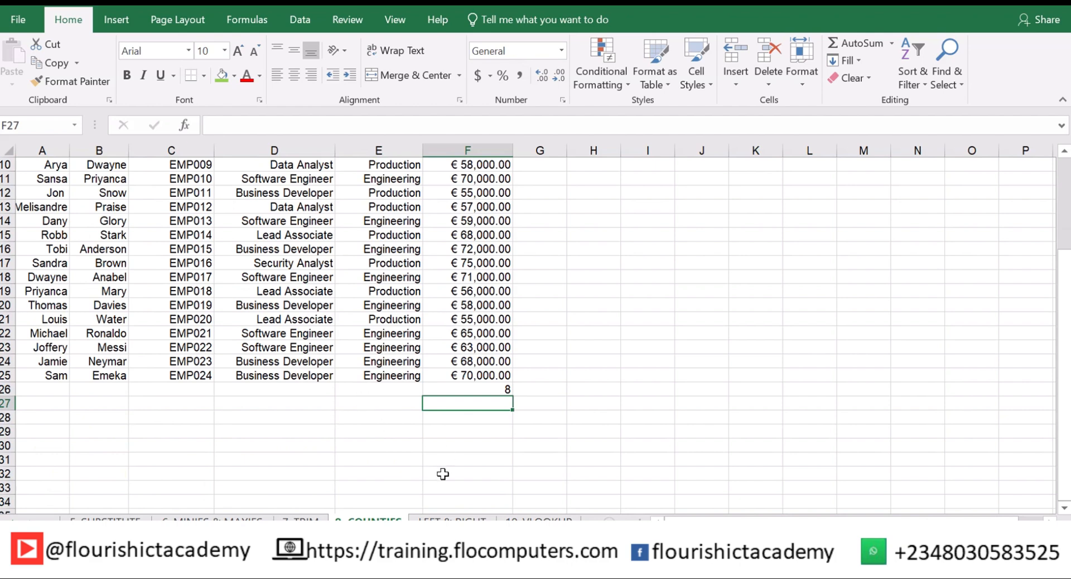
On the LEFT & RIGHT sheet, enter =LEFT(G2,3) in cell H2 to extract the area code from the phone number
click(452, 519)
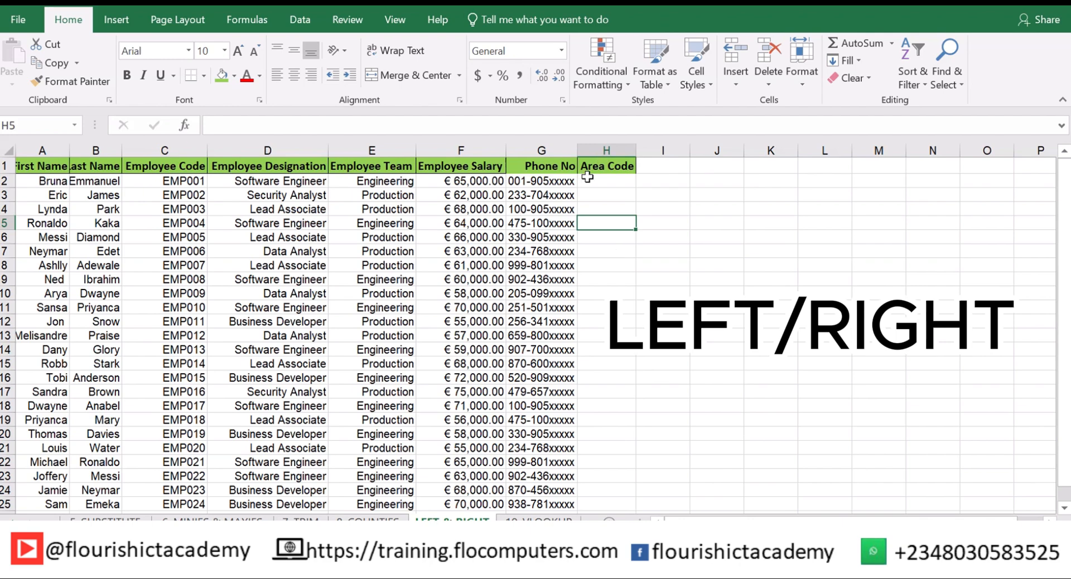
click(540, 183)
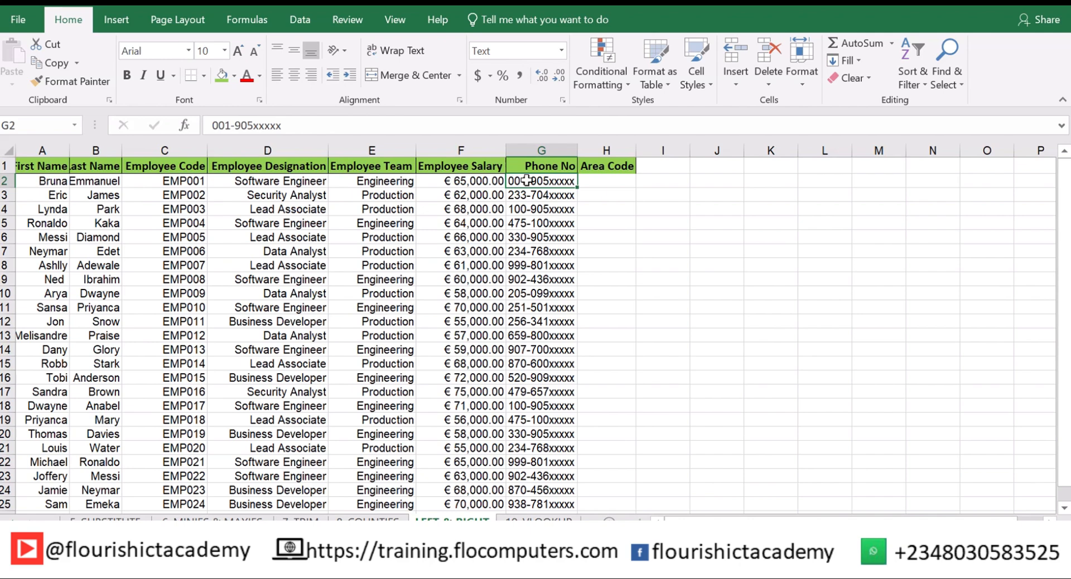
click(611, 177)
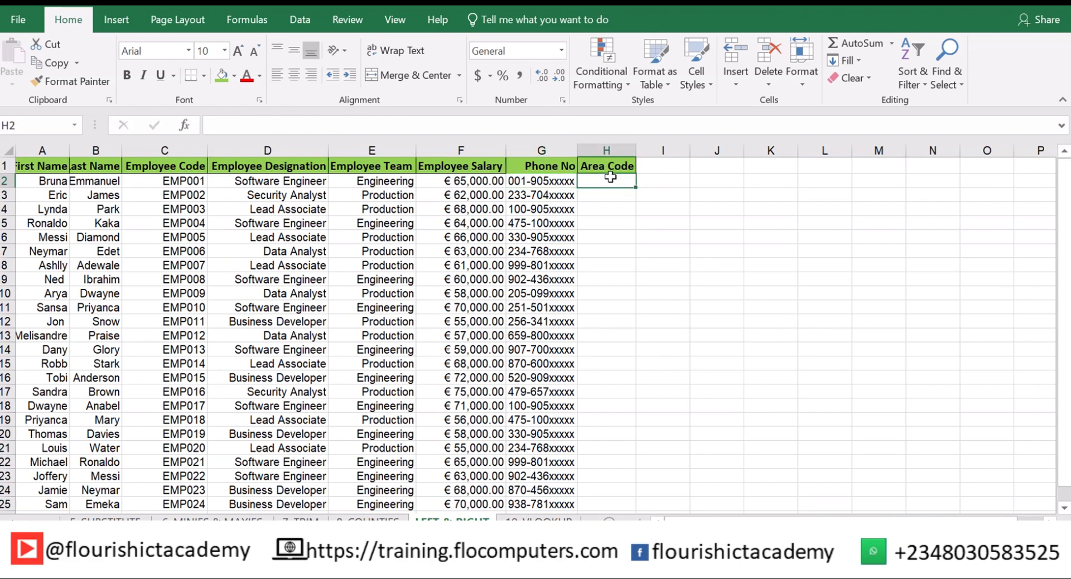
text(=)
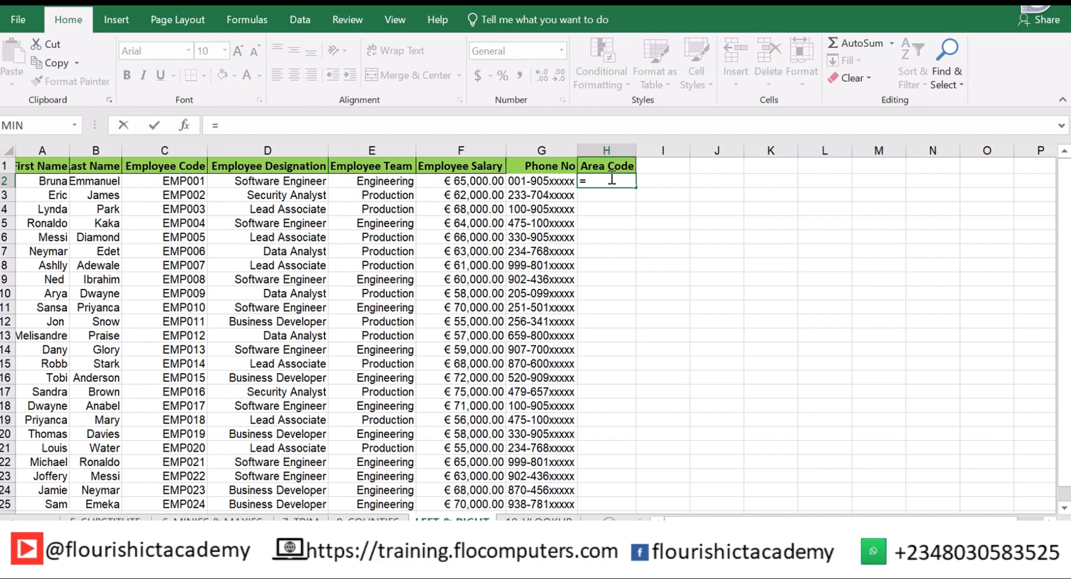
text(l)
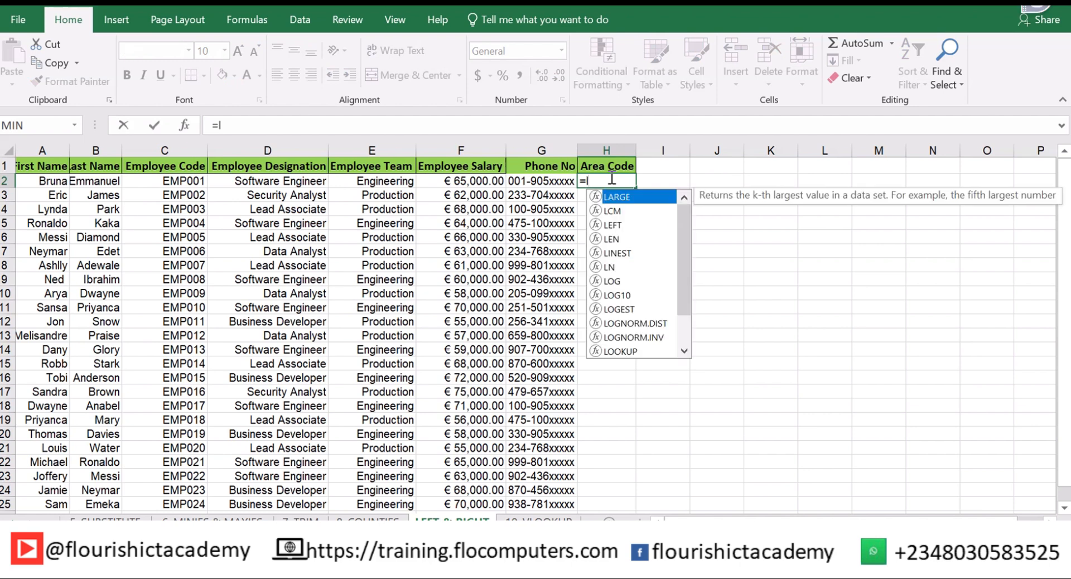
text(EFT)
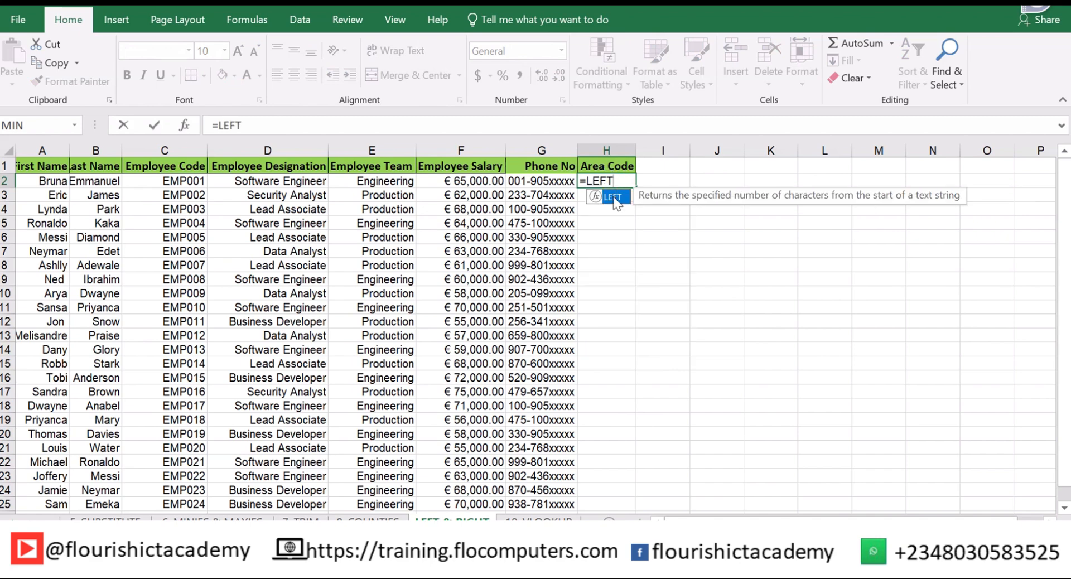
double_click(614, 196)
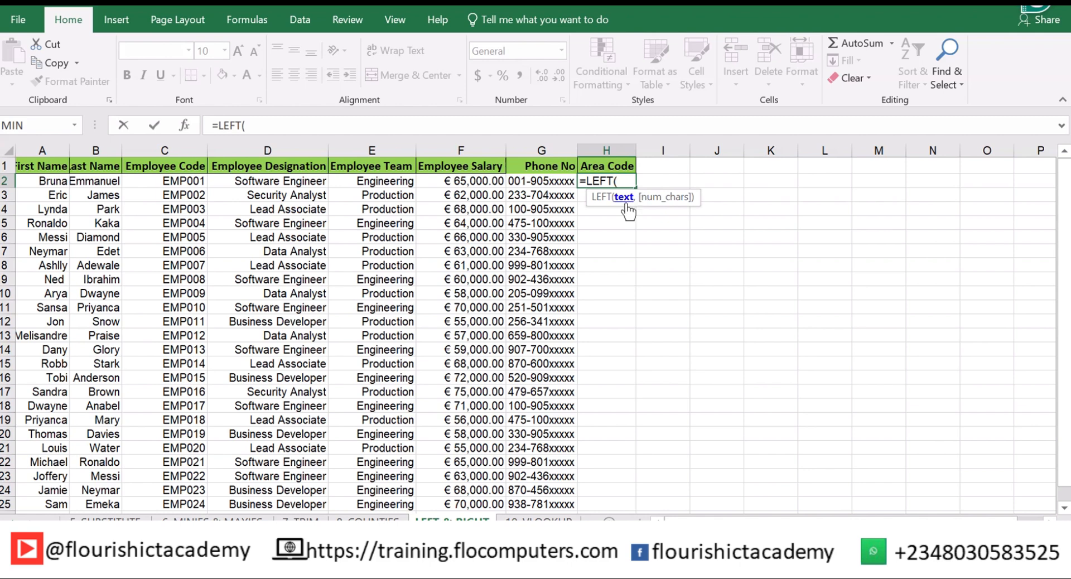
click(563, 182)
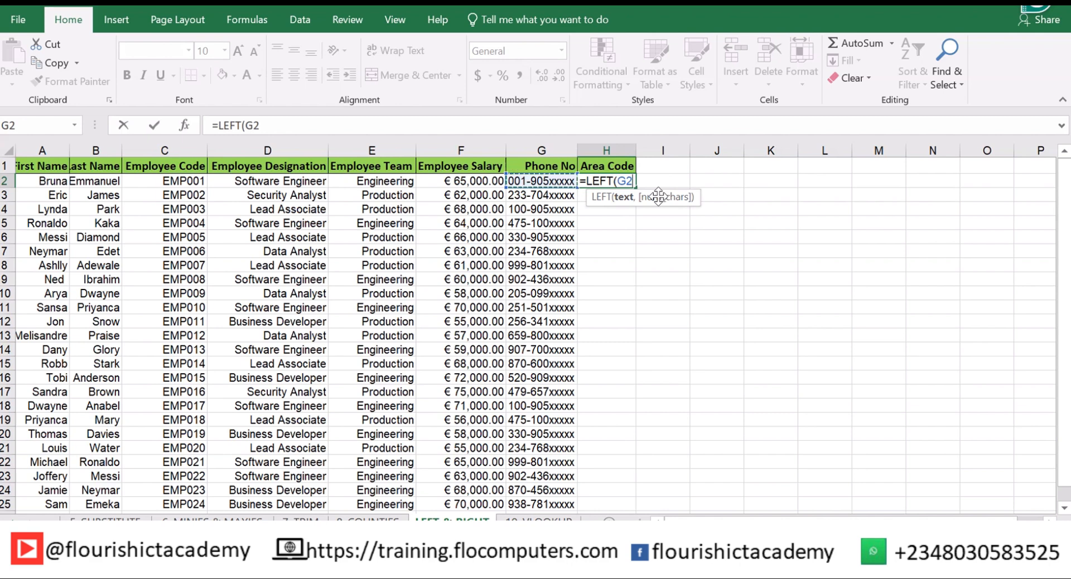
text(,)
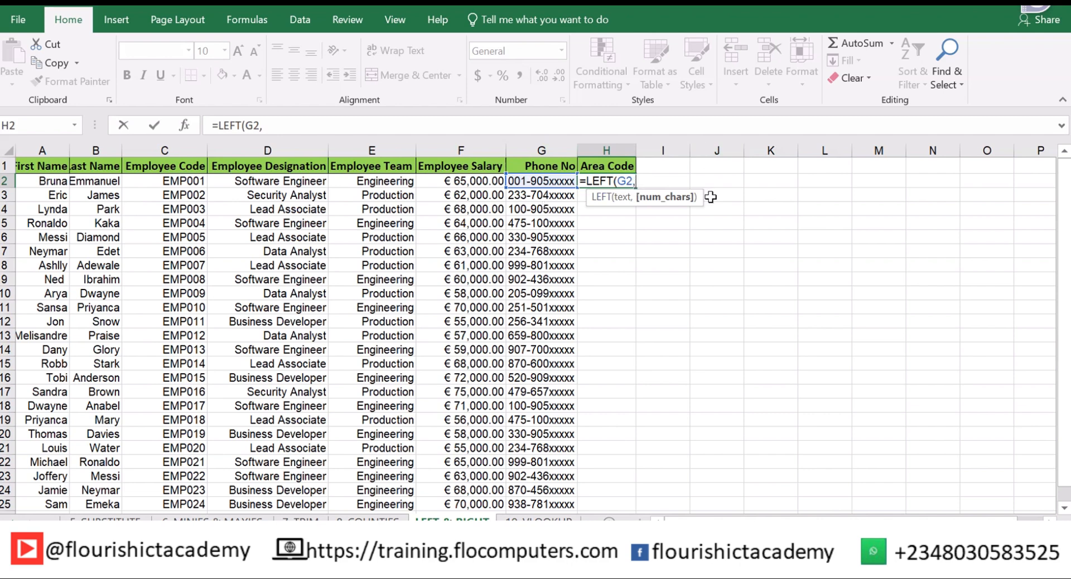
text(3))
key(Return)
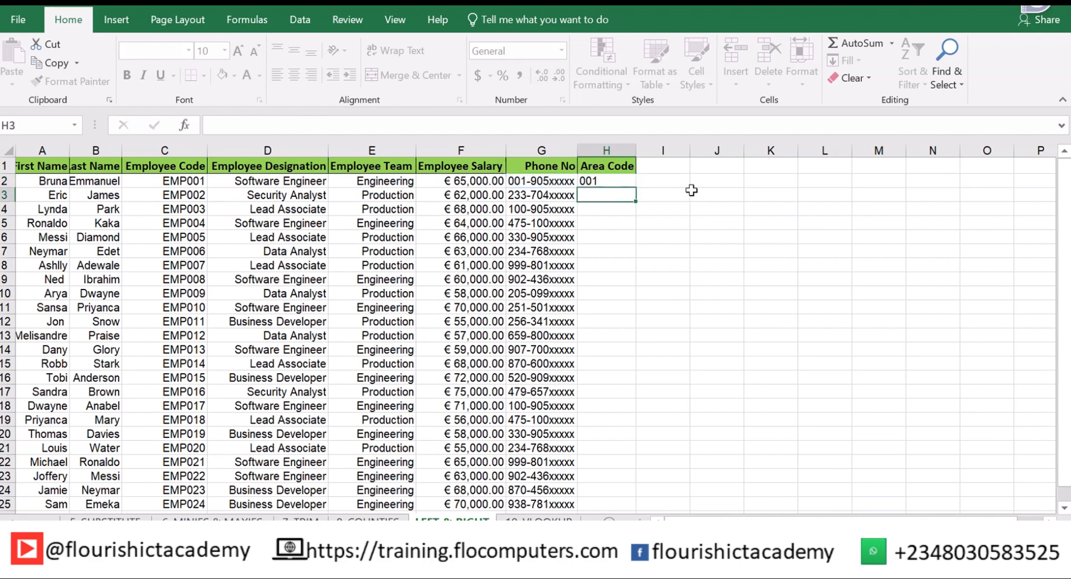
Fill the LEFT formula from H2 down to H25 for all employees
click(608, 180)
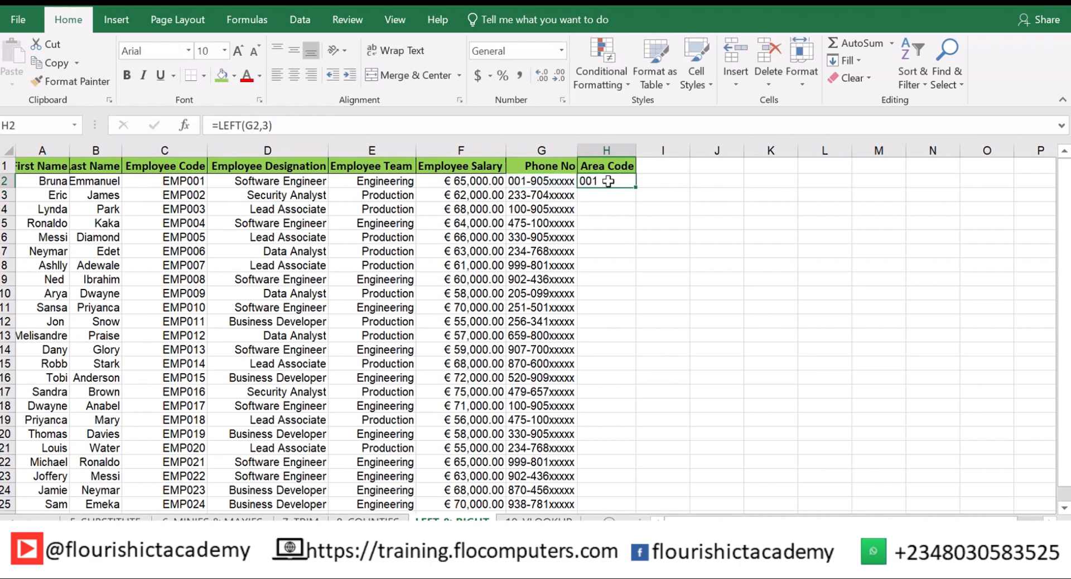
drag(636, 185, 647, 470)
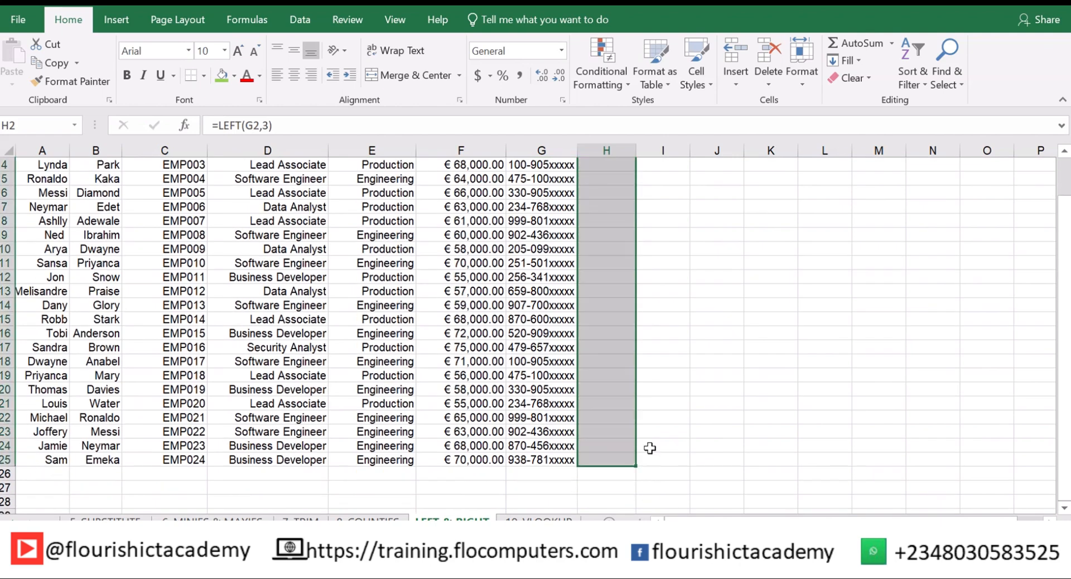
scroll(603, 289, up, 1)
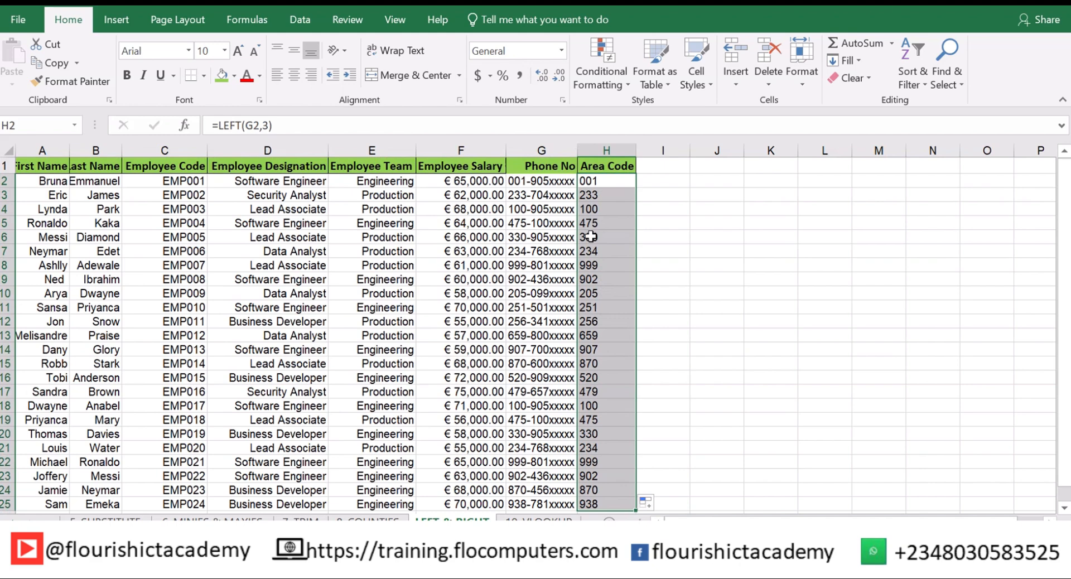
Enter the header RIGHT in cell I1, beside the Area Code column
click(673, 165)
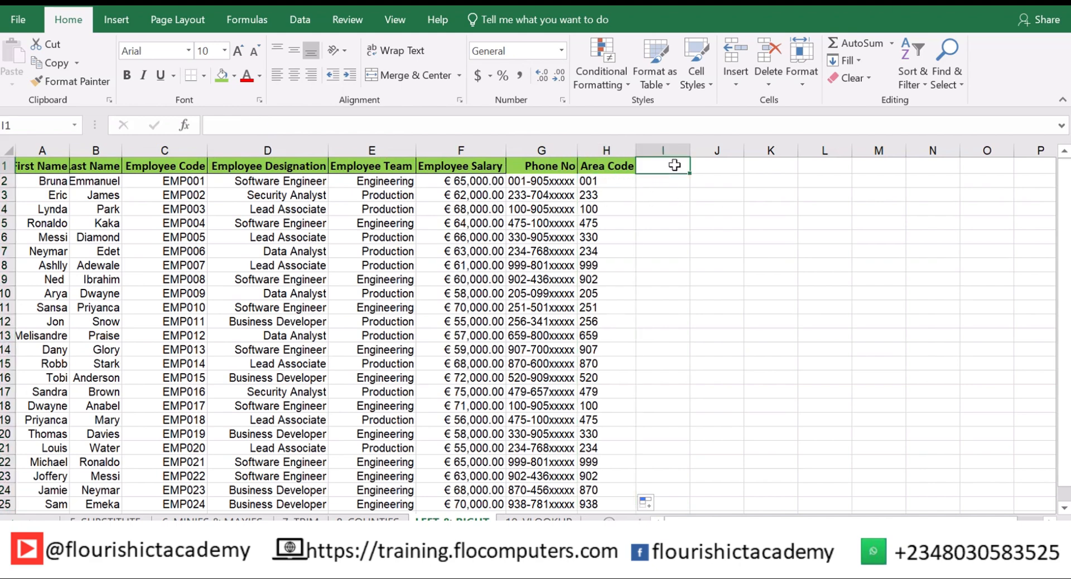
text(RIG)
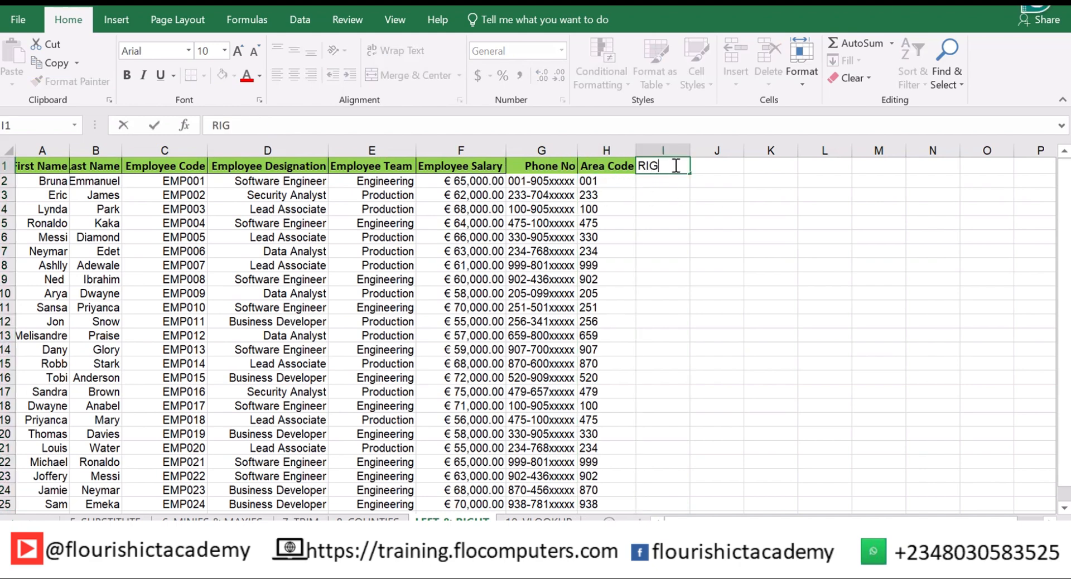
text(HT)
click(652, 182)
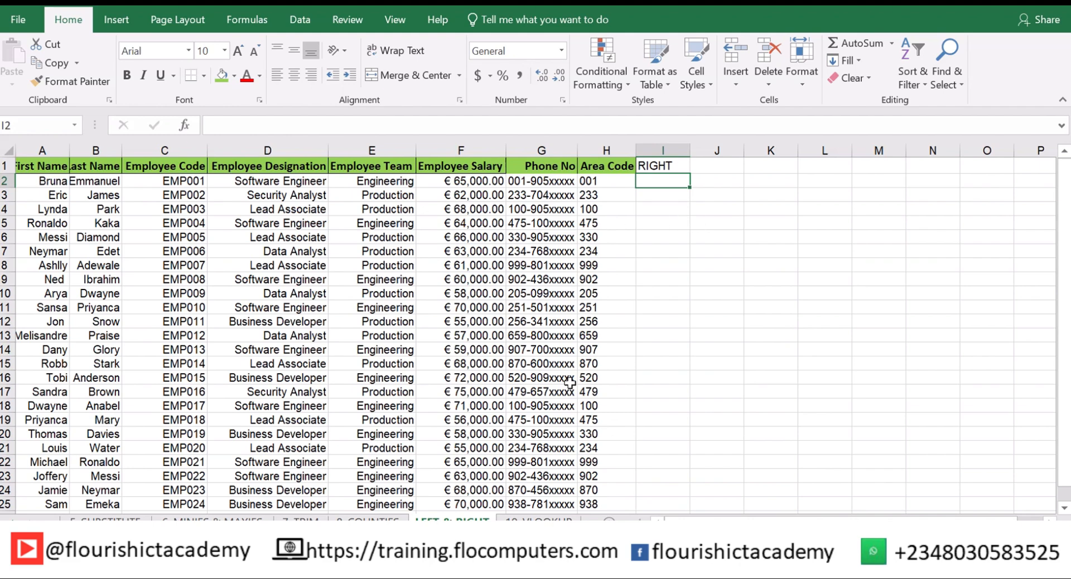
On the VLOOKUP sheet, start a VLOOKUP formula in cell J4 with J3, the employee code cell, as the lookup value
key(ctrl+Page_Down)
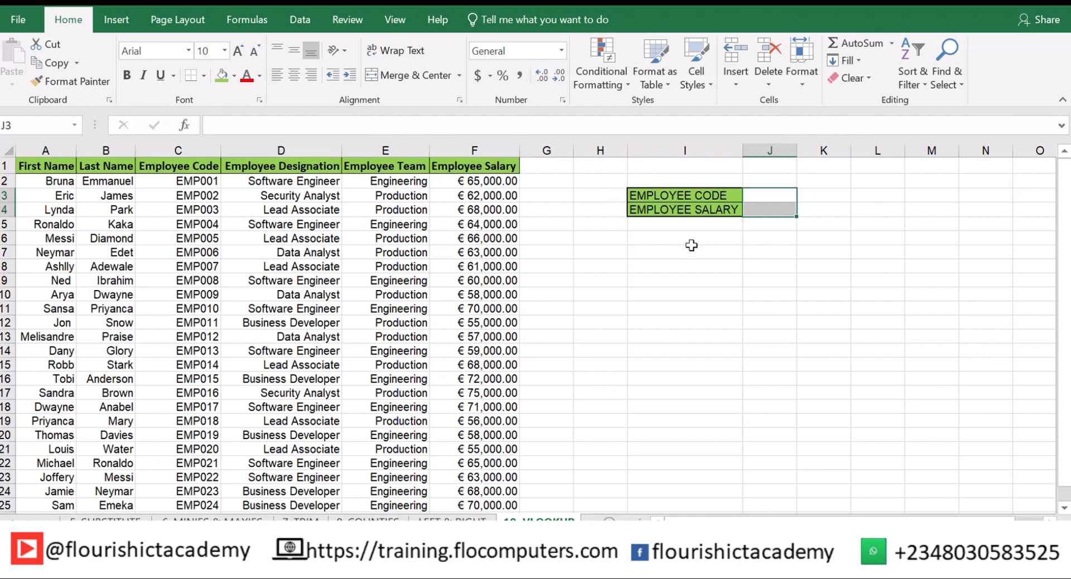
click(677, 210)
click(710, 195)
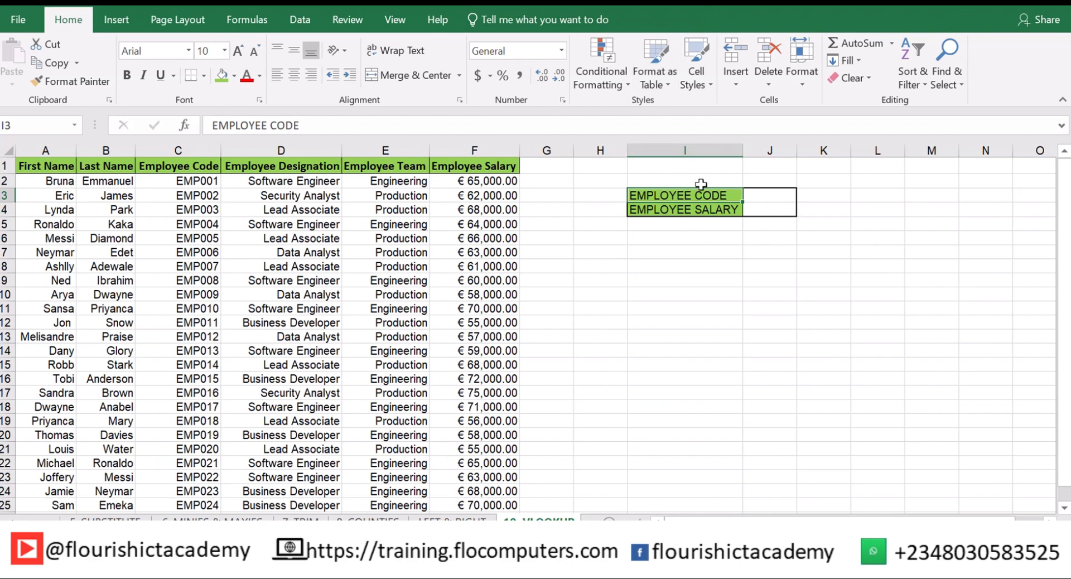
click(756, 196)
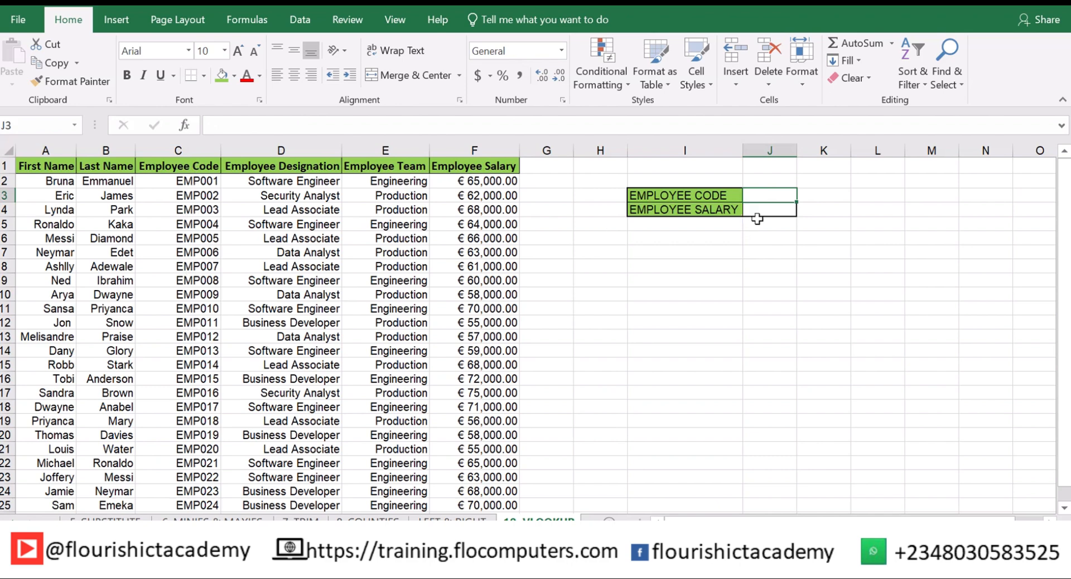
click(782, 210)
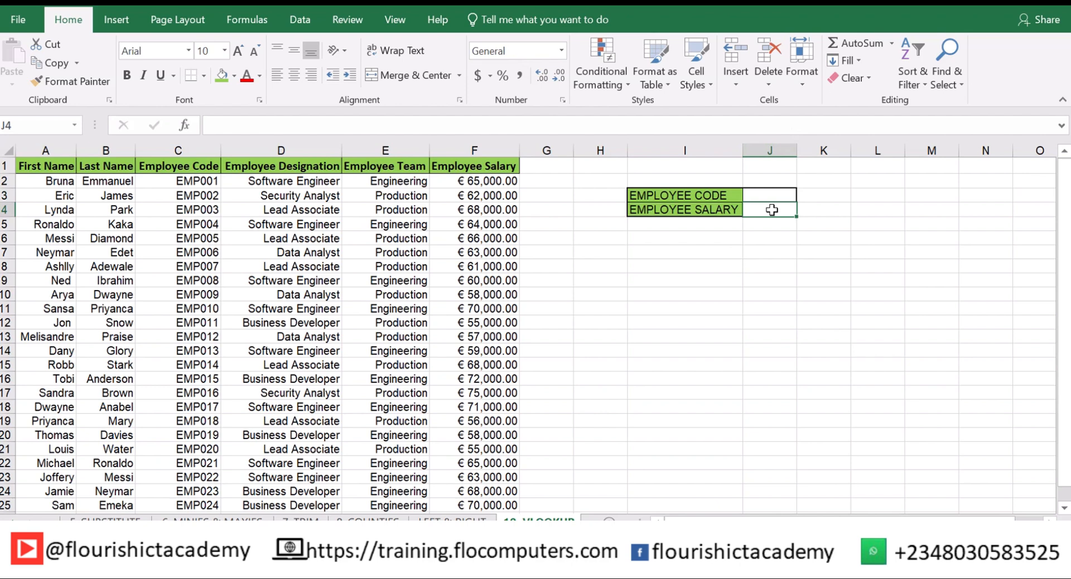
text(=)
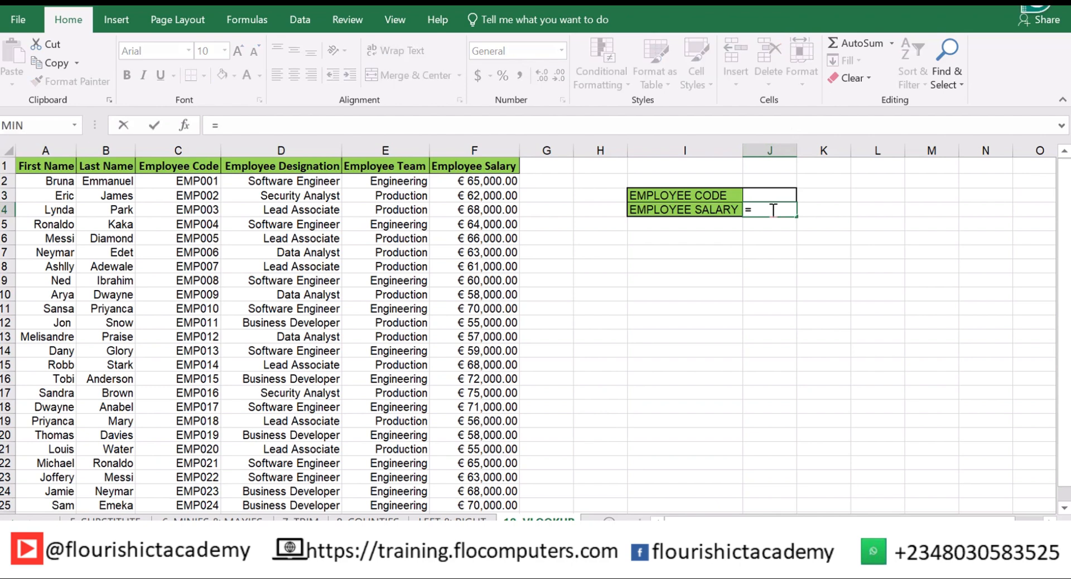
text(V)
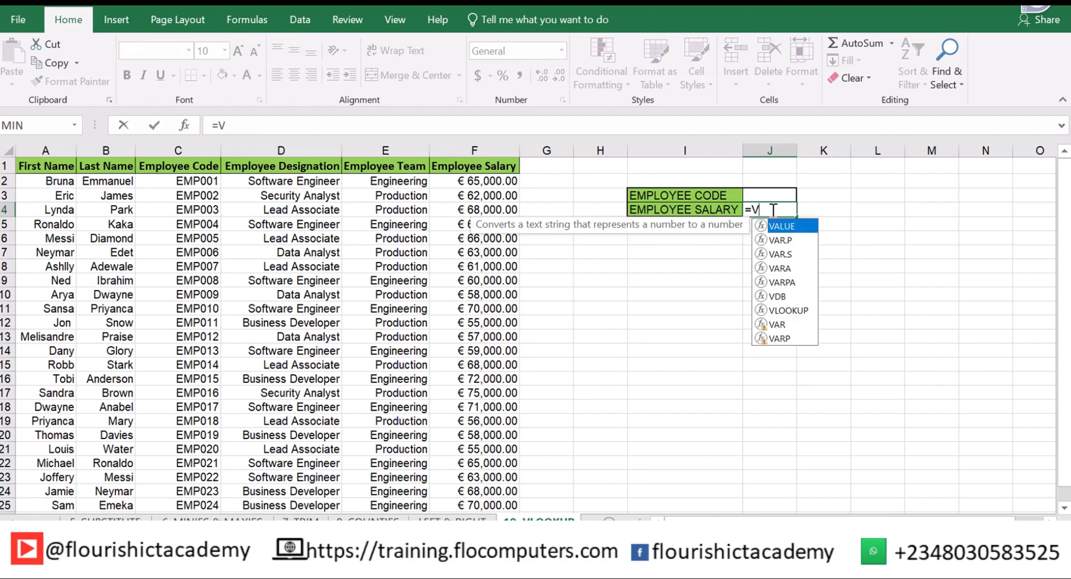
text(LOOK)
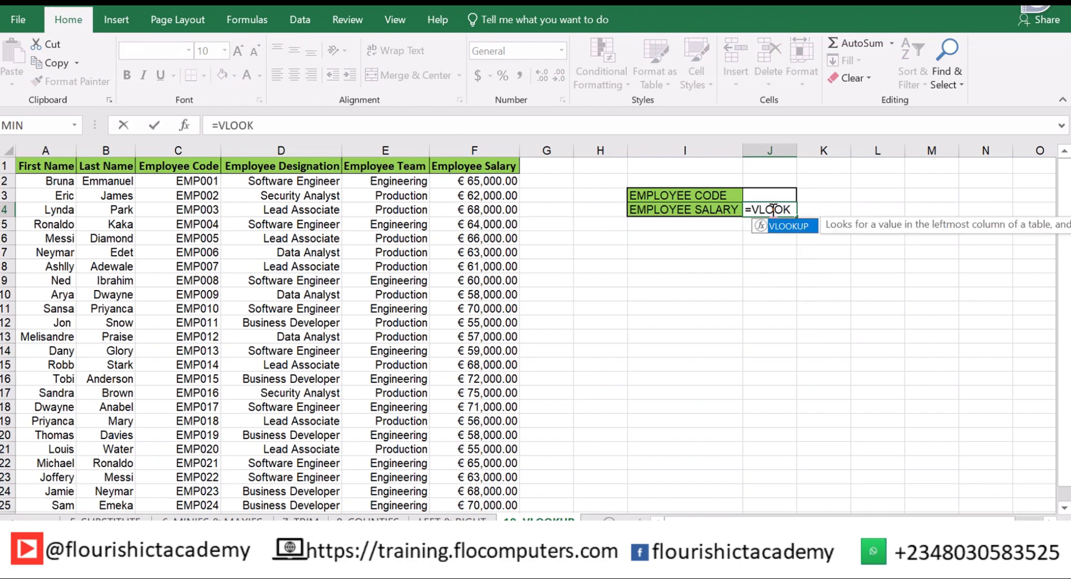
double_click(800, 222)
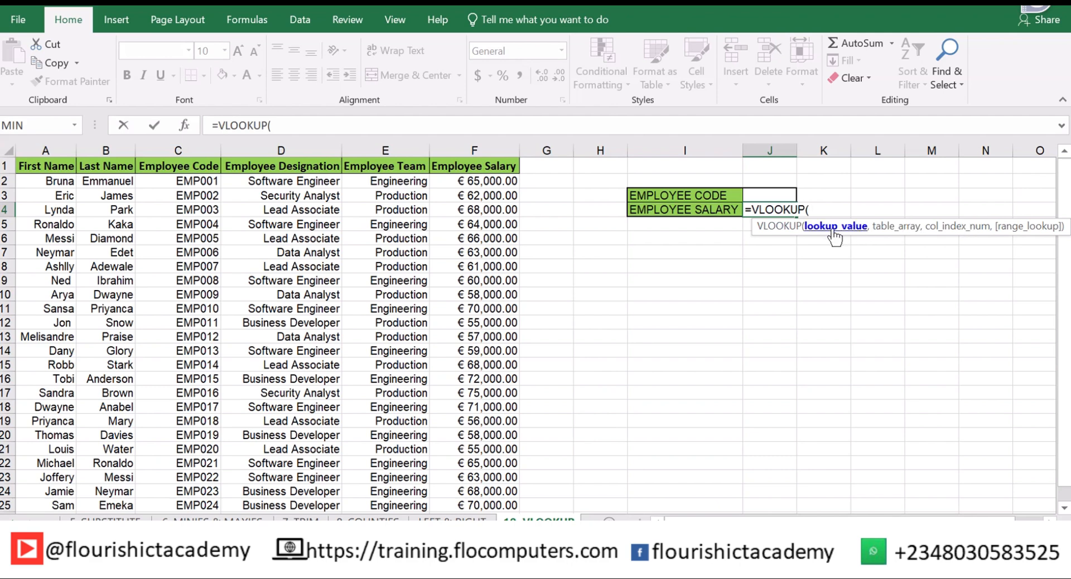
click(770, 193)
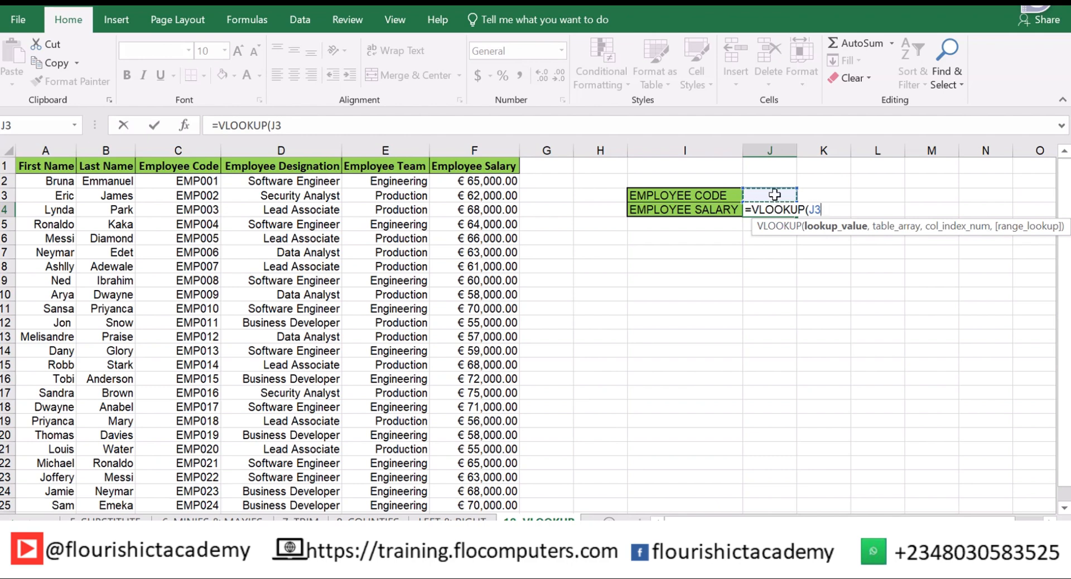
text(,)
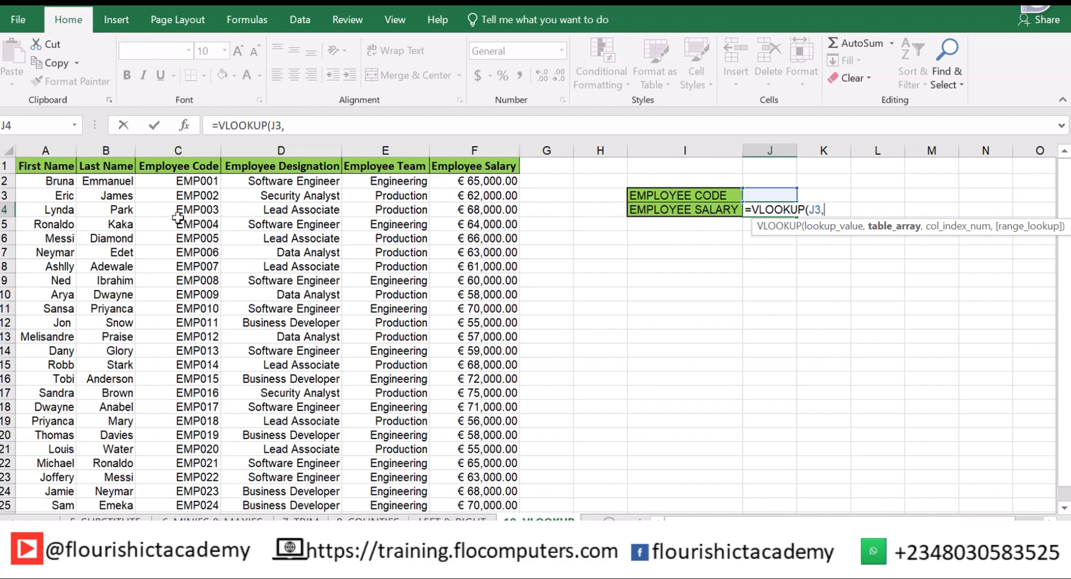
Complete the VLOOKUP in J4 with table array C2:F25, column index 4 and FALSE for an exact match
drag(158, 181, 491, 477)
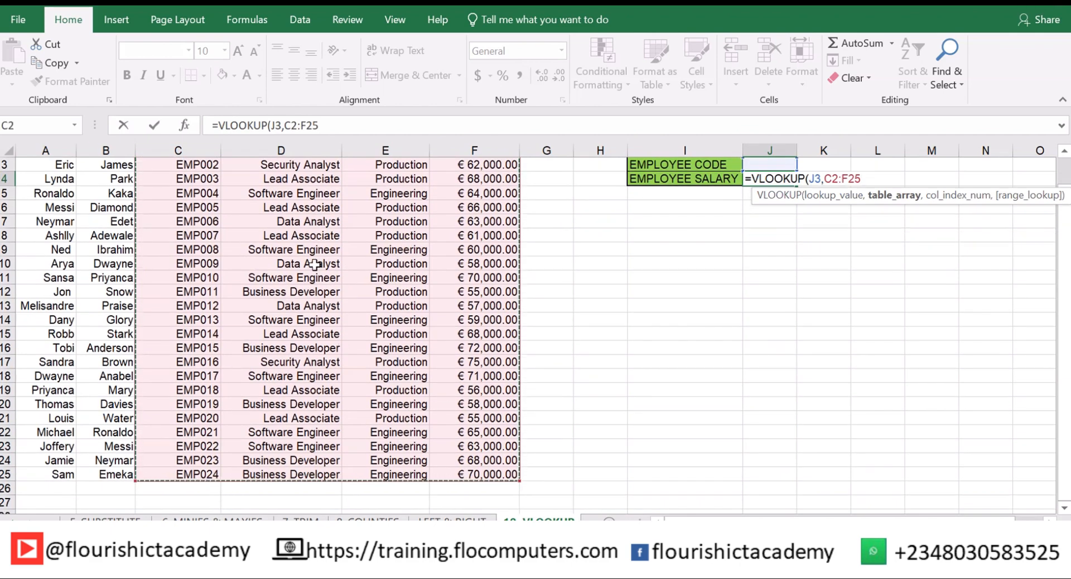
scroll(313, 265, up, 1)
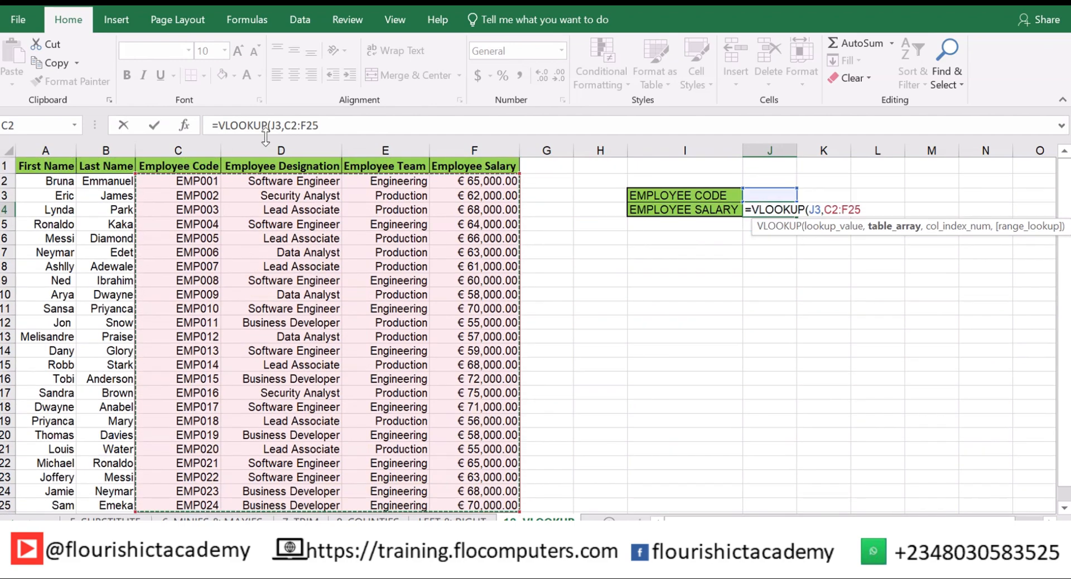
scroll(502, 445, down, 2)
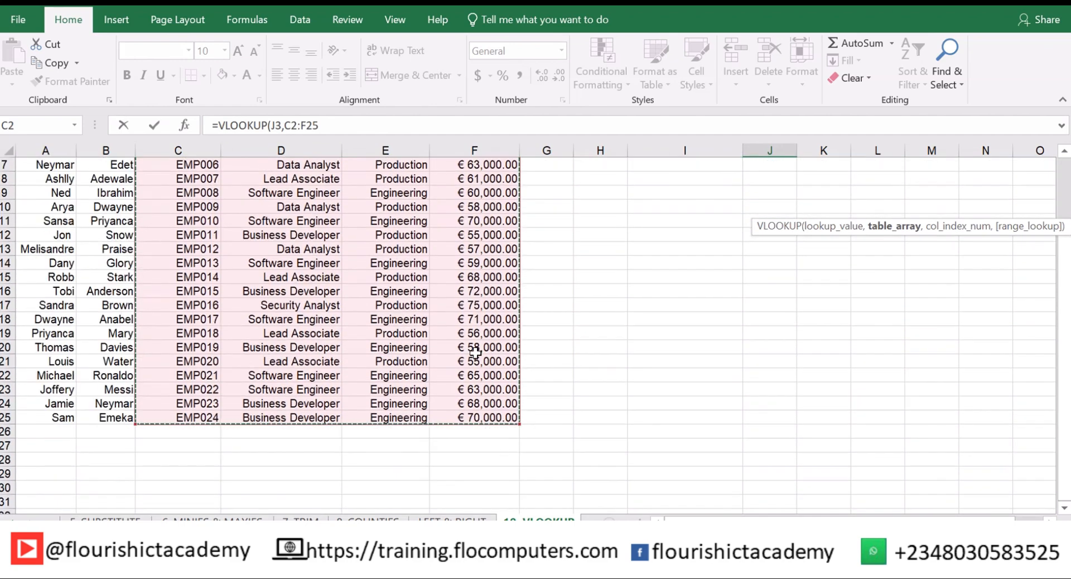
scroll(475, 352, up, 2)
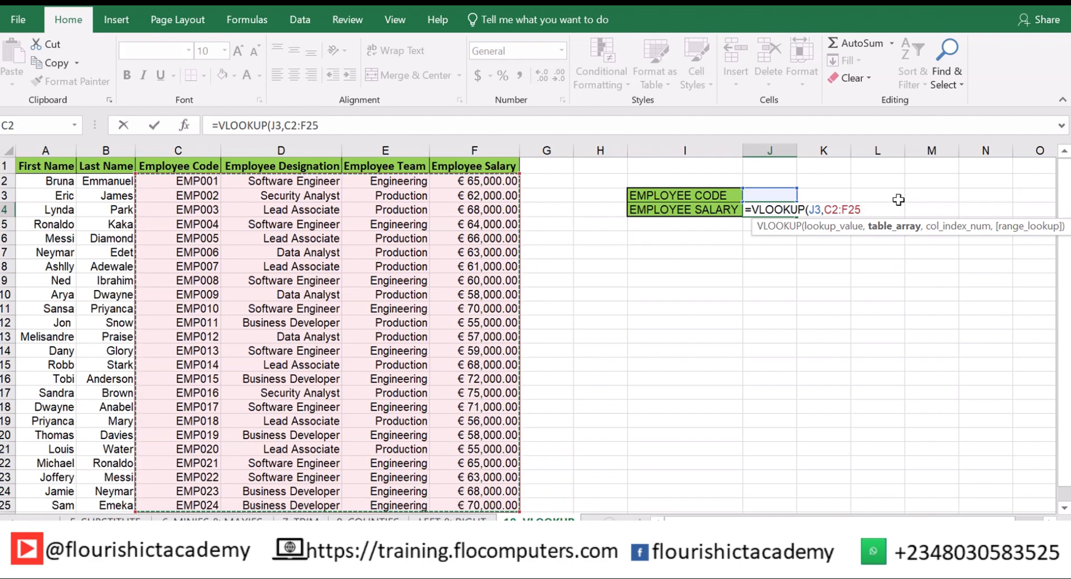
text(,4)
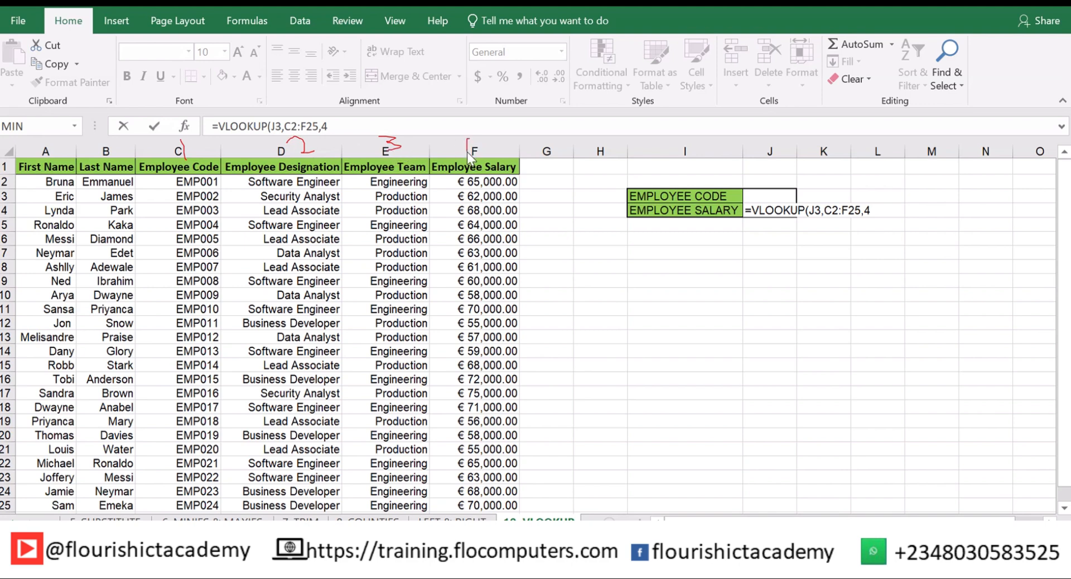
drag(474, 143, 477, 160)
click(345, 124)
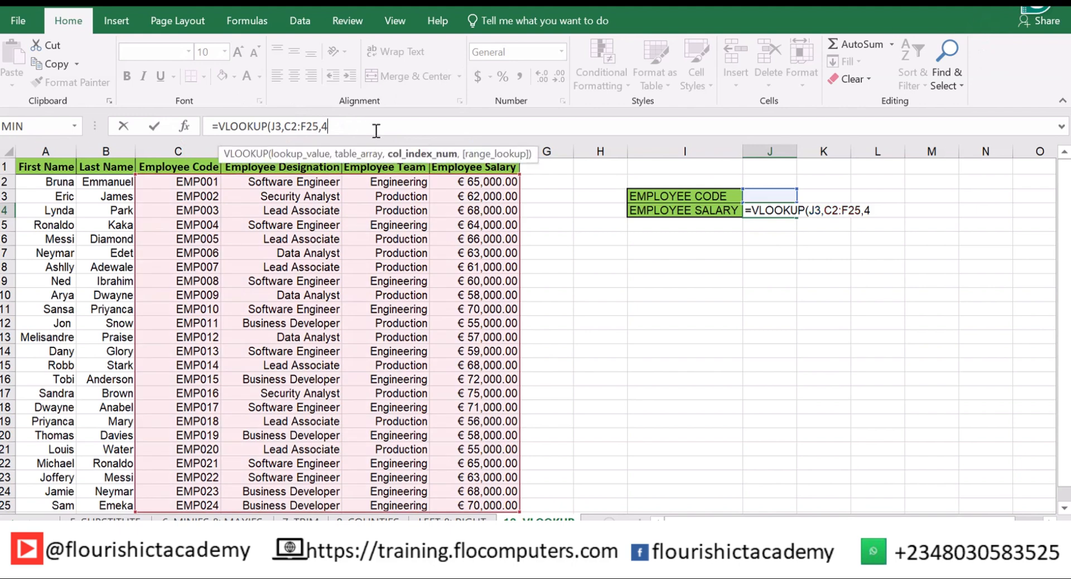
text(,)
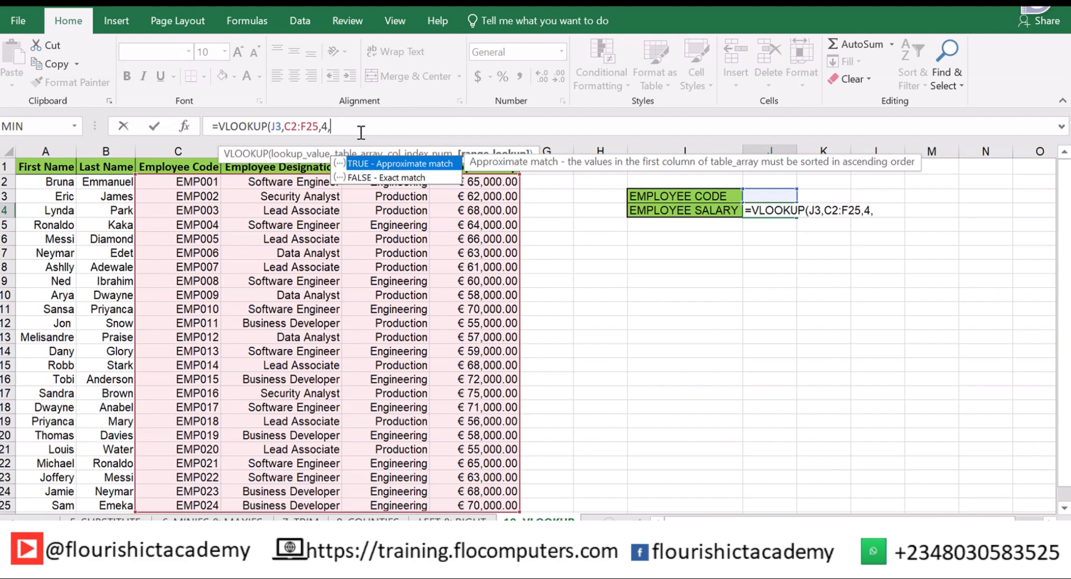
text(FALSE))
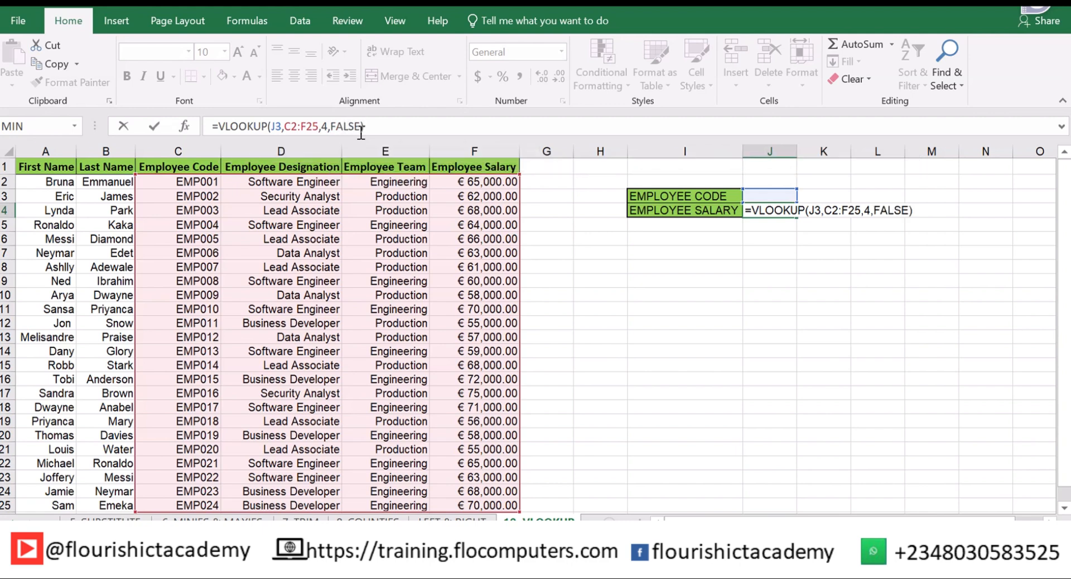
key(Return)
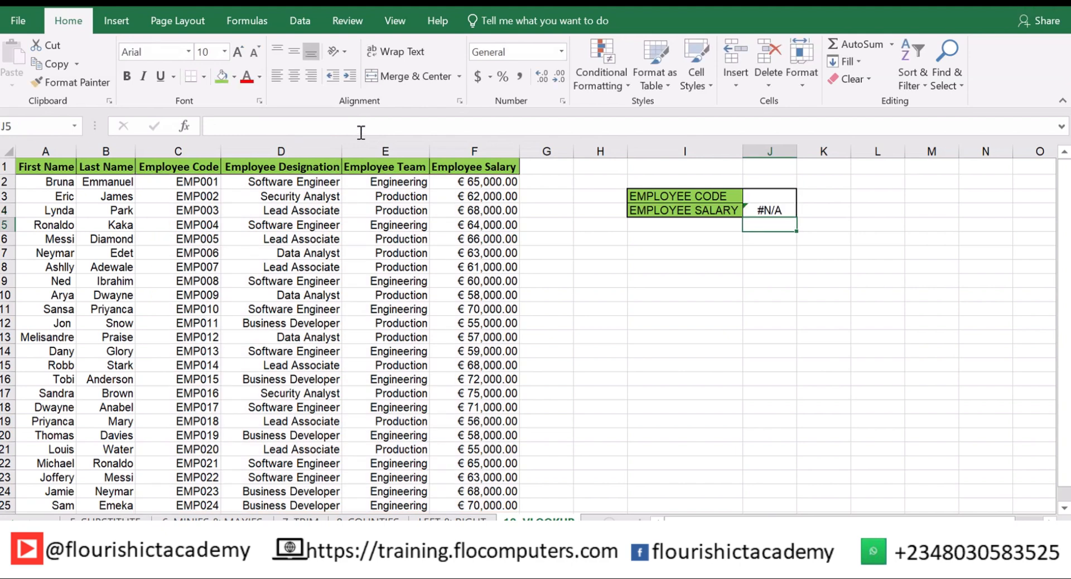
Enter the employee code EMP001 in cell J3 to look up that employee's salary
click(787, 209)
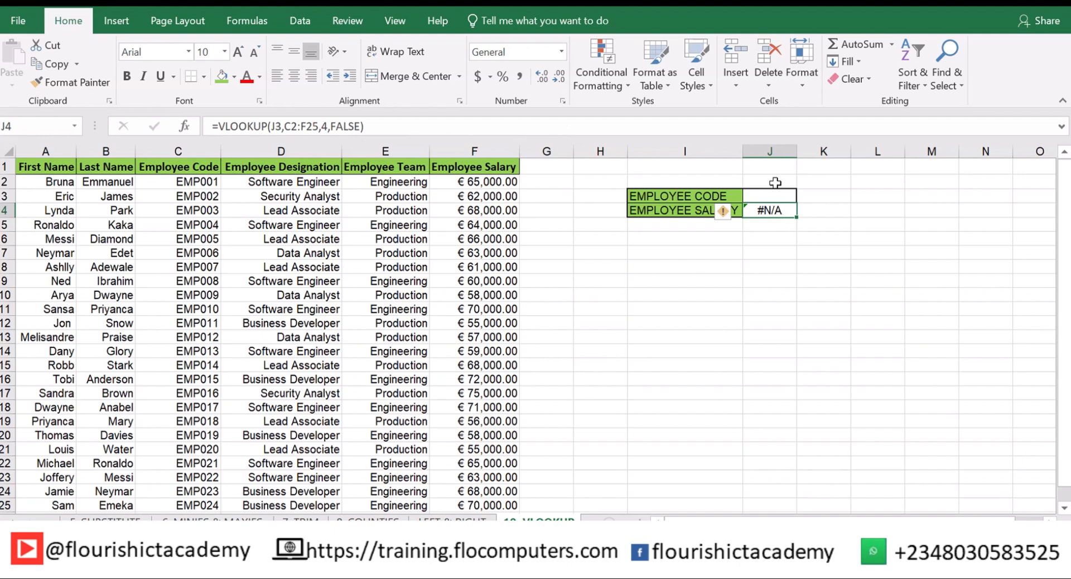
click(771, 194)
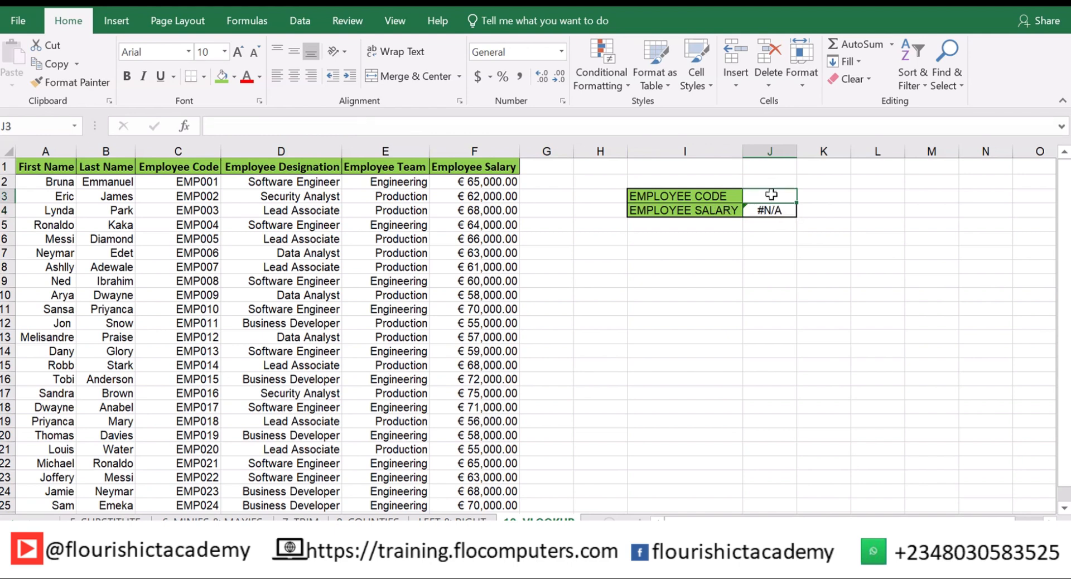
text(EMP)
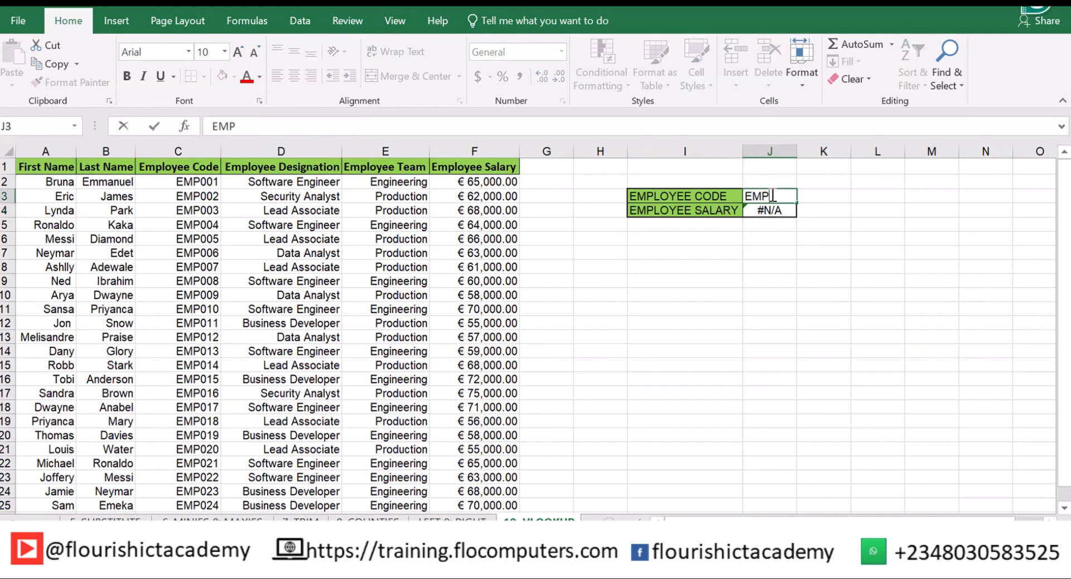
text(001)
key(Return)
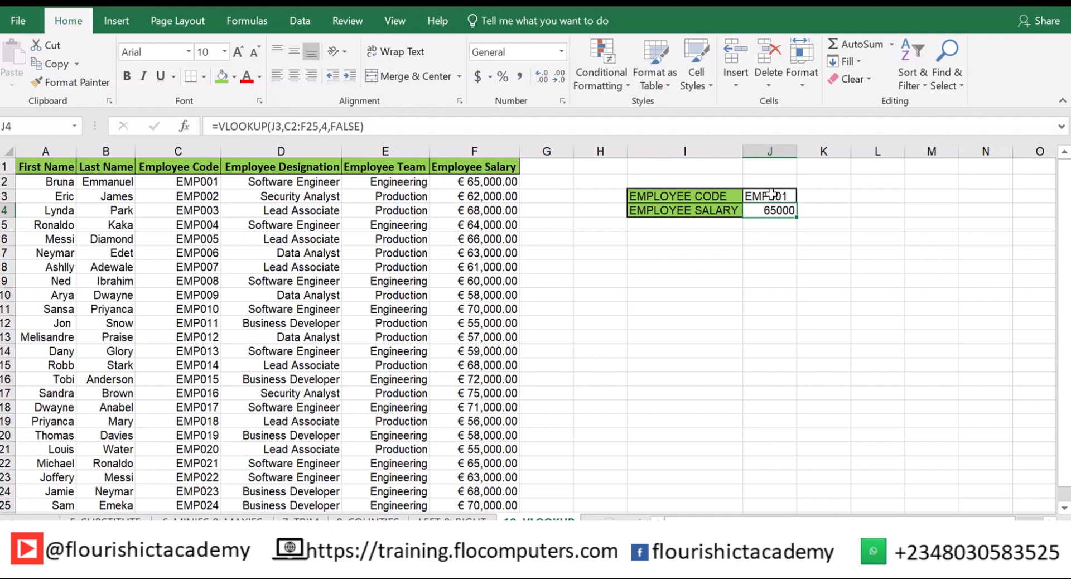
key(F2)
key(BackSpace)
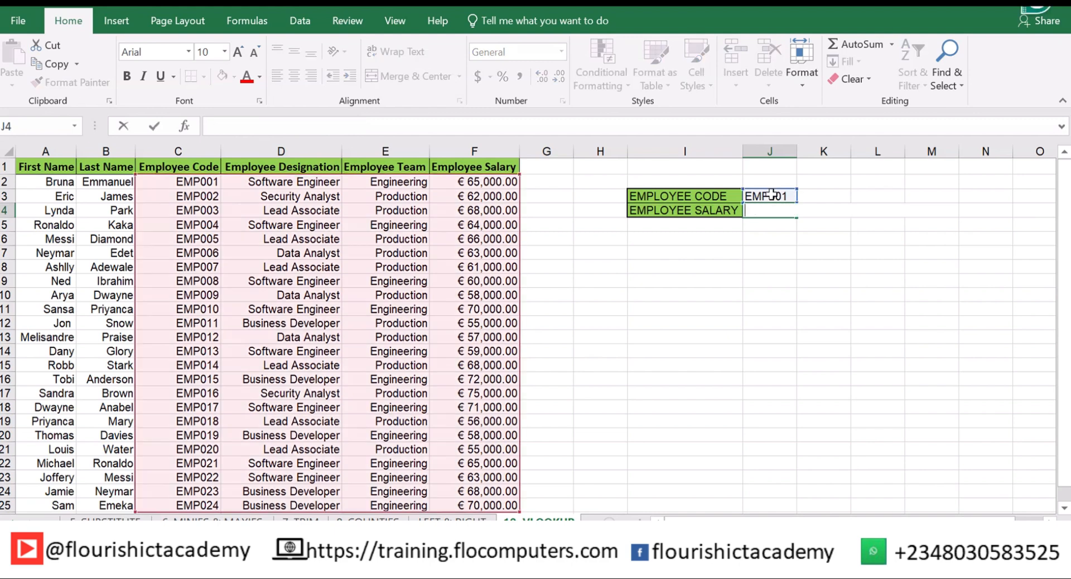
text(=VLOOKUP(J3,C2:F25,4,FALSE))
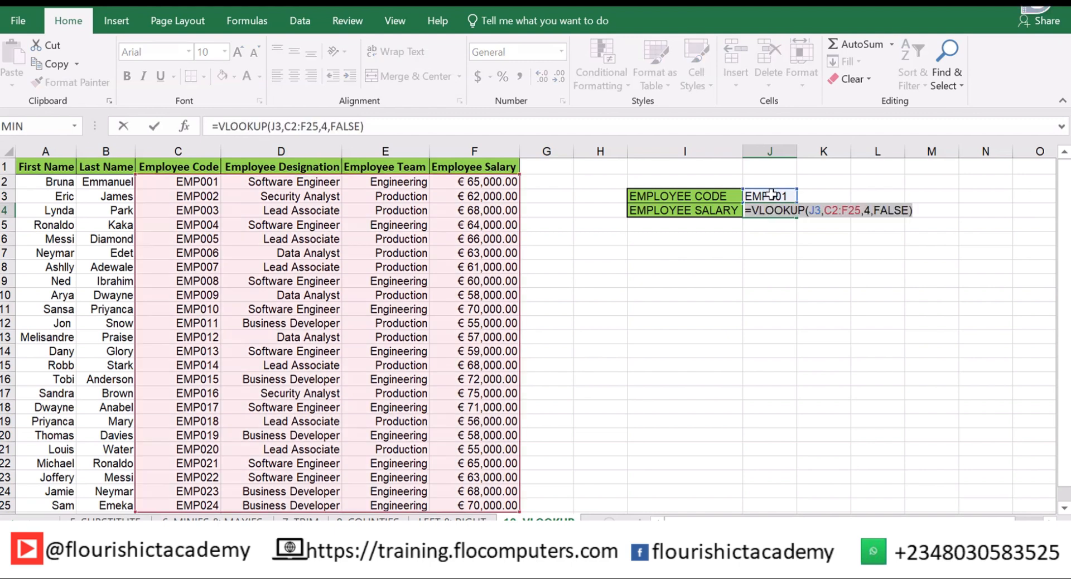
text(=)
key(Right)
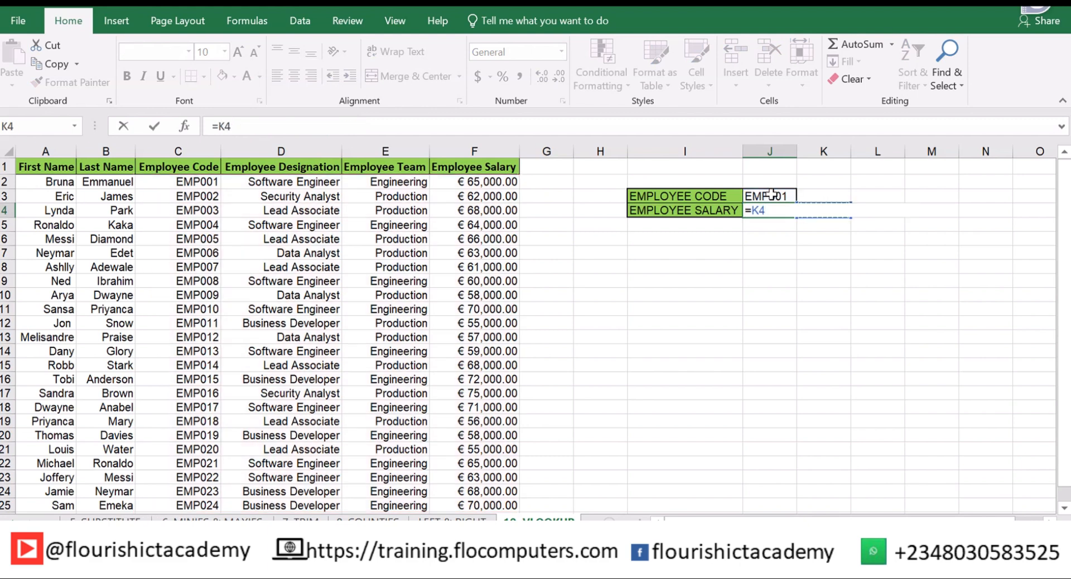
key(ctrl+z)
key(Return)
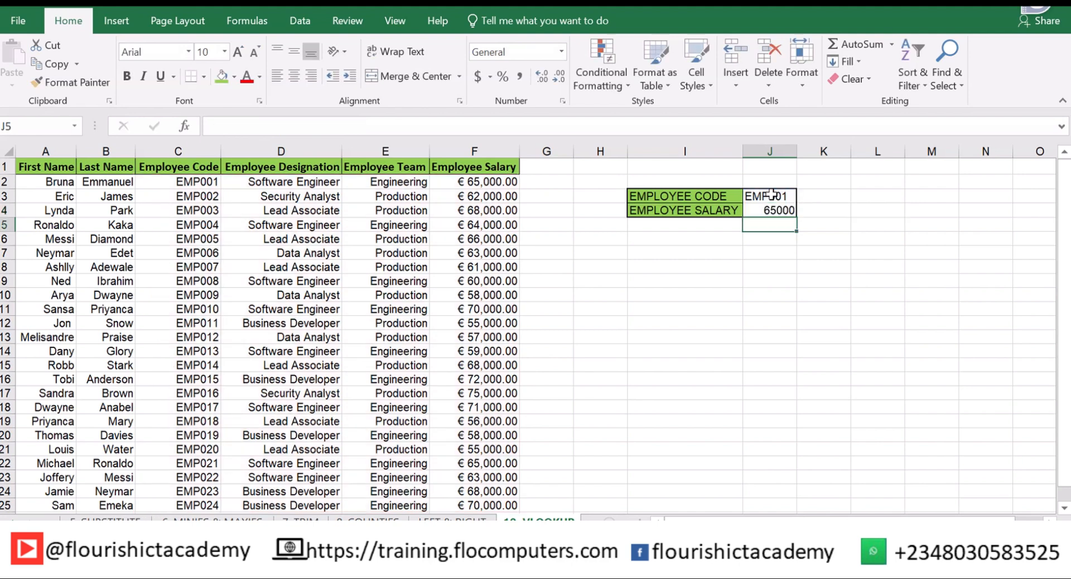
Change the employee code in J3 to EMP022 and select row 23 to compare its salary with the lookup
click(771, 195)
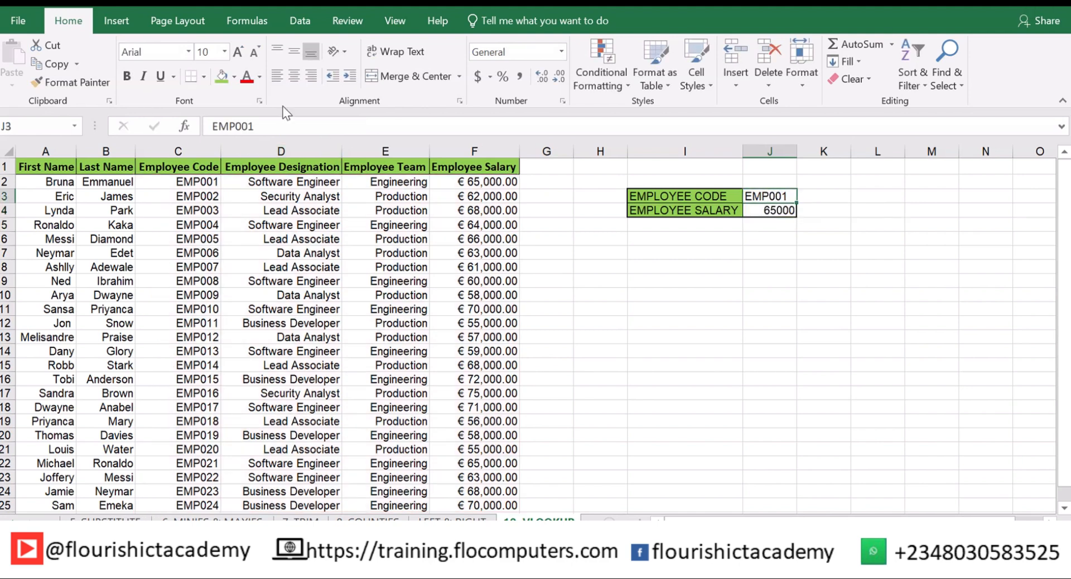
click(264, 118)
key(BackSpace)
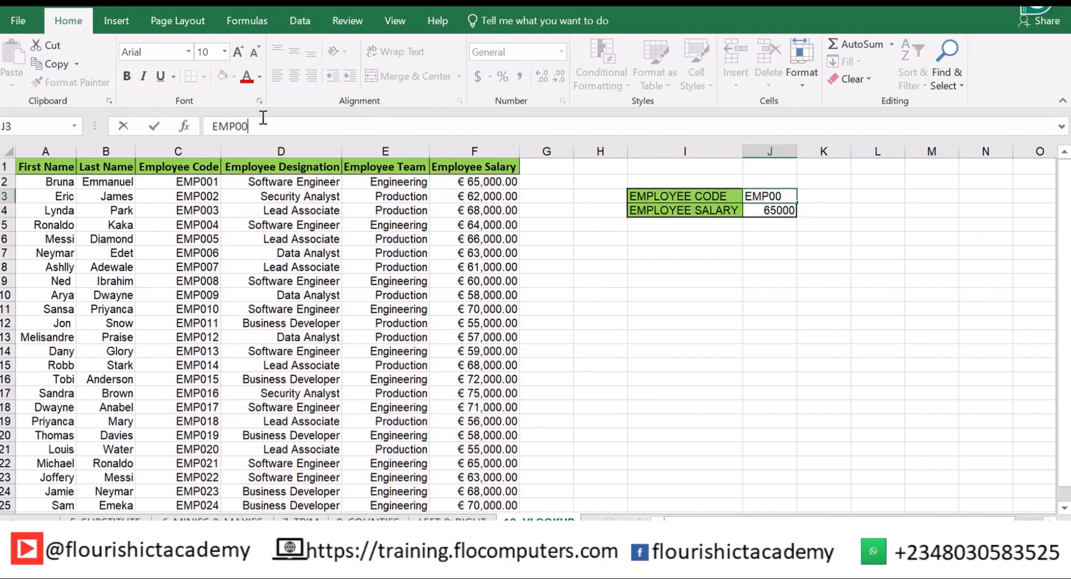
key(BackSpace)
text(22)
key(Return)
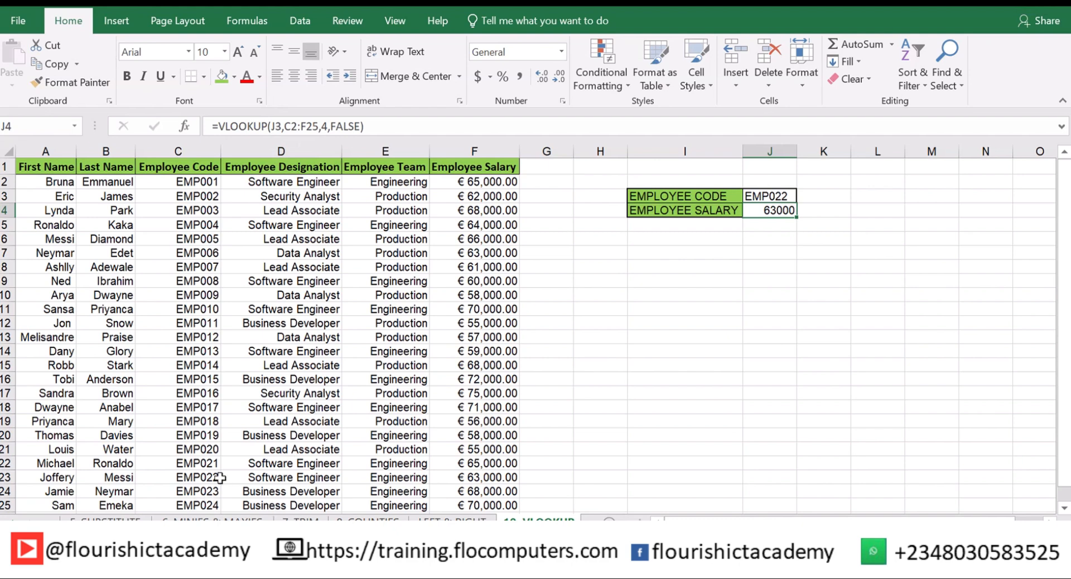
click(5, 477)
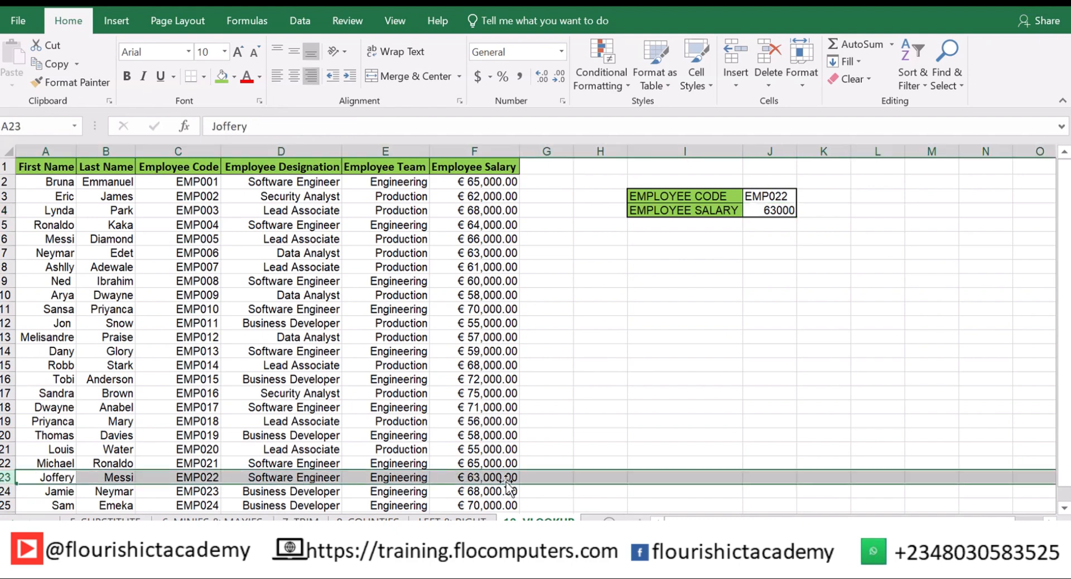
Change the employee code in J3 to EMP009 and select row 10 to check its salary against the lookup
click(778, 198)
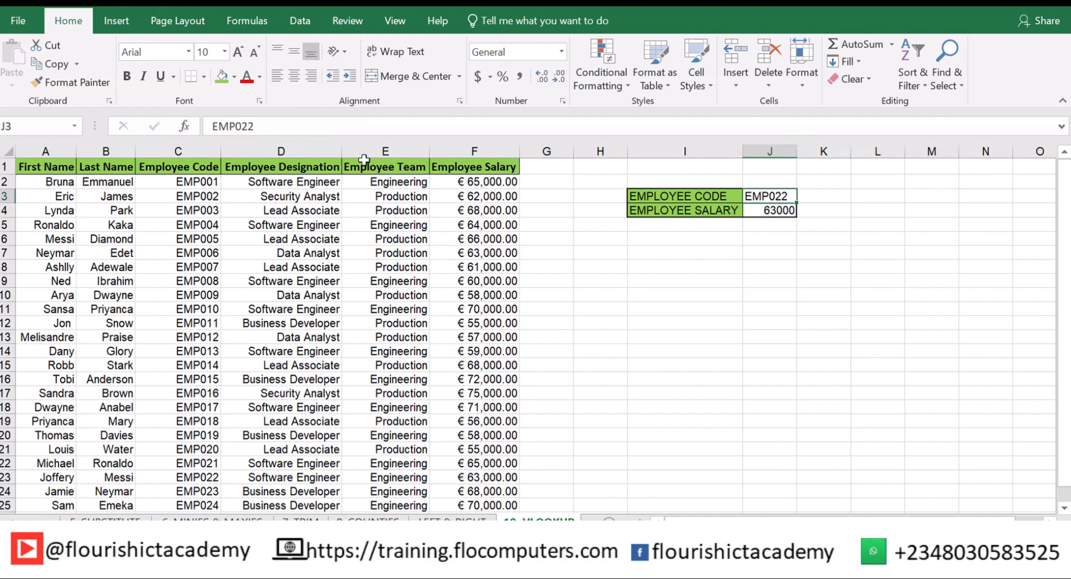
click(259, 125)
key(BackSpace)
key(BackSpace)
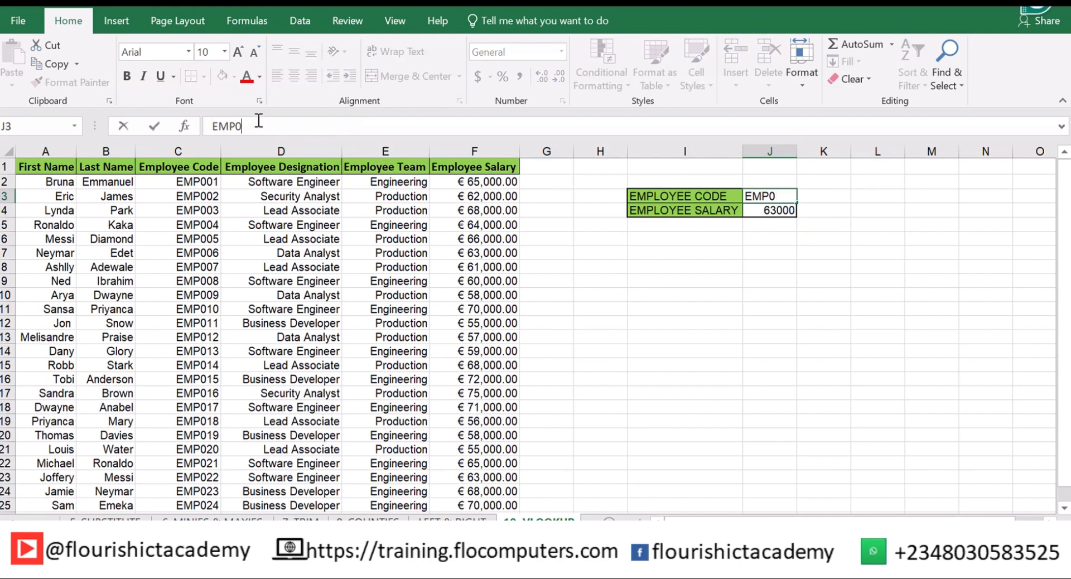
text(09)
key(Return)
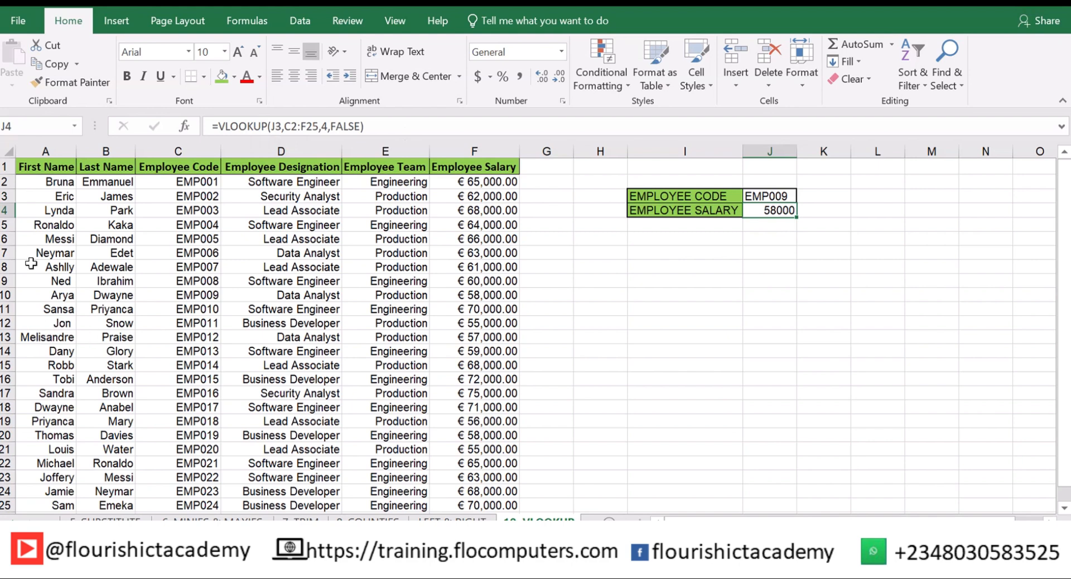
click(7, 294)
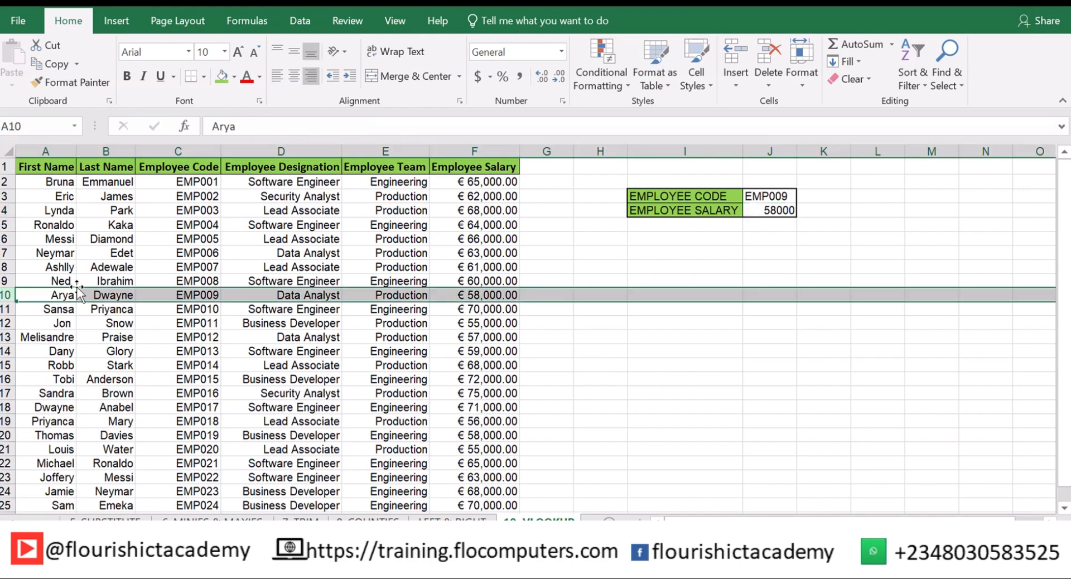